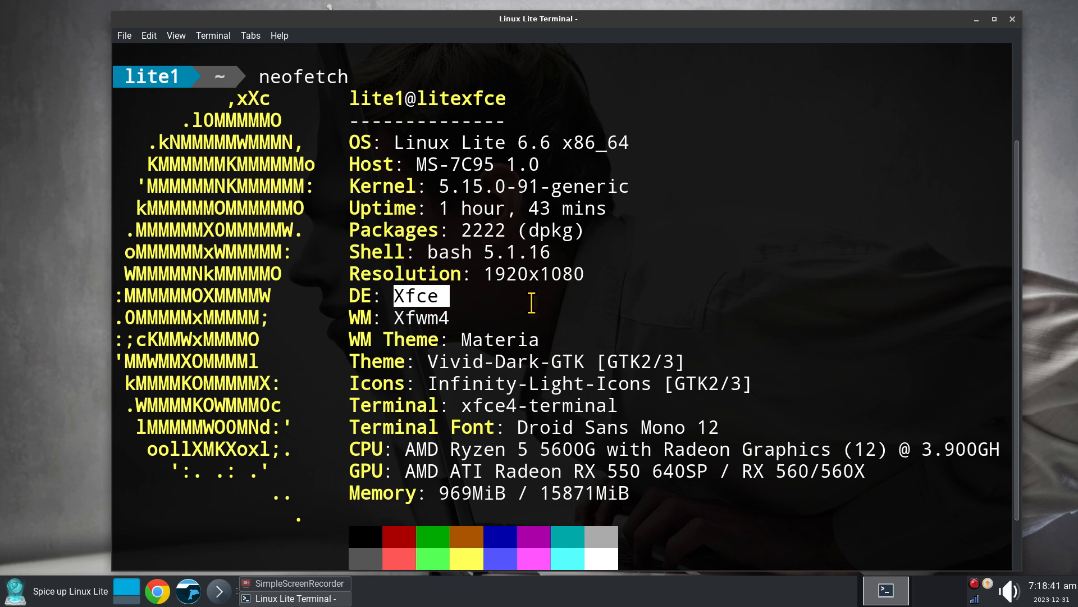
# Highlight the screen resolution in the neofetch output, and check the icons in the home folder and applications menu
pyautogui.moveTo(484, 273); pyautogui.dragTo(586, 280)
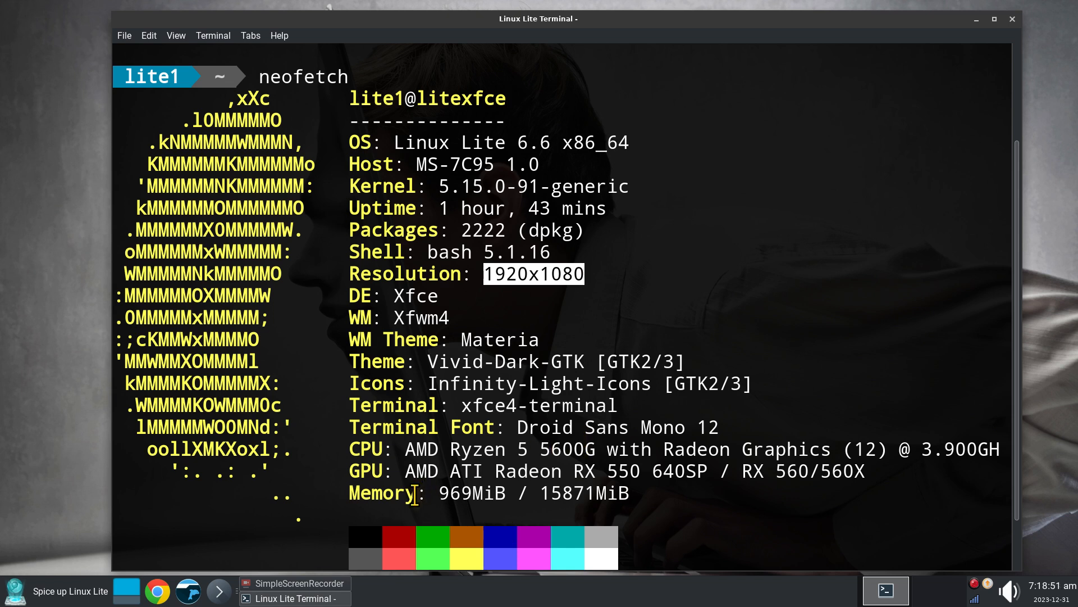
pyautogui.click(188, 590)
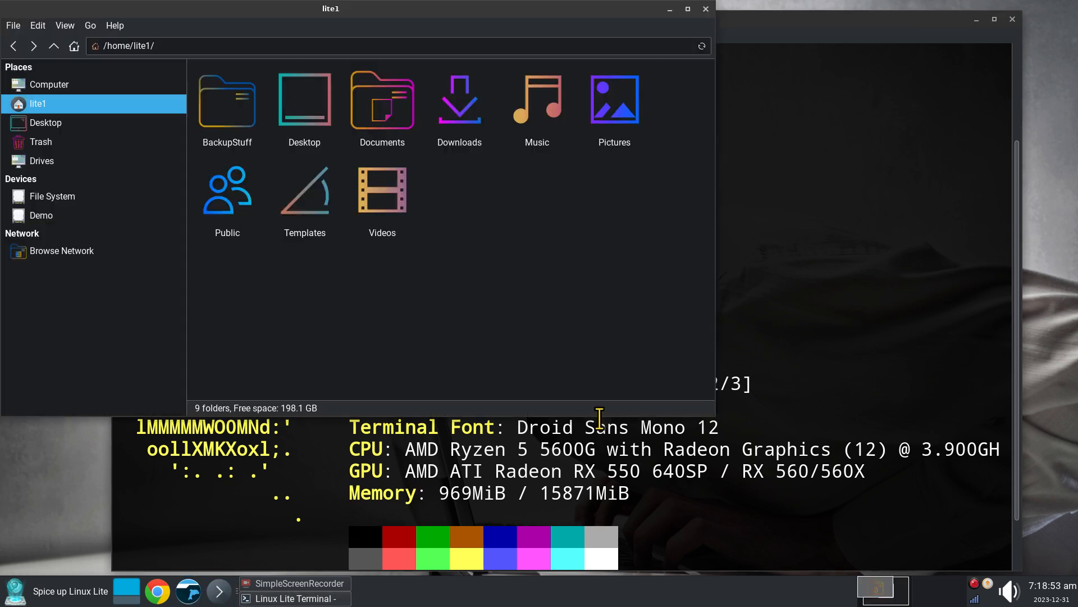
pyautogui.click(706, 9)
pyautogui.click(34, 590)
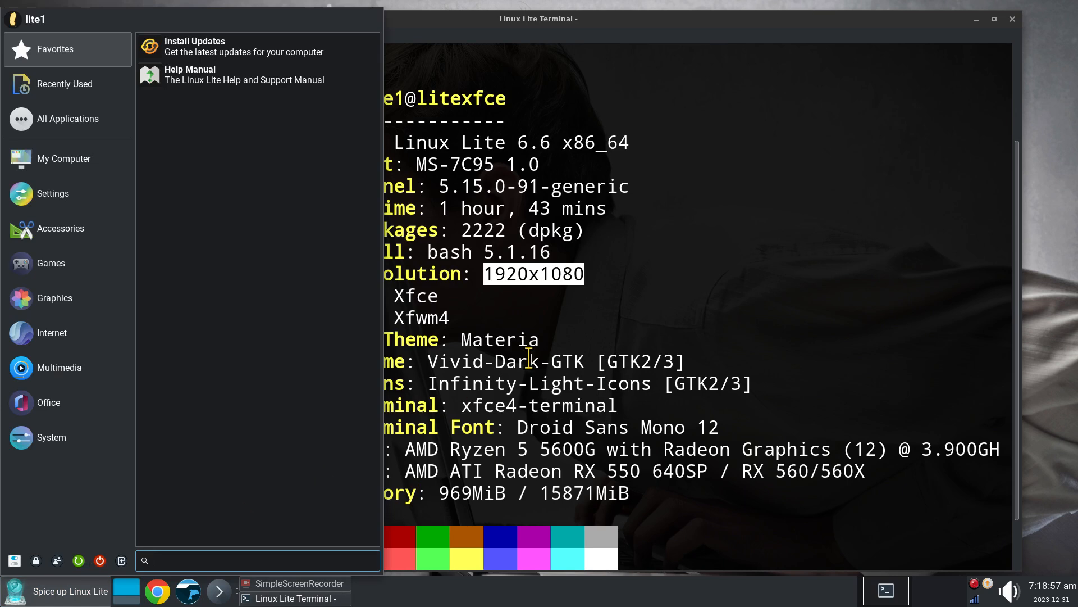
pyautogui.click(673, 72)
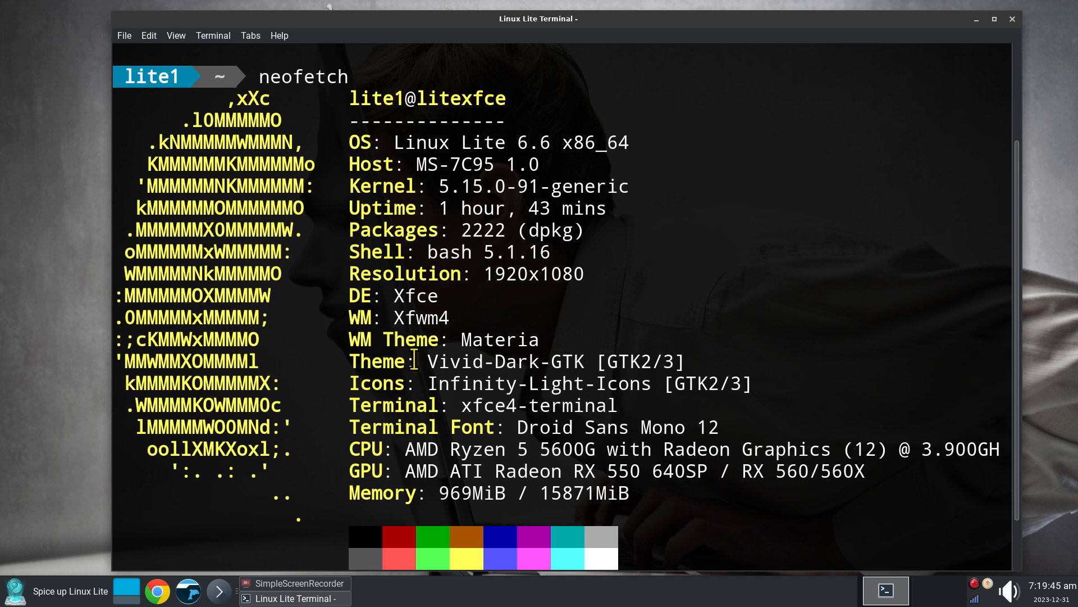
# Highlight the GTK theme and icon theme names in the neofetch output, and close the terminal
pyautogui.moveTo(428, 362); pyautogui.dragTo(552, 362)
pyautogui.moveTo(429, 384); pyautogui.dragTo(662, 387)
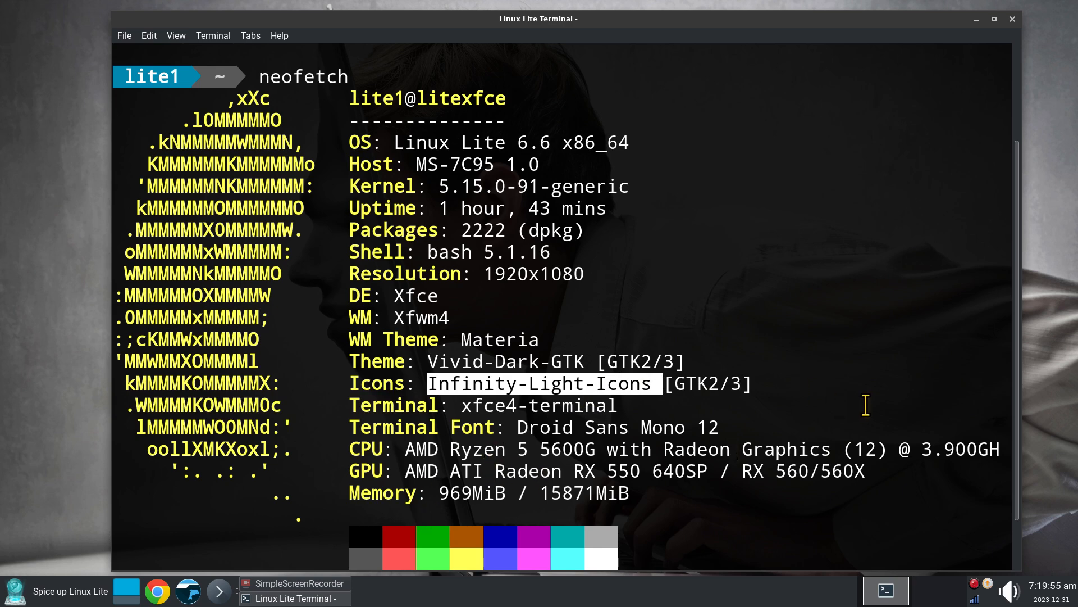
pyautogui.click(1012, 19)
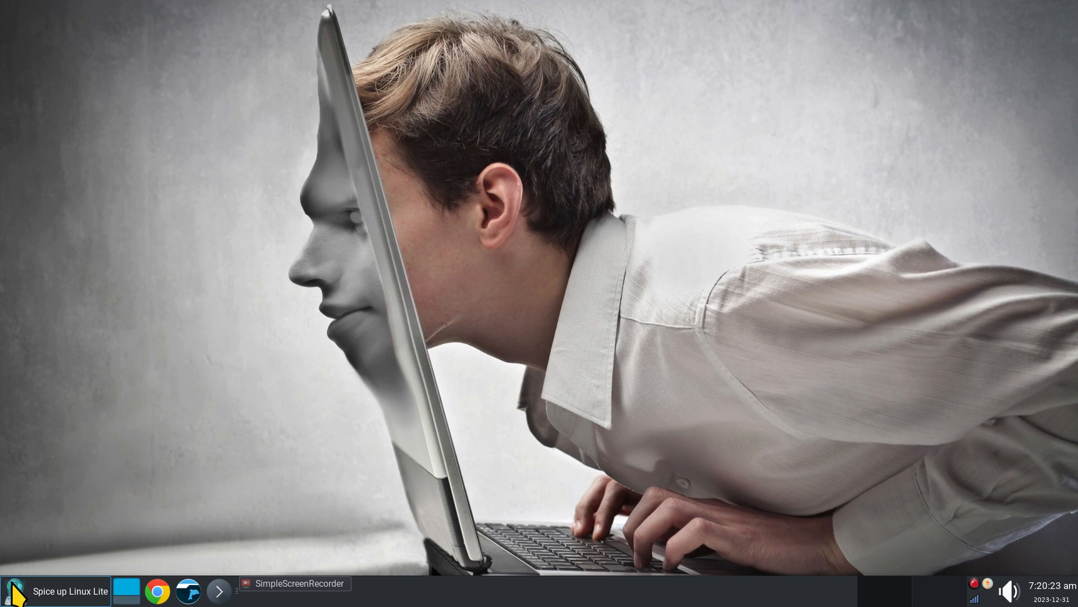
# Look through the My Computer and System categories of the applications menu, and dismiss it
pyautogui.click(15, 597)
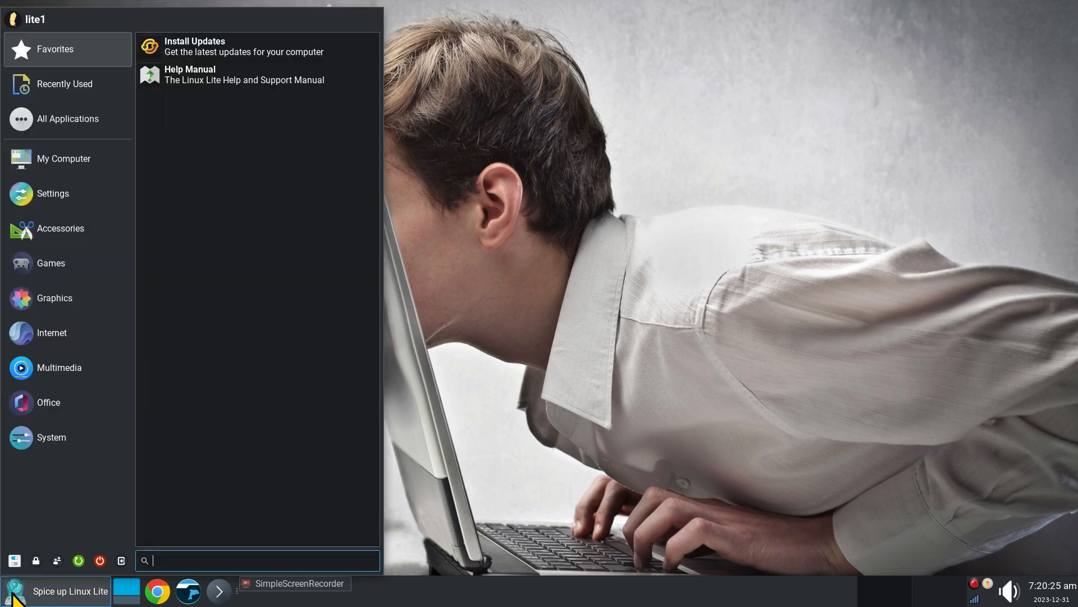
pyautogui.click(23, 156)
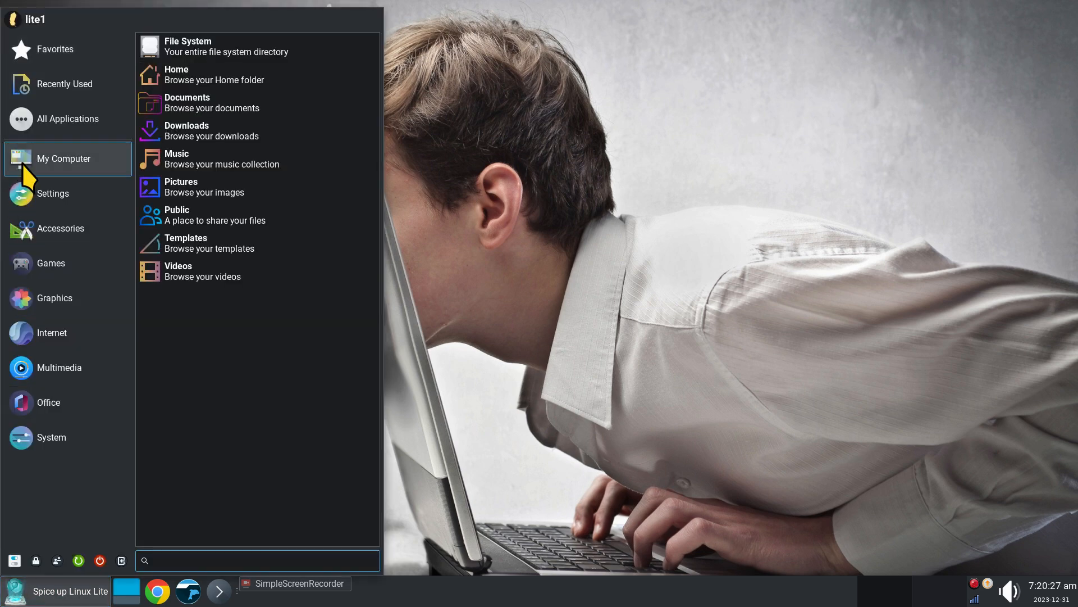
pyautogui.click(39, 432)
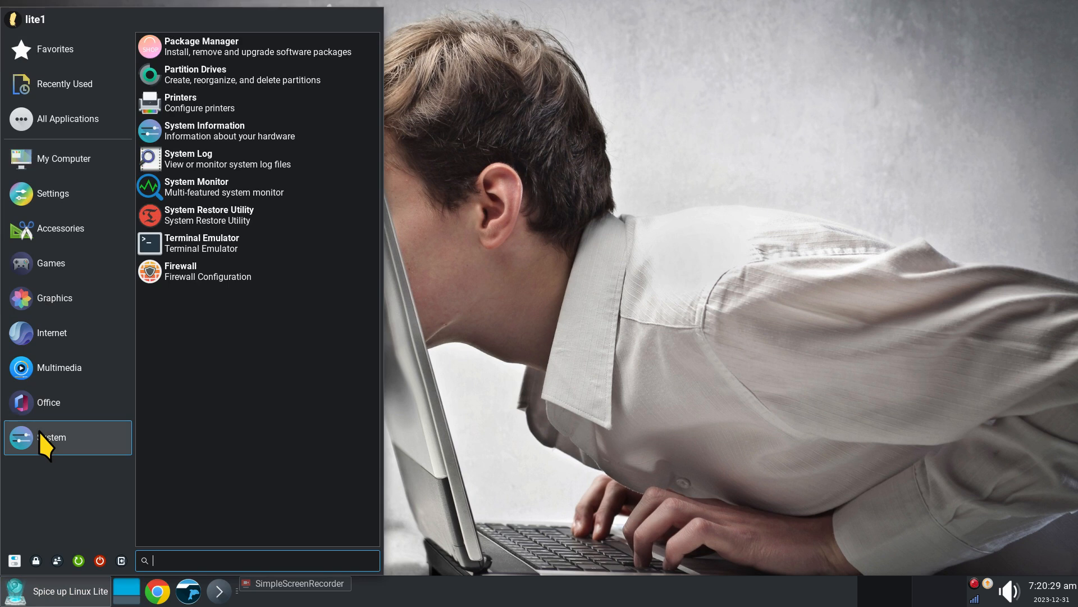
pyautogui.click(512, 344)
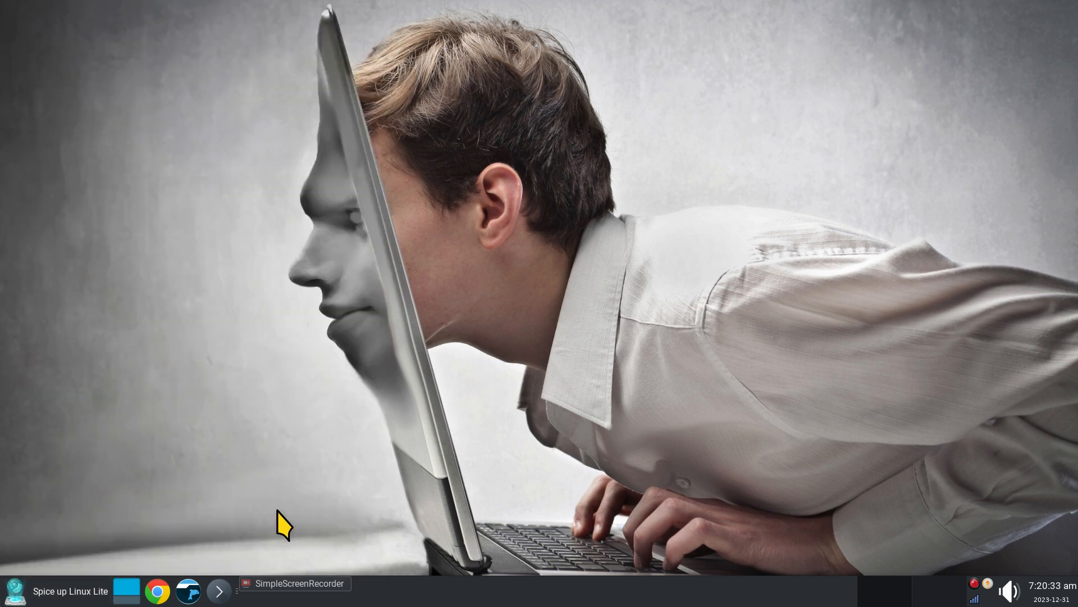
# Open the home folder in an offset window, and display the list of icon themes in the Appearance settings
pyautogui.click(188, 585)
pyautogui.moveTo(420, 9); pyautogui.dragTo(739, 49)
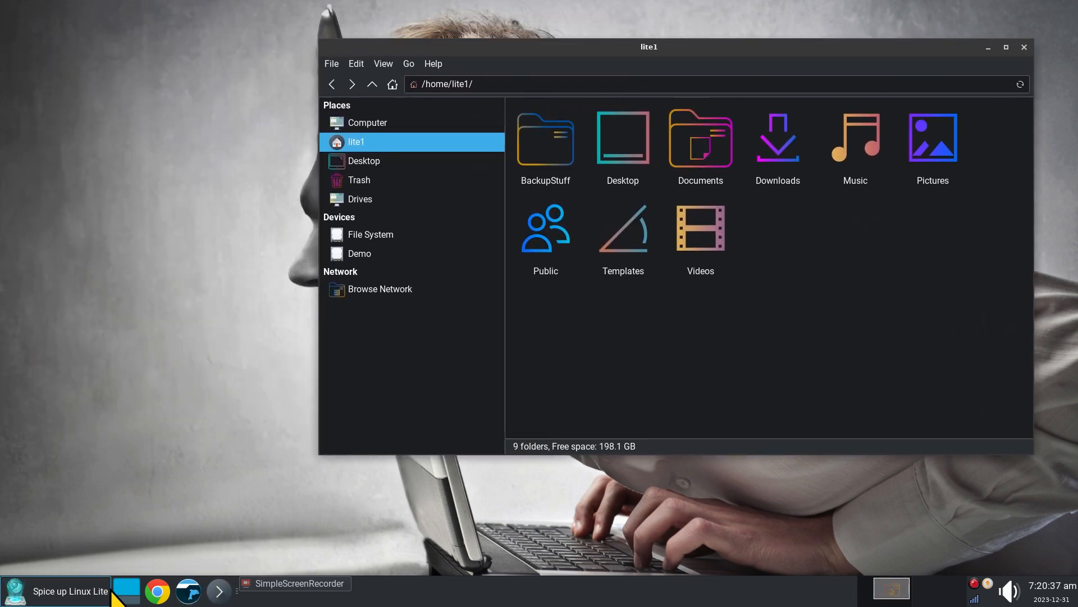
pyautogui.click(3, 599)
pyautogui.click(14, 559)
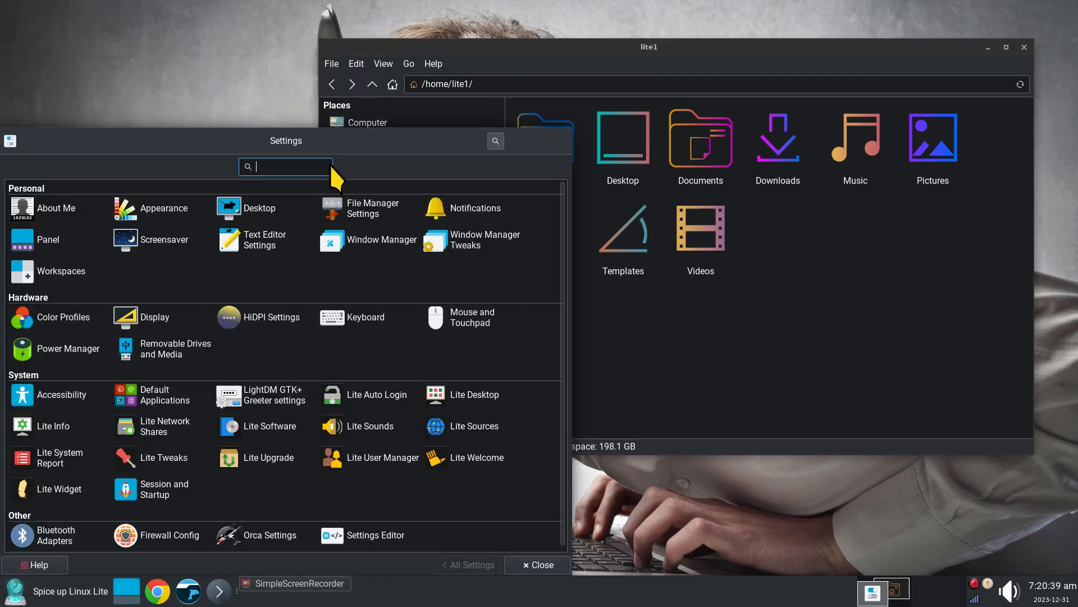
pyautogui.click(149, 215)
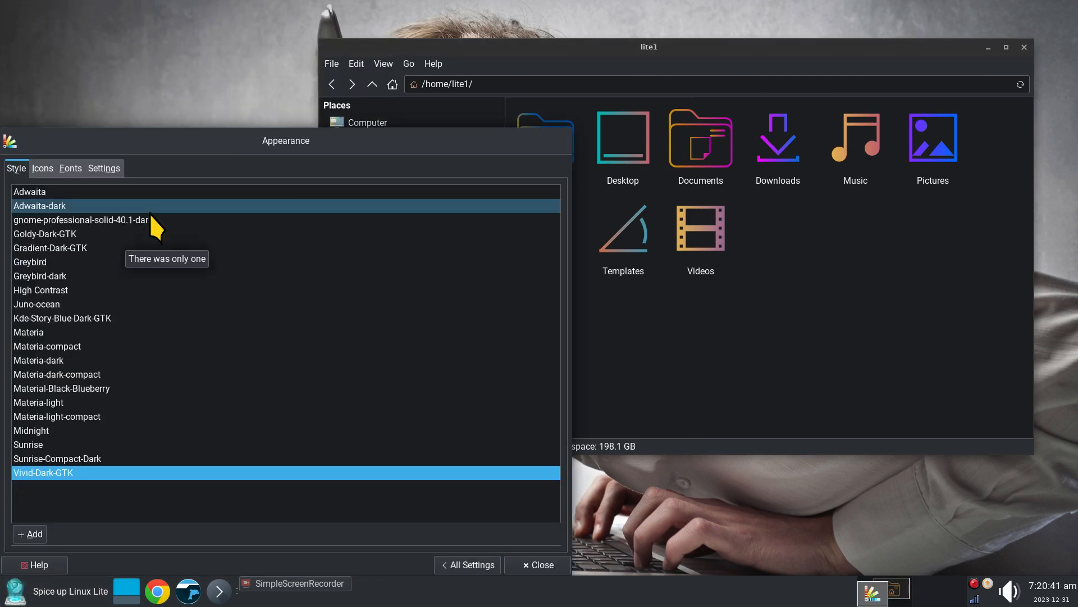
pyautogui.click(42, 169)
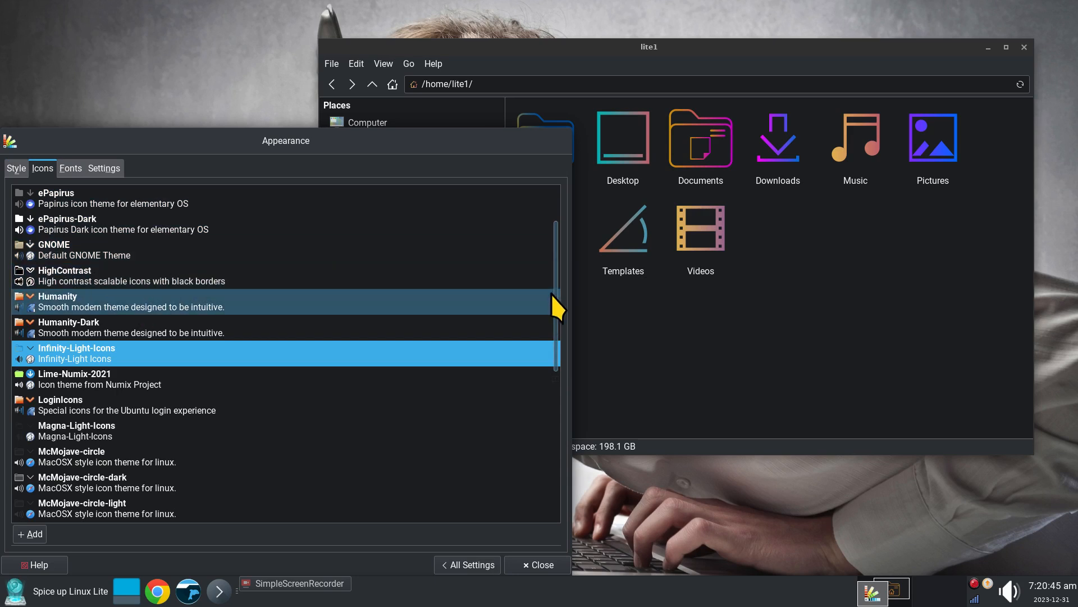
pyautogui.moveTo(554, 296); pyautogui.dragTo(565, 242)
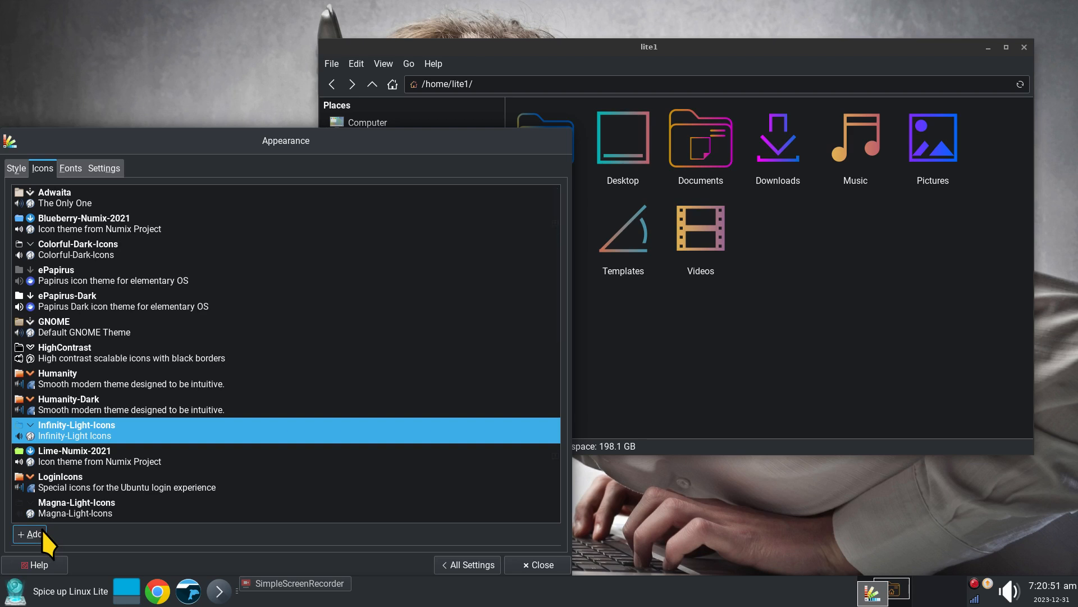
# Try the Blueberry-Numix-2021, Lime-Numix-2021 and Colorful-Dark-Icons icon themes in turn
pyautogui.click(98, 223)
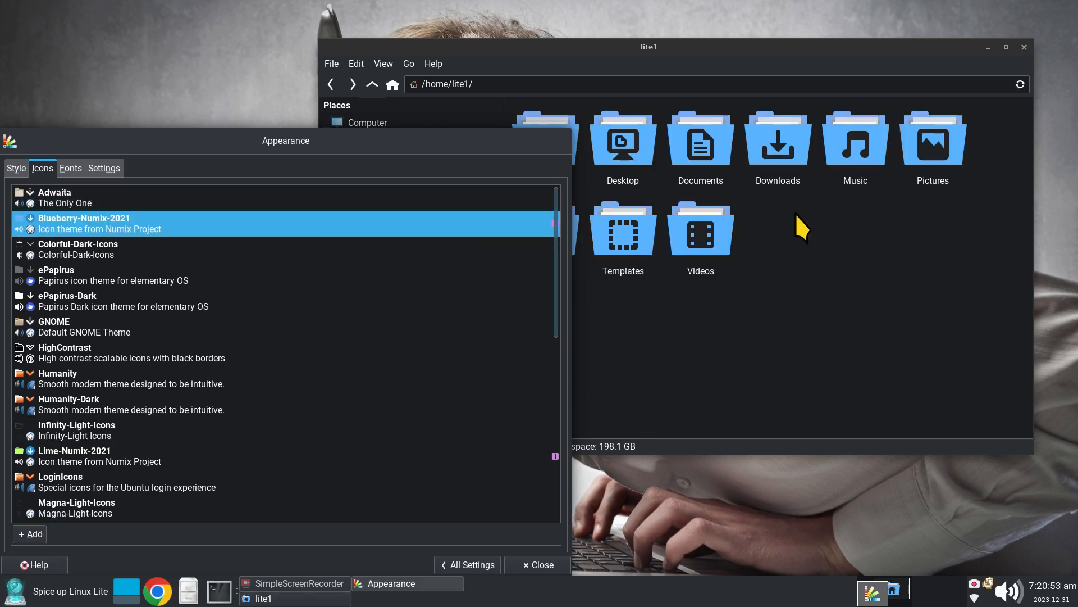
pyautogui.click(107, 456)
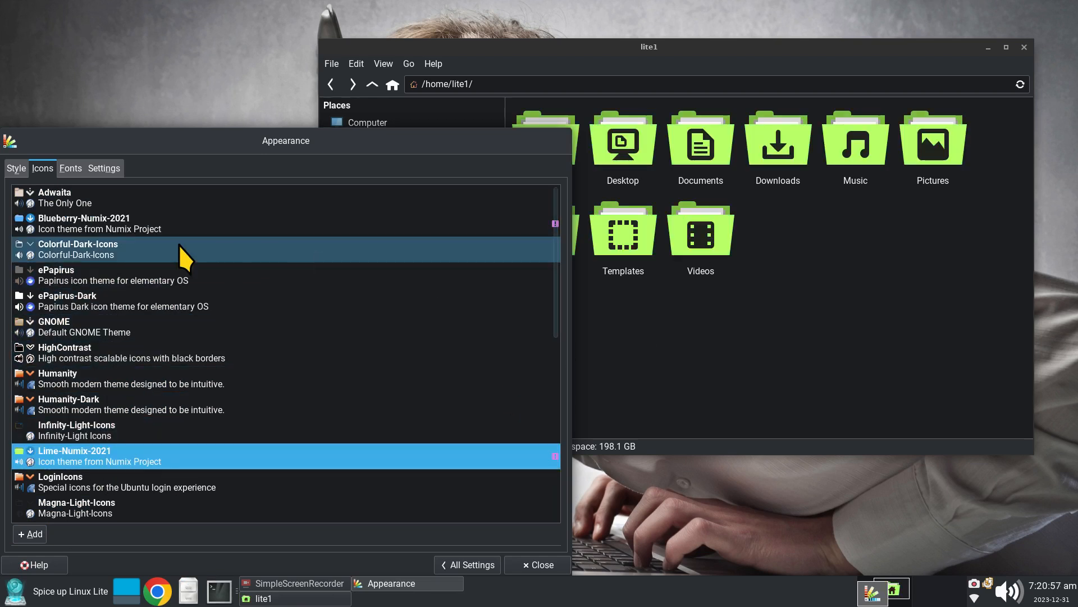
pyautogui.click(92, 251)
# Maximize the home folder window and view its folder icons at a reduced size and at normal size
pyautogui.click(707, 305)
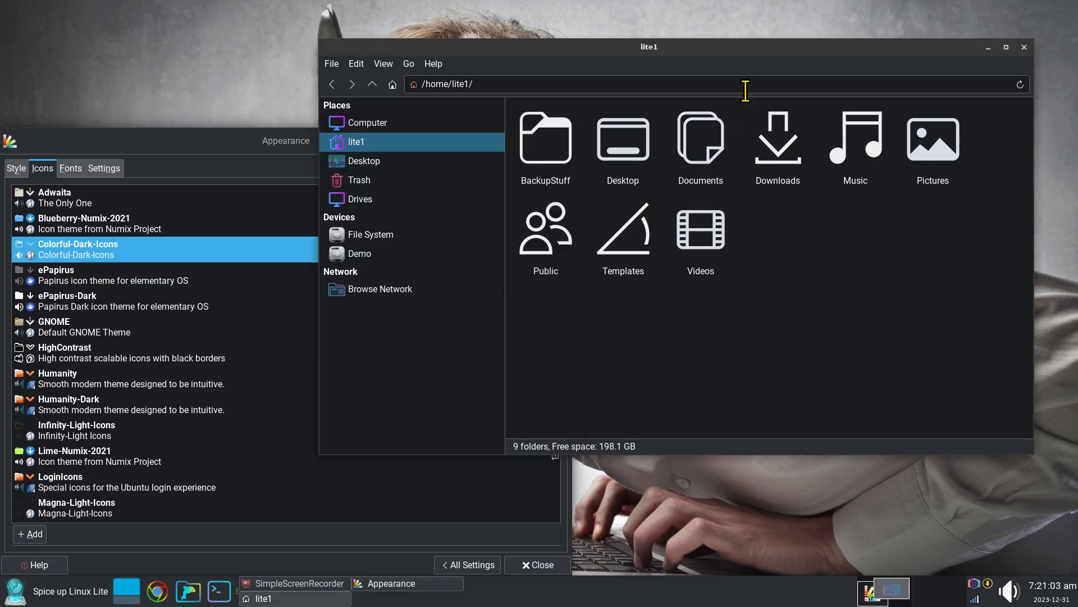
pyautogui.moveTo(745, 47); pyautogui.dragTo(750, 0)
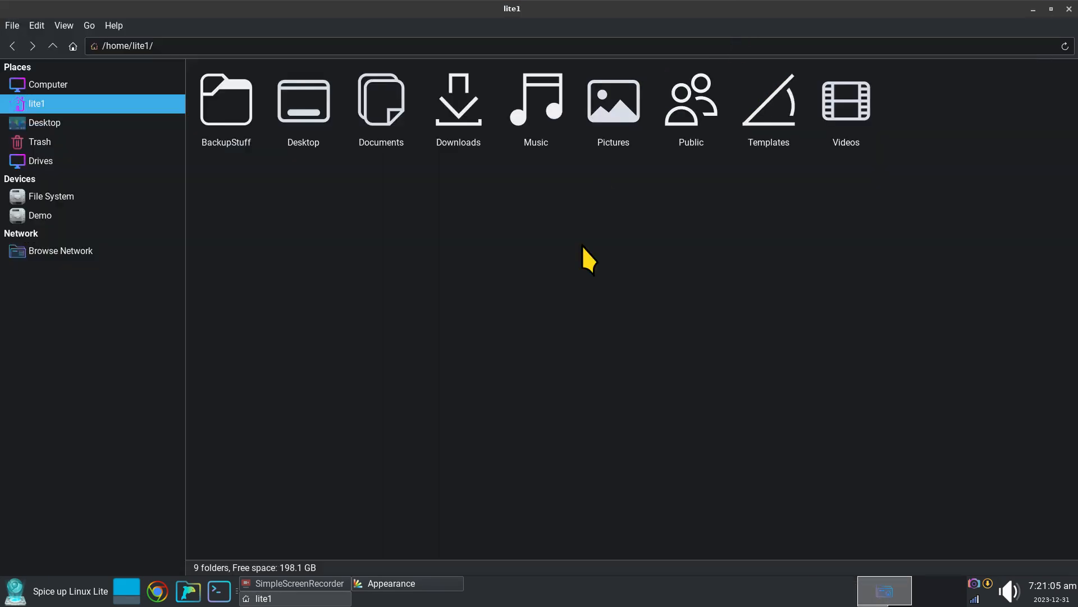
pyautogui.scroll(-4, 532, 237)
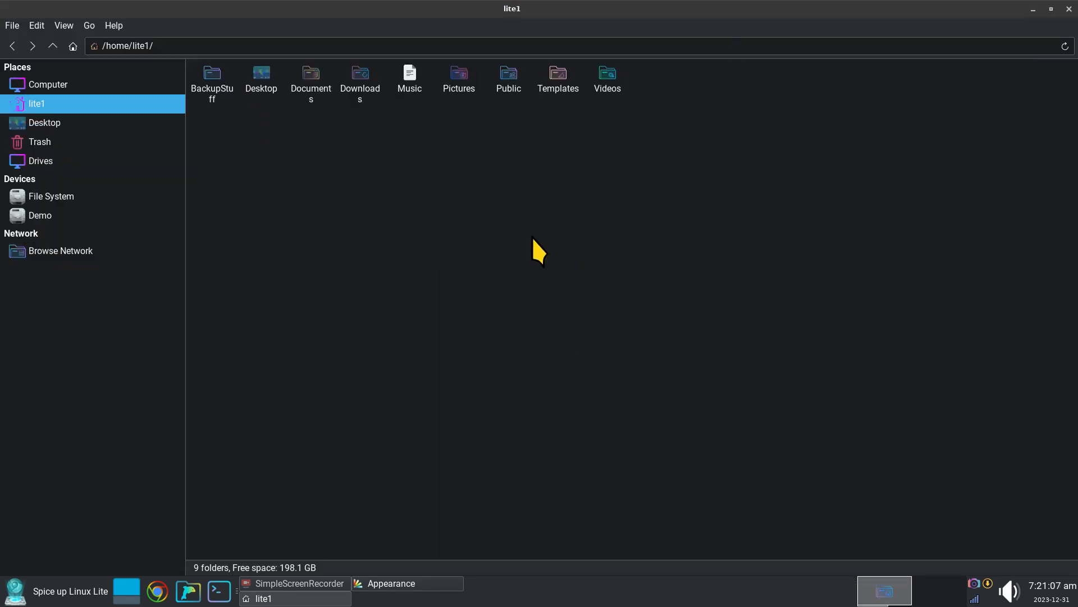
pyautogui.click(59, 26)
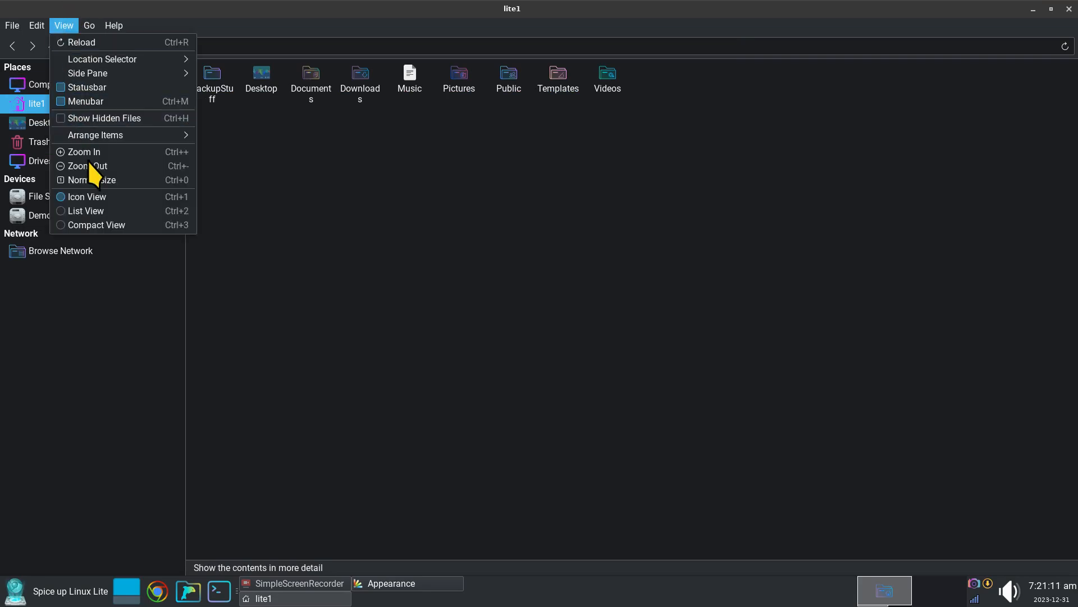
pyautogui.click(103, 179)
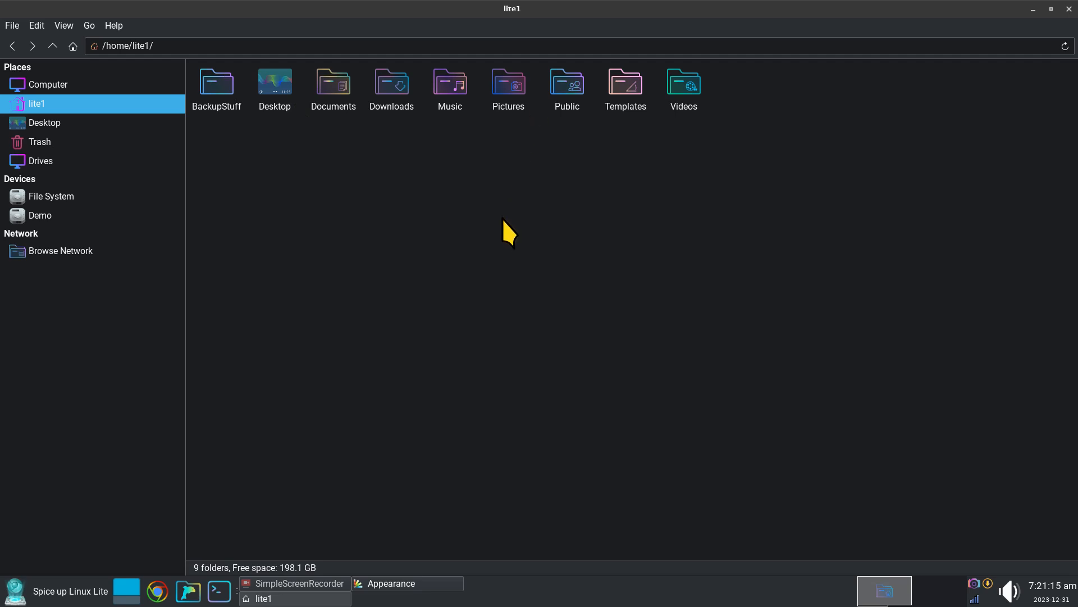
# Examine how the Colorful-Dark-Icons folder icons look at different zoom levels, from smallest to very large
pyautogui.hotkey('ctrl', '-')
pyautogui.hotkey('ctrl', '-')
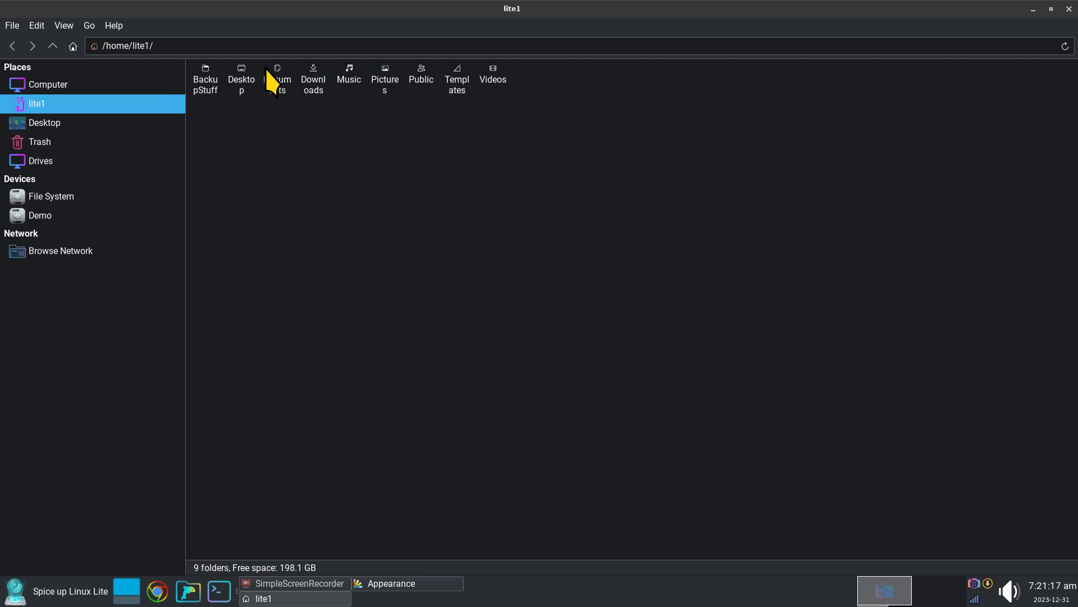
pyautogui.hotkey('ctrl', '+')
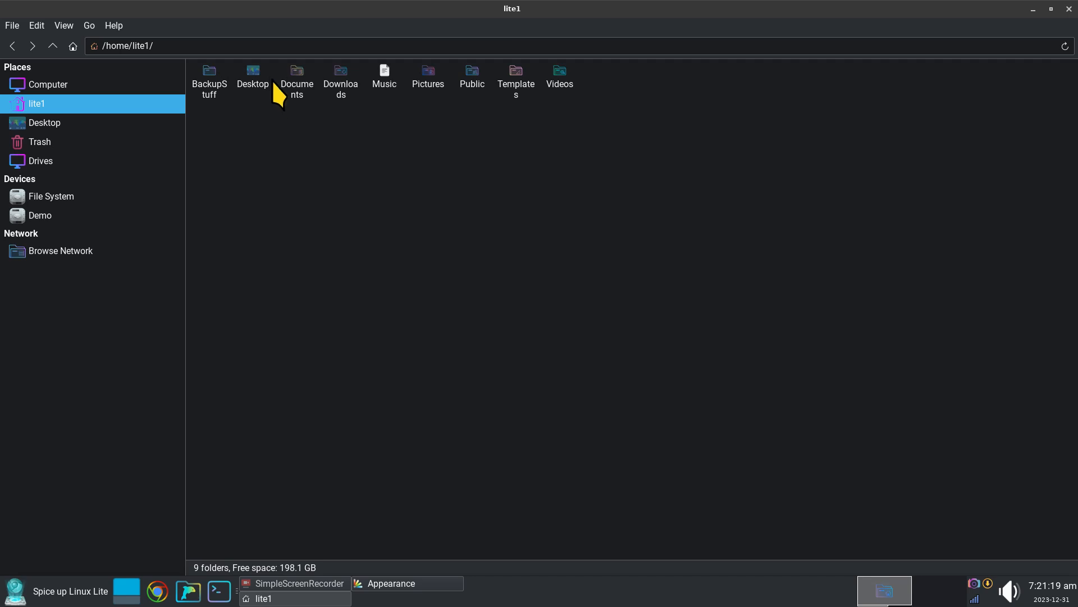
pyautogui.hotkey('ctrl', '+')
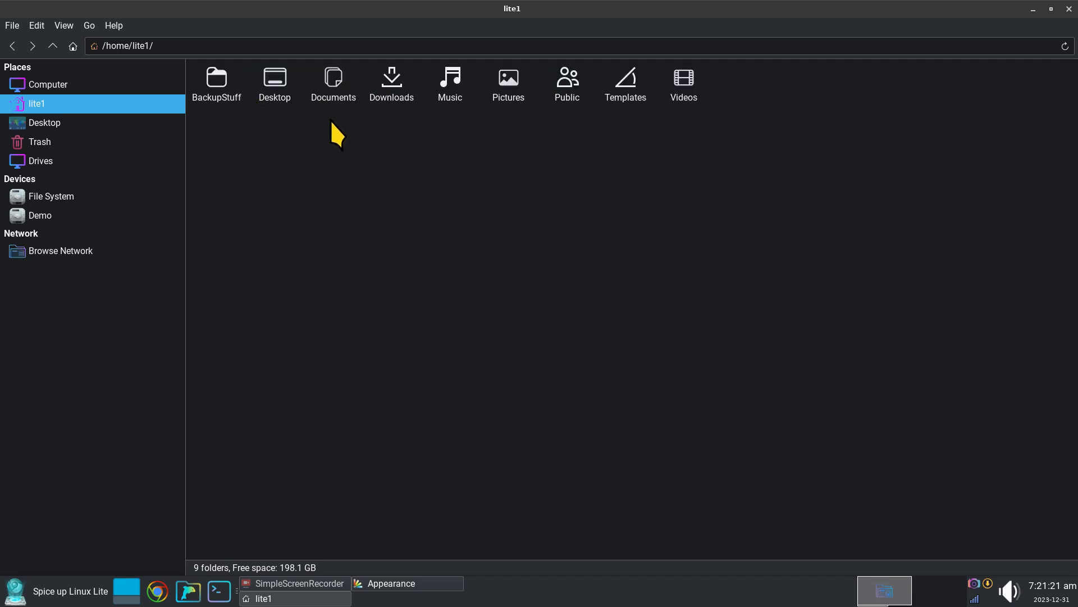
pyautogui.hotkey('ctrl', '+')
pyautogui.hotkey('ctrl', '-')
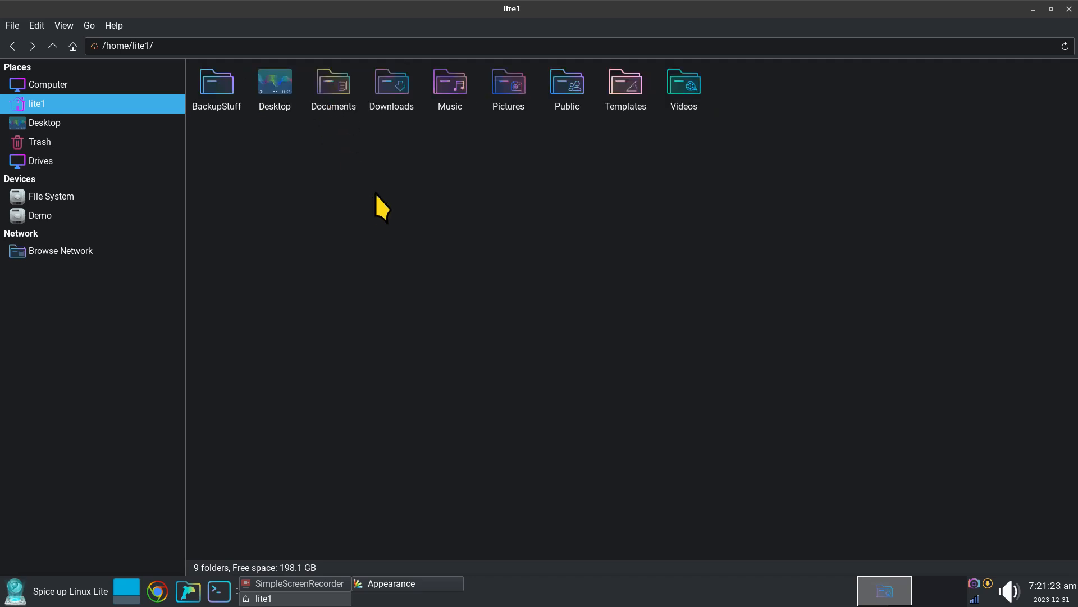
pyautogui.hotkey('ctrl', '+')
pyautogui.hotkey('ctrl', '+')
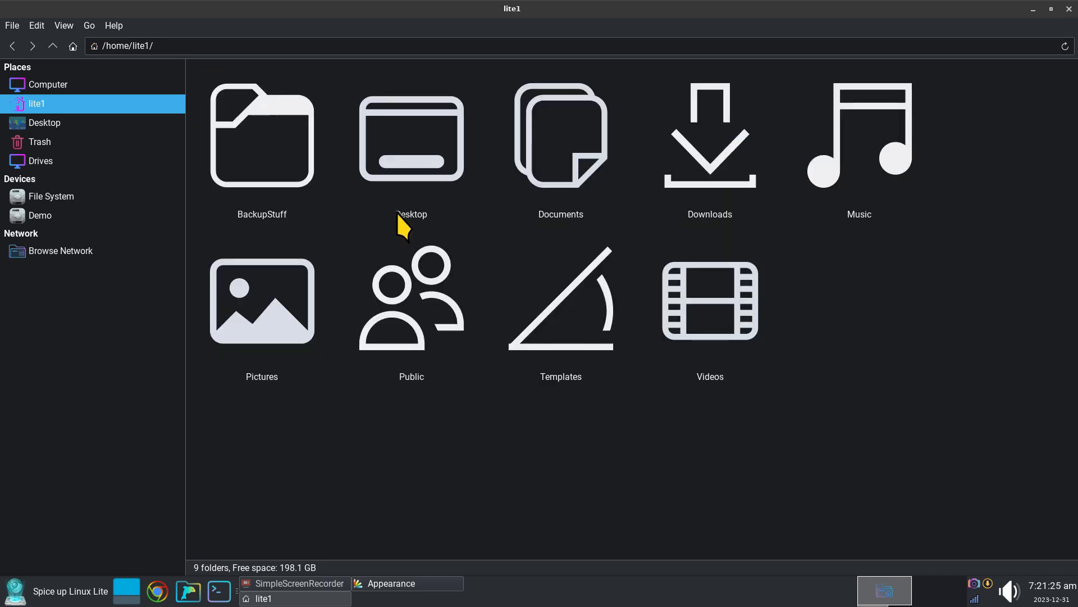
pyautogui.hotkey('ctrl', '-')
pyautogui.hotkey('ctrl', '-')
pyautogui.hotkey('ctrl', '+')
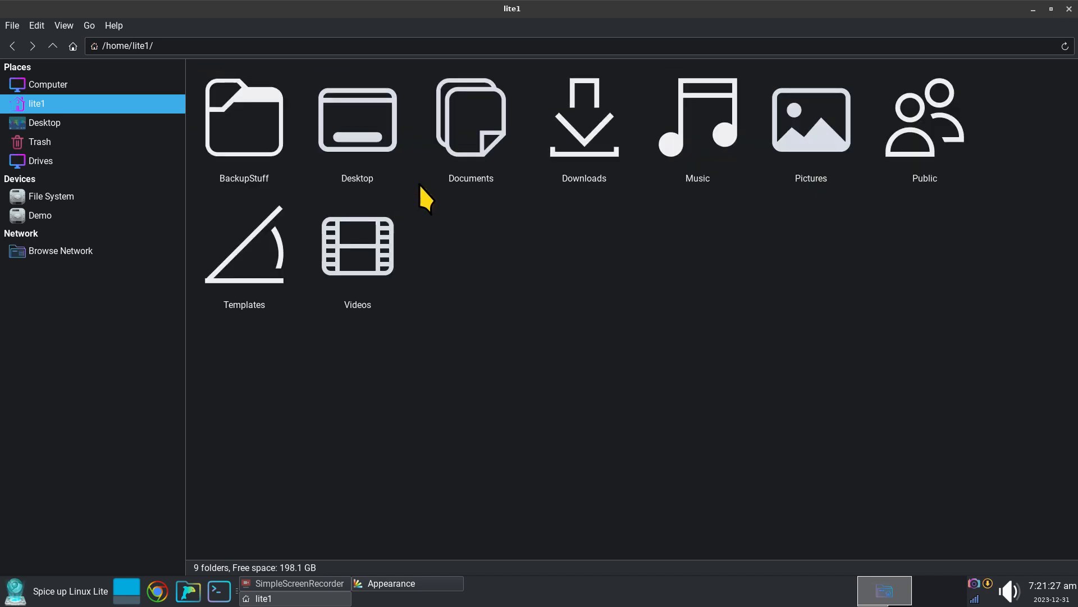
# Restore the home folder window from its maximized state and apply the Infinity-Light-Icons icon theme
pyautogui.moveTo(526, 5); pyautogui.dragTo(522, 42)
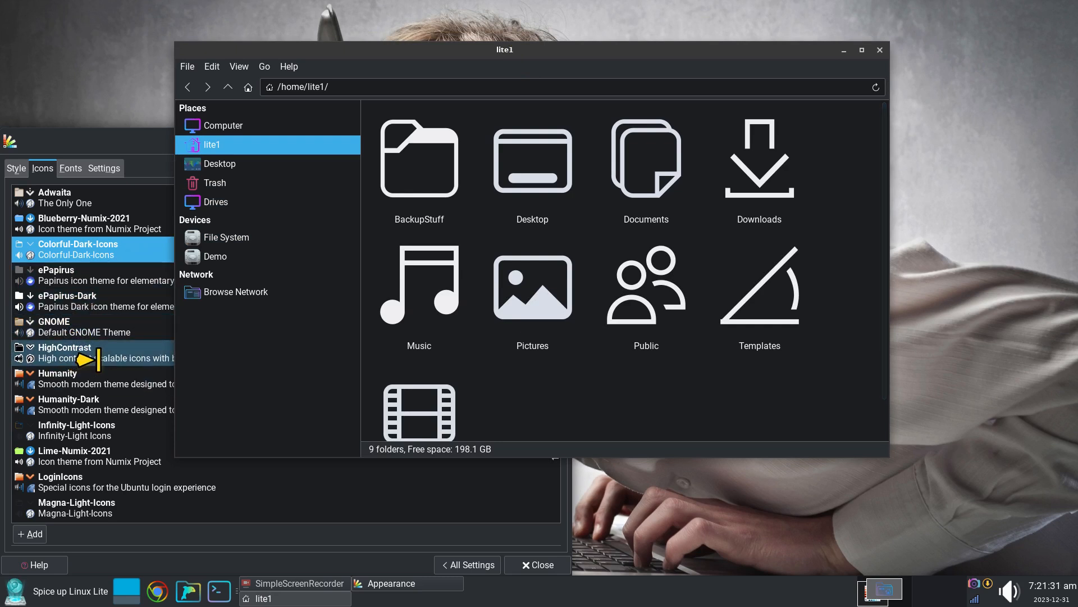
pyautogui.click(73, 429)
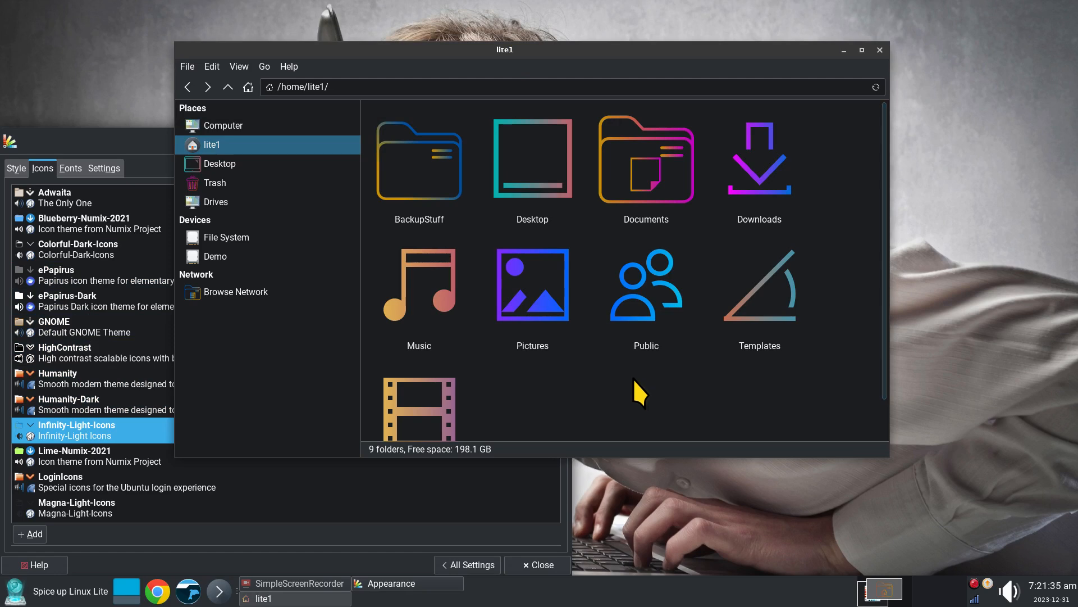
# Examine the Infinity-Light-Icons theme at different icon sizes in the home folder and in the applications menu
pyautogui.scroll(-3, 632, 379)
pyautogui.scroll(4, 632, 379)
pyautogui.scroll(-4, 632, 376)
pyautogui.scroll(2, 644, 349)
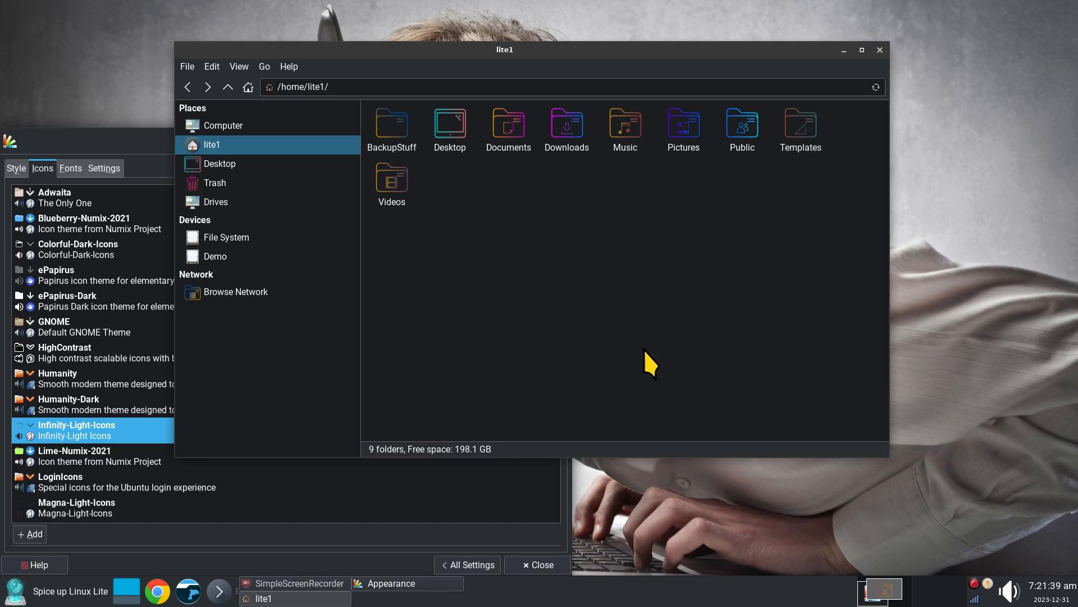
pyautogui.click(7, 594)
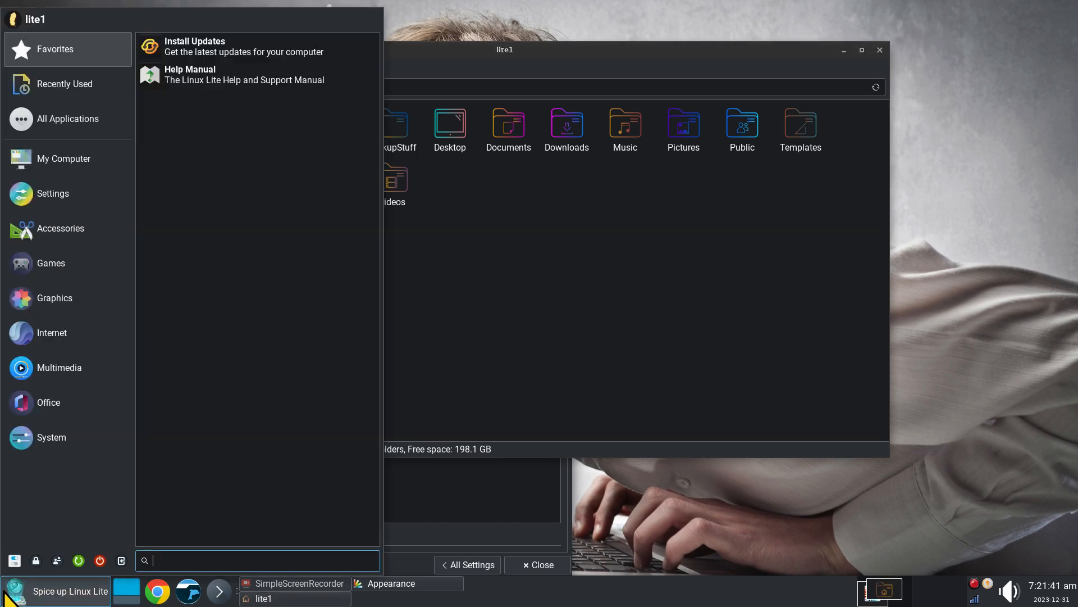
pyautogui.click(602, 233)
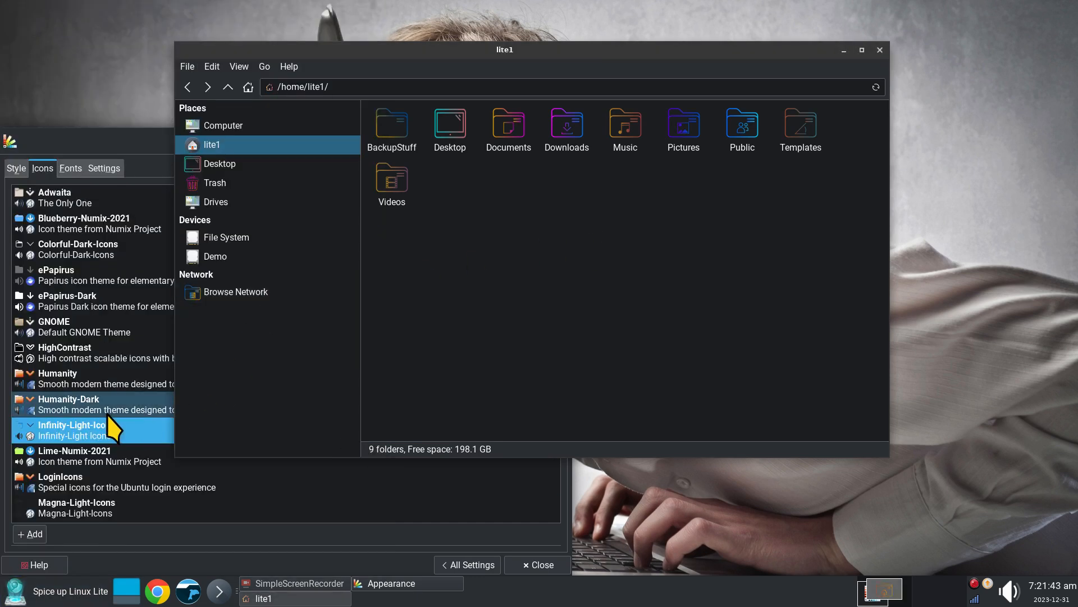
# Try the Lime-Numix-2021 and Magna-Light-Icons icon themes and view the home folder's Magna-Light-Icons at large and very small sizes
pyautogui.click(71, 458)
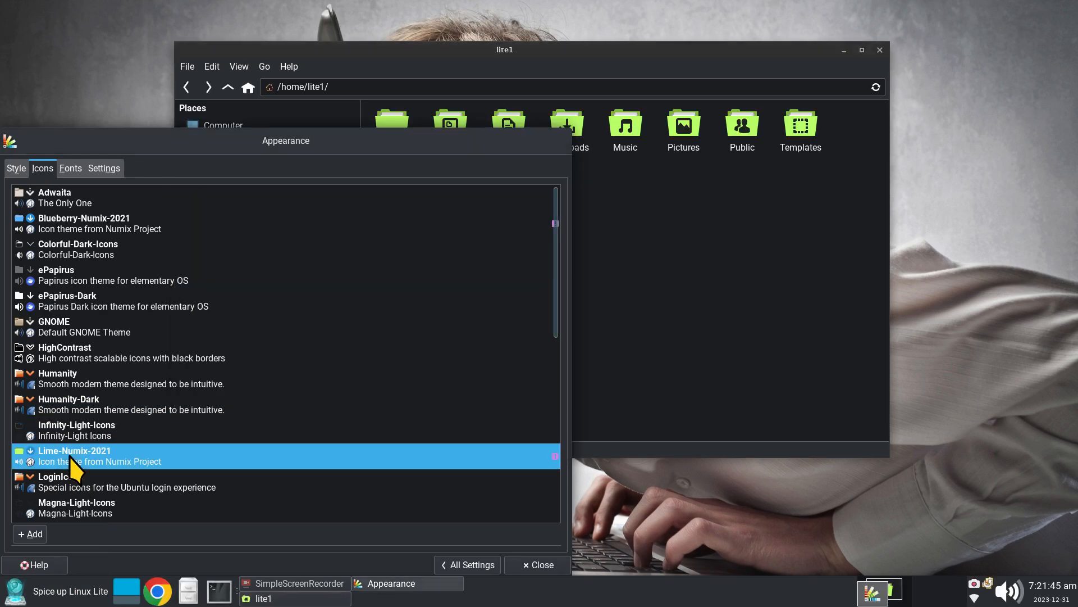
pyautogui.scroll(-1, 87, 475)
pyautogui.scroll(-1, 88, 475)
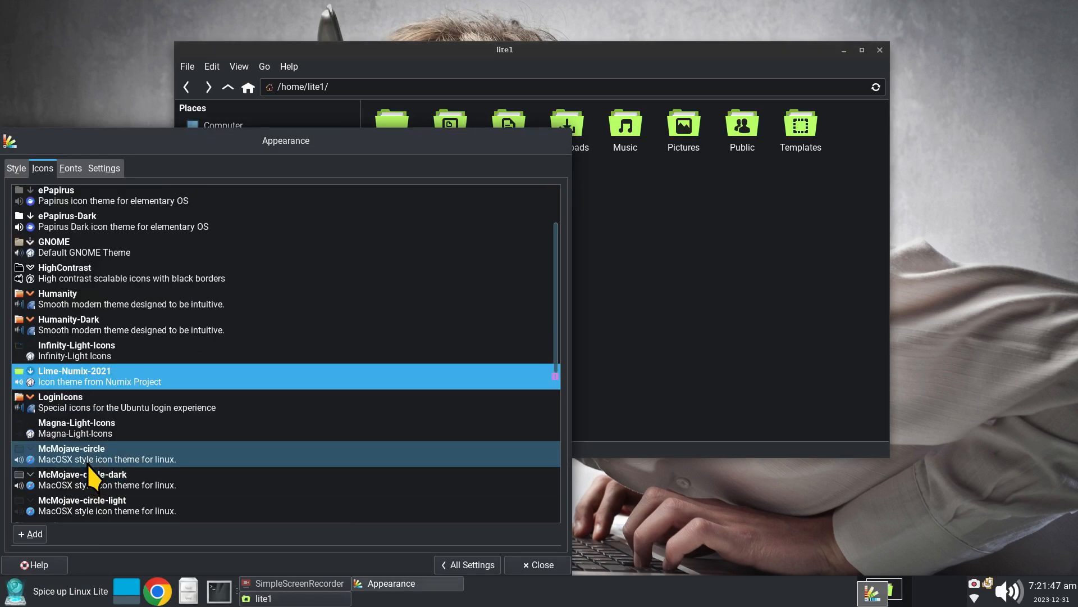
pyautogui.click(103, 434)
pyautogui.click(691, 254)
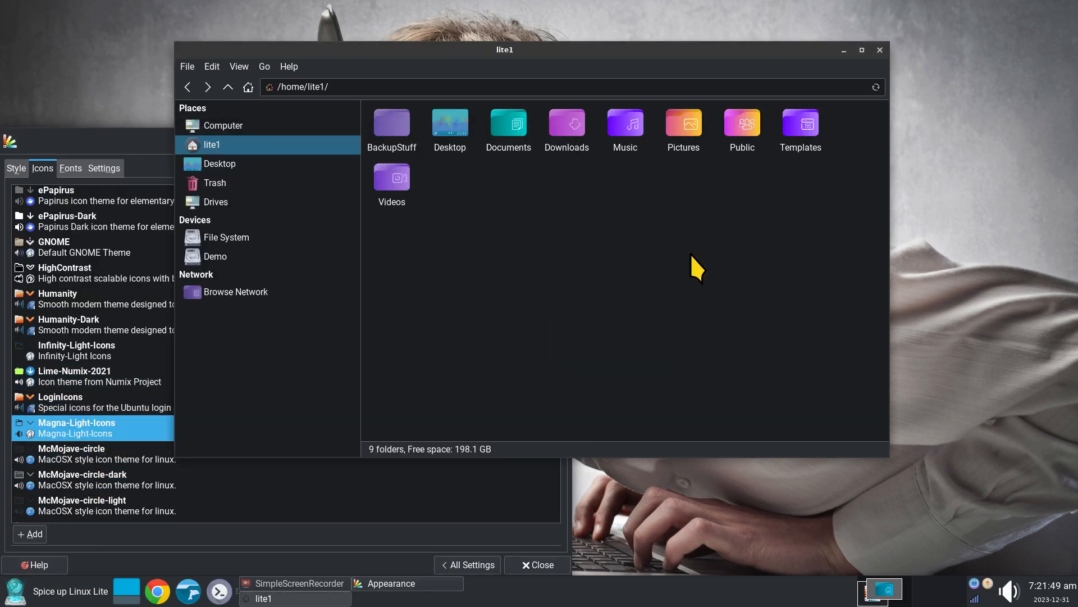
pyautogui.scroll(4, 550, 319)
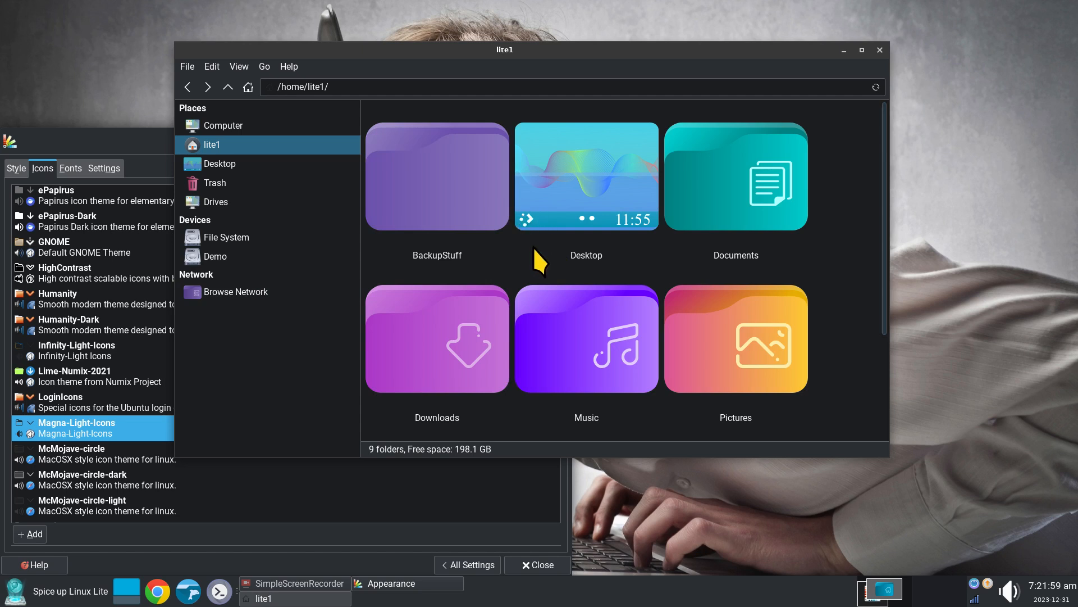
pyautogui.scroll(-3, 534, 247)
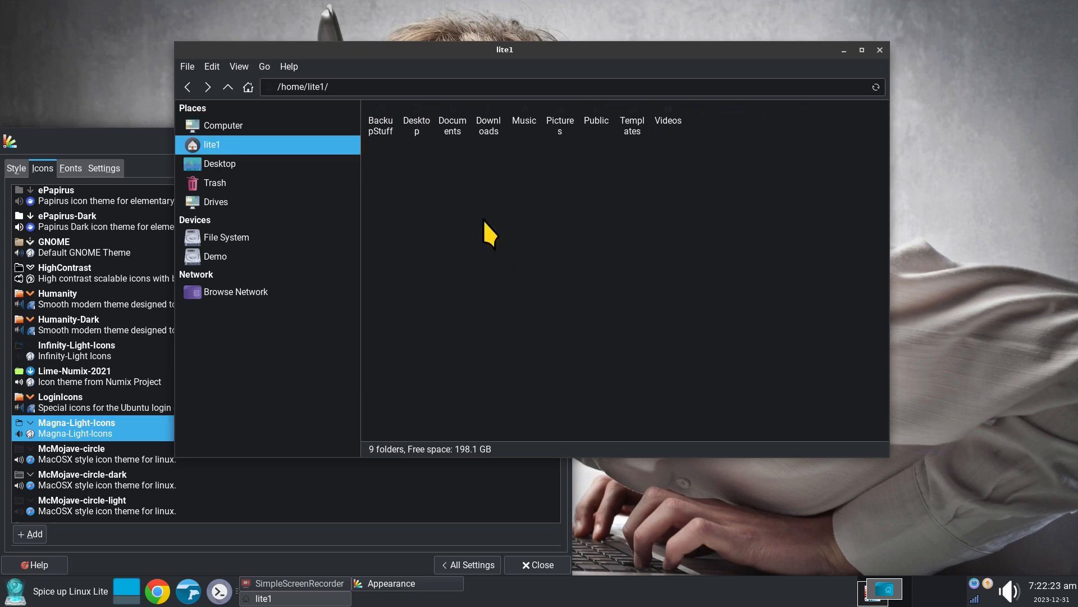
# Switch the desktop style to Greybird and view the home folder's icons enlarged on the light background
pyautogui.click(17, 168)
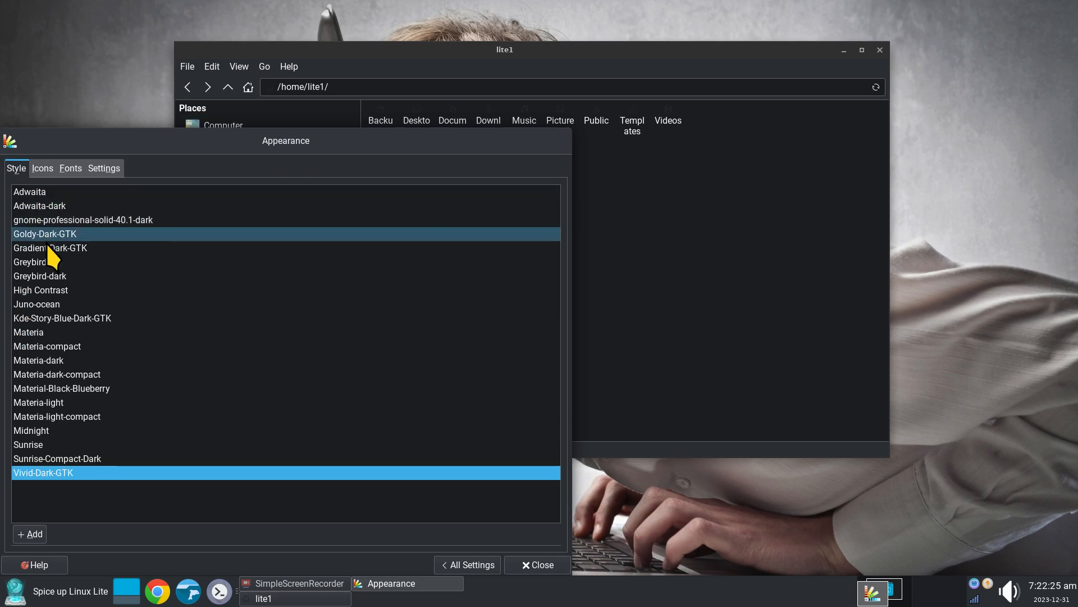
pyautogui.click(43, 262)
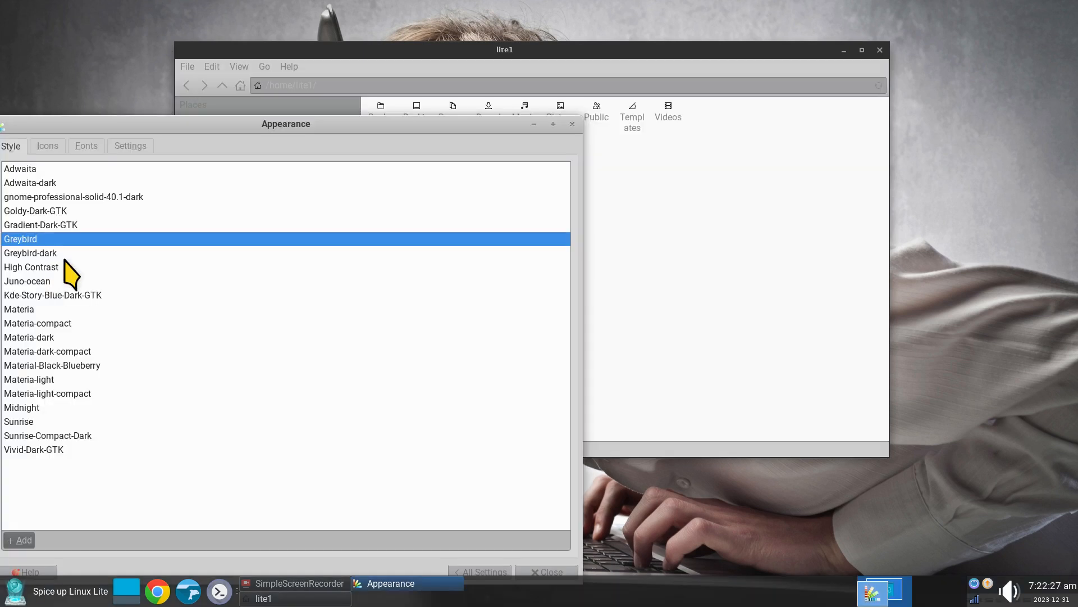
pyautogui.click(661, 191)
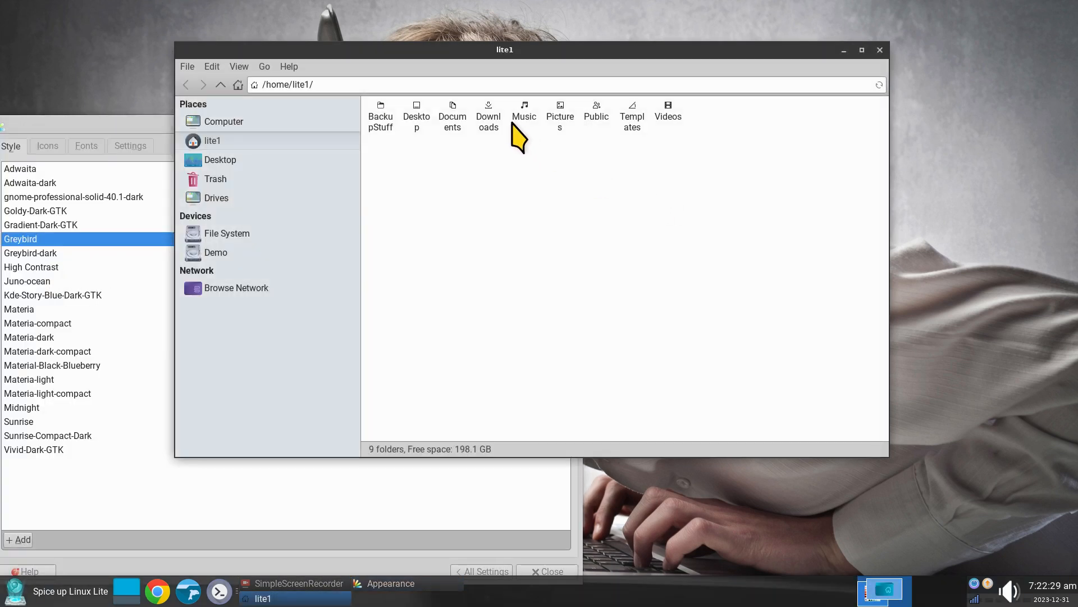
pyautogui.scroll(6, 570, 218)
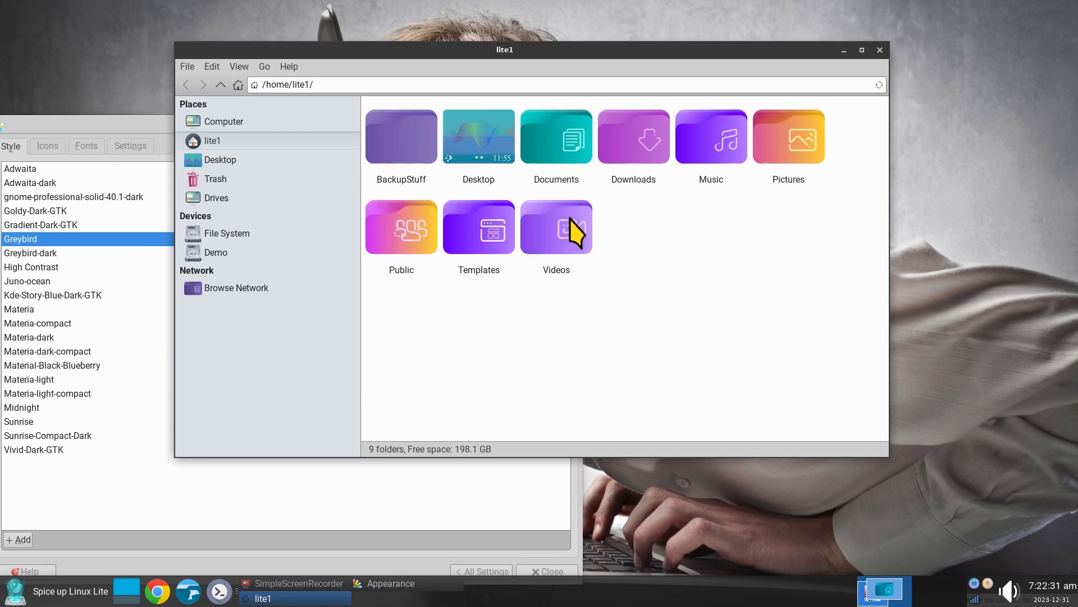
pyautogui.scroll(2, 571, 218)
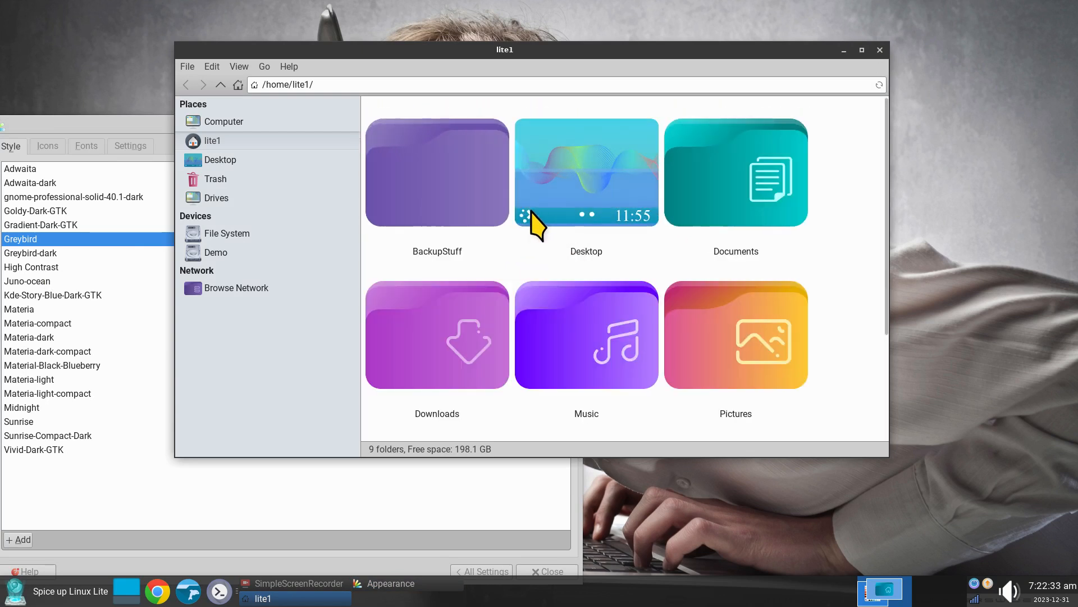
pyautogui.scroll(-1, 548, 248)
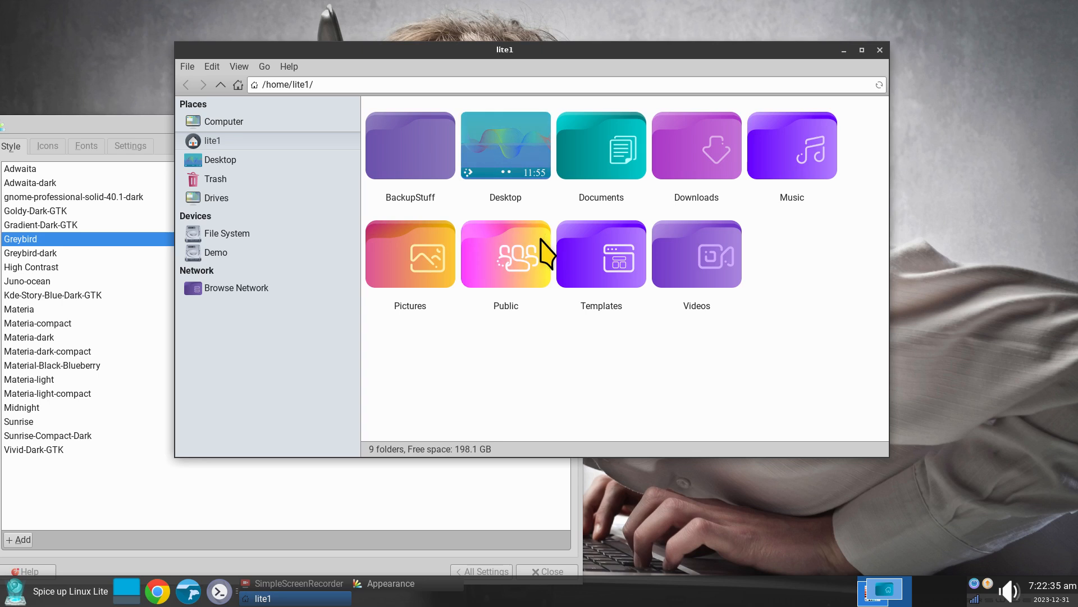
# Apply the McMojave-circle icon theme and bring the home folder window to the front to view its folders
pyautogui.click(55, 148)
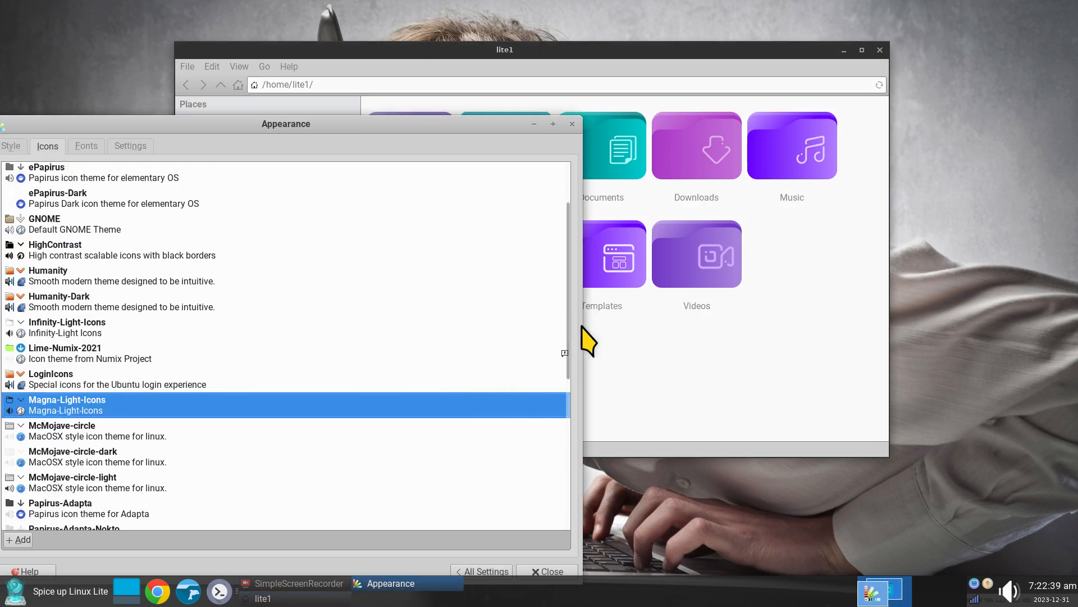
pyautogui.moveTo(568, 344); pyautogui.dragTo(566, 401)
pyautogui.scroll(-3, 561, 387)
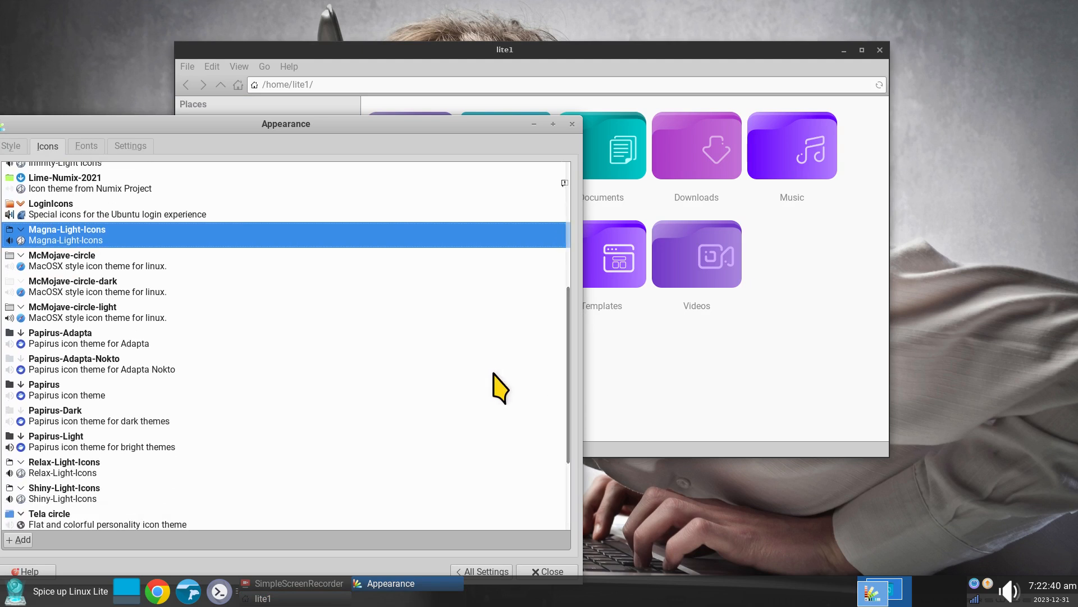
pyautogui.click(70, 262)
pyautogui.click(691, 343)
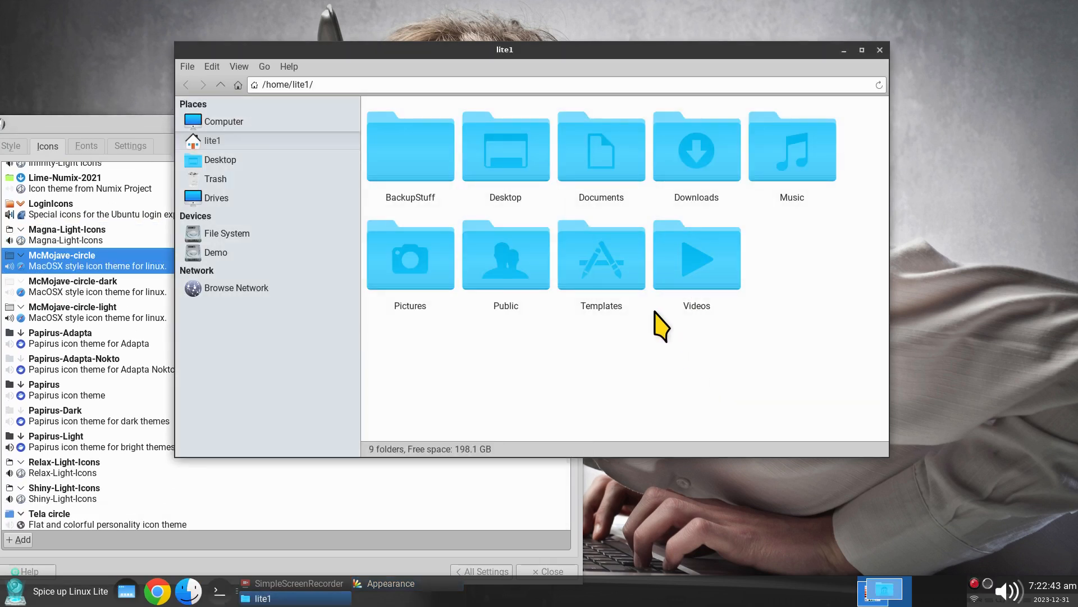
# Examine the McMojave-circle icons in the applications menu, including the Multimedia, Office and Games categories
pyautogui.click(15, 589)
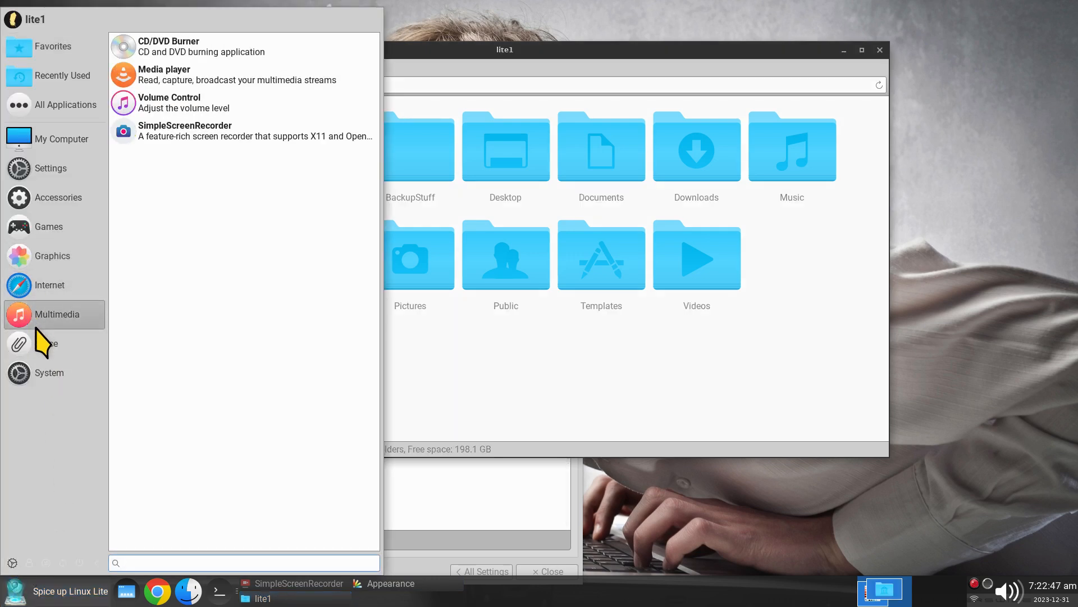
pyautogui.moveTo(32, 354)
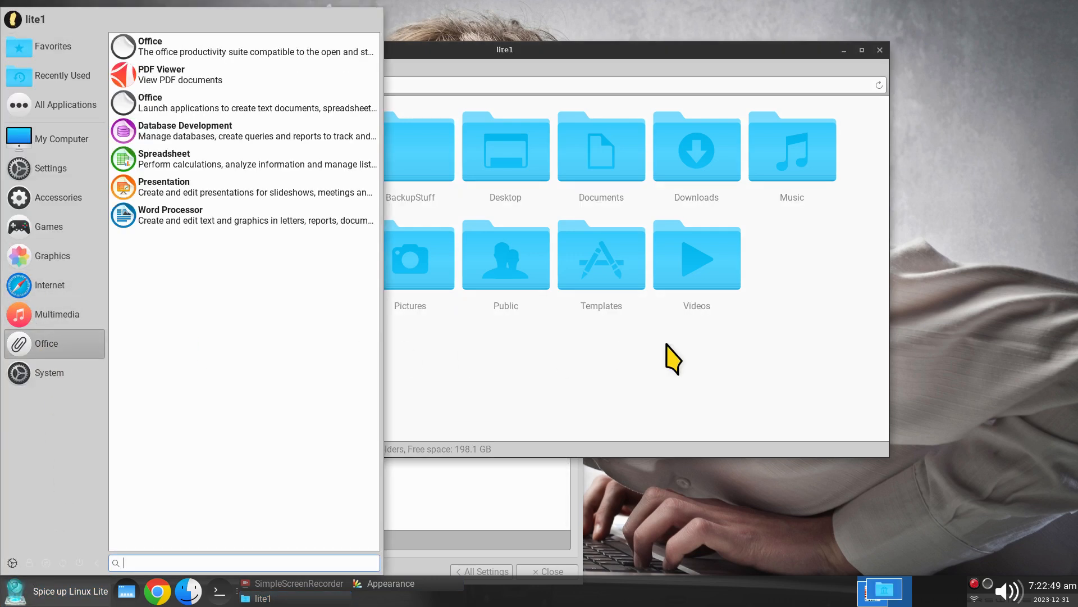
pyautogui.click(747, 349)
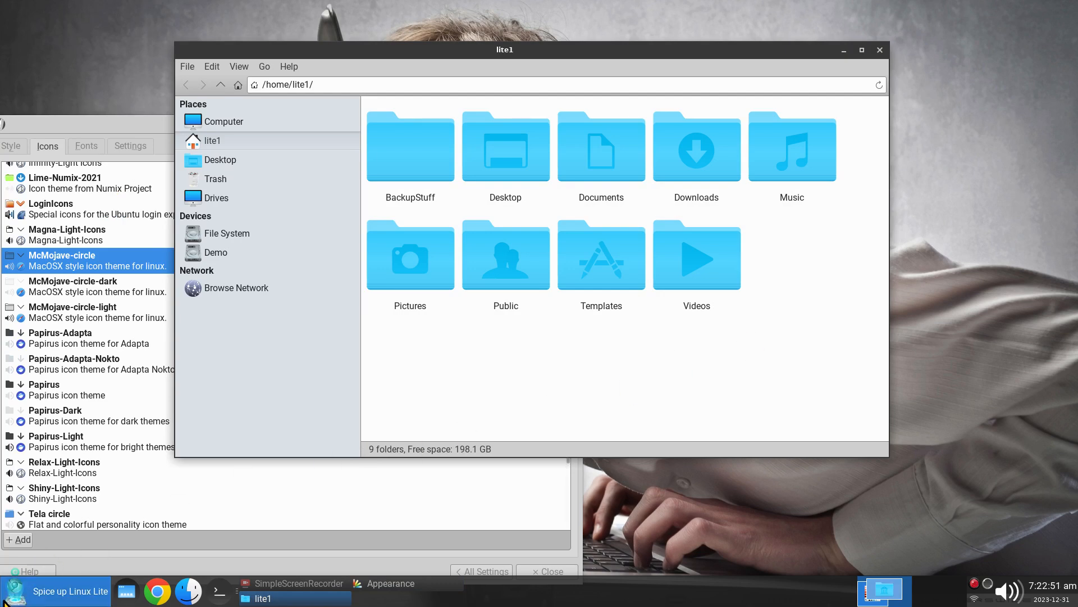
pyautogui.click(63, 590)
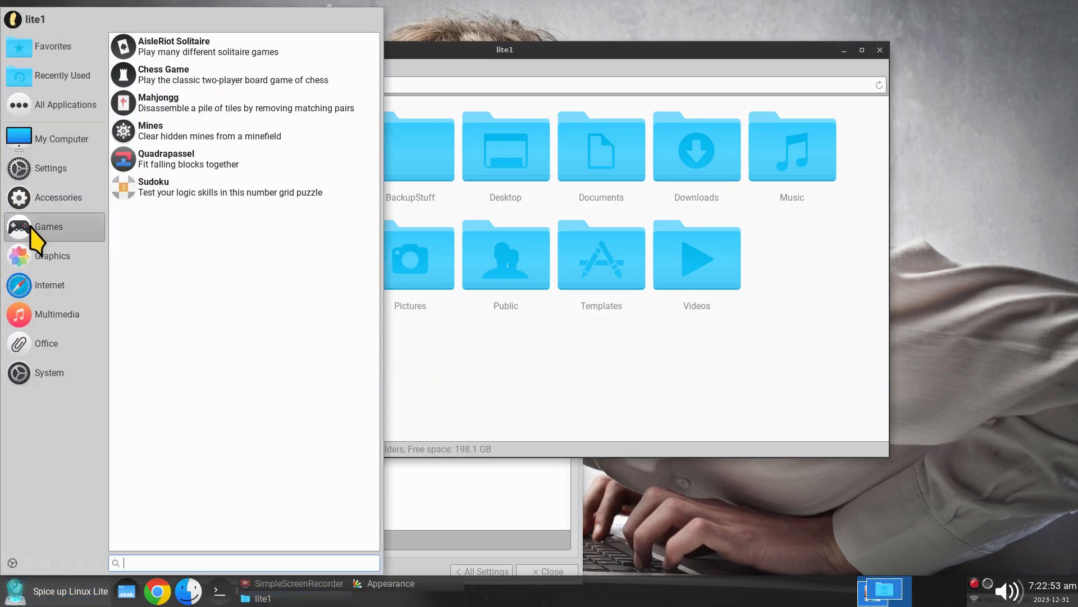
pyautogui.click(701, 347)
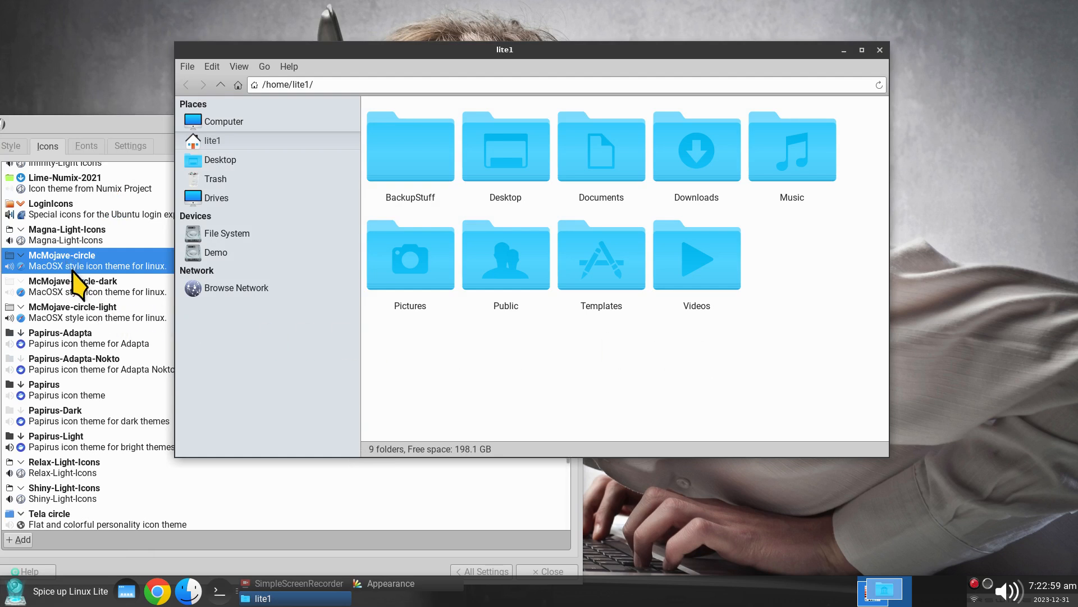
# Apply the Shiny-Light-Icons icon theme and view the home folder's icons at a slightly reduced size
pyautogui.scroll(-2, 90, 365)
pyautogui.scroll(-2, 89, 365)
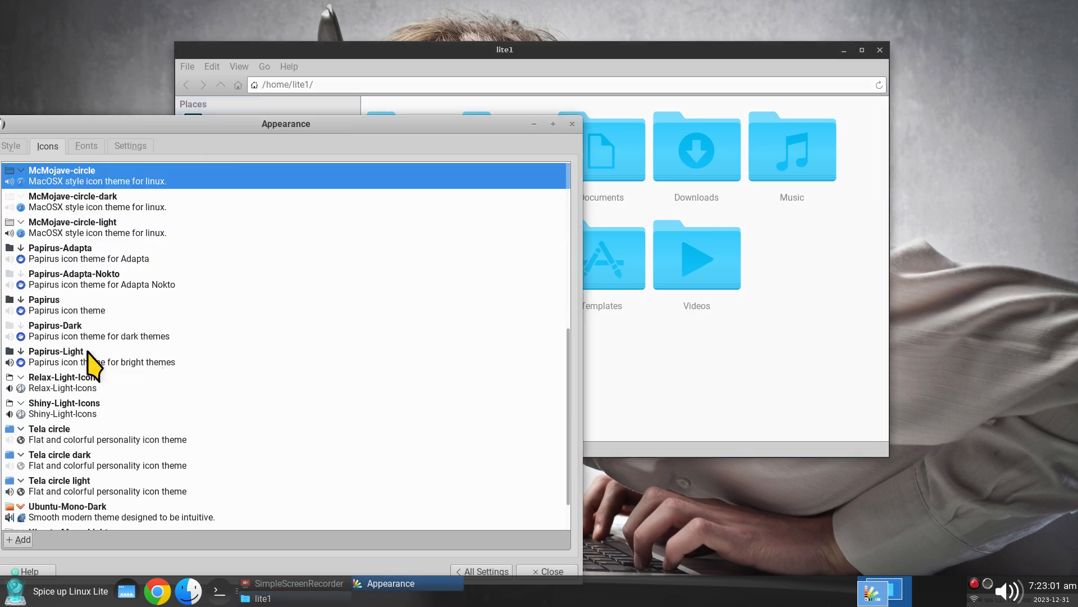
pyautogui.click(75, 409)
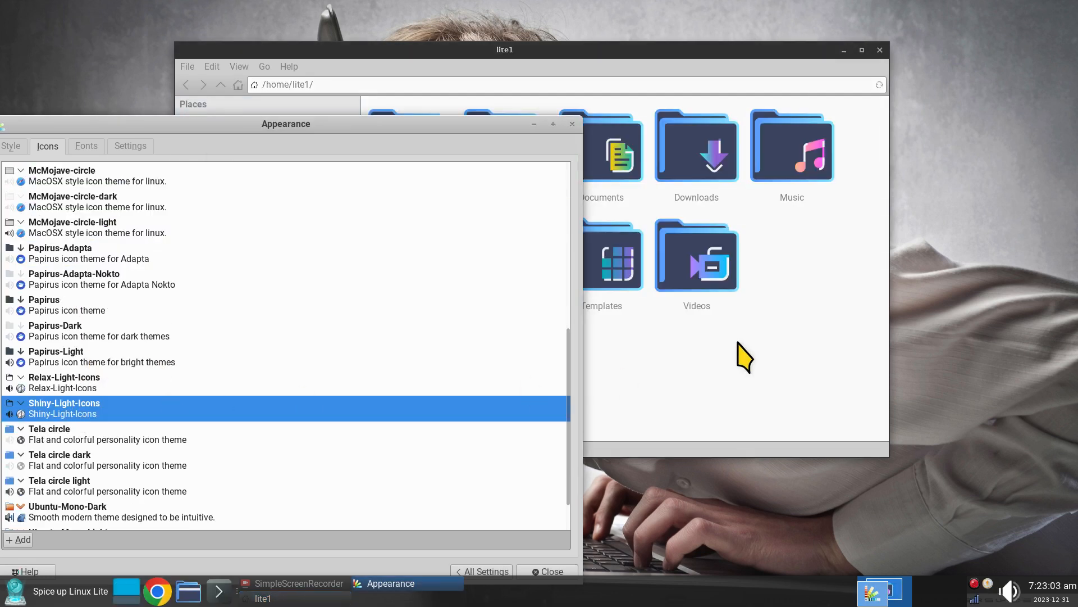
pyautogui.click(635, 385)
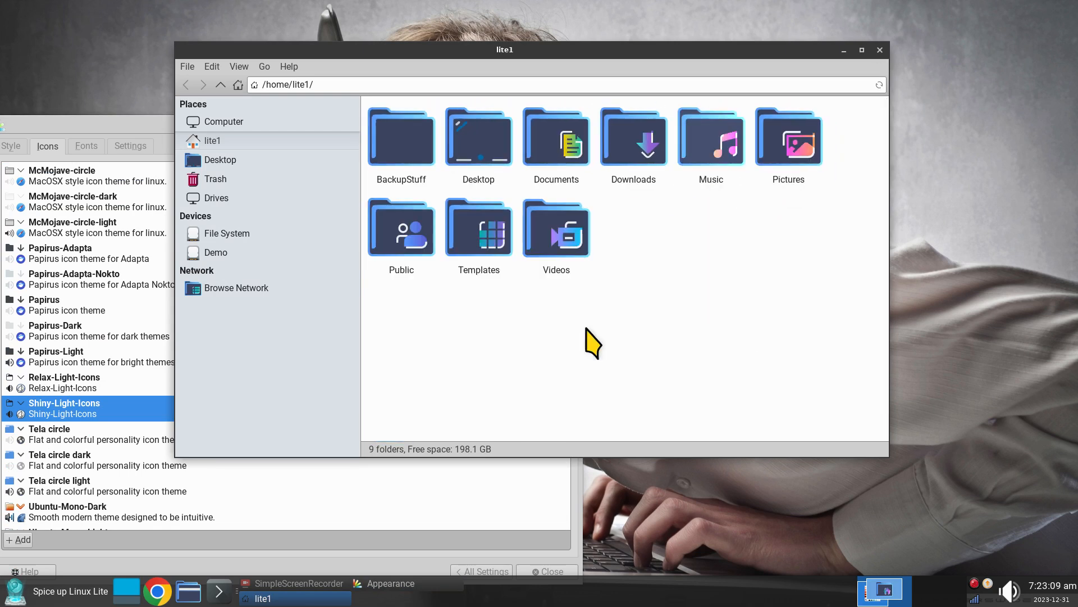
# Apply the Tela circle icon theme and view the home folder's icons at several zoom levels
pyautogui.click(98, 438)
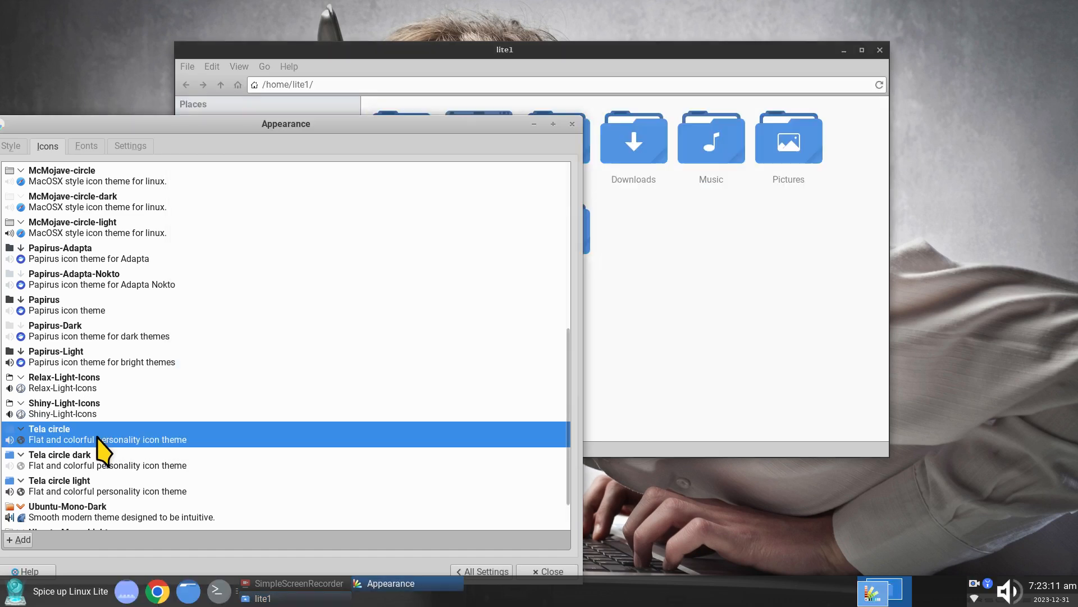
pyautogui.click(715, 304)
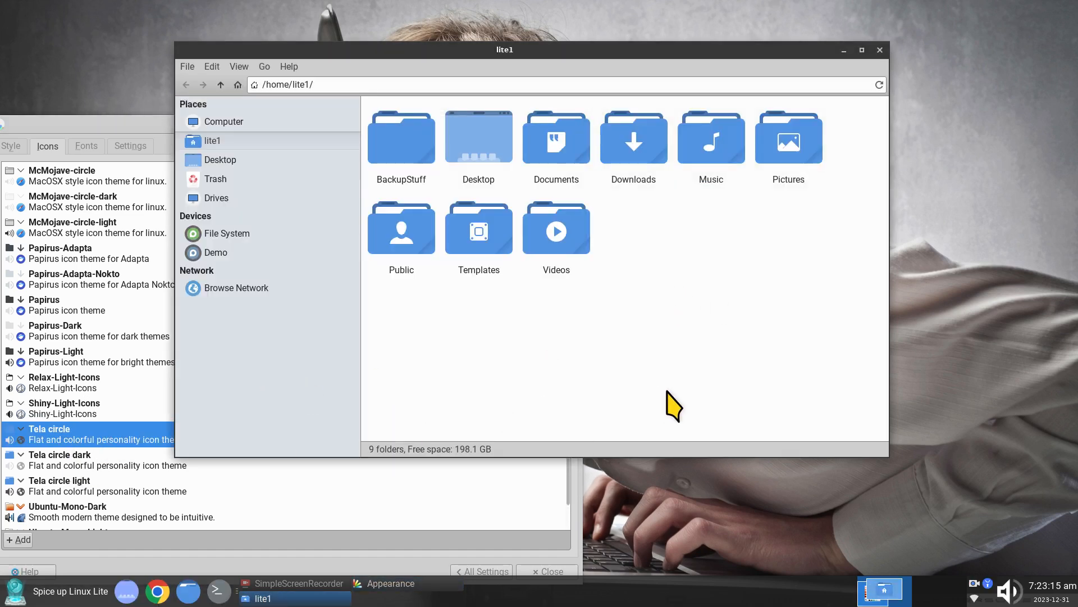
pyautogui.scroll(1, 672, 393)
pyautogui.scroll(-4, 674, 373)
pyautogui.scroll(1, 674, 370)
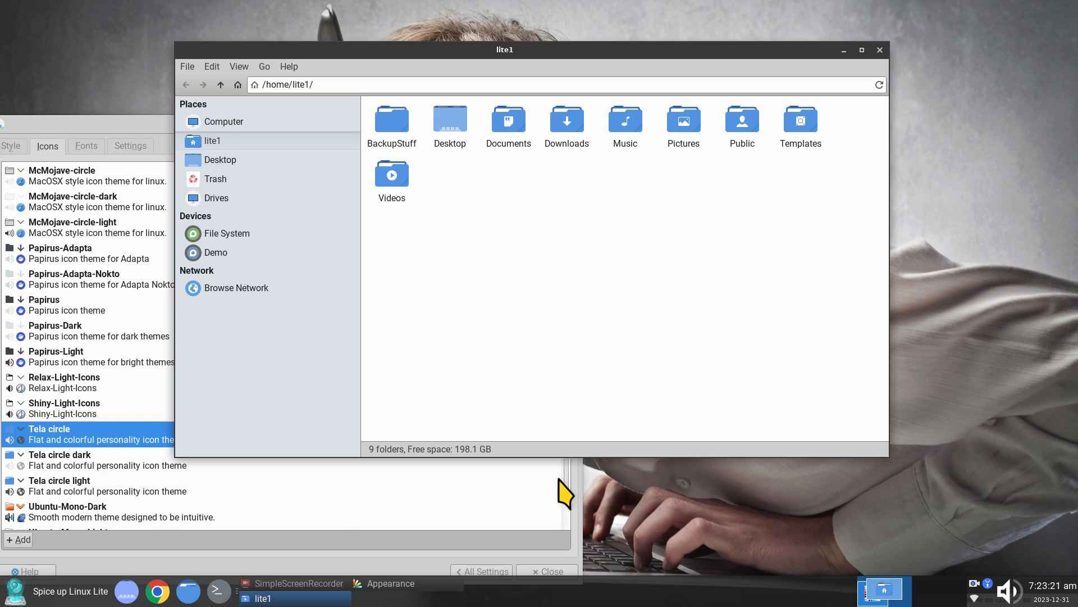
# Apply the Vivid-Dark-Icons icon theme and view the home folder's icons at a reduced size
pyautogui.click(570, 497)
pyautogui.scroll(-2, 568, 509)
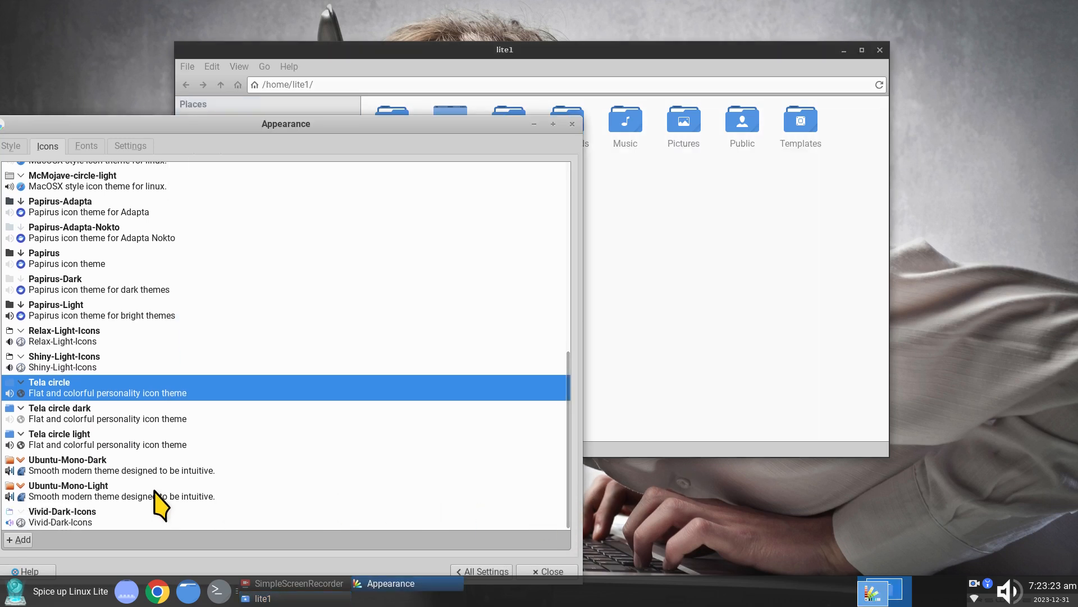
pyautogui.click(56, 520)
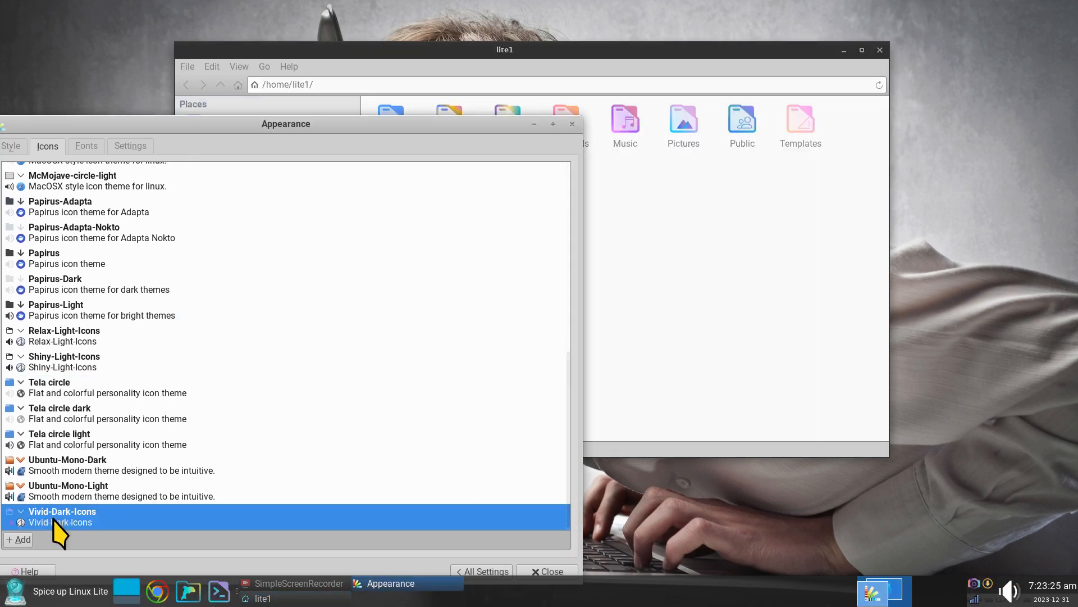
pyautogui.click(649, 287)
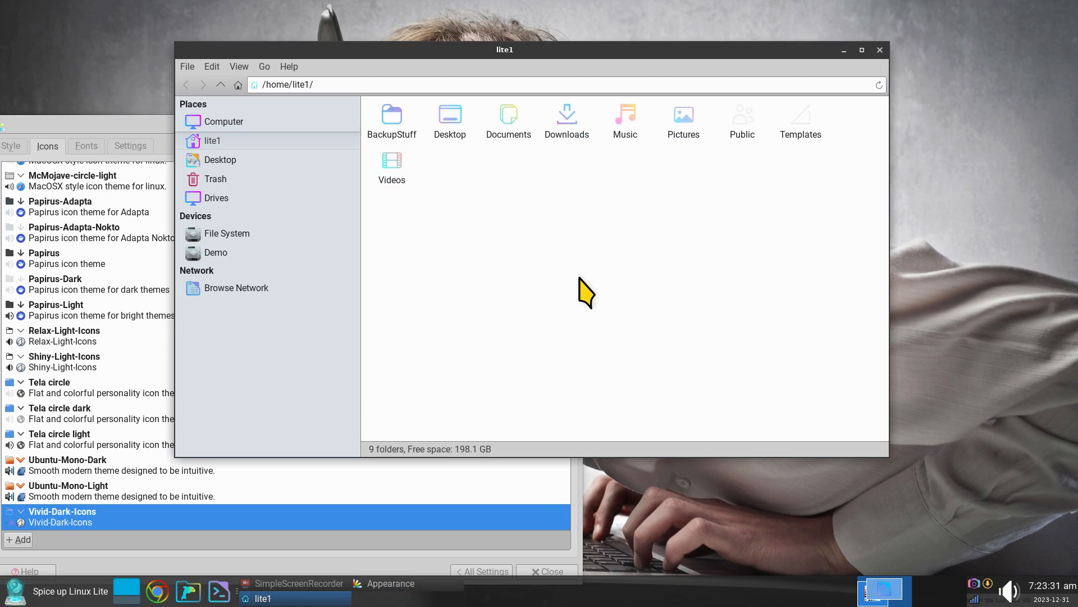
# Examine the Vivid-Dark-Icons icons in the applications menu categories, including Graphics, and return to the home folder window
pyautogui.click(4, 602)
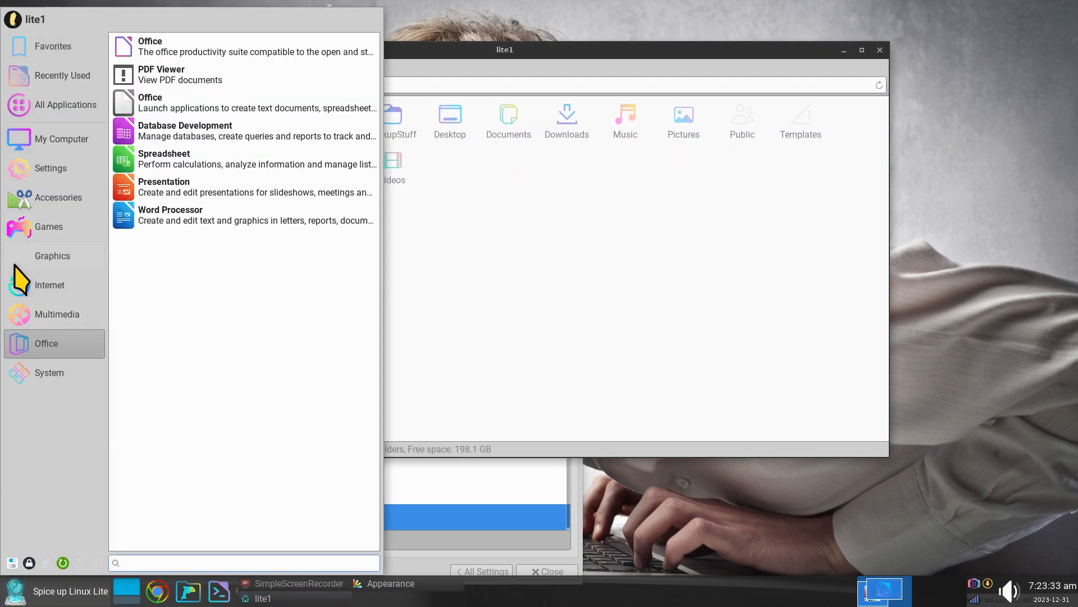
pyautogui.moveTo(15, 262)
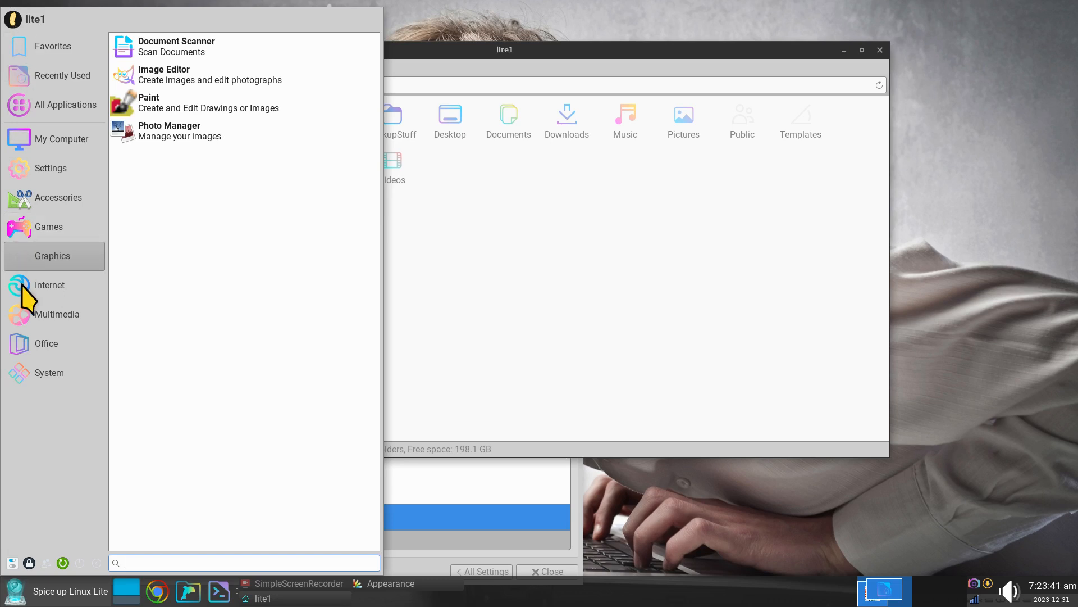
pyautogui.moveTo(64, 382)
pyautogui.click(492, 270)
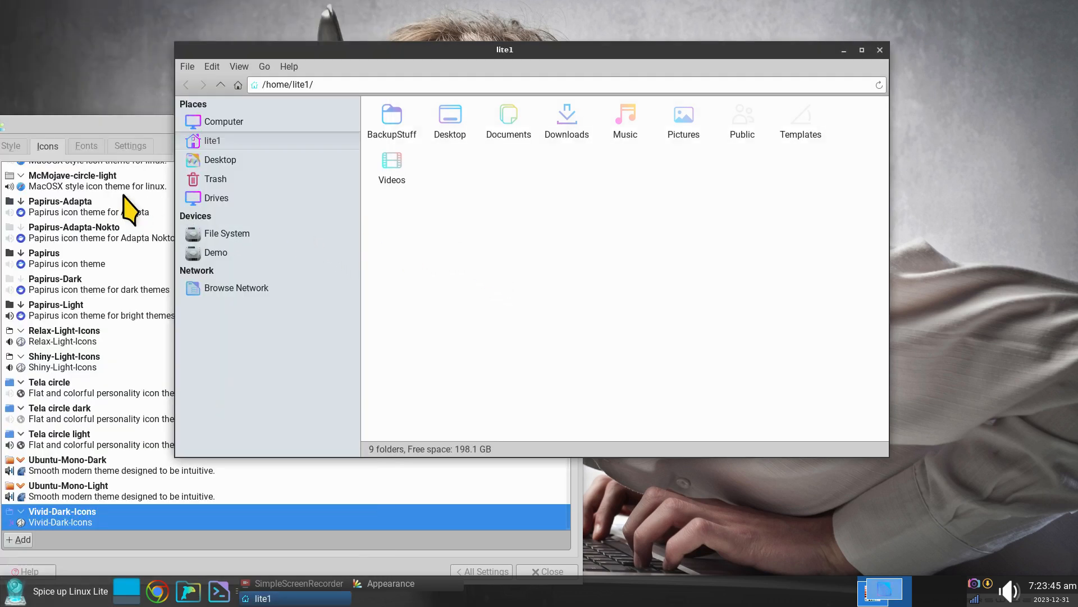
# Move the Appearance window fully into view and apply the Papirus-Dark icon theme
pyautogui.click(9, 147)
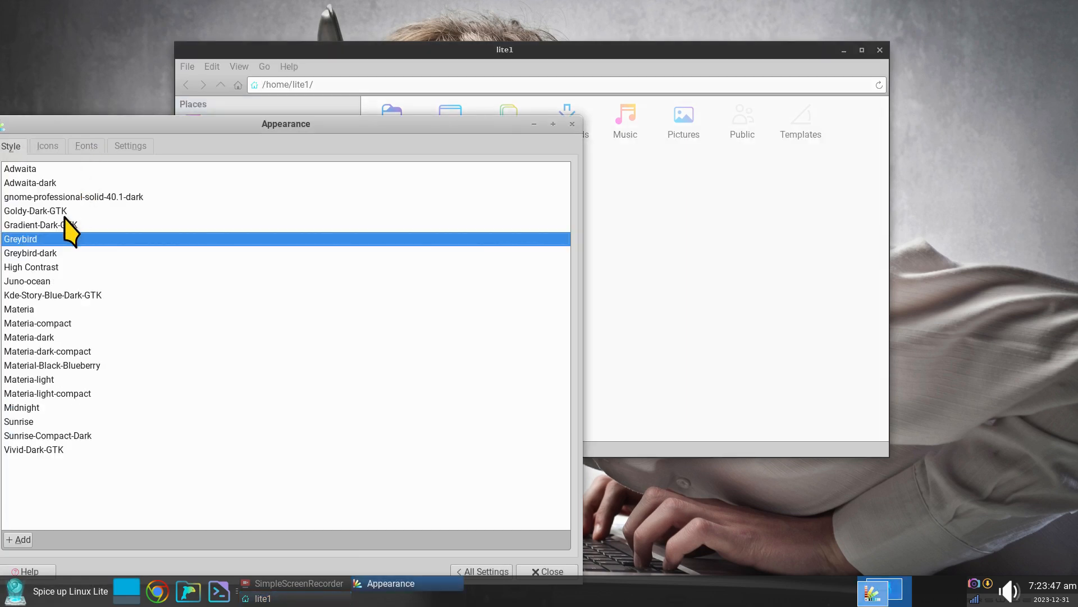
pyautogui.moveTo(331, 128); pyautogui.dragTo(377, 130)
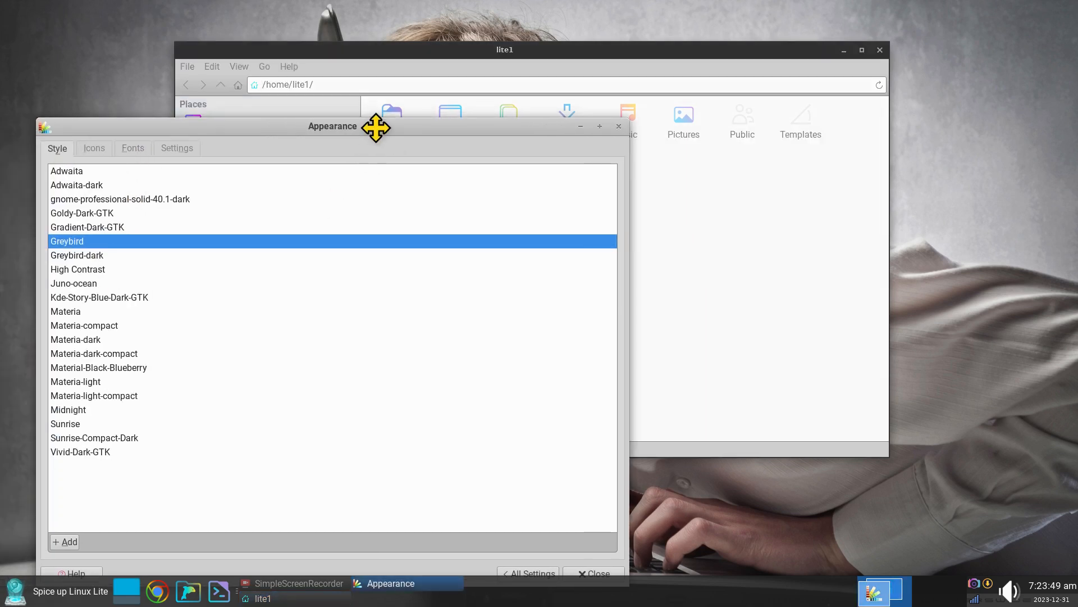
pyautogui.click(96, 147)
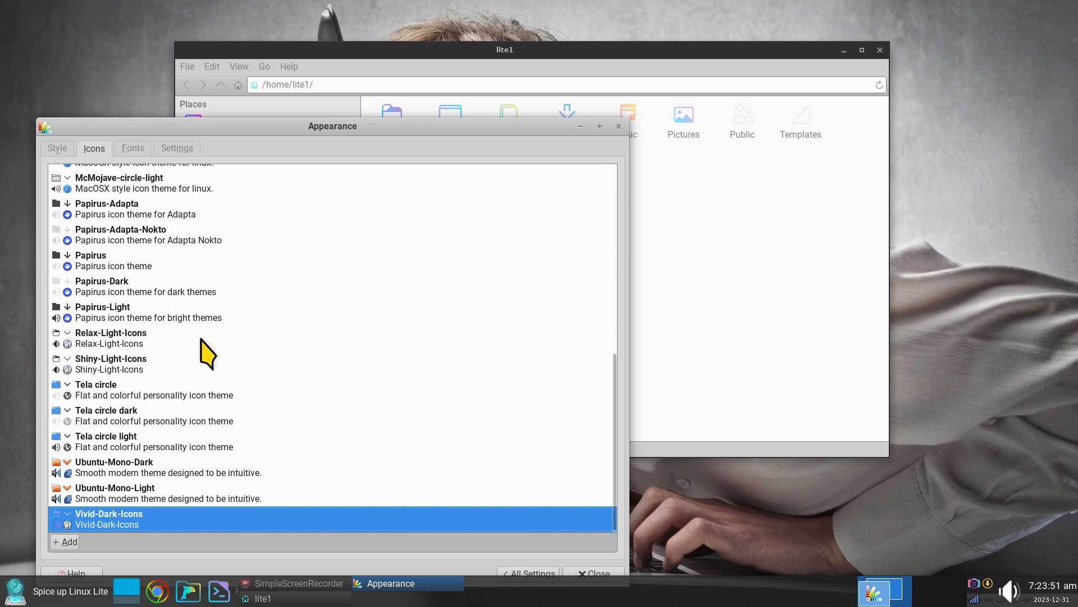
pyautogui.click(112, 284)
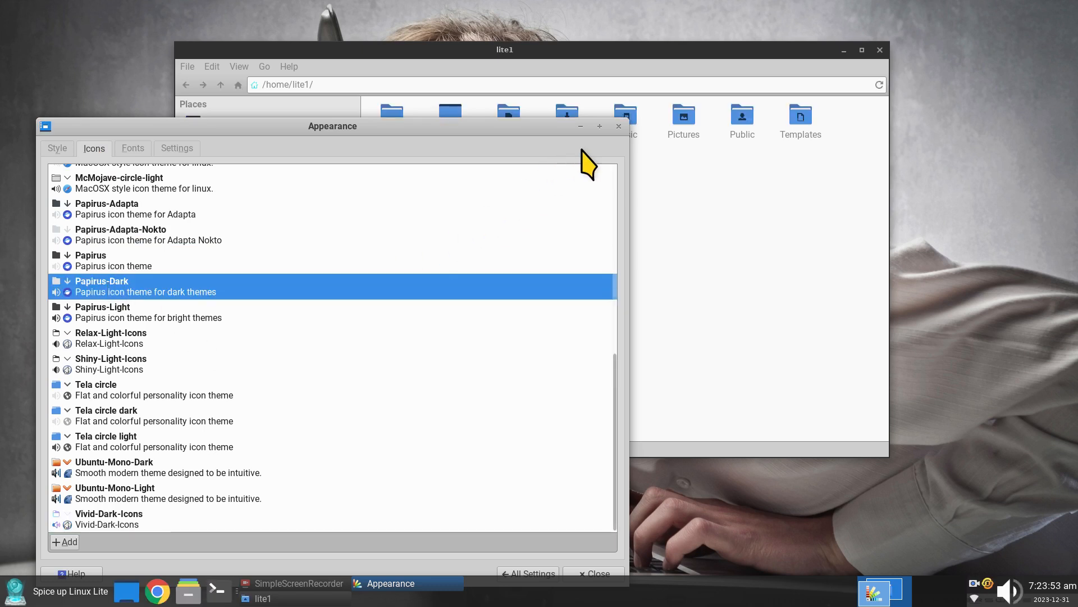
# Close the Appearance window and view the home folder's Papirus-Dark icons enlarged, in both a maximized and a restored window
pyautogui.click(619, 126)
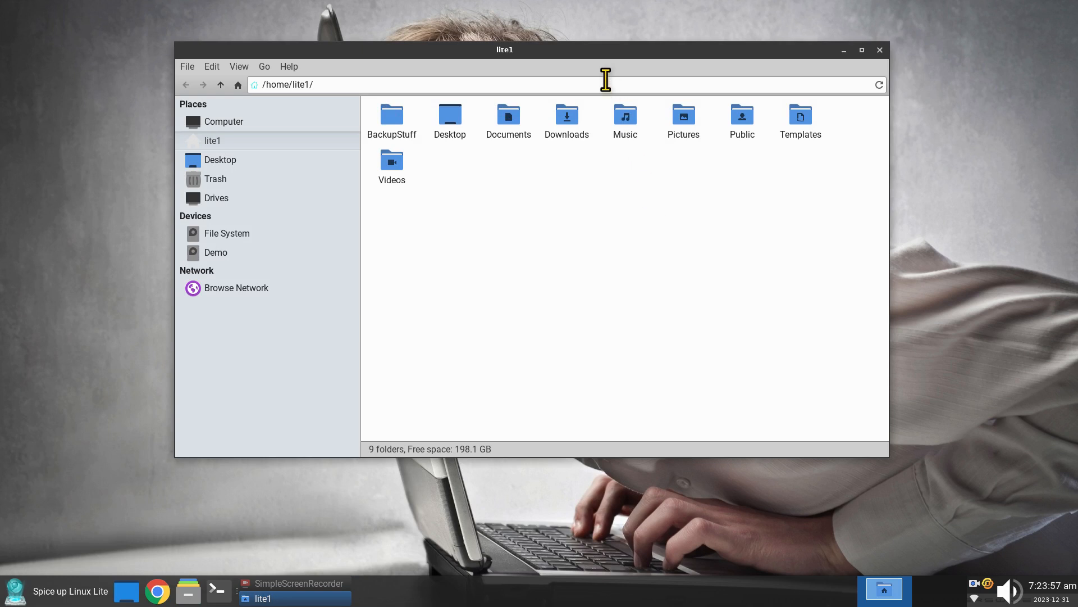
pyautogui.moveTo(599, 55); pyautogui.dragTo(638, 36)
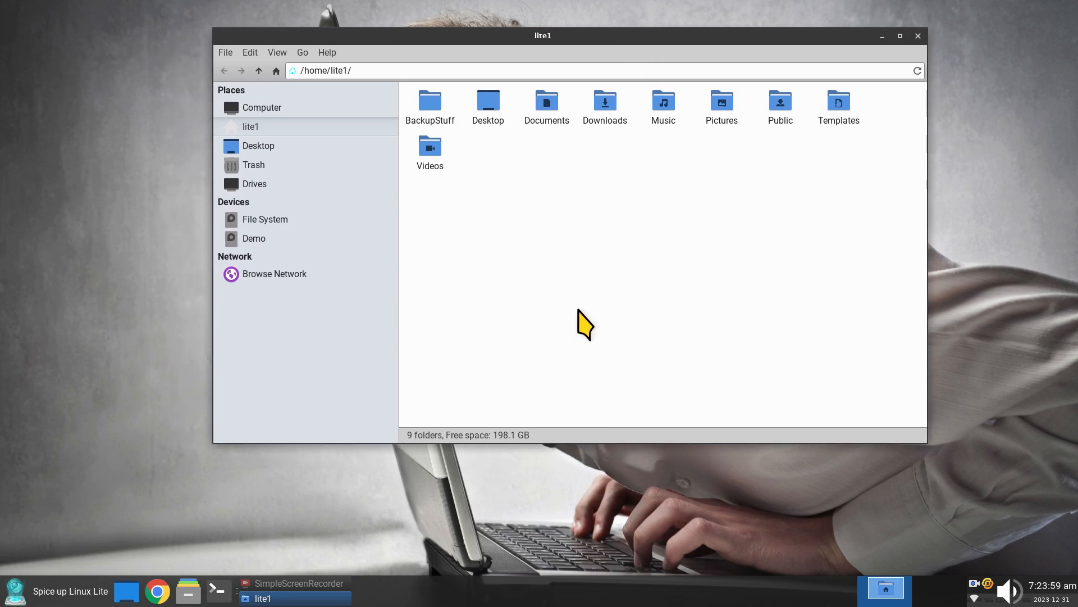
pyautogui.keyDown('ctrl'); pyautogui.scroll(2, 581, 315); pyautogui.keyUp('ctrl')
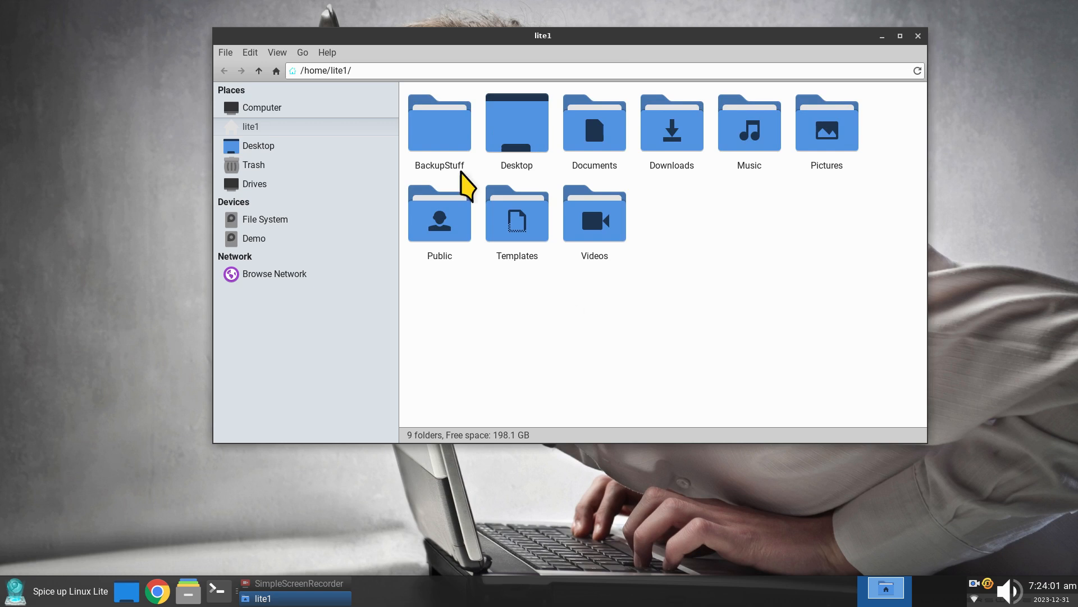
pyautogui.doubleClick(578, 31)
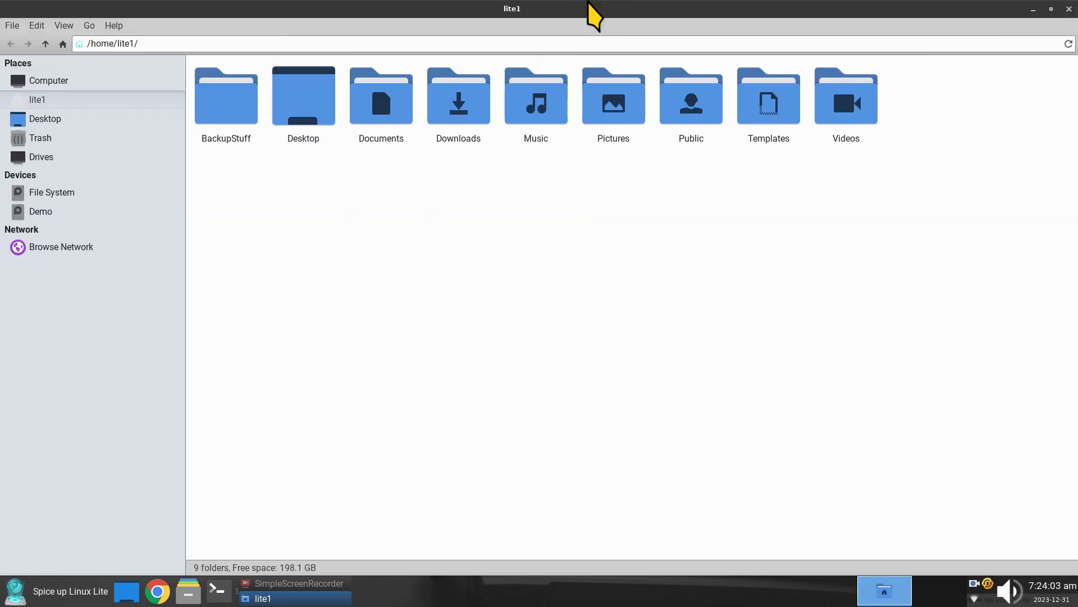
pyautogui.moveTo(609, 19)
pyautogui.mouseDown()
pyautogui.moveTo(604, 50)
pyautogui.moveTo(607, 3)
pyautogui.mouseUp()
pyautogui.doubleClick(615, 8)
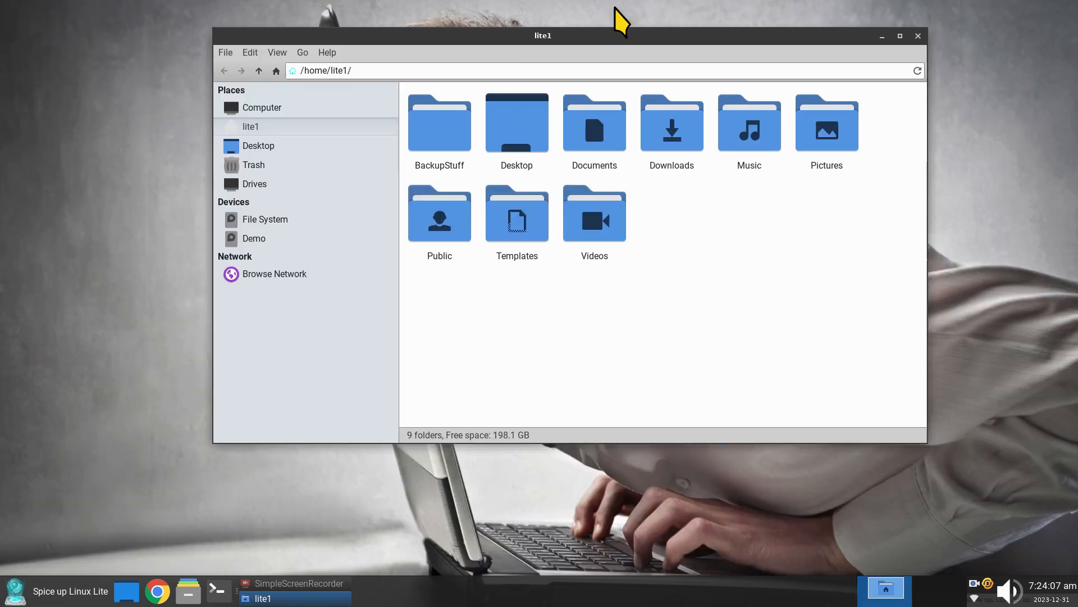
# Check the file manager's version and desktop environment in its About information, and close it
pyautogui.click(326, 53)
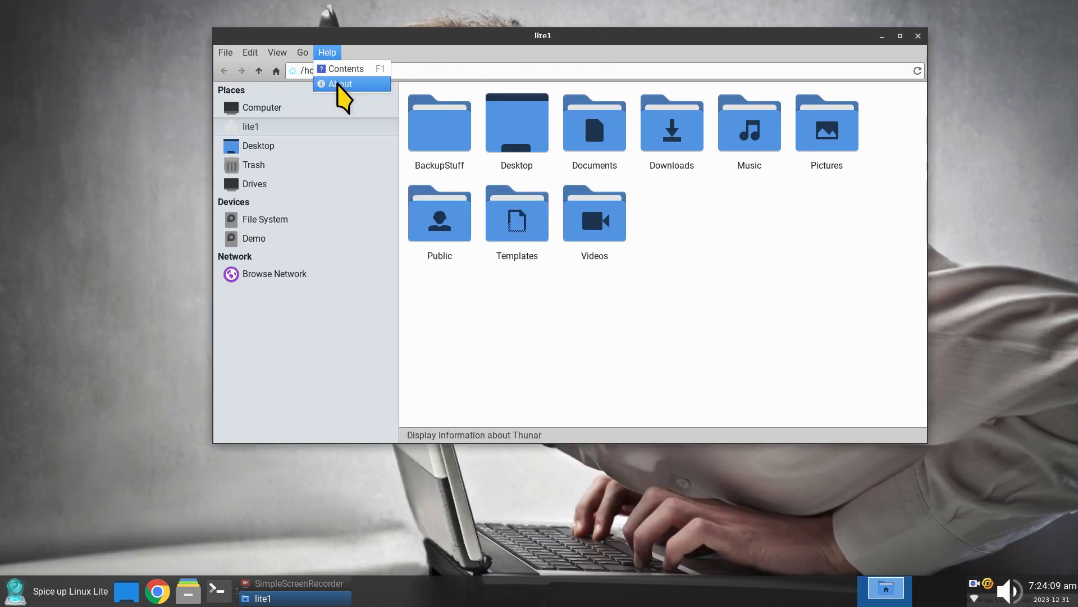
pyautogui.click(337, 83)
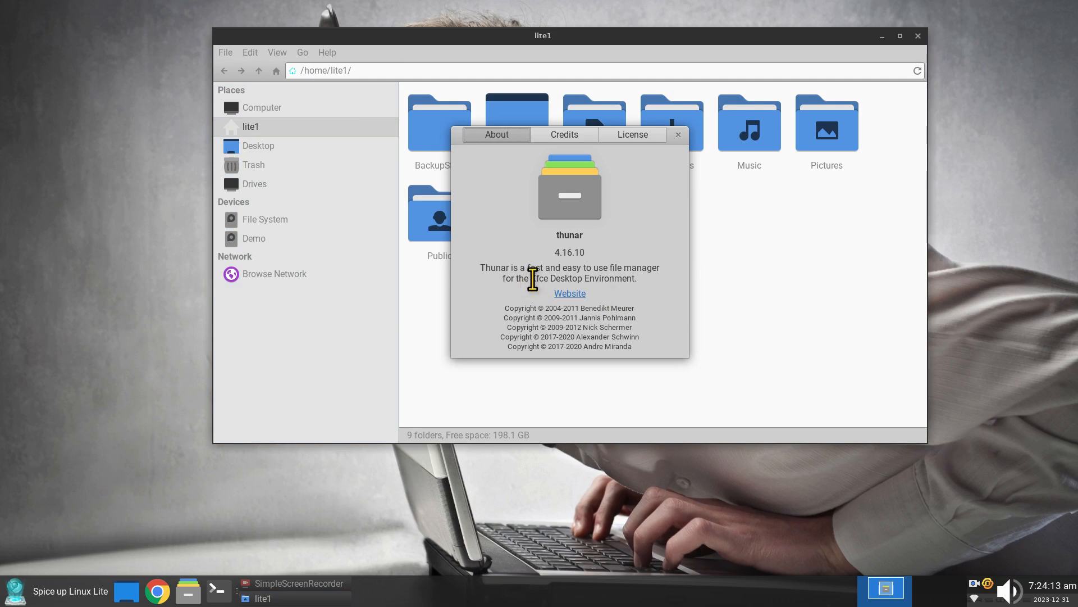
pyautogui.moveTo(530, 282); pyautogui.dragTo(639, 282)
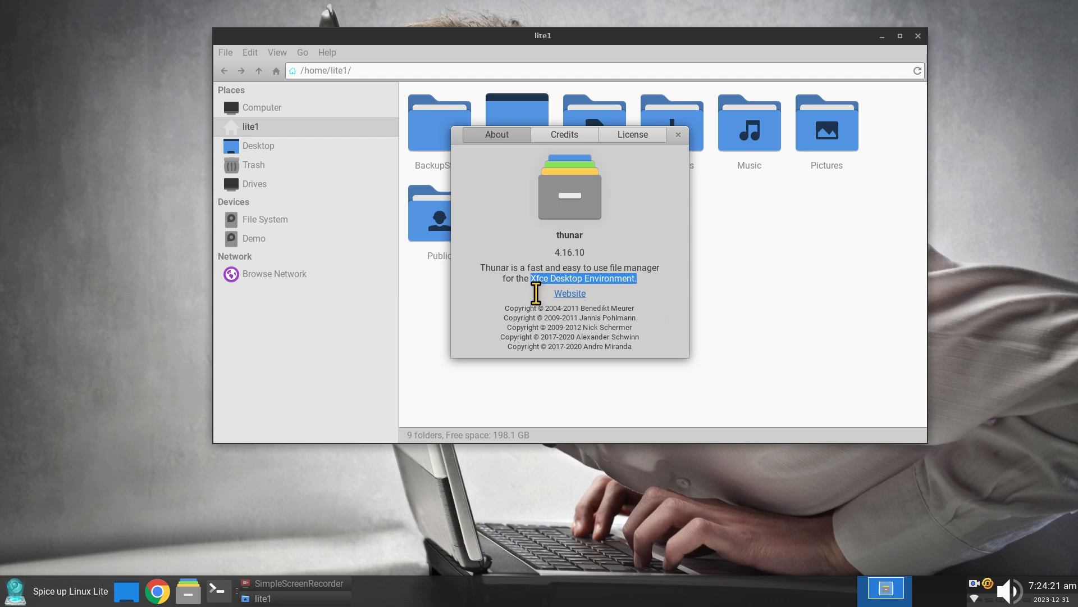
pyautogui.moveTo(554, 253); pyautogui.dragTo(570, 252)
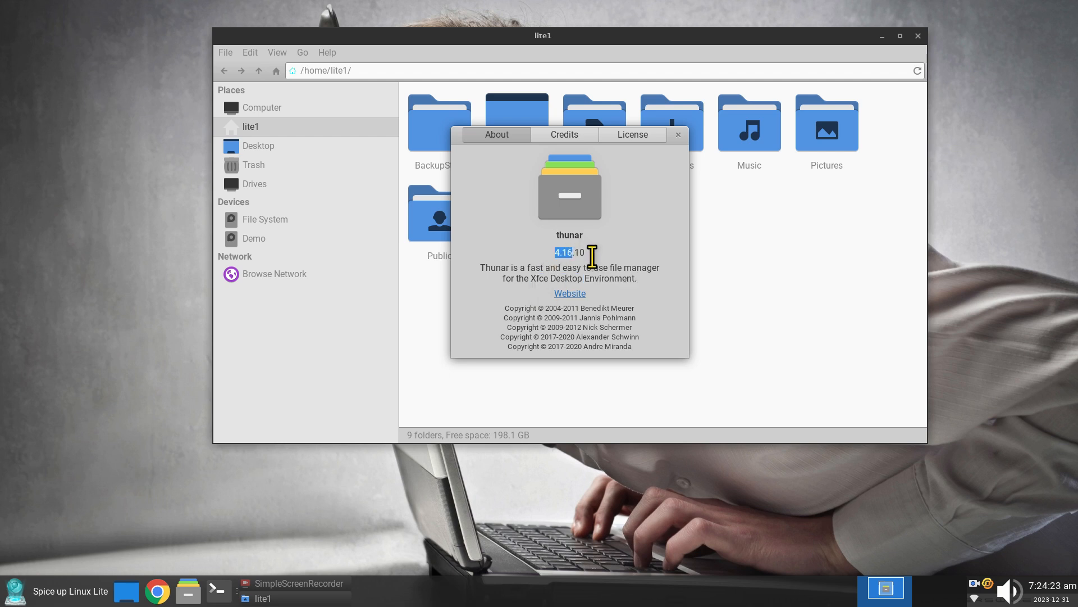
pyautogui.click(679, 136)
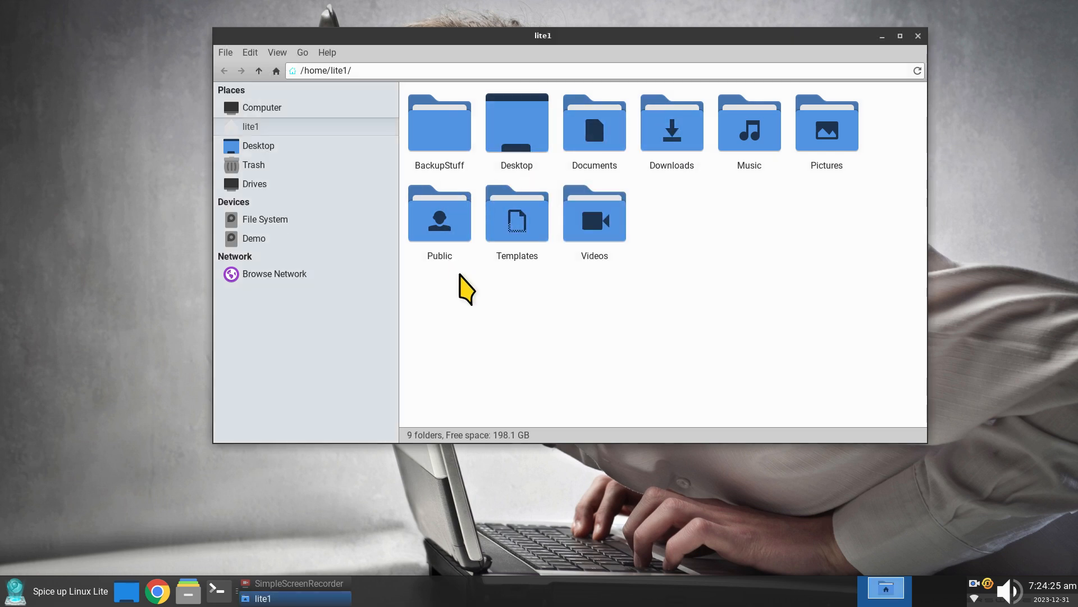
# Show the hidden files in the home folder and select the .icons folder
pyautogui.click(277, 53)
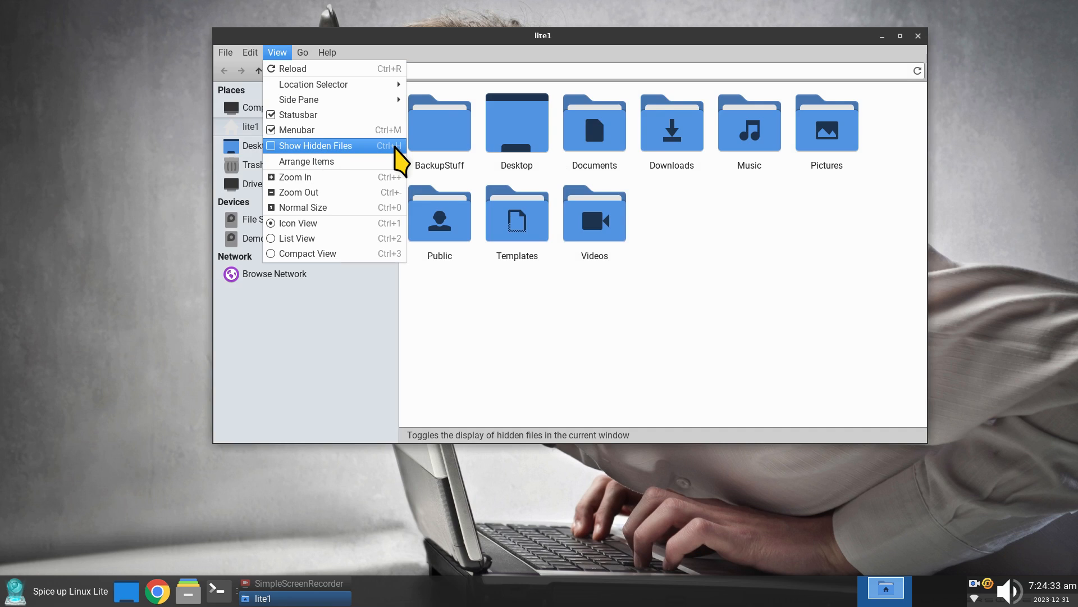
pyautogui.click(368, 146)
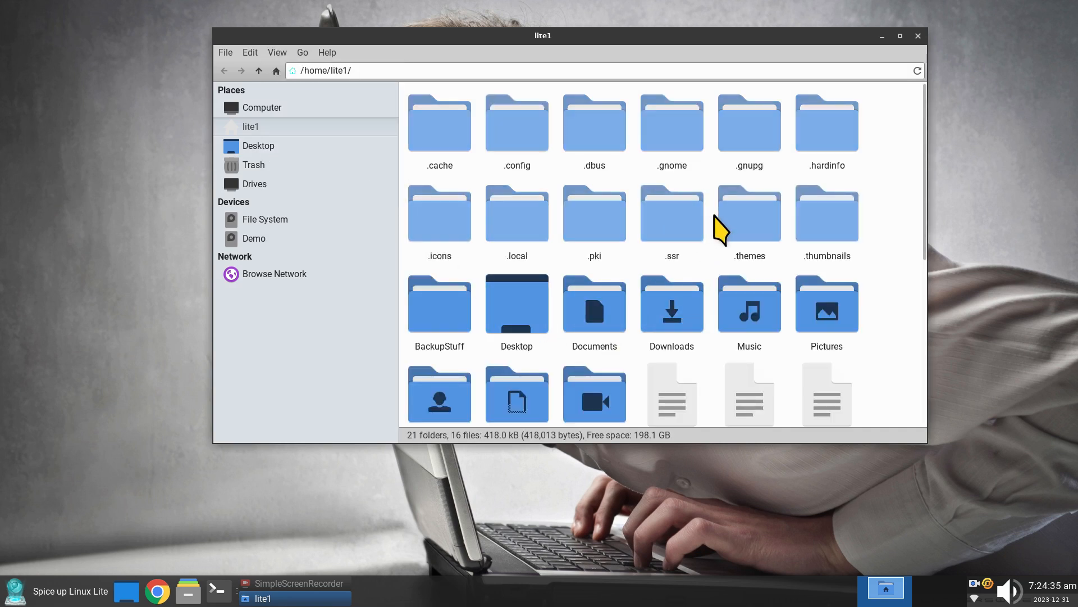
pyautogui.click(428, 236)
pyautogui.rightClick(472, 257)
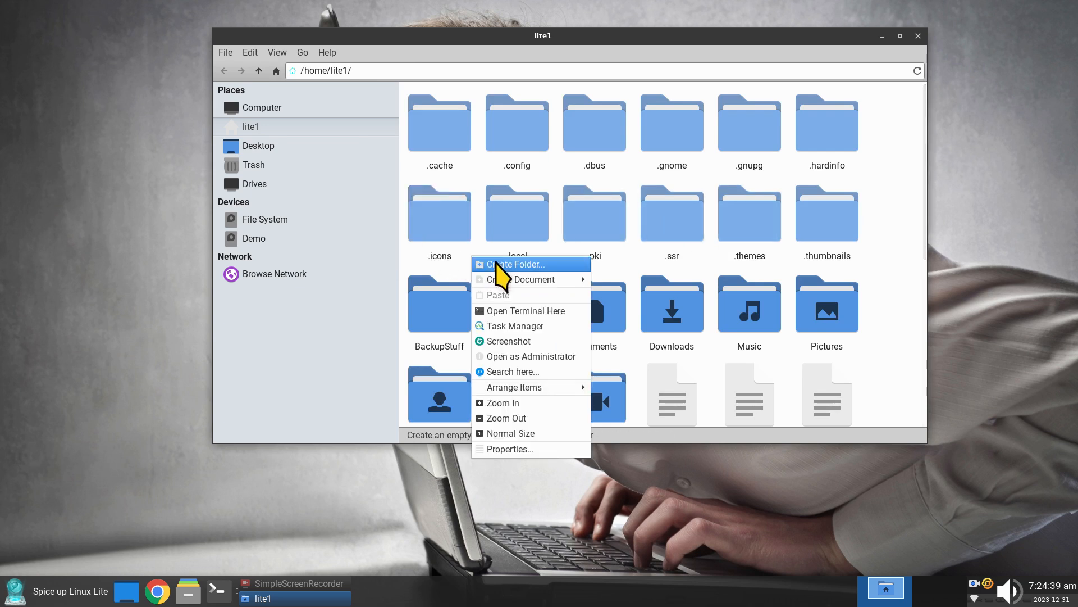
pyautogui.click(477, 201)
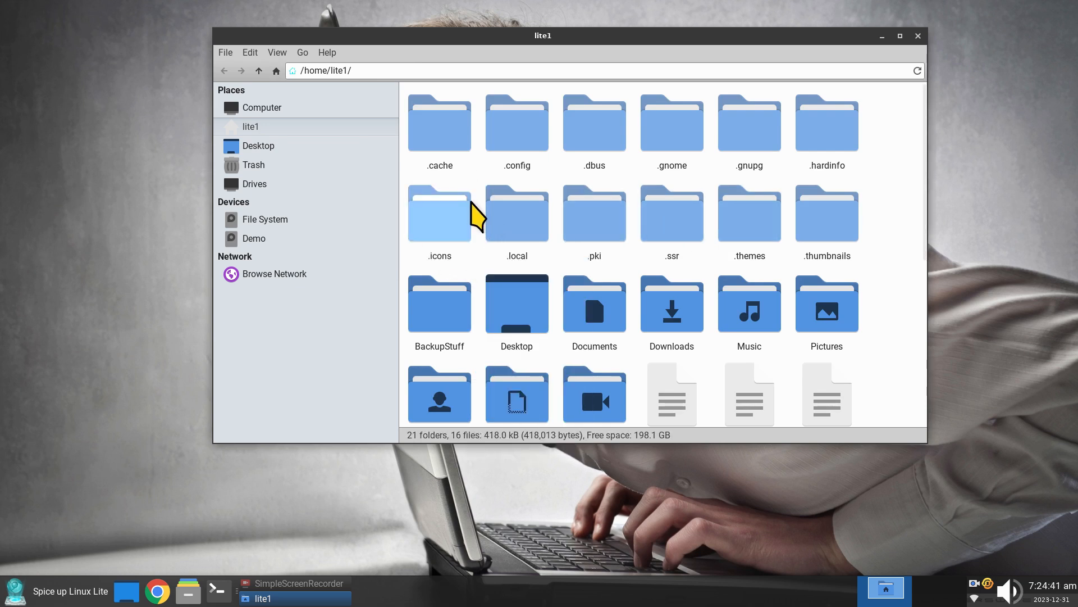
pyautogui.click(455, 240)
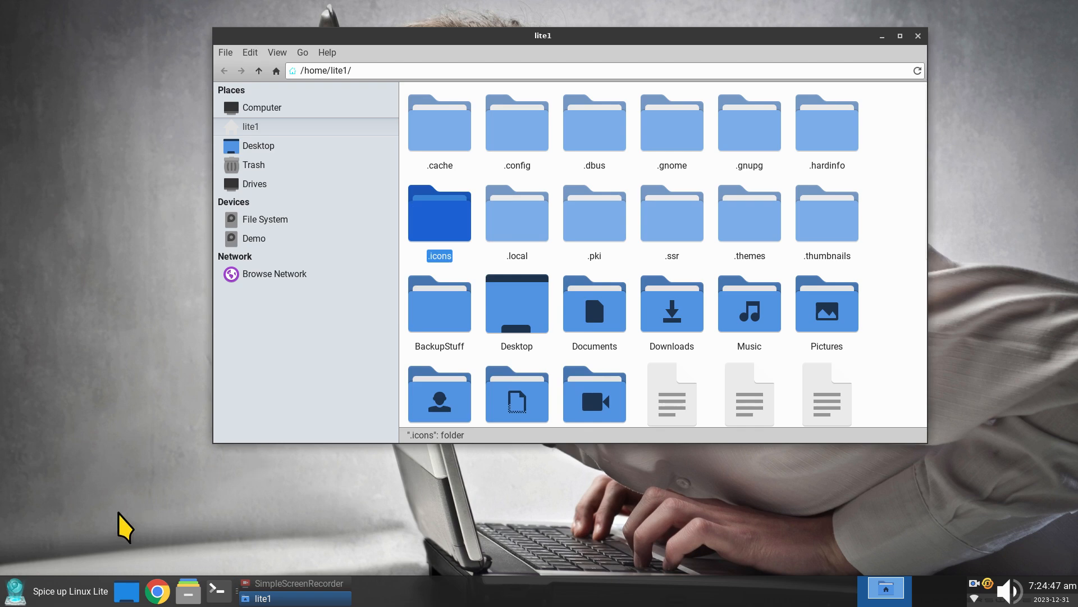
# Open the Appearance settings to show the list of installed window styles
pyautogui.click(34, 591)
pyautogui.click(12, 563)
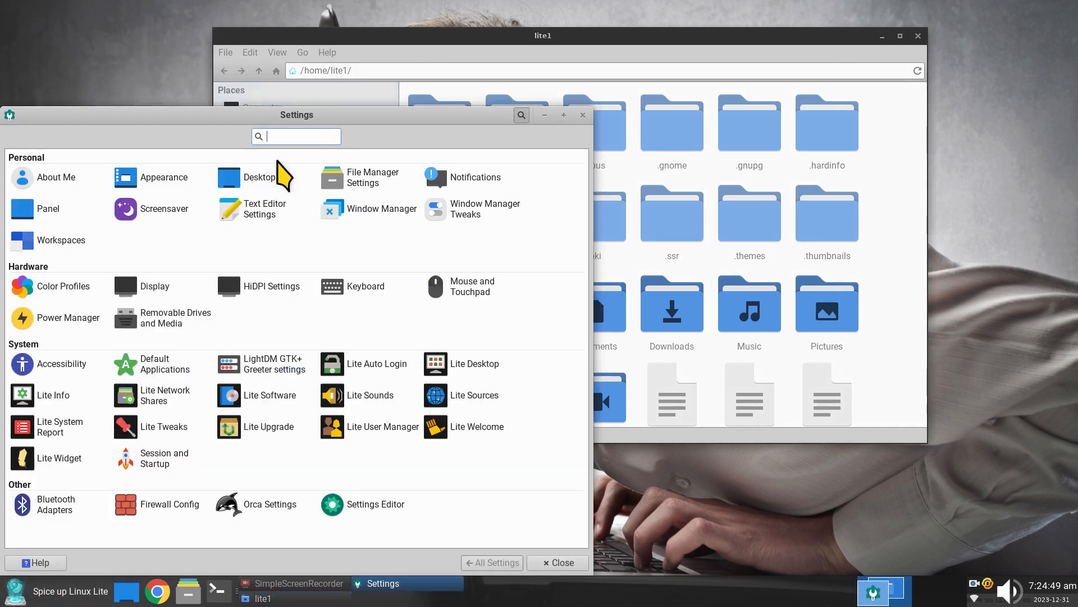
pyautogui.click(145, 177)
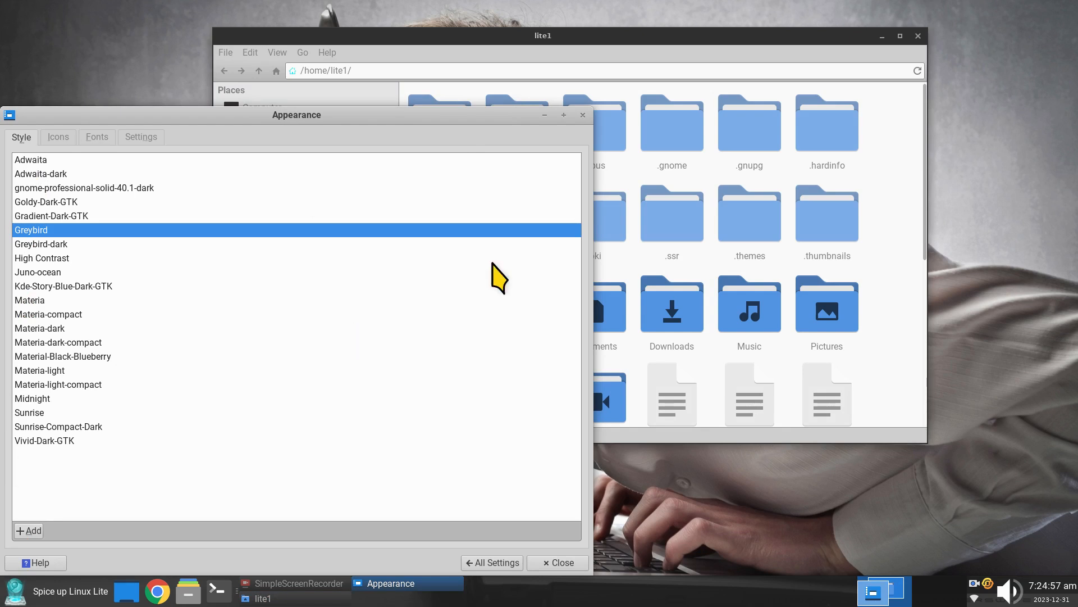
# Select the .themes folder in the home folder for comparison with the style list, and open the .icons folder
pyautogui.click(871, 174)
pyautogui.click(752, 236)
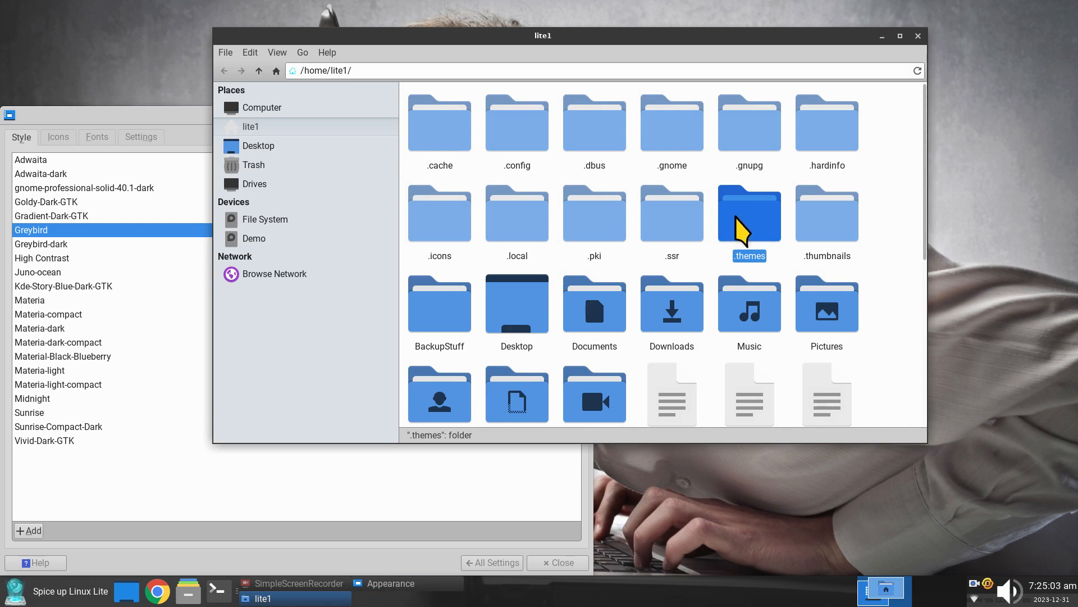
pyautogui.click(452, 226)
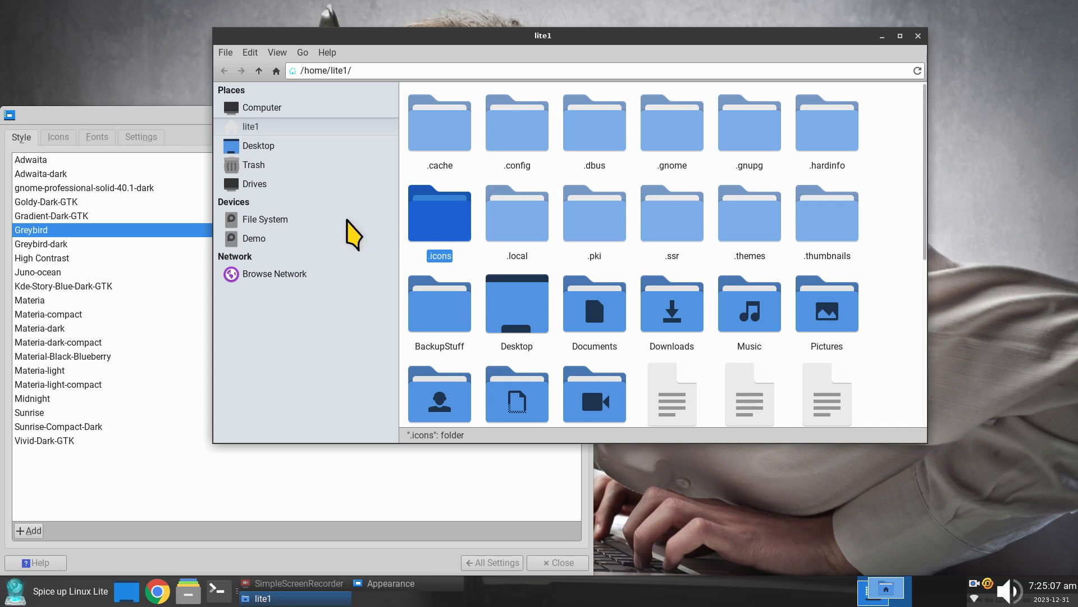
pyautogui.doubleClick(440, 221)
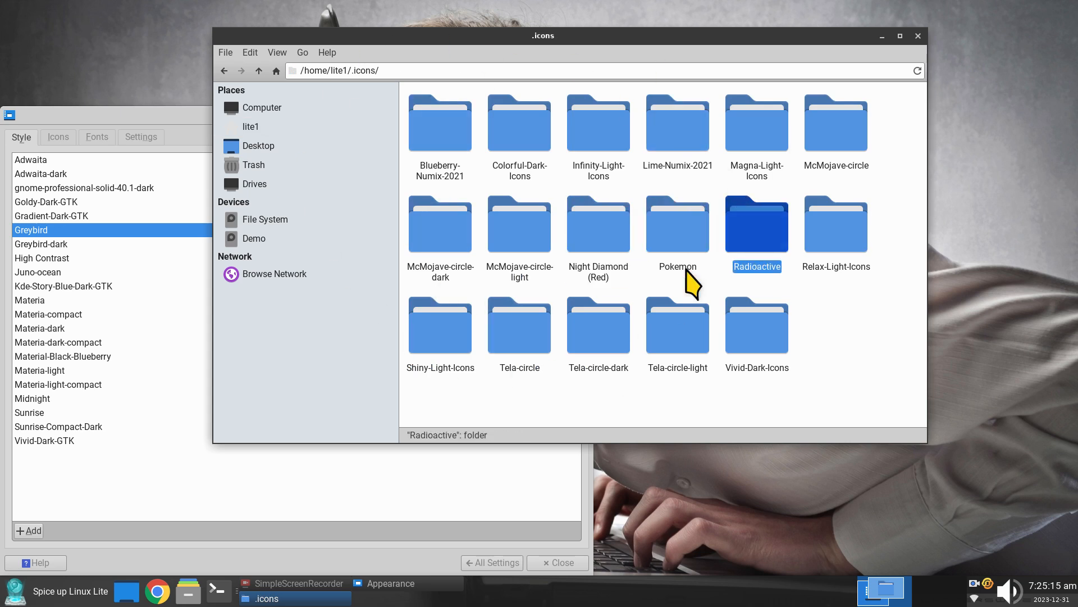
# Apply the Blueberry-Numix-2021 icon theme and select its matching folder in .icons
pyautogui.click(63, 138)
pyautogui.scroll(3, 199, 242)
pyautogui.scroll(3, 199, 241)
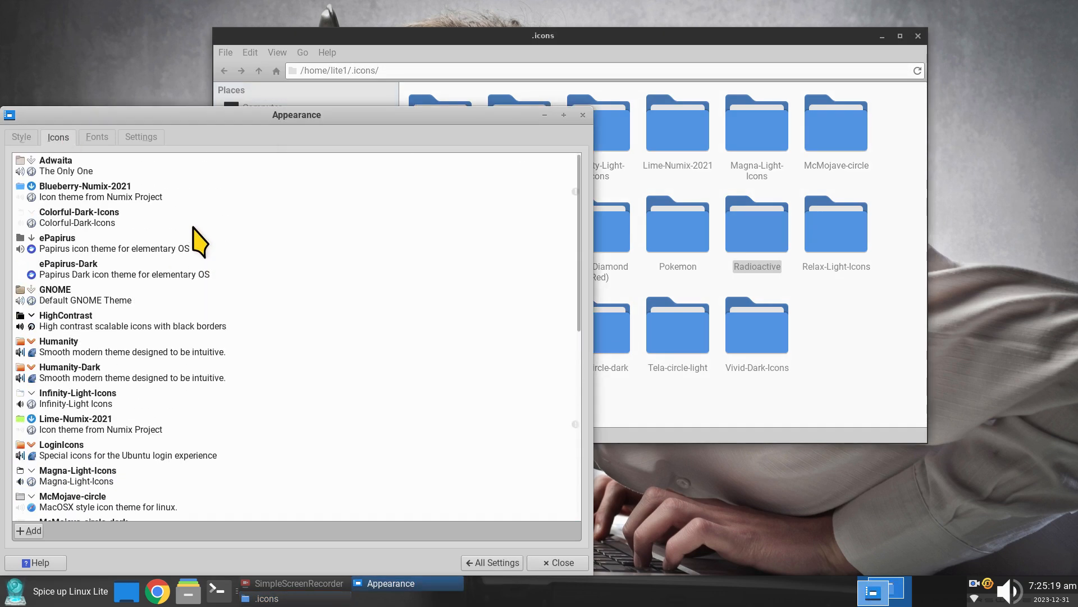
pyautogui.click(81, 194)
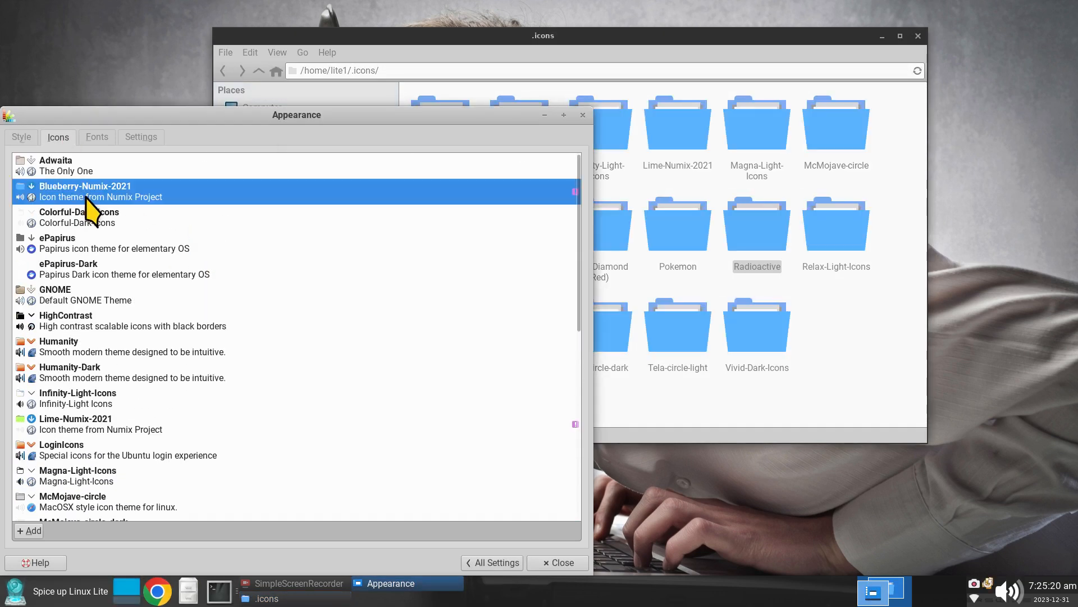
pyautogui.click(709, 178)
pyautogui.click(453, 137)
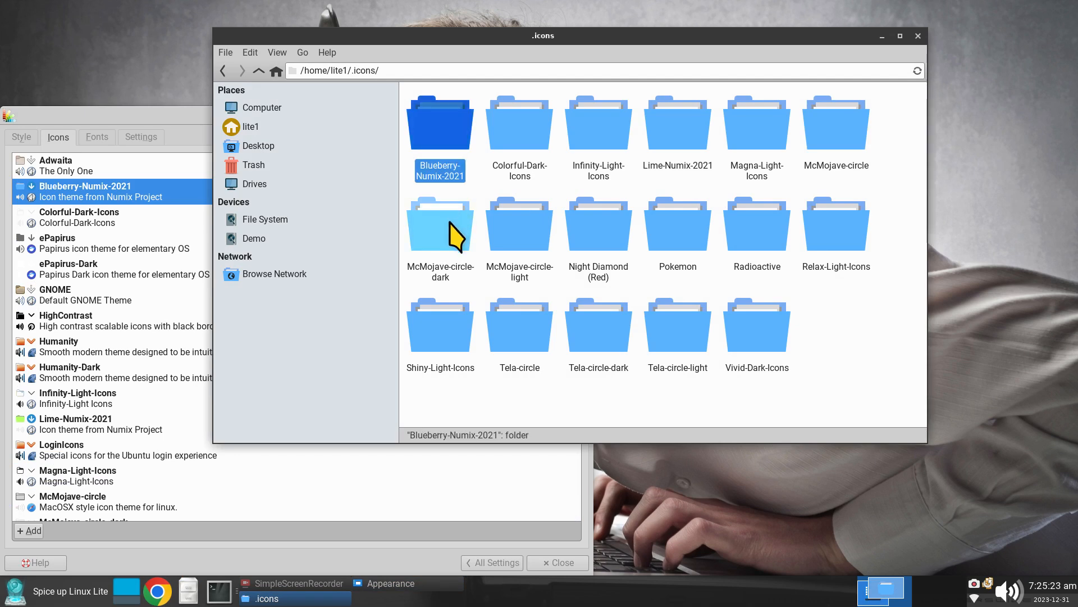
# Apply the Colorful-Dark-Icons icon theme, select its matching folder in .icons, and view the icons at smaller and larger sizes
pyautogui.click(54, 222)
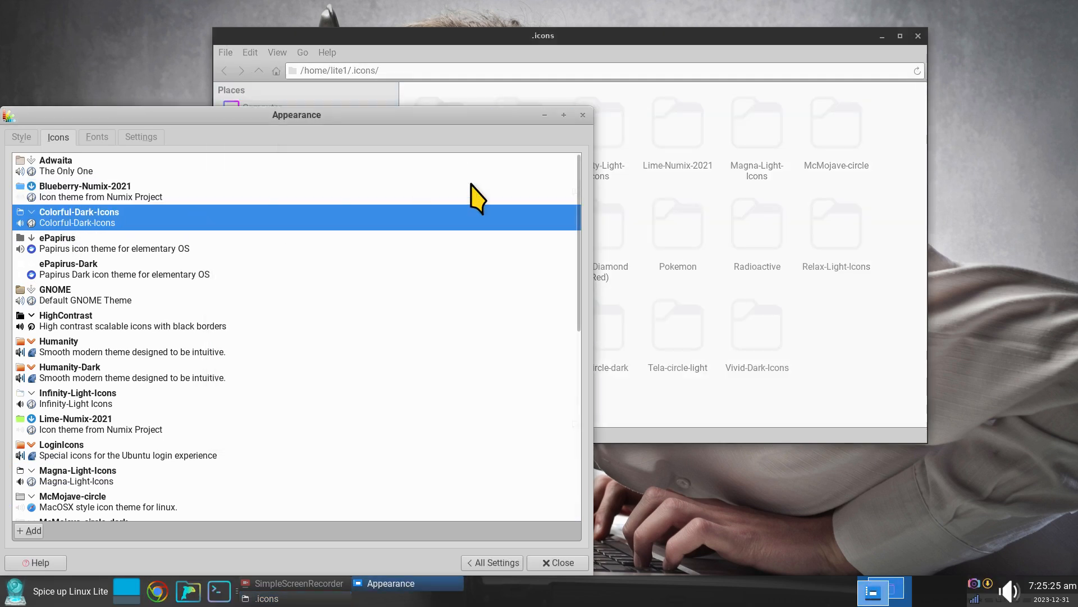
pyautogui.click(585, 133)
pyautogui.click(519, 128)
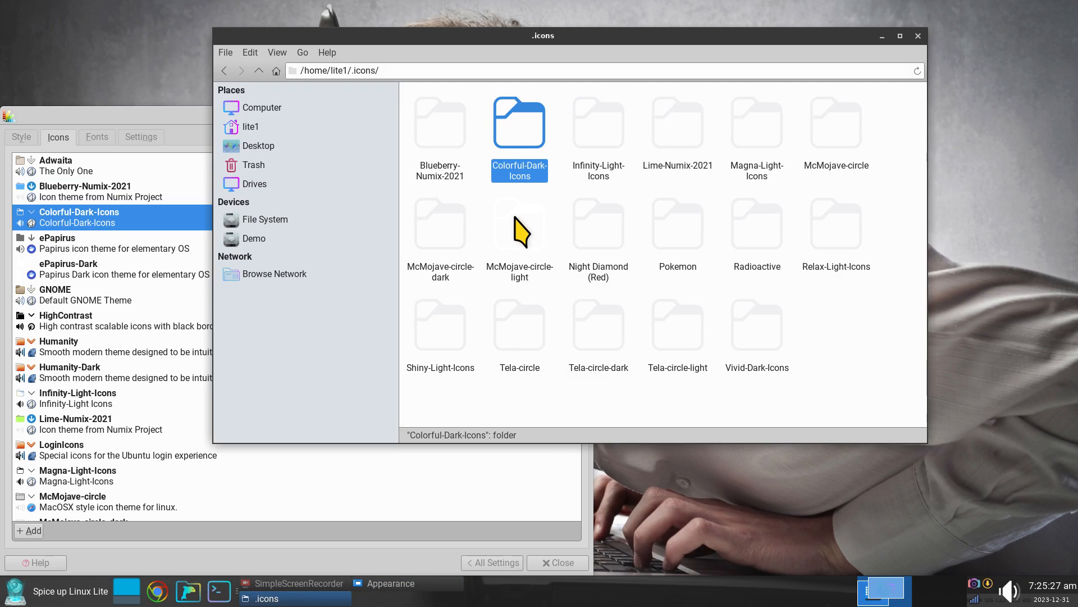
pyautogui.scroll(-3, 602, 267)
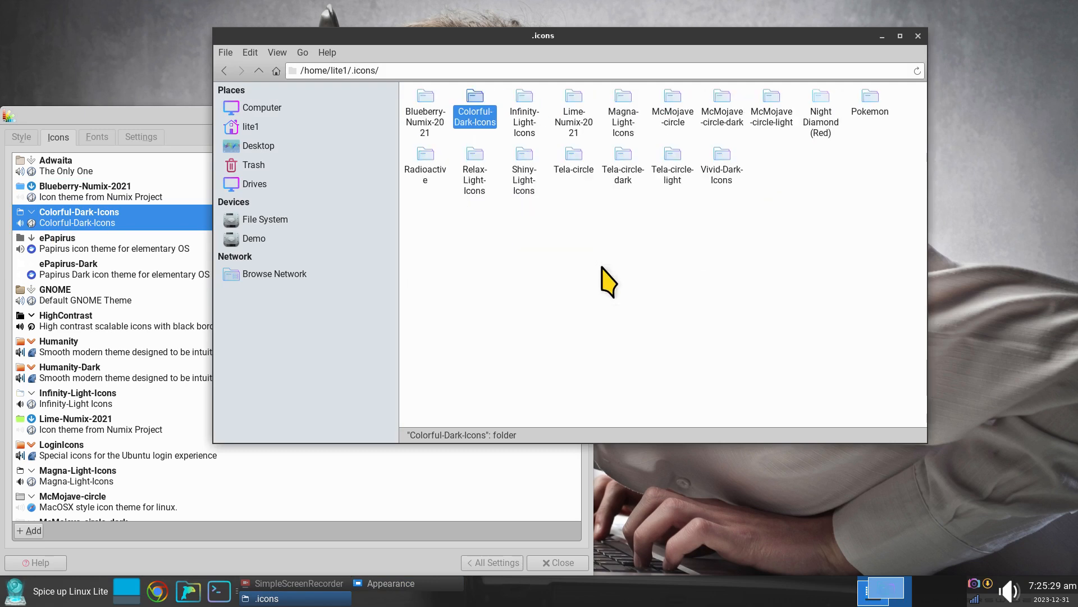
pyautogui.scroll(3, 608, 280)
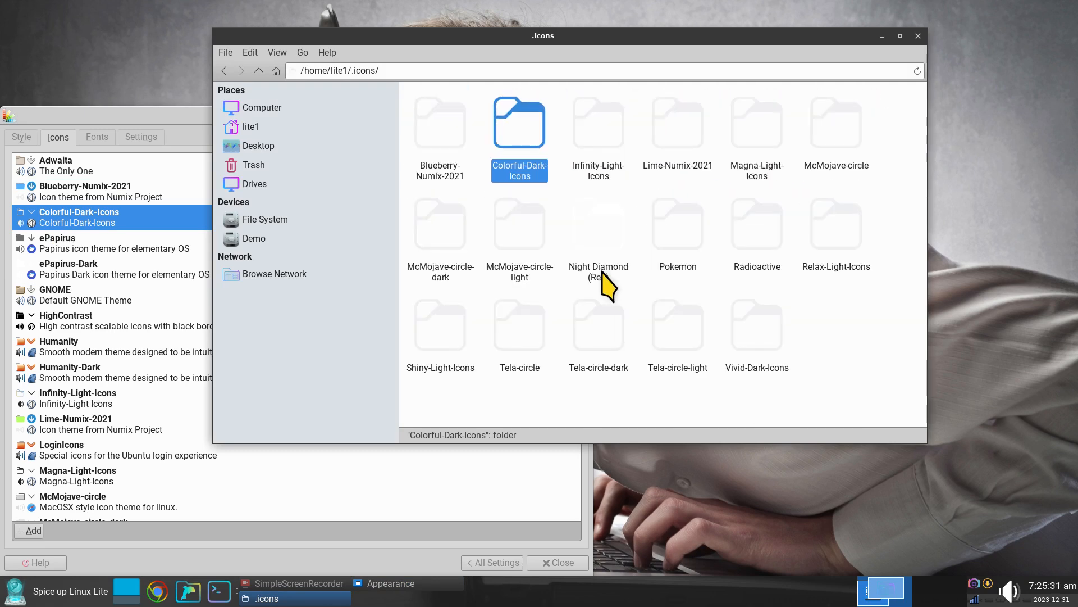
pyautogui.scroll(1, 609, 284)
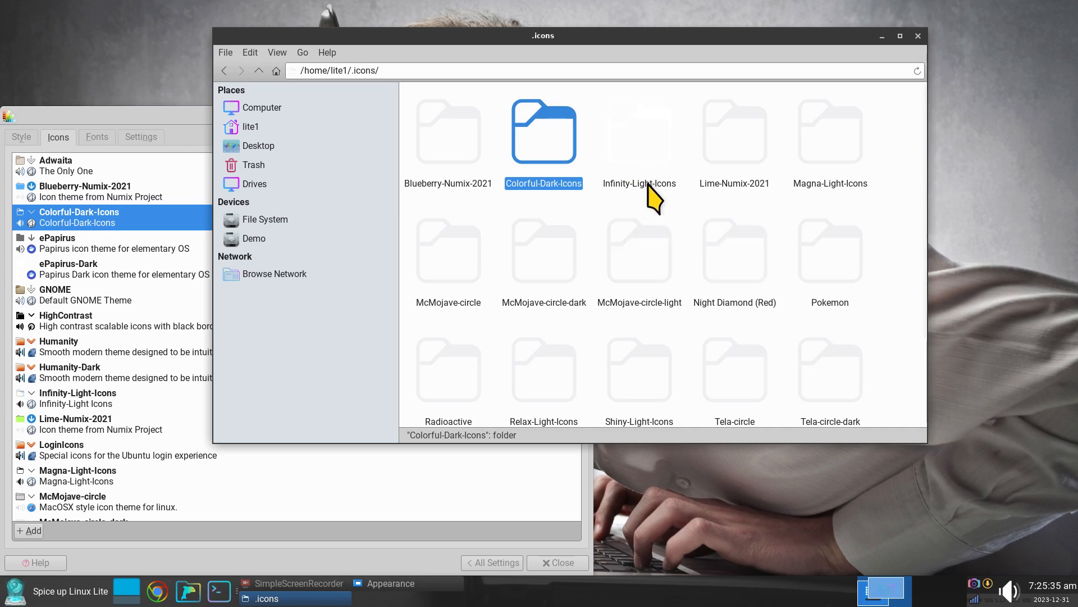
# Apply the Infinity-Light-Icons icon theme and look through the folder icons in .icons
pyautogui.click(118, 399)
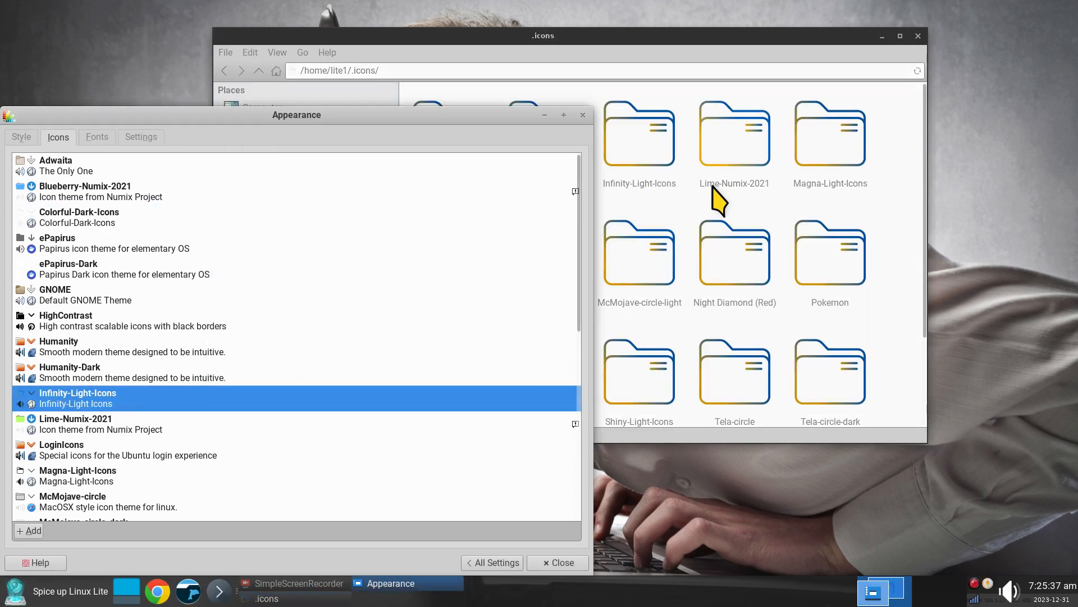
pyautogui.click(700, 207)
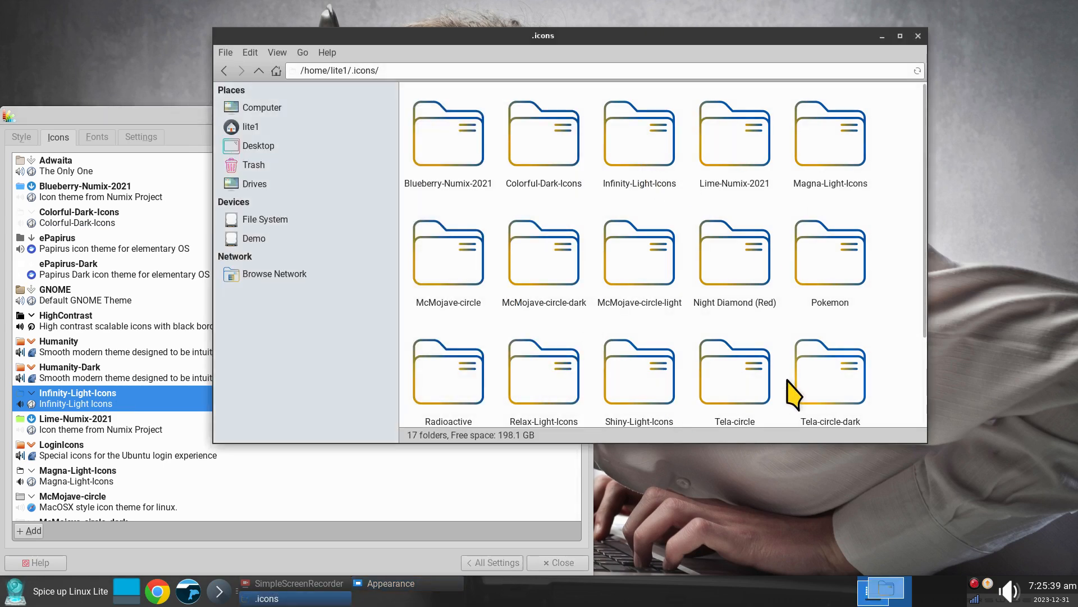
pyautogui.scroll(-4, 800, 387)
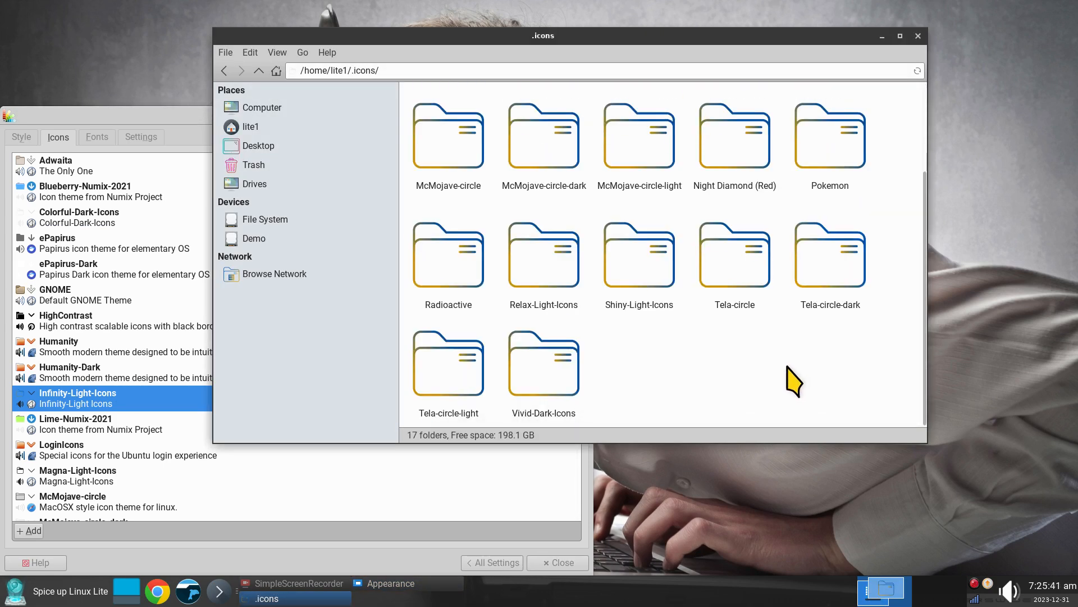
# Open the Mouse and Touchpad settings from the full settings list and set the cursor theme to Default
pyautogui.click(130, 116)
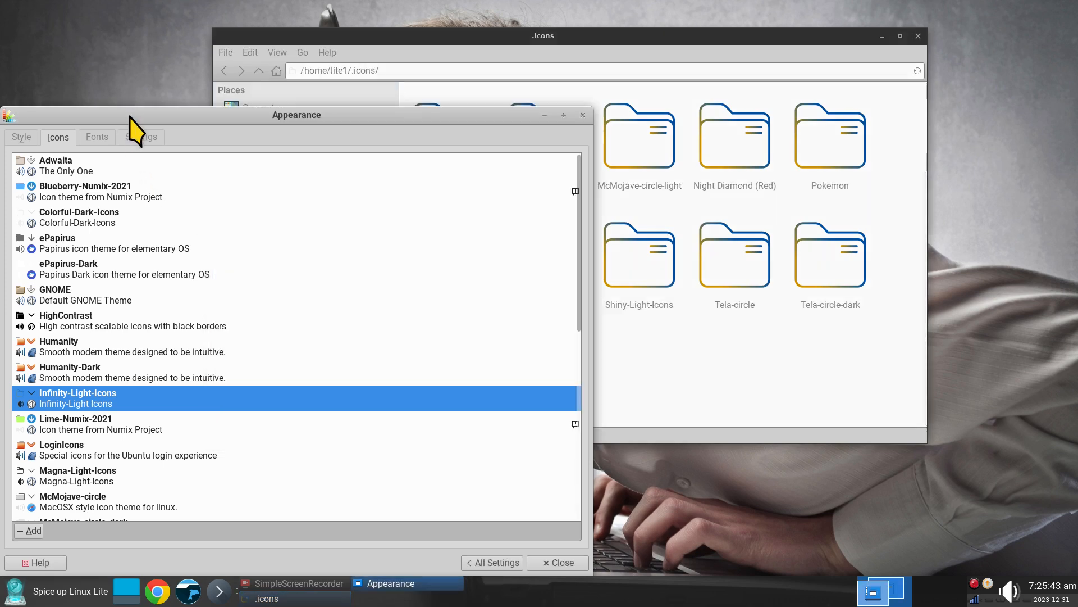
pyautogui.click(503, 561)
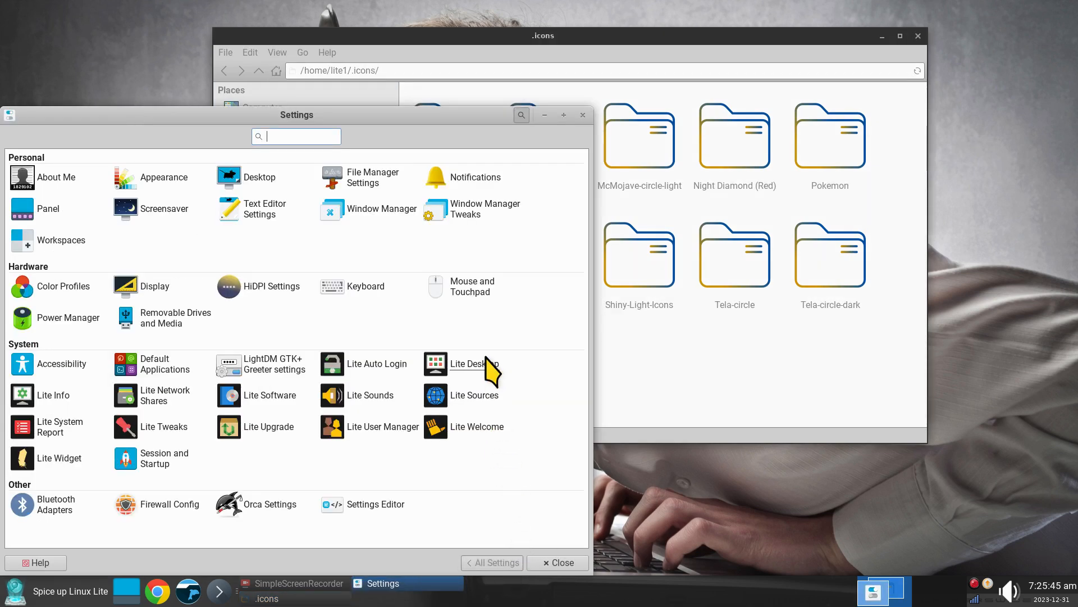
pyautogui.click(477, 290)
pyautogui.click(123, 137)
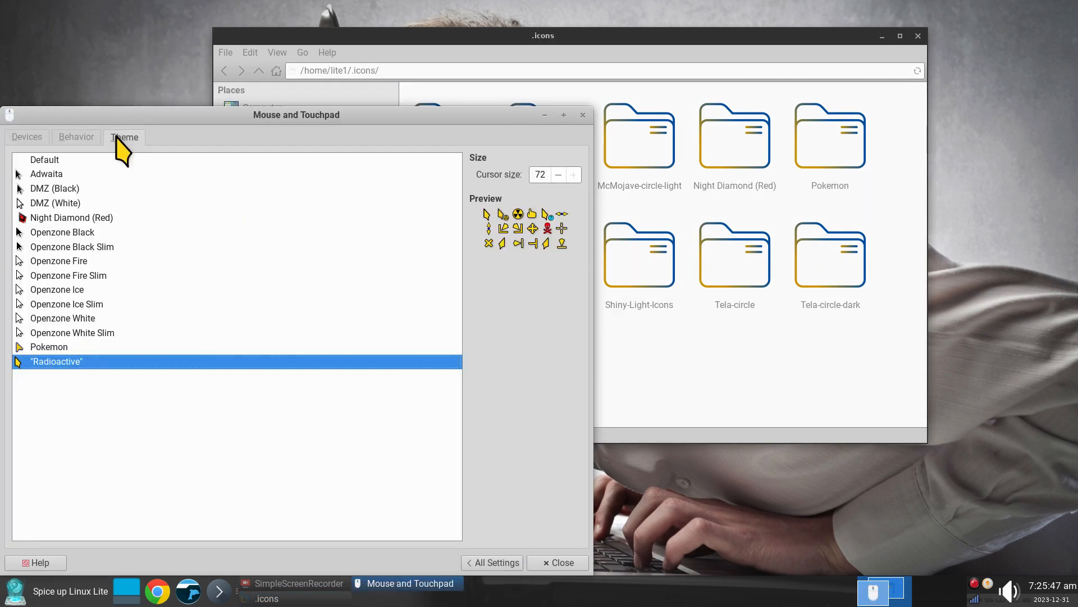
pyautogui.click(37, 162)
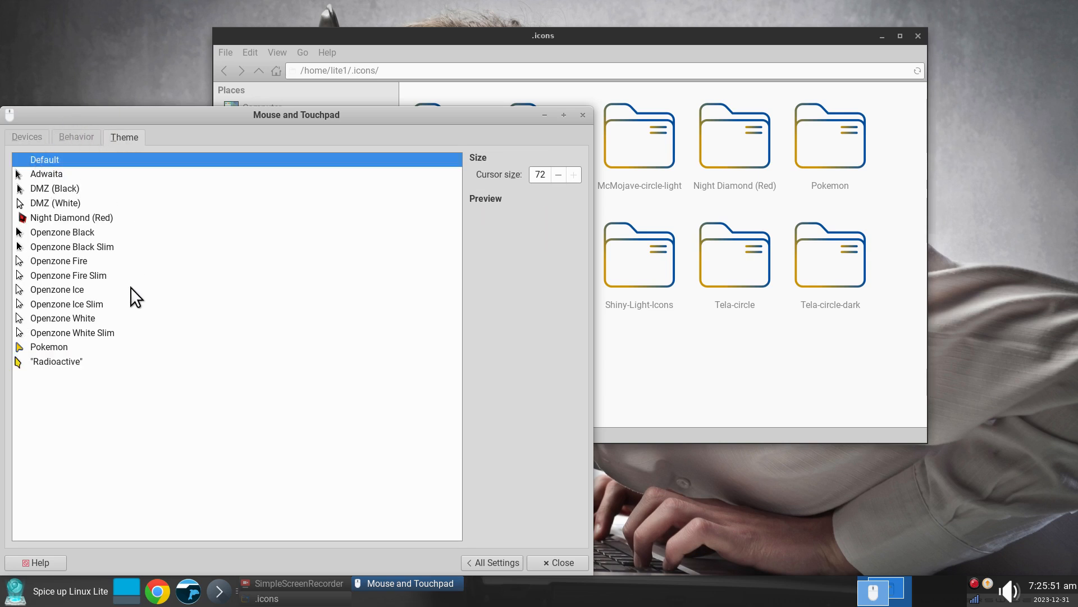
# Try the Night Diamond (Red), Pokemon and "Radioactive" cursor themes one after another
pyautogui.click(52, 218)
pyautogui.click(63, 348)
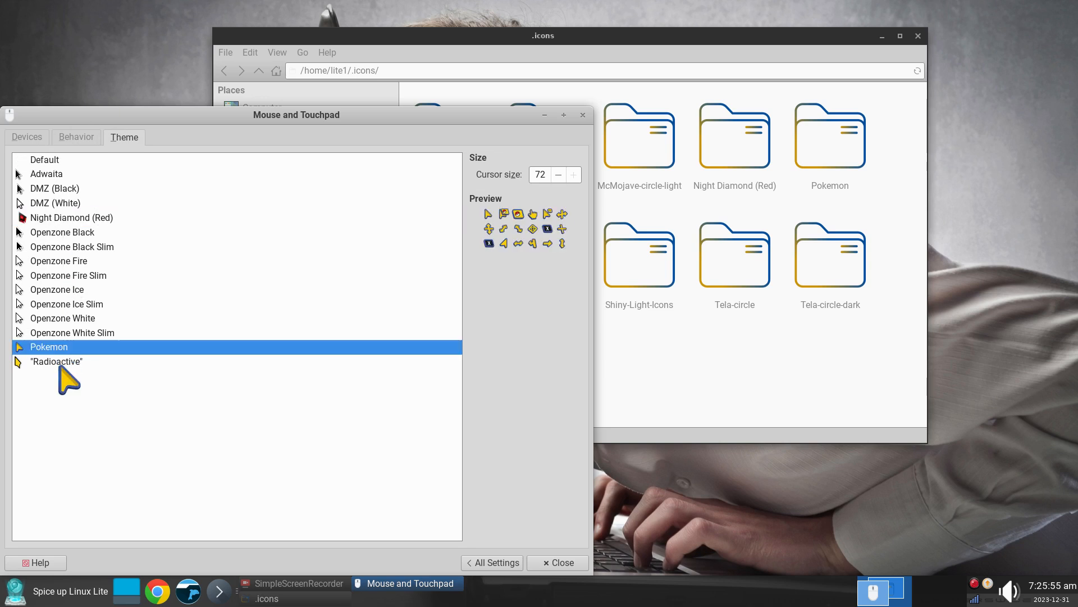
pyautogui.click(60, 364)
# Select the Pokemon folder in .icons and apply the matching Pokemon cursor theme
pyautogui.click(712, 335)
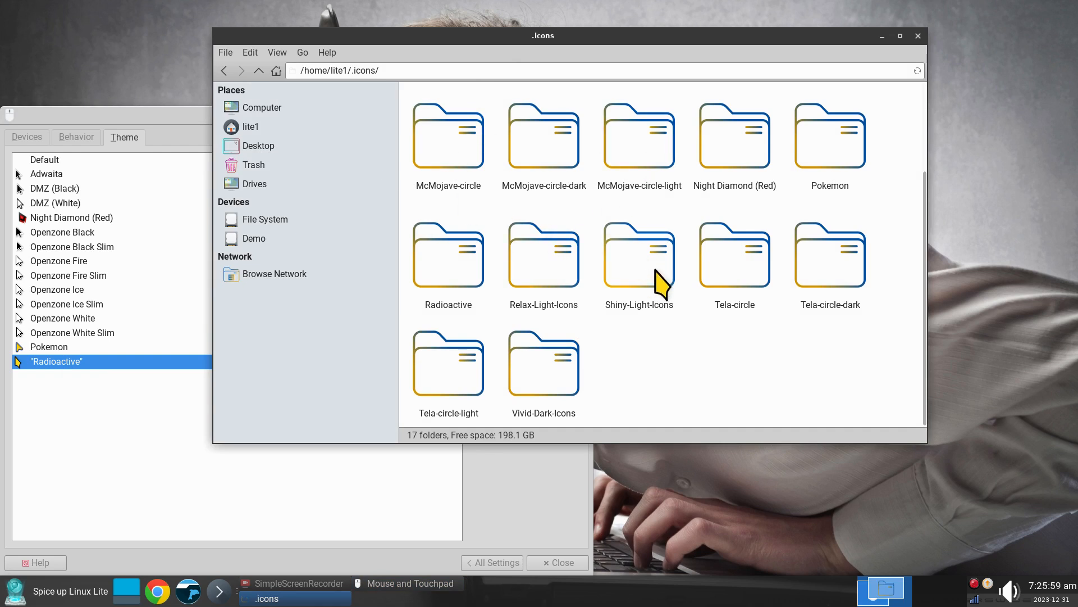
pyautogui.click(834, 148)
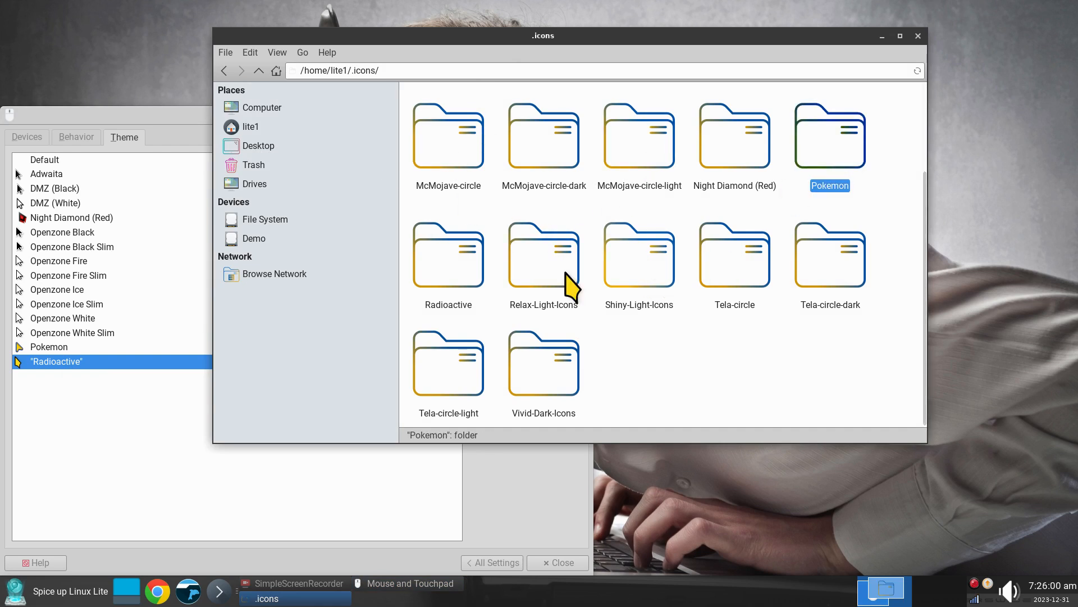
pyautogui.click(59, 348)
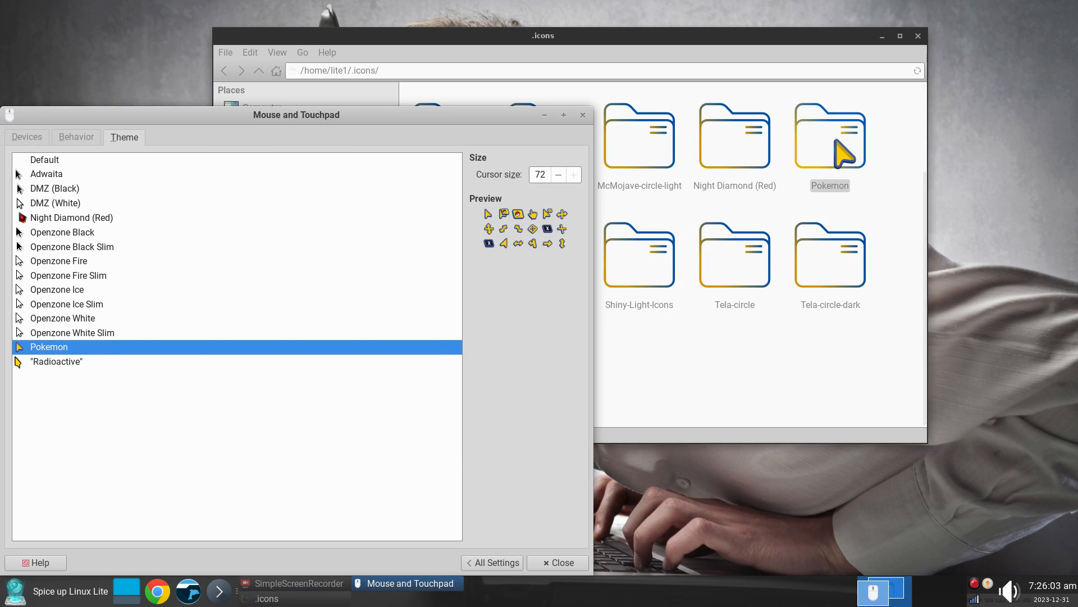
# Select the Night Diamond (Red) and Radioactive folders in .icons, applying each one's matching cursor theme and finishing on "Radioactive"
pyautogui.click(739, 151)
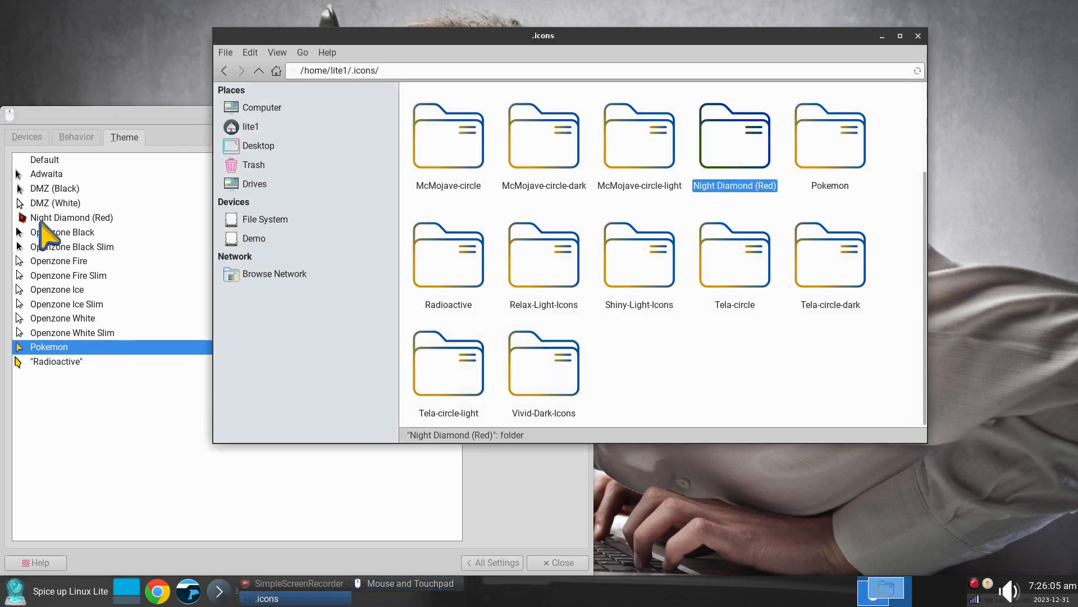
pyautogui.click(62, 219)
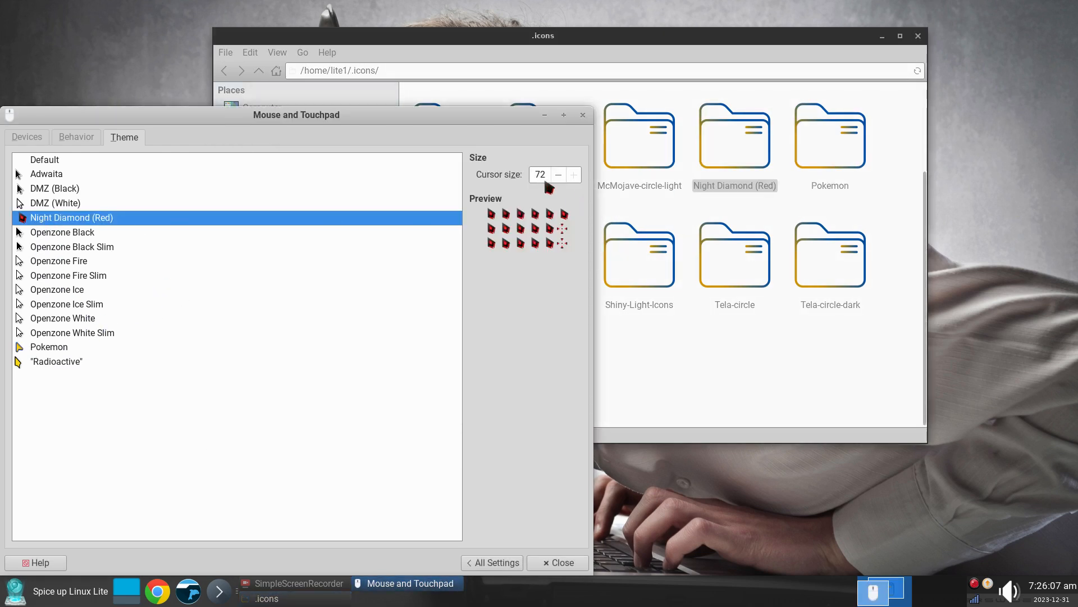
pyautogui.click(721, 345)
pyautogui.click(464, 278)
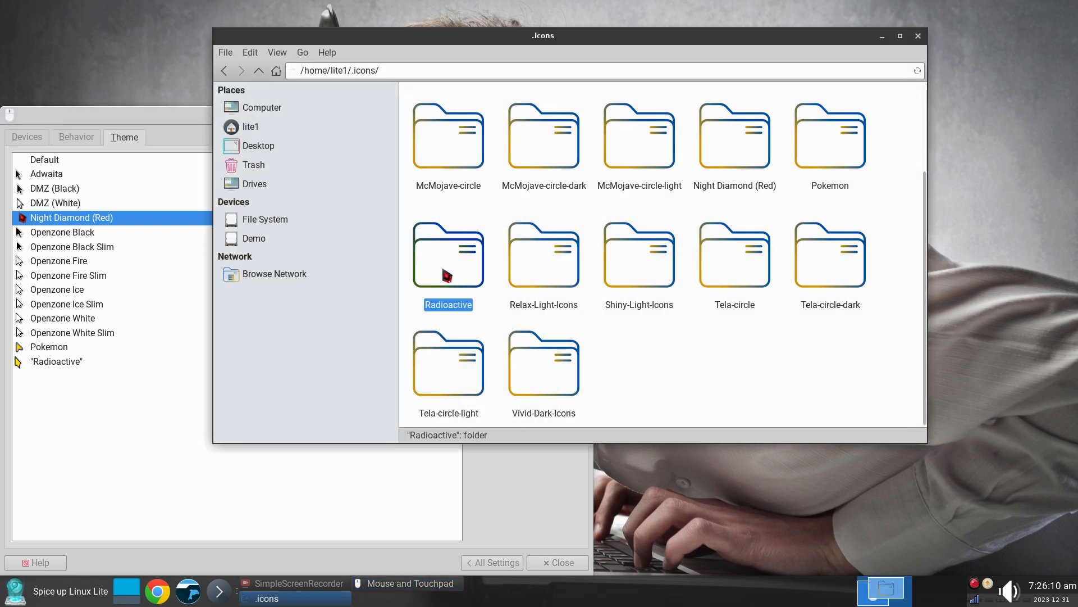
pyautogui.click(61, 362)
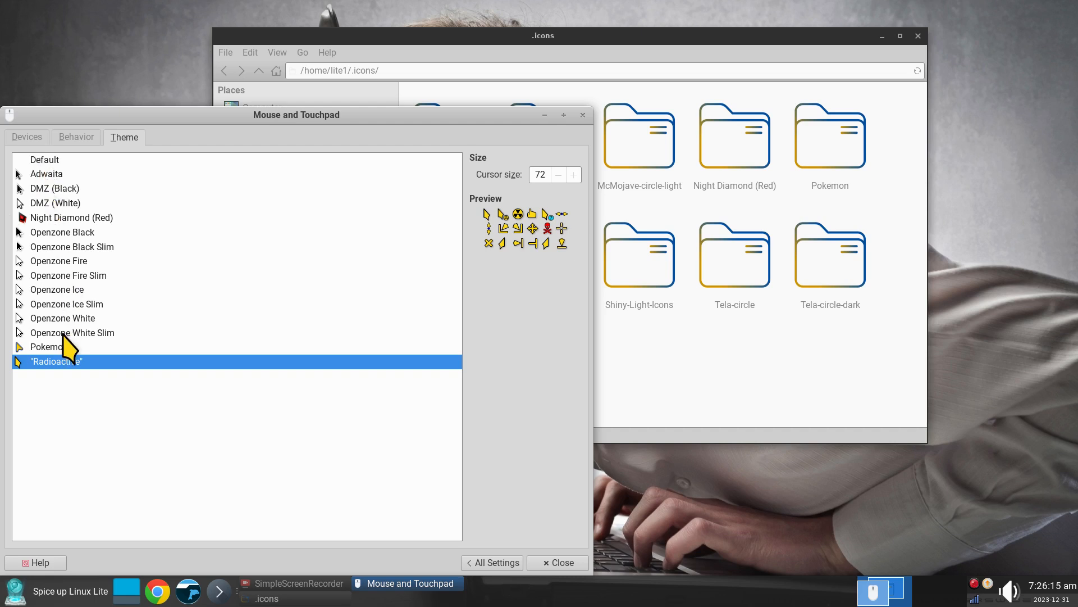
# Point out the three cursor theme folders in .icons by selecting Pokemon, Radioactive and Night Diamond (Red)
pyautogui.click(697, 369)
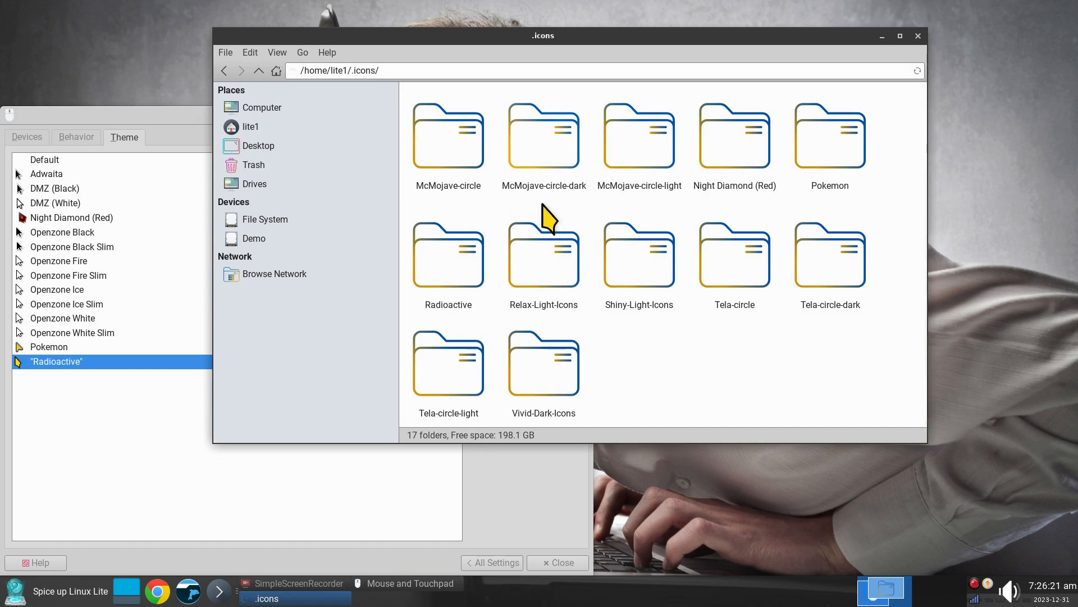
pyautogui.click(847, 149)
pyautogui.click(458, 275)
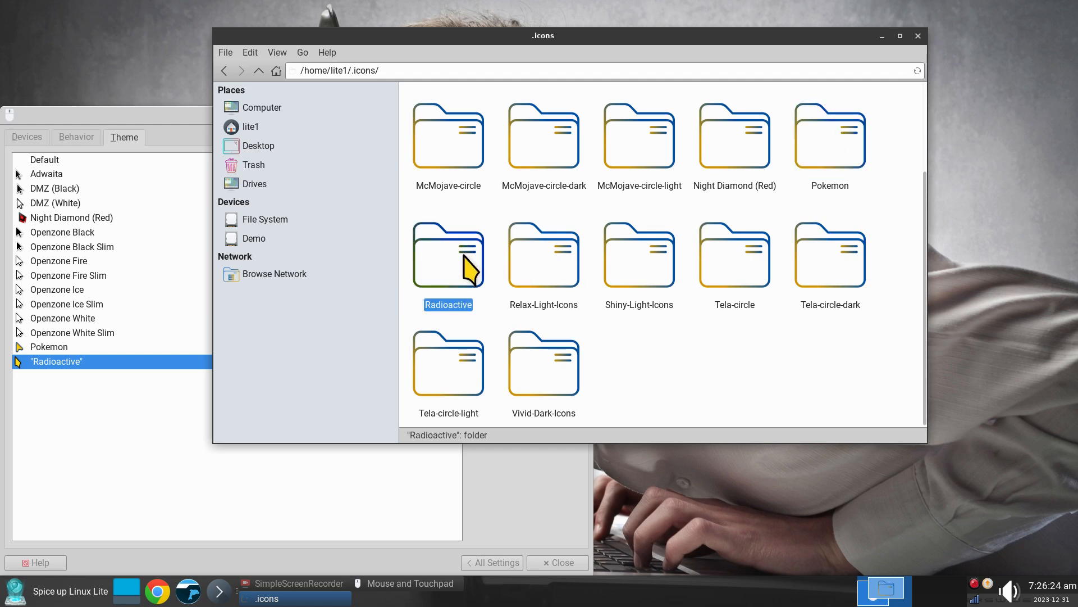
pyautogui.click(754, 145)
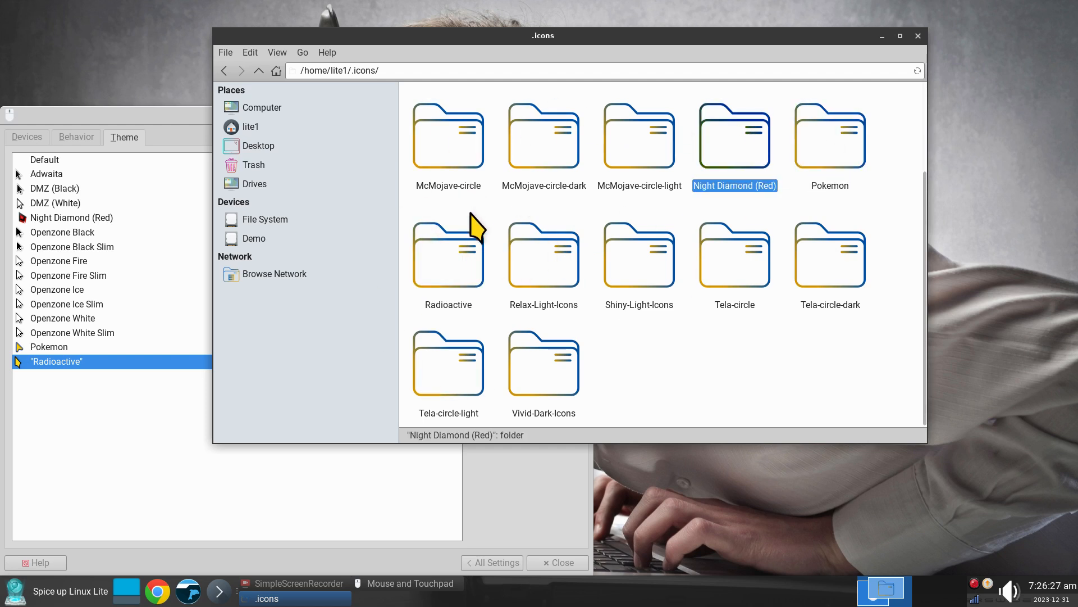
# Close the Mouse and Touchpad settings and open the Appearance settings with the style list
pyautogui.click(561, 562)
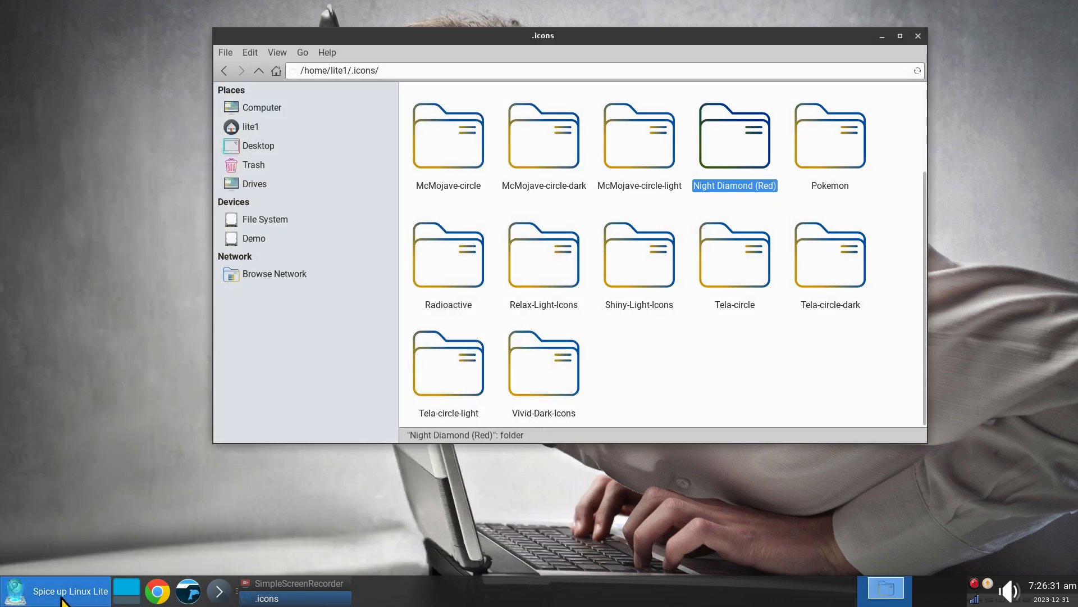
pyautogui.click(62, 591)
pyautogui.click(13, 563)
pyautogui.click(160, 183)
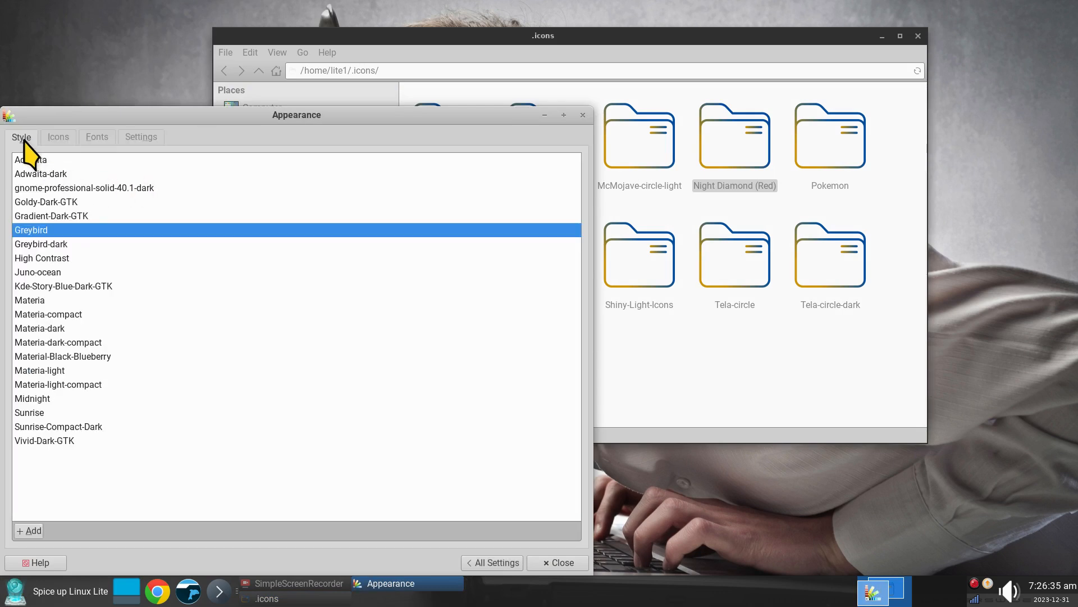
# Go to the home folder in the file manager and open the hidden .themes directory
pyautogui.click(487, 36)
pyautogui.click(275, 128)
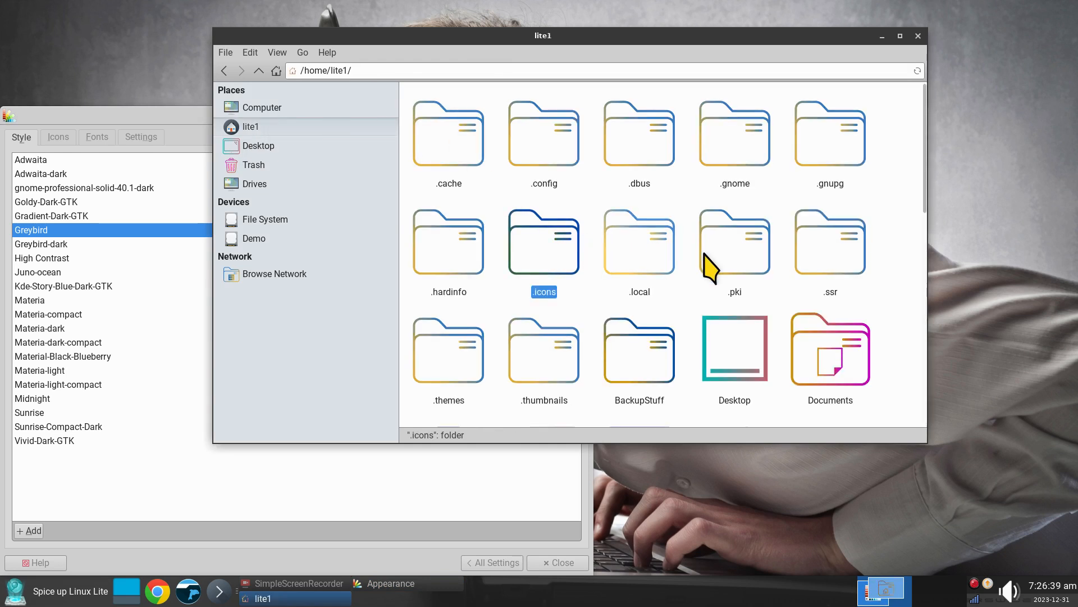
pyautogui.doubleClick(459, 368)
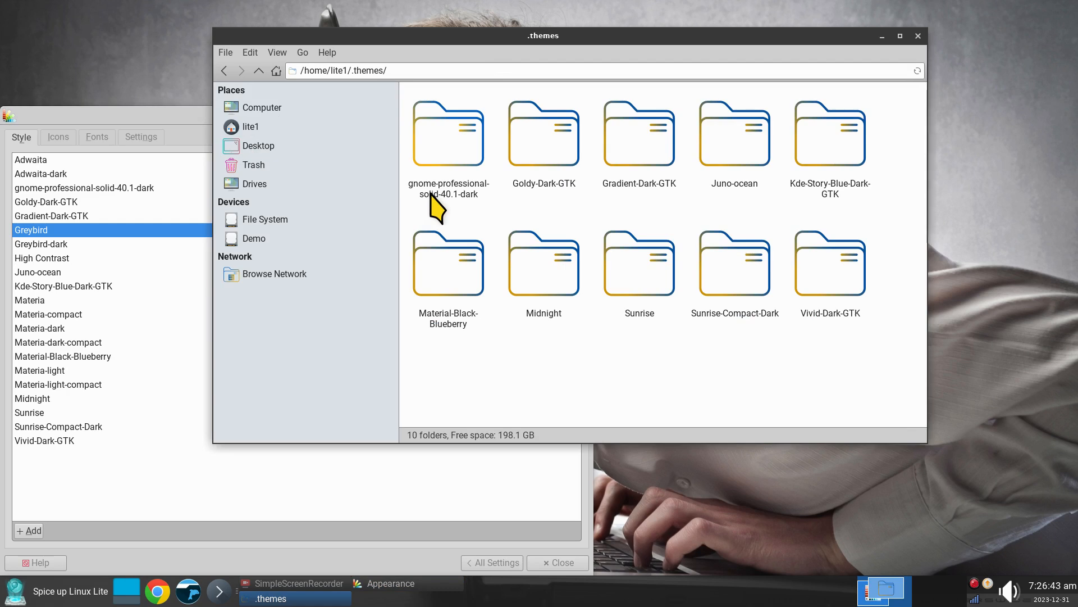
# Try the gnome-professional-solid-40.1-dark, Goldy-Dark-GTK, Gradient-Dark-GTK and Kde-Story-Blue-Dark-GTK styles, moving the .themes window away from Appearance
pyautogui.click(63, 189)
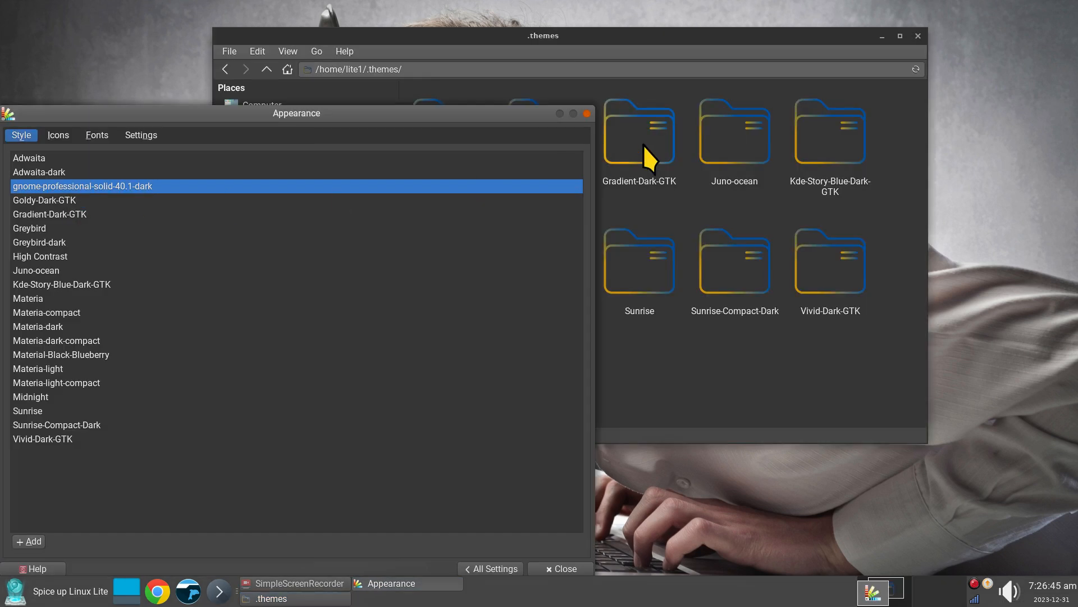
pyautogui.moveTo(615, 42); pyautogui.dragTo(727, 29)
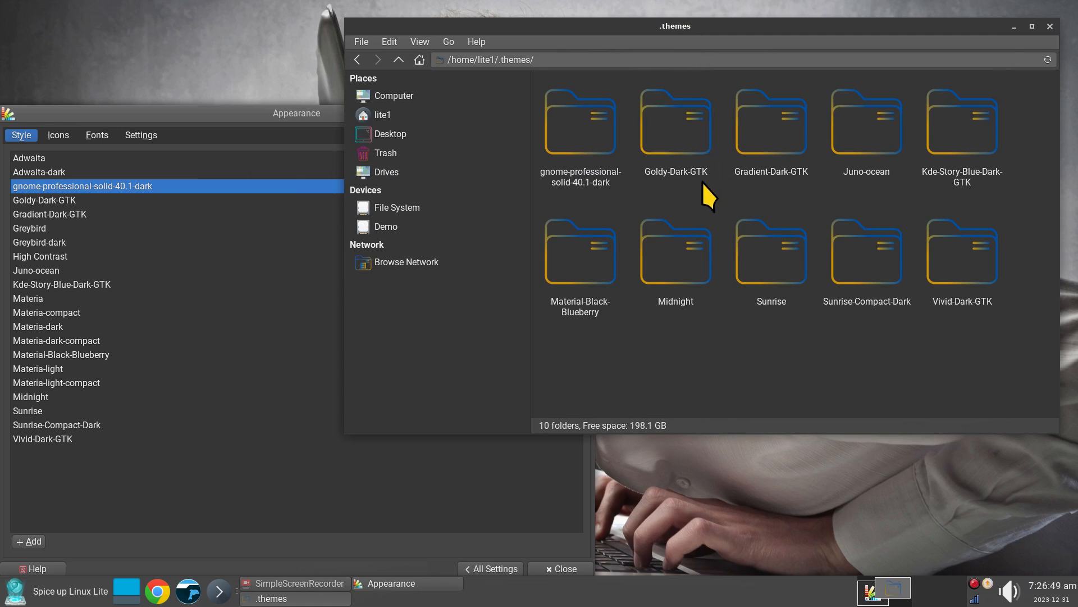
pyautogui.click(72, 200)
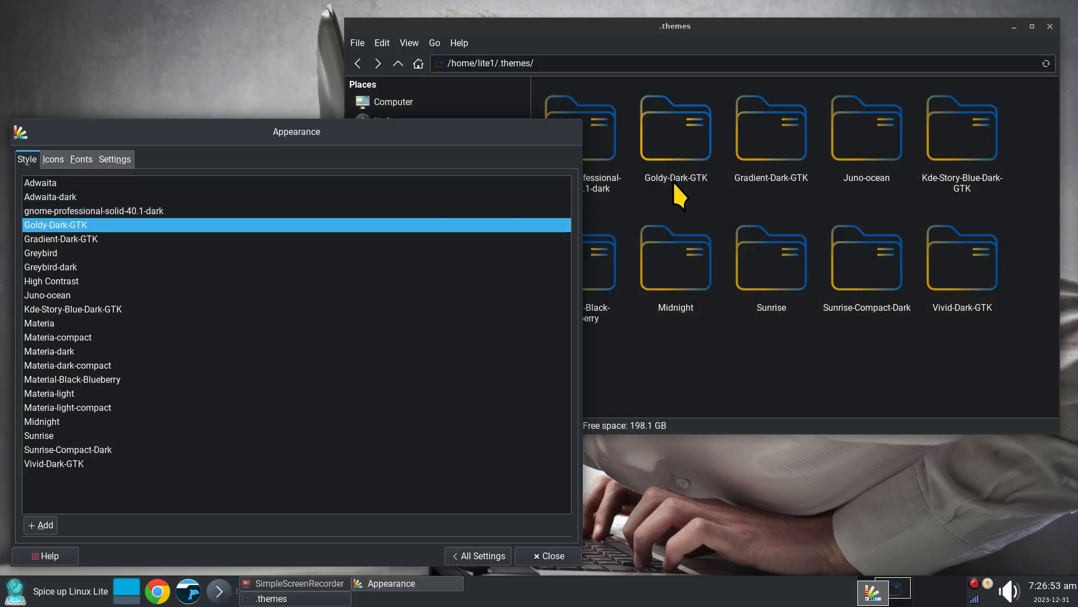
pyautogui.click(82, 241)
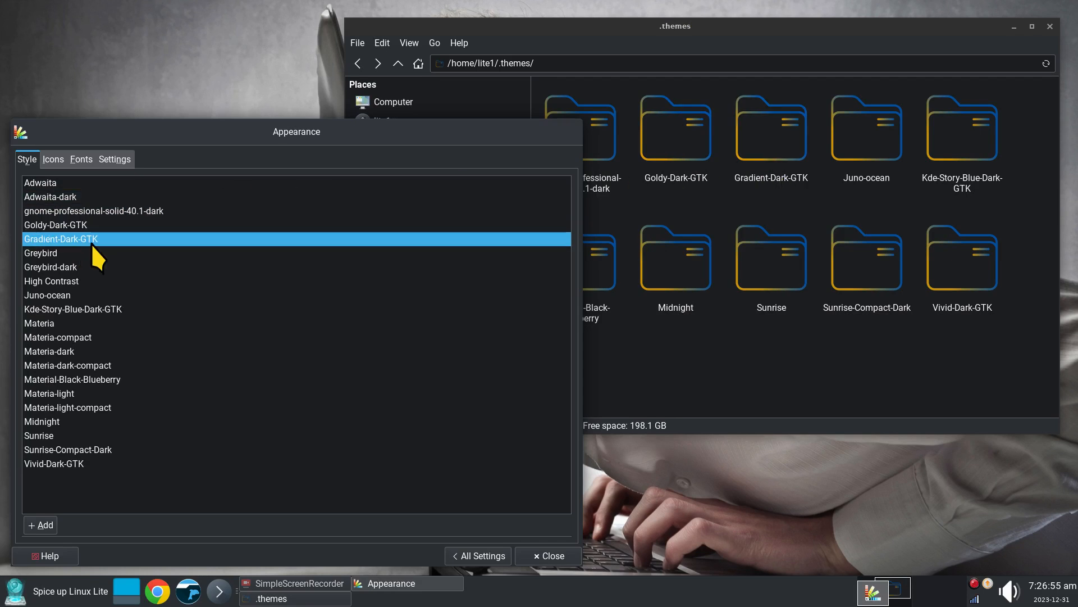
pyautogui.click(51, 311)
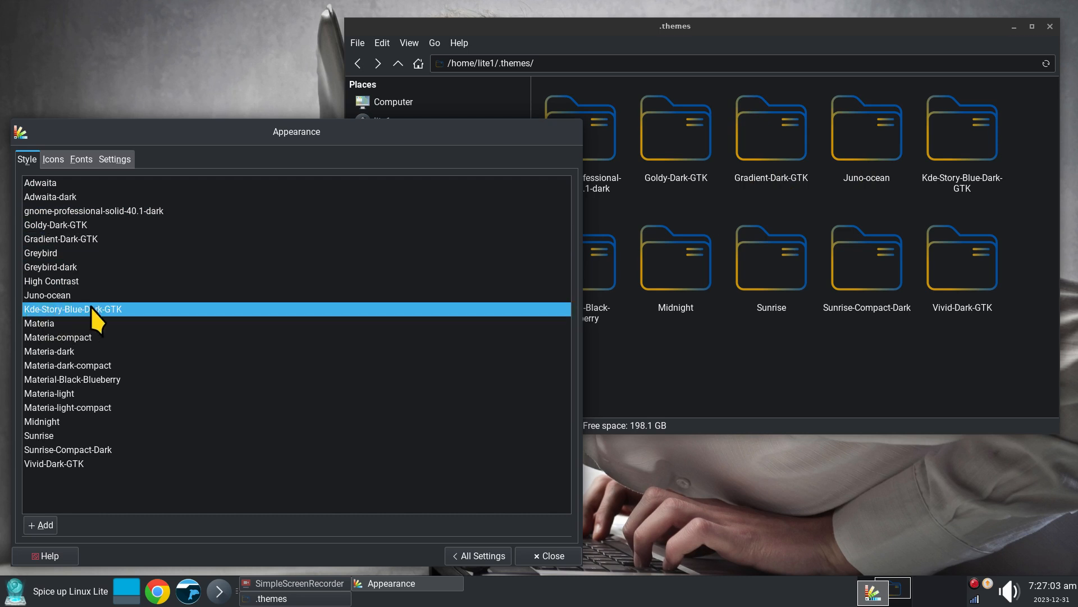
# Check the .themes folders, try the Midnight style and switch the style to Sunrise
pyautogui.click(725, 342)
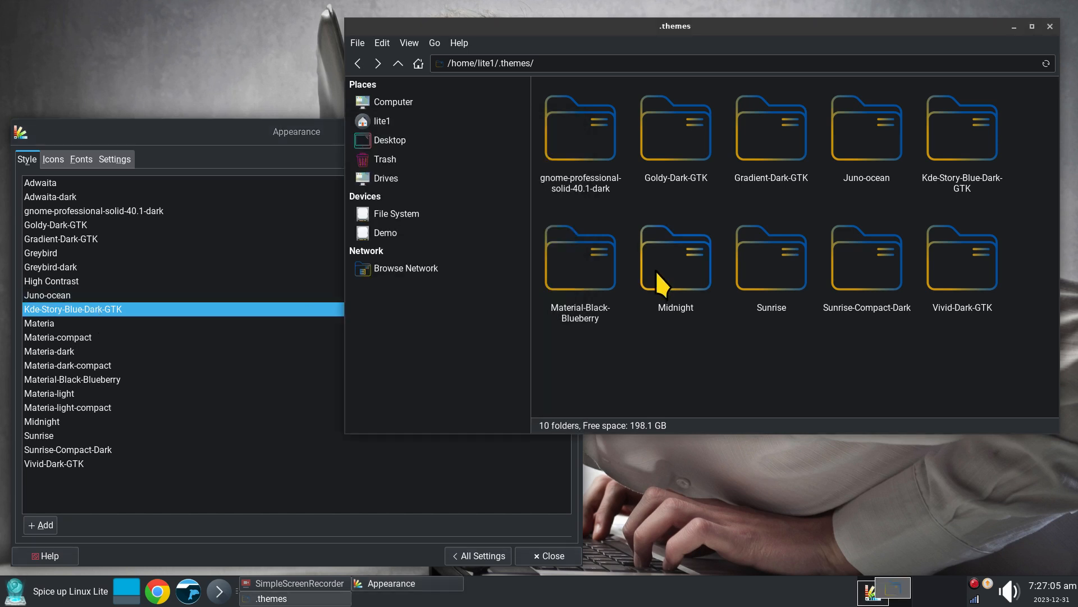
pyautogui.click(38, 421)
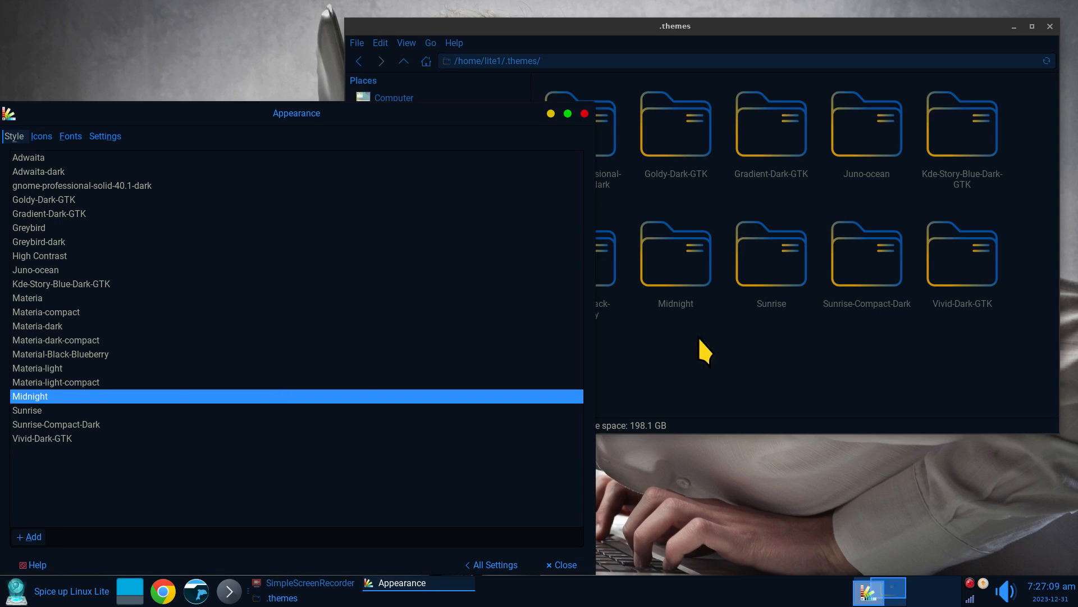
pyautogui.click(56, 412)
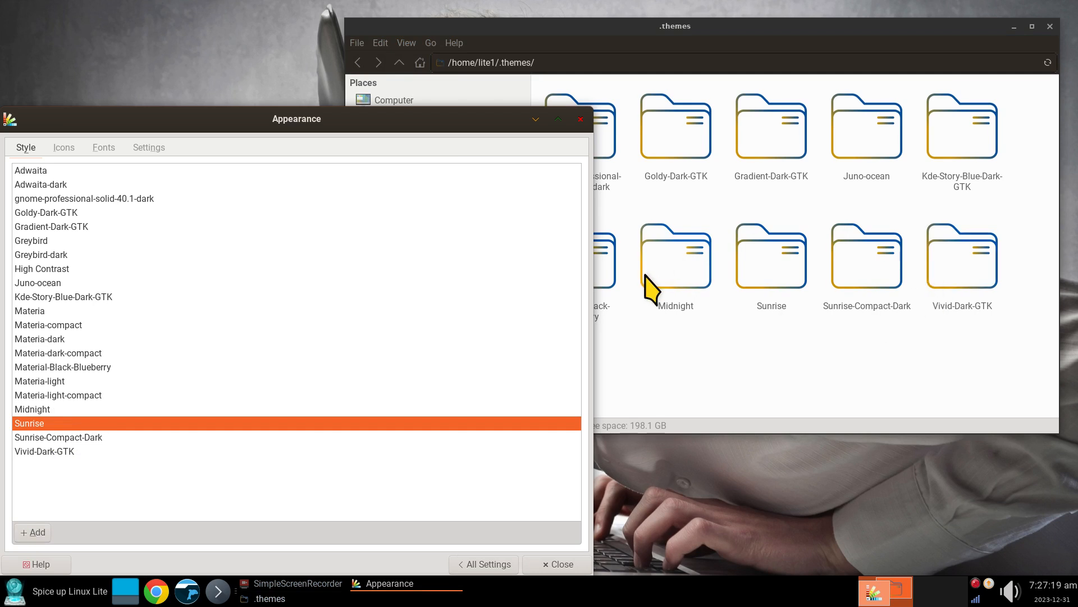
# Start adding a Gtk theme, browse to the Downloads folder and open the file search
pyautogui.click(23, 535)
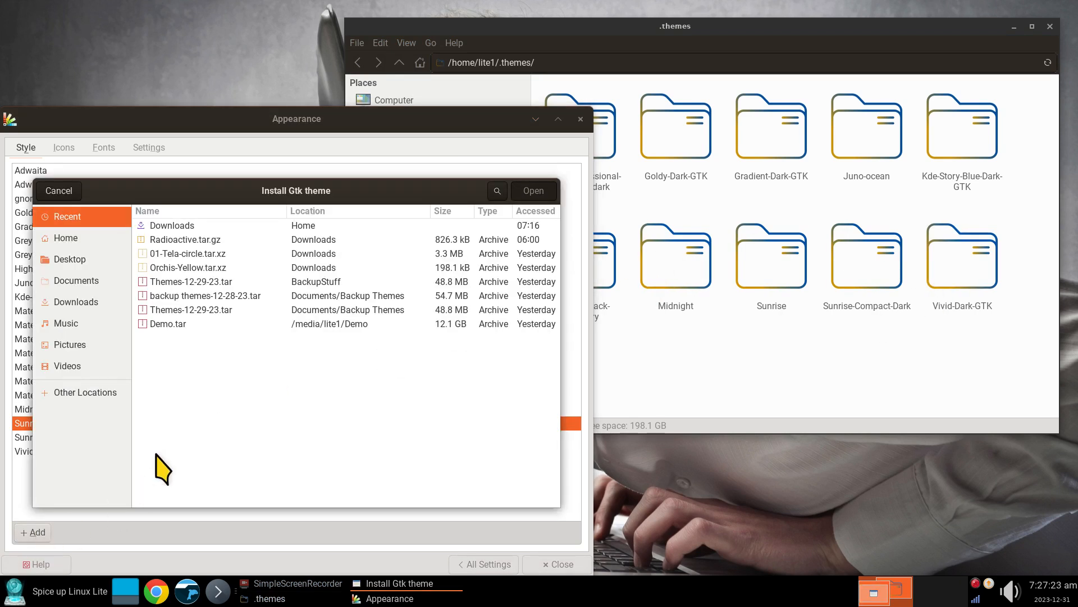
pyautogui.click(69, 302)
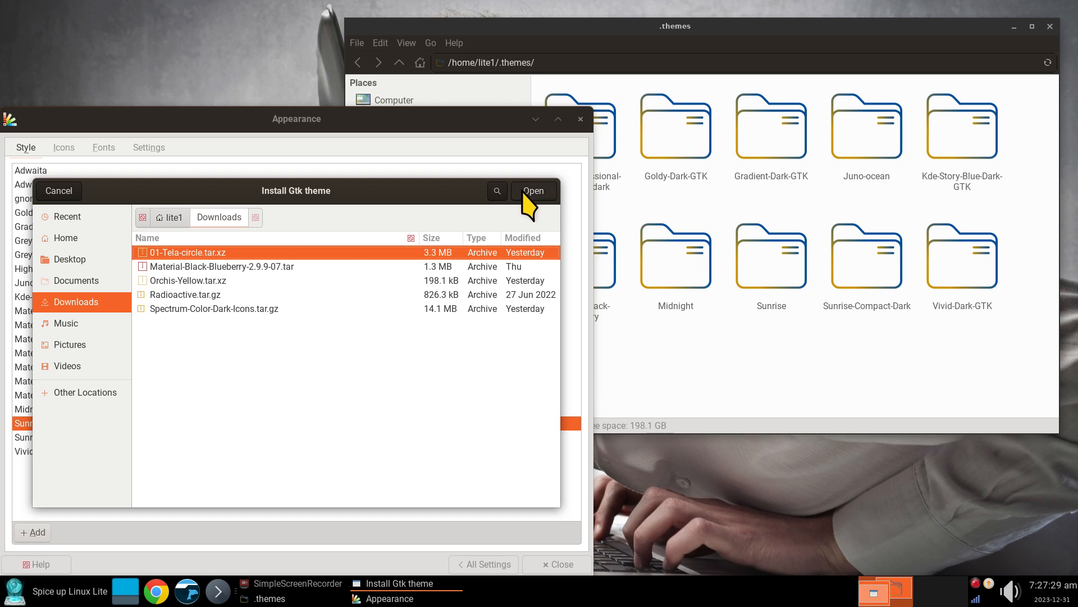
pyautogui.click(497, 191)
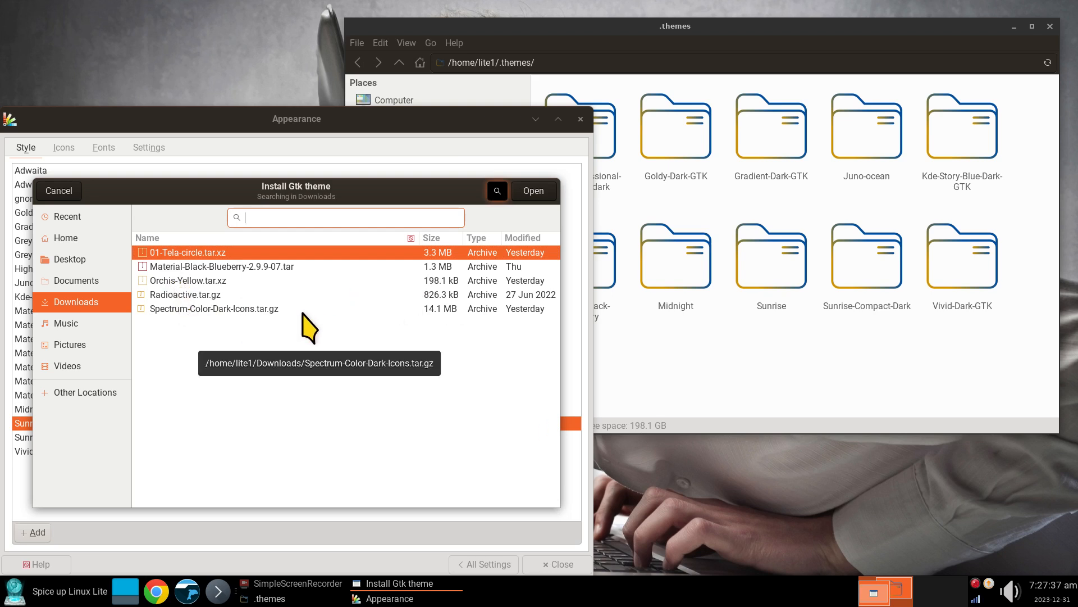
# Open the Downloads folder from the home directory in the file manager, replacing the .themes view
pyautogui.click(705, 326)
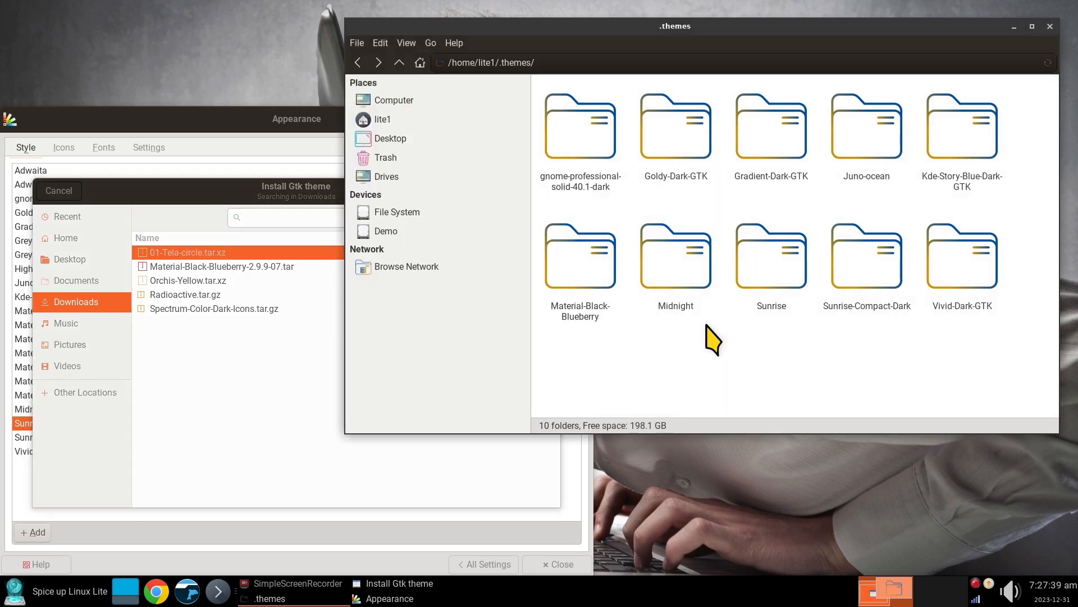
pyautogui.click(438, 120)
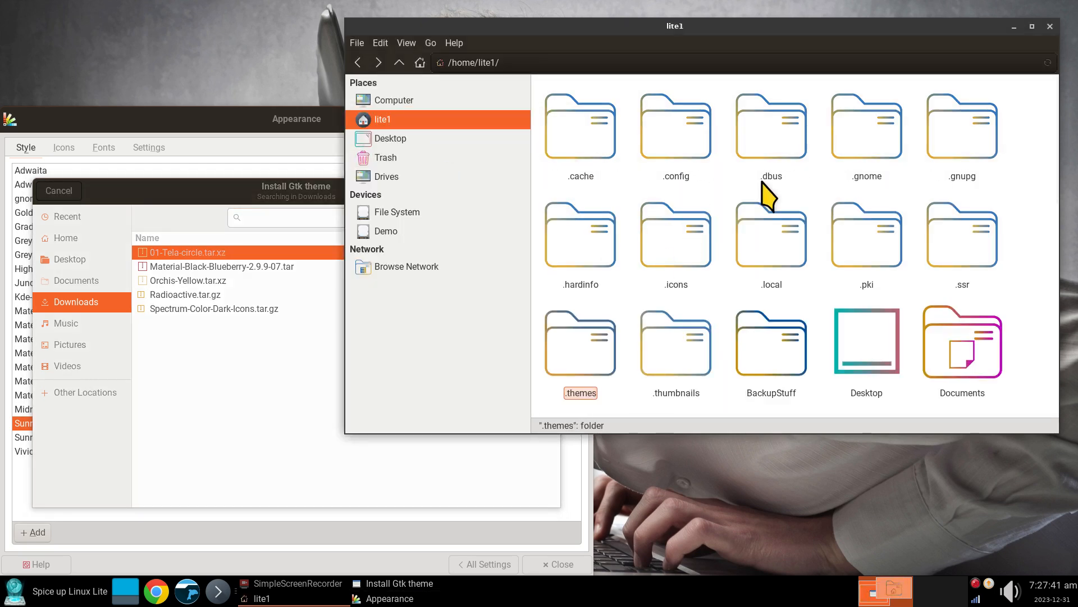
pyautogui.scroll(-3, 769, 297)
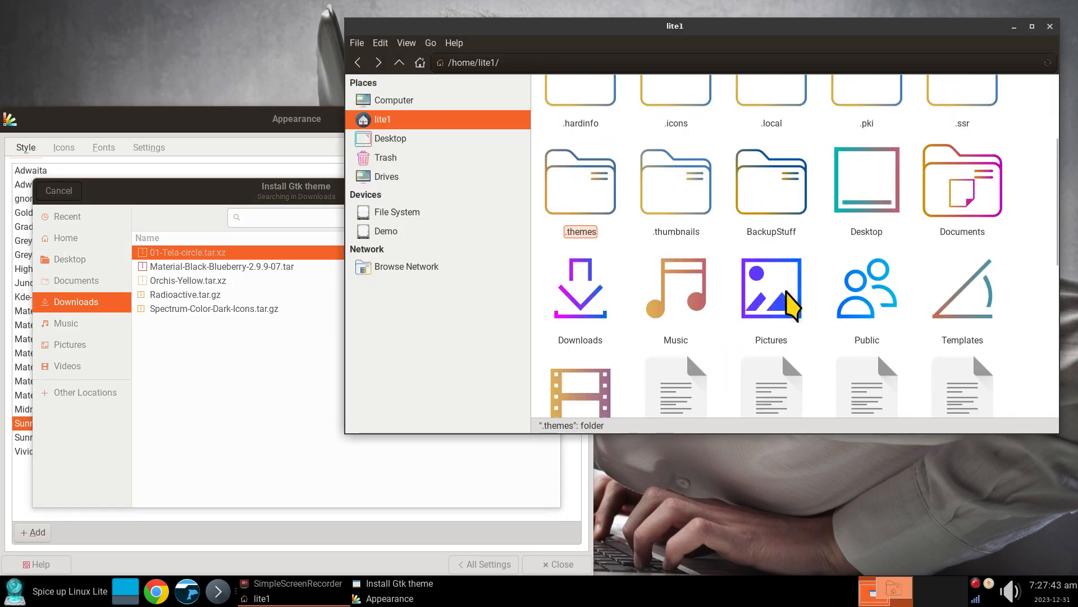
pyautogui.doubleClick(588, 280)
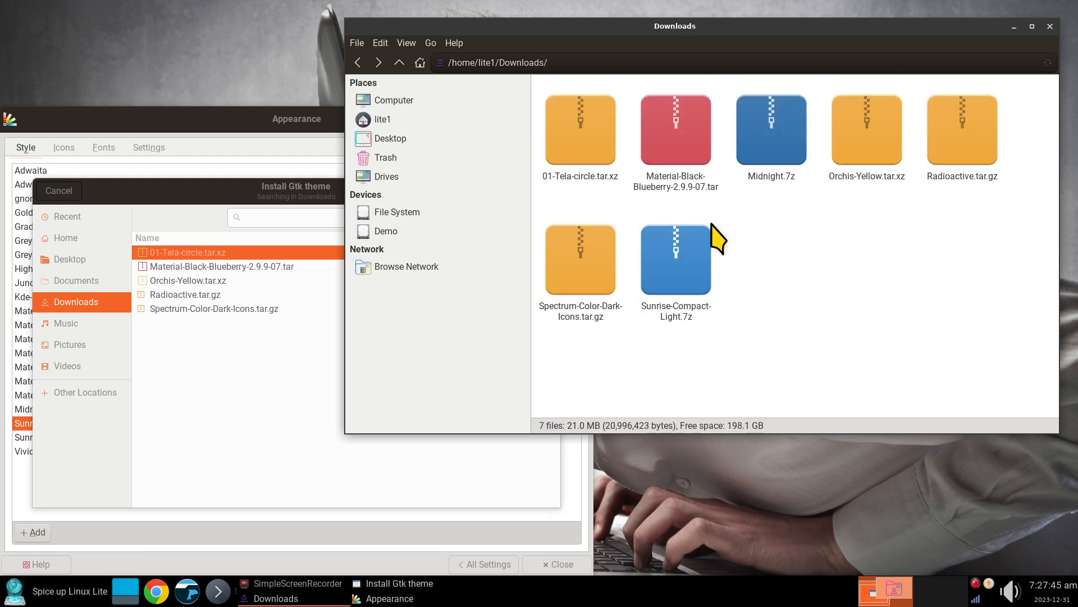
# Select the Midnight.7z and Sunrise-Compact-Light.7z archives in turn, ending with Midnight.7z
pyautogui.click(782, 135)
pyautogui.click(694, 272)
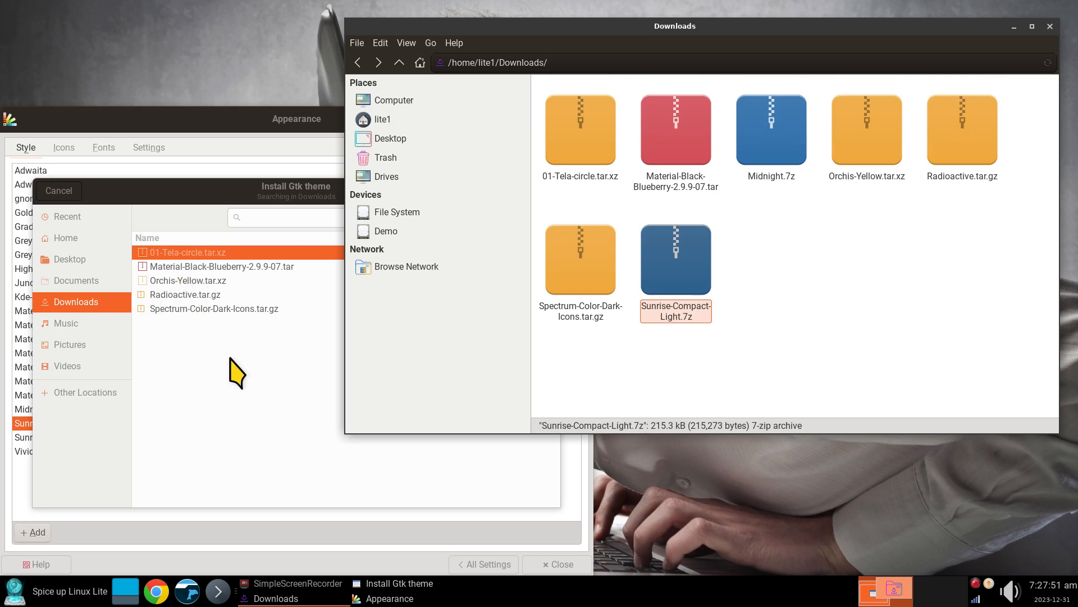
pyautogui.click(786, 158)
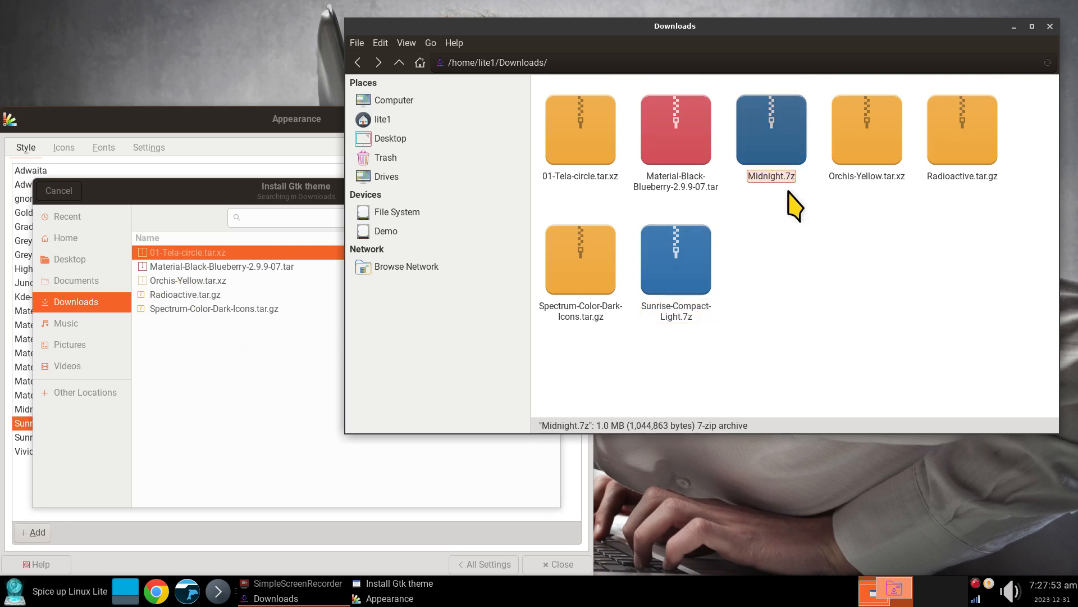
# Return to the Install Gtk theme dialog, check which Downloads archives it offers, and reopen its file search
pyautogui.click(253, 360)
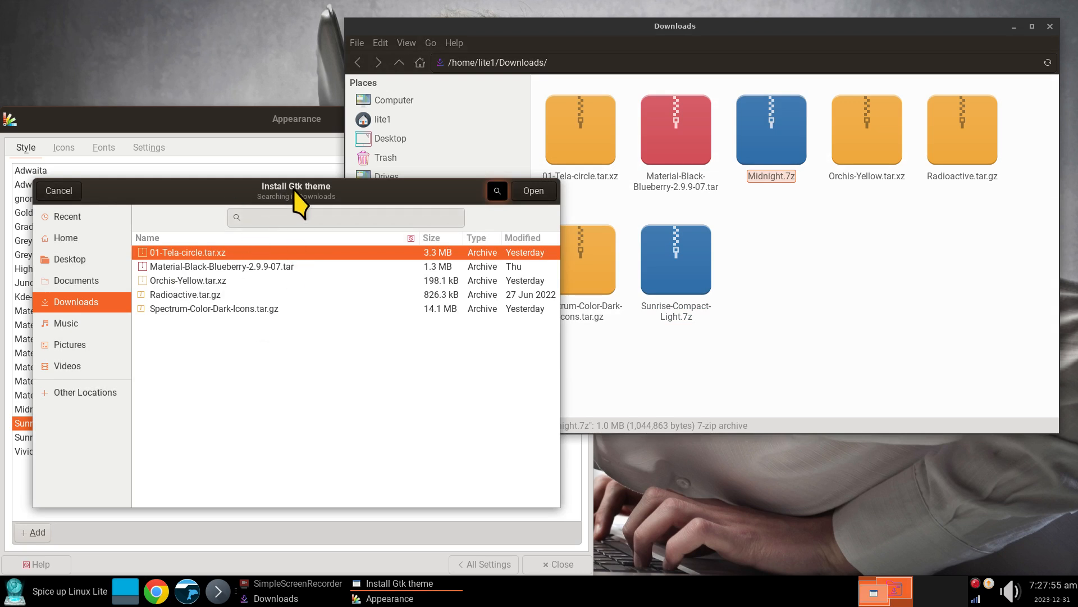
pyautogui.click(498, 192)
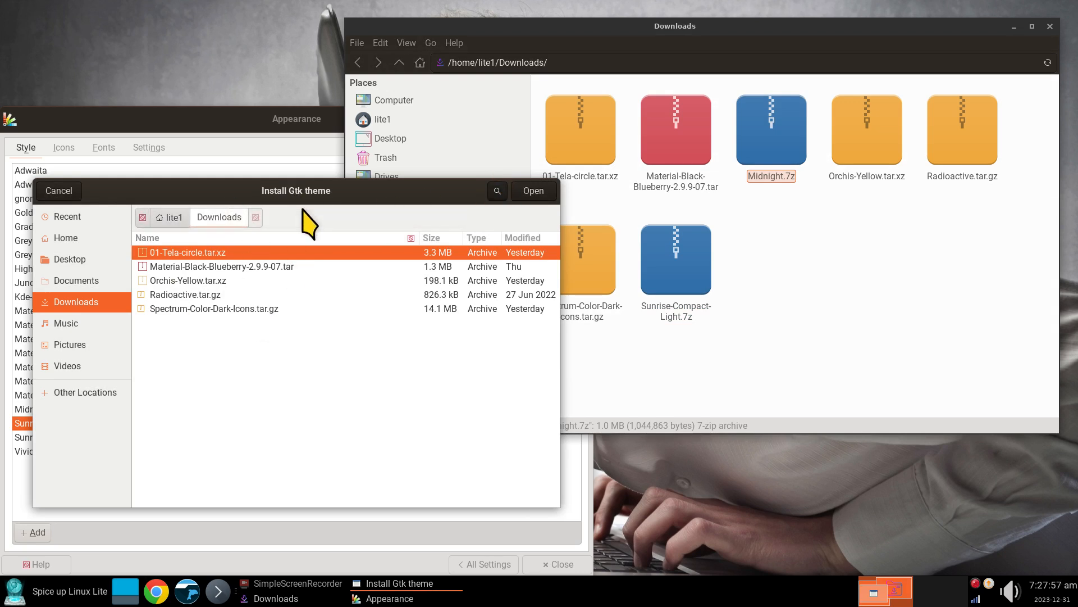
pyautogui.click(497, 191)
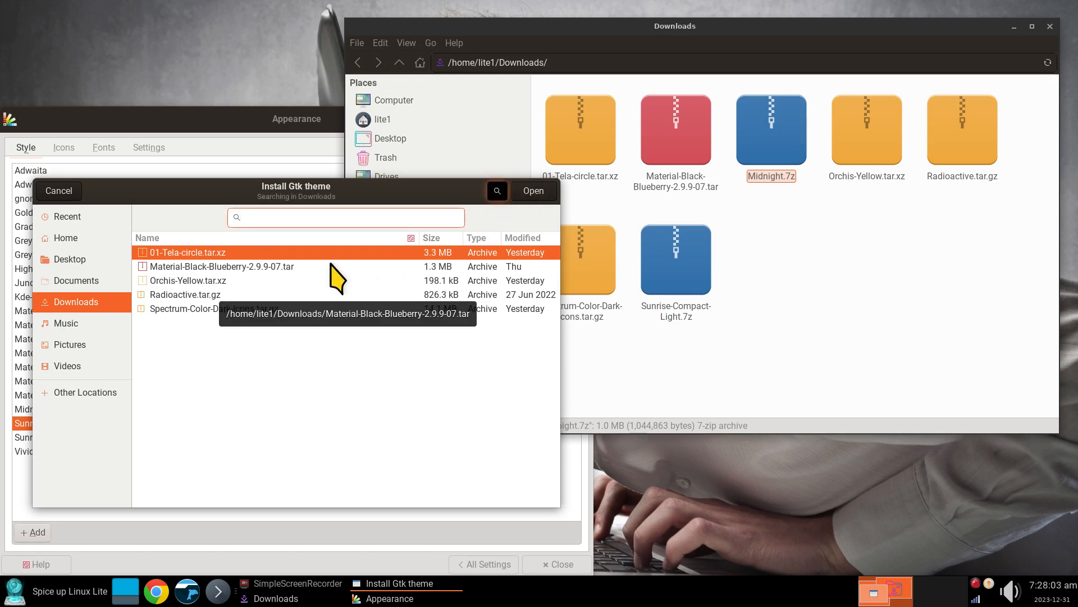
# Search Downloads for "mid" in the Install Gtk theme dialog and try to install the Midnight.7z archive
pyautogui.write('mid')
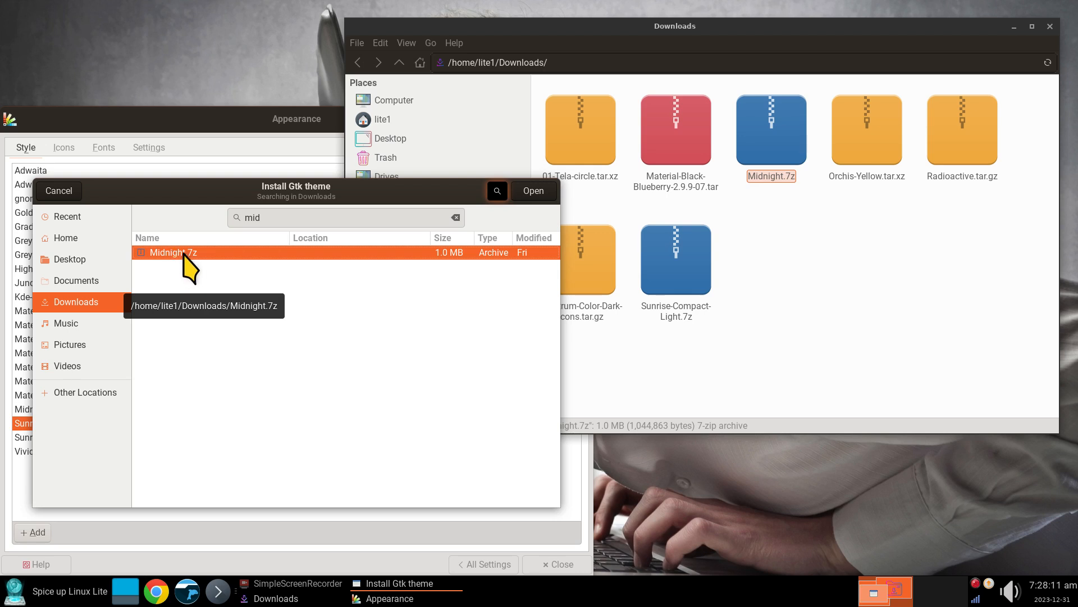
pyautogui.click(530, 193)
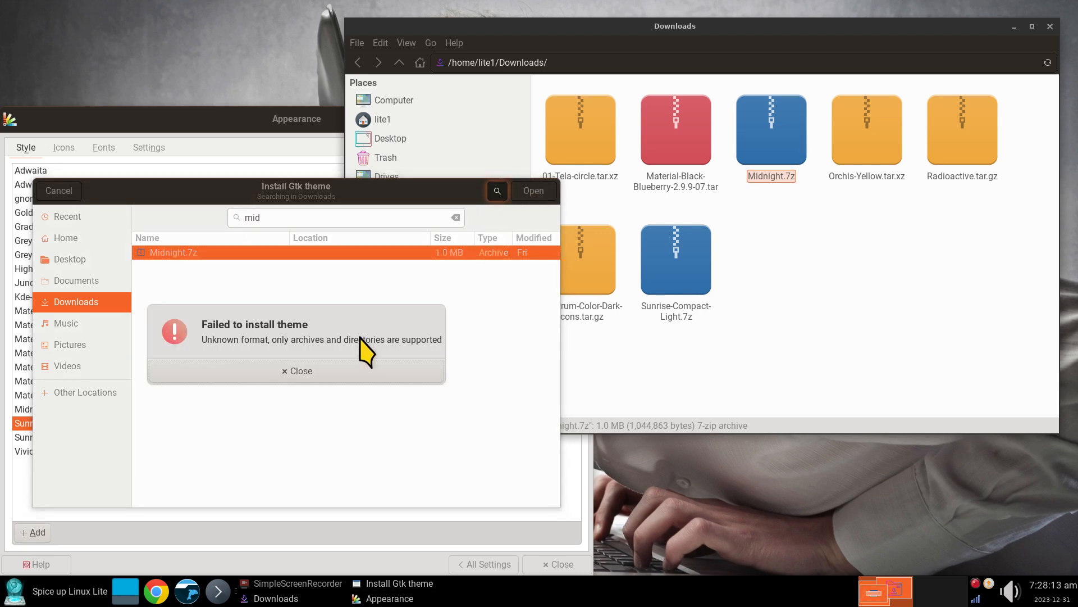
pyautogui.click(313, 373)
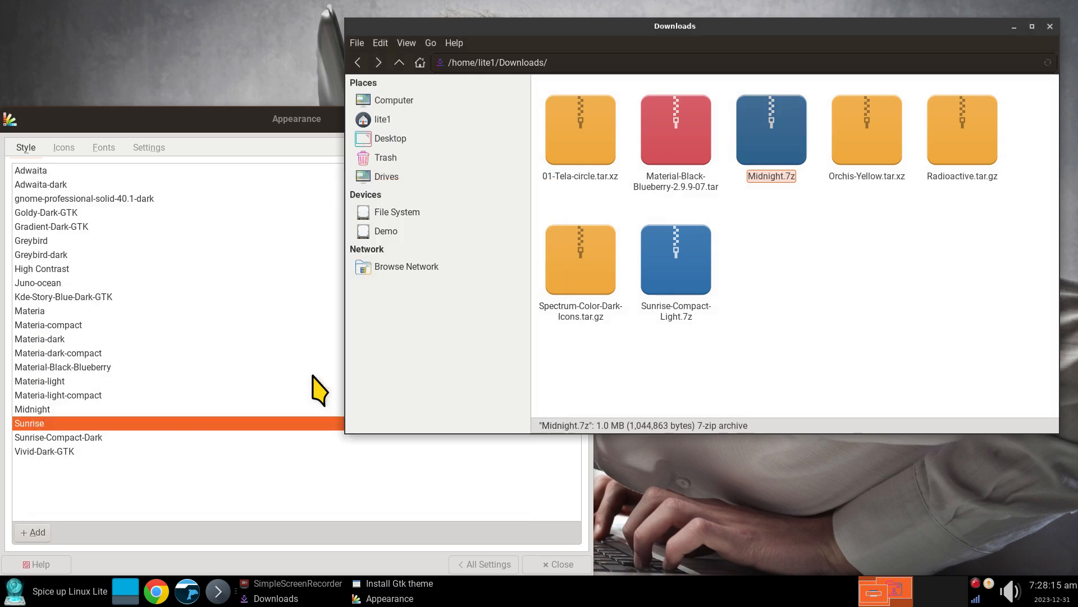
# Apply the Midnight style, preview it on the Downloads window, and switch the desktop style to Greybird
pyautogui.click(56, 407)
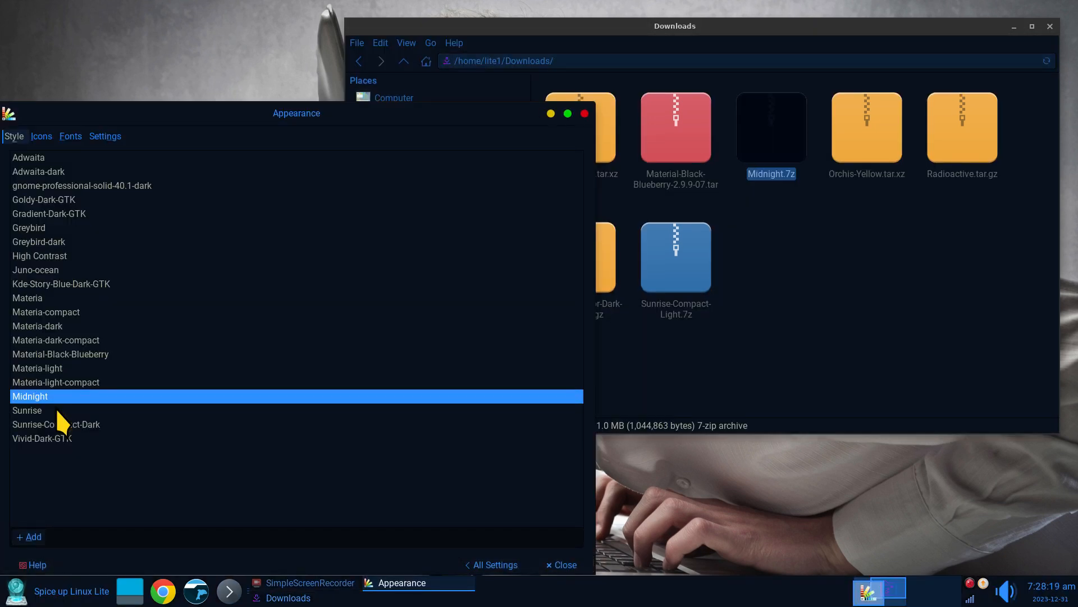
pyautogui.click(794, 297)
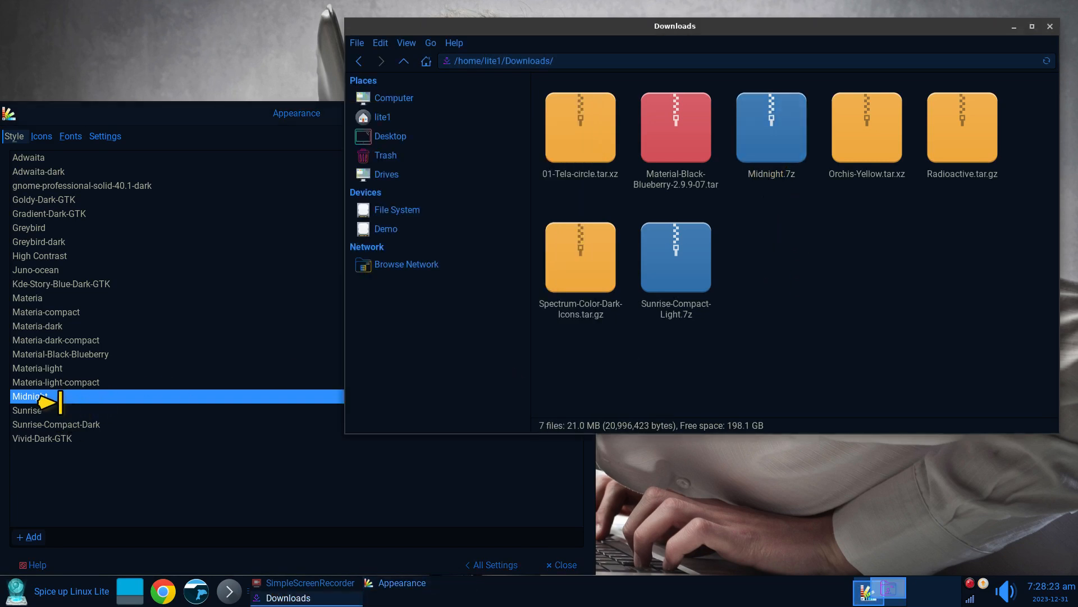
pyautogui.click(25, 227)
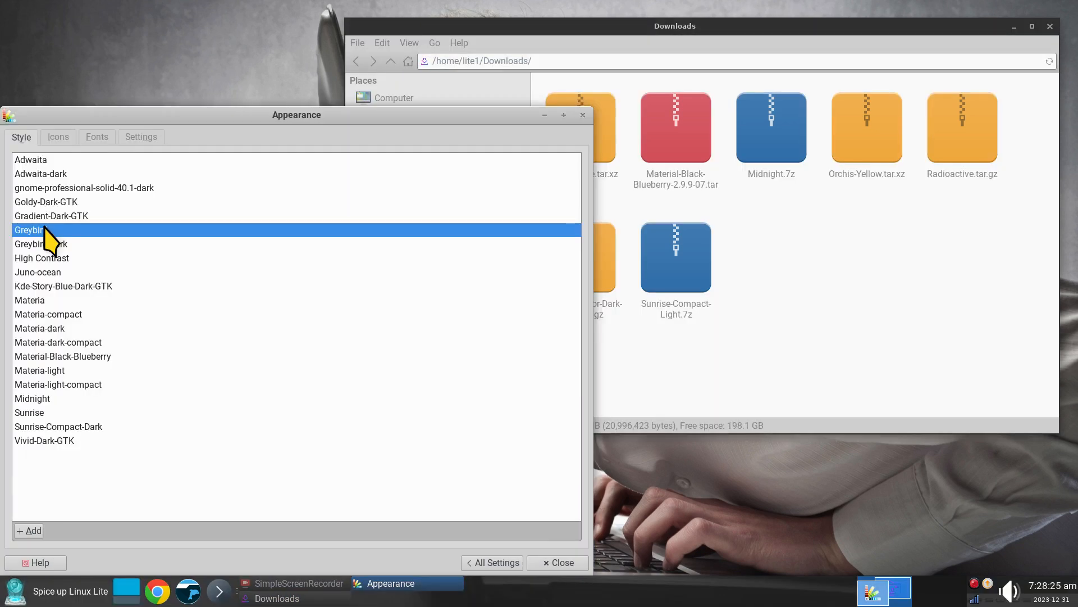
# Extract the Midnight.7z archive directly into the Downloads folder
pyautogui.click(847, 283)
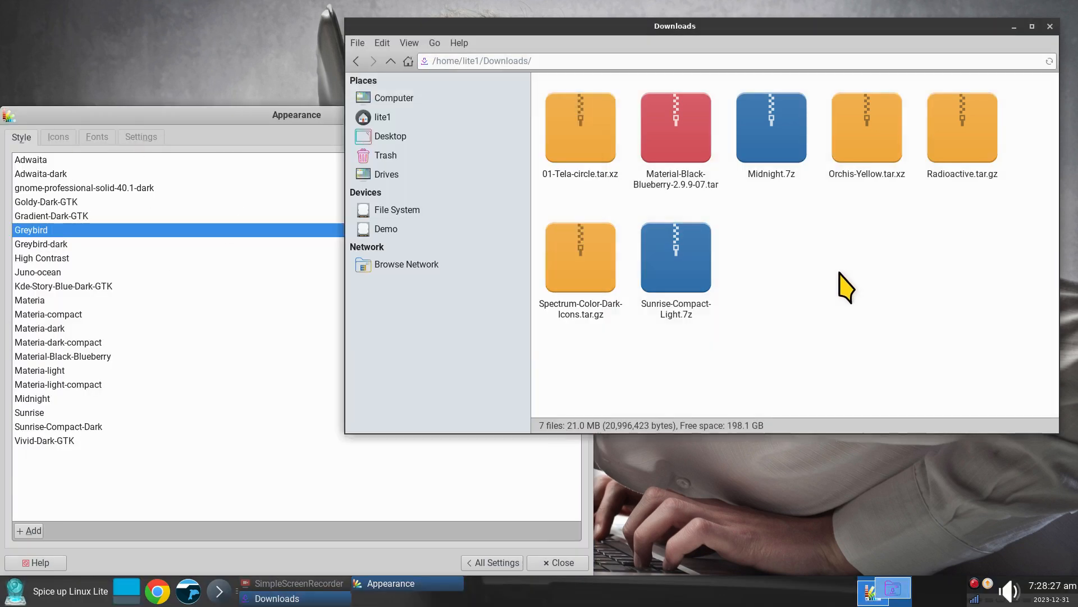
pyautogui.rightClick(770, 126)
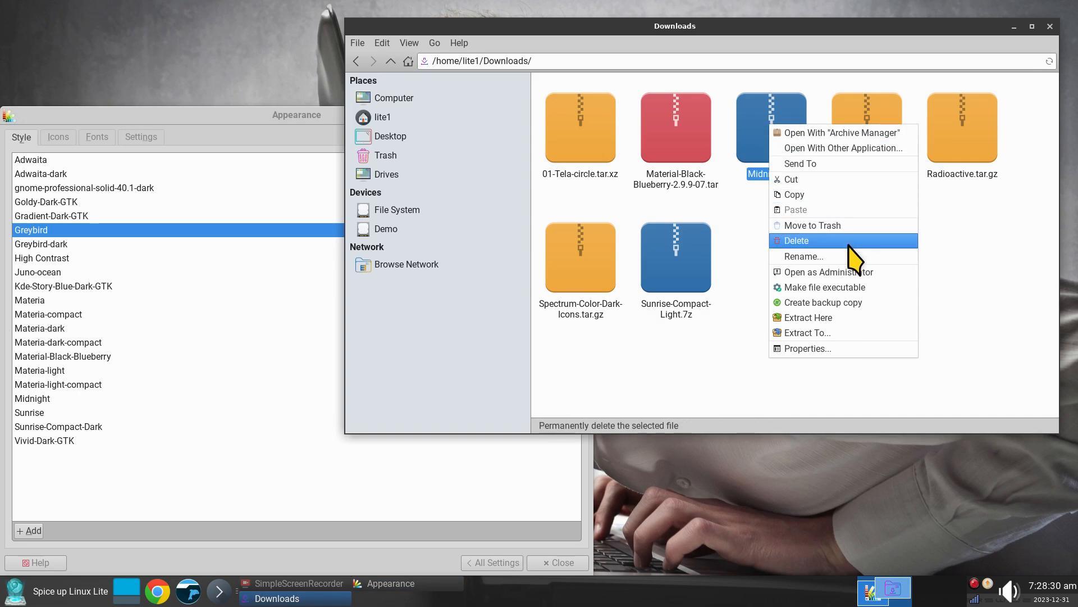
pyautogui.click(827, 318)
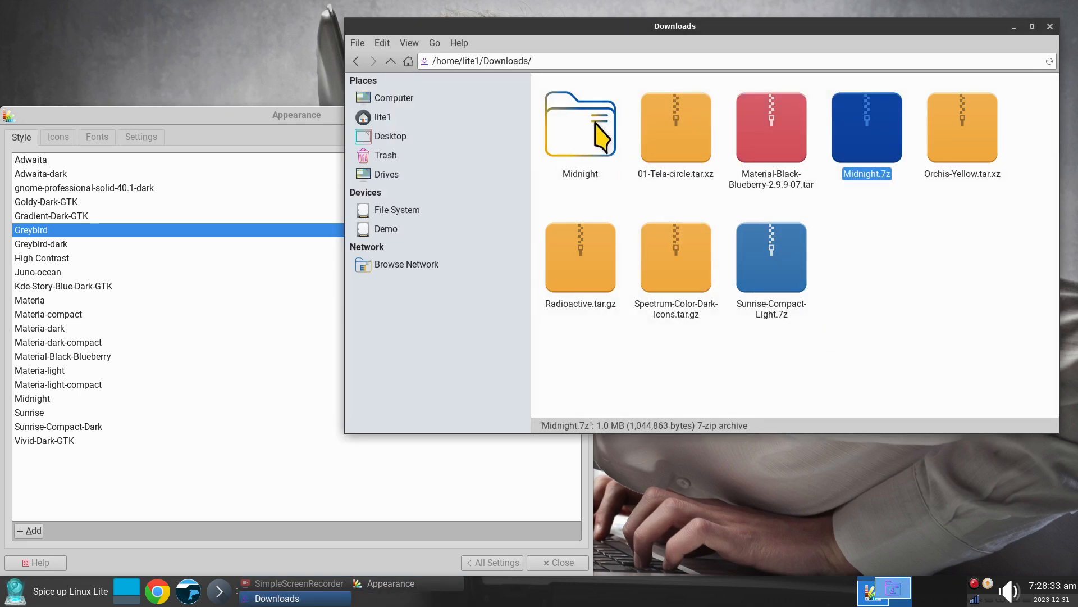
# Cut the extracted Midnight folder from Downloads and open the .themes folder in the home directory
pyautogui.click(595, 122)
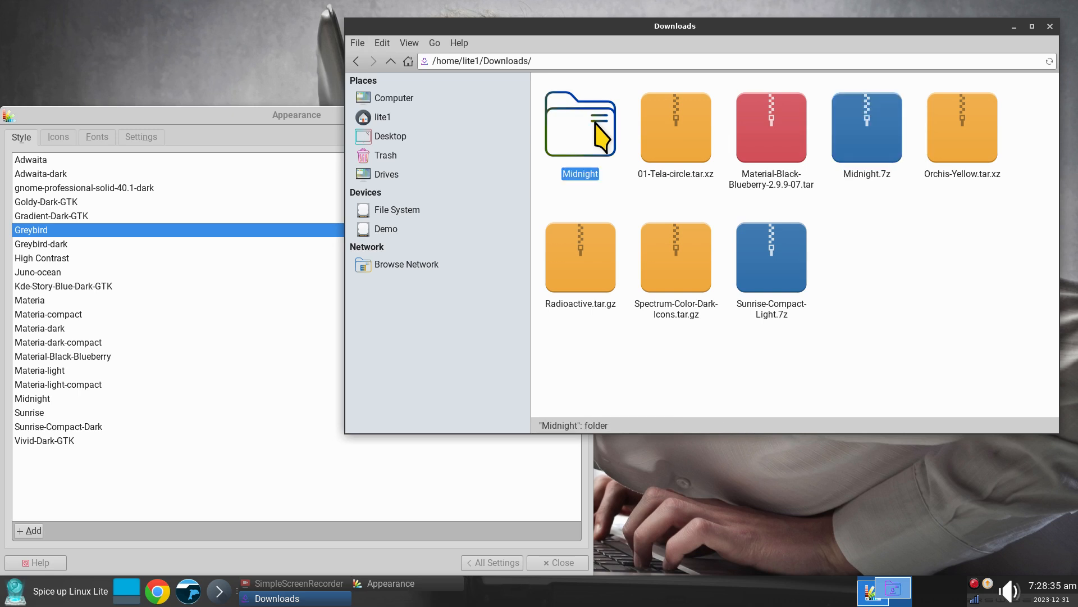
pyautogui.rightClick(594, 121)
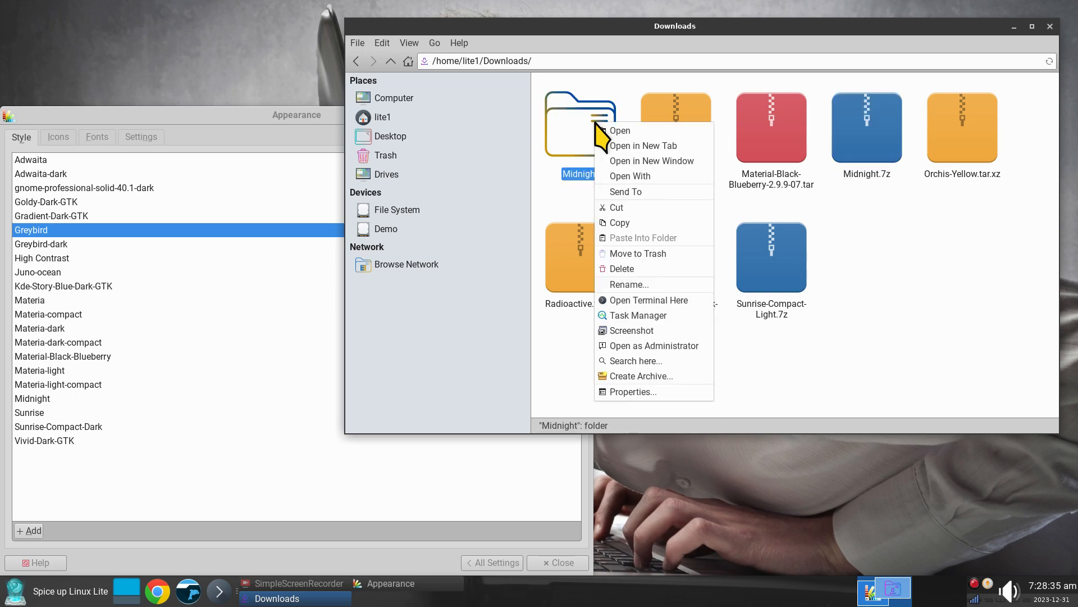
pyautogui.click(642, 209)
pyautogui.click(384, 118)
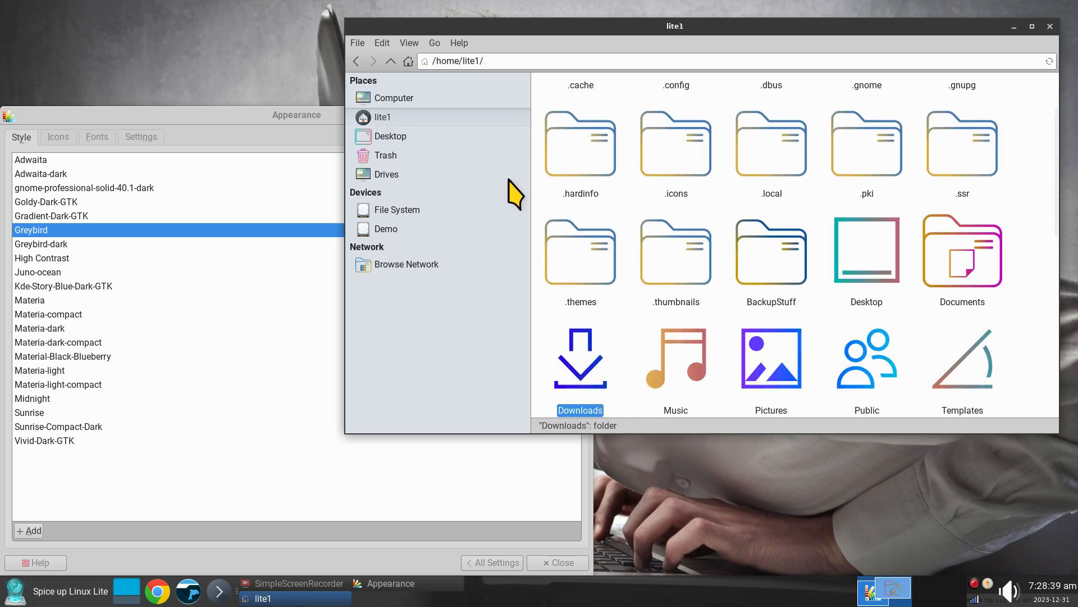
pyautogui.doubleClick(579, 259)
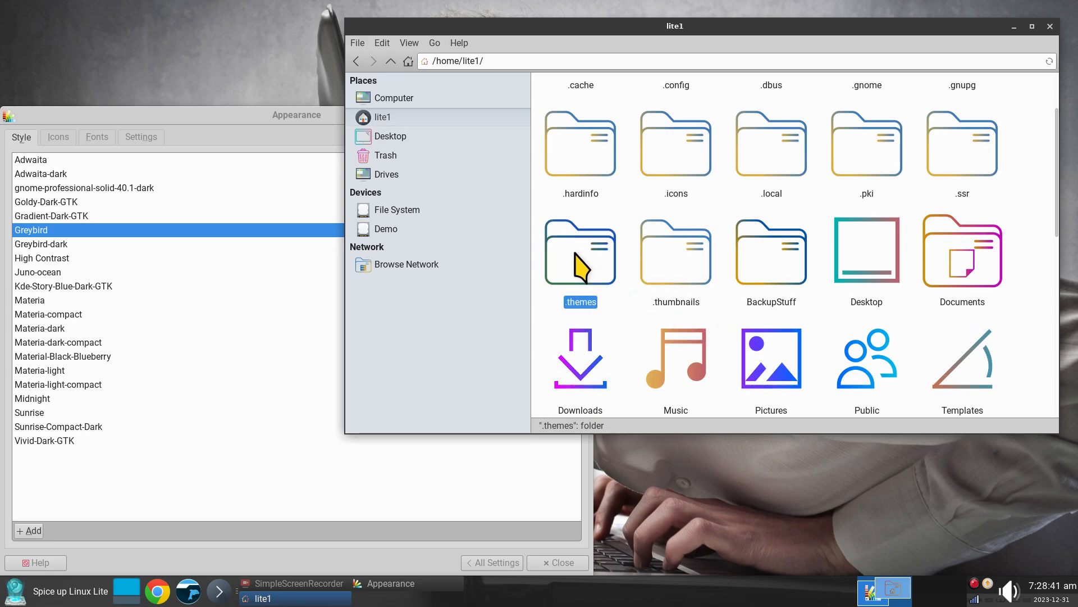
# Try to paste the cut Midnight folder into .themes, then cancel replacing the existing folder
pyautogui.rightClick(670, 346)
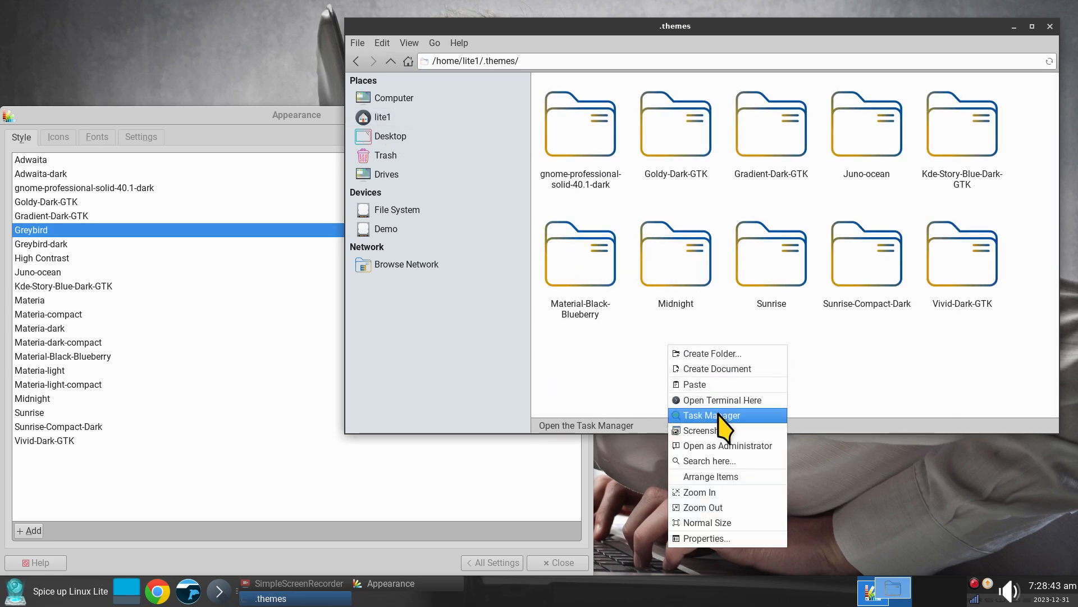
pyautogui.click(725, 386)
pyautogui.moveTo(663, 236); pyautogui.dragTo(629, 13)
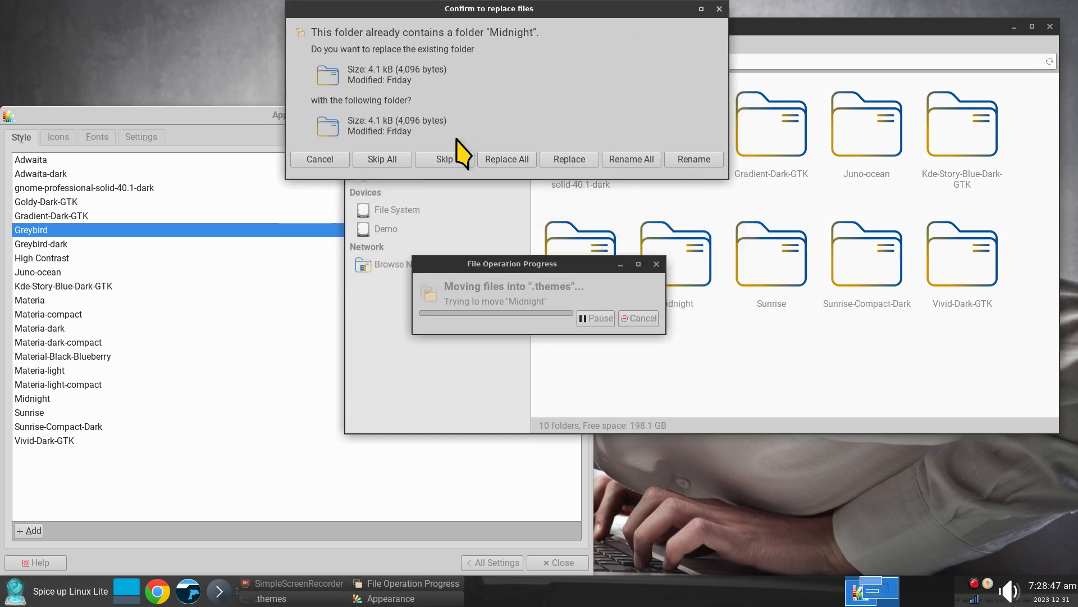
pyautogui.click(316, 161)
# Compare the Midnight, Sunrise and Sunrise-Compact-Dark folders in .themes with their matching styles, previewing Sunrise and Sunrise-Compact-Dark on the desktop
pyautogui.click(682, 251)
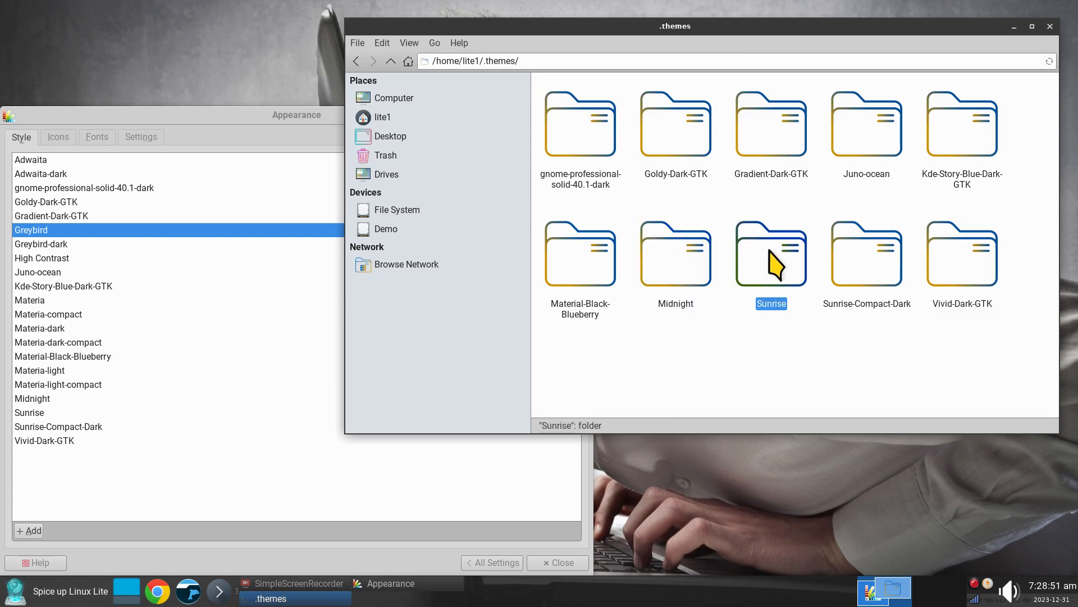
pyautogui.click(882, 251)
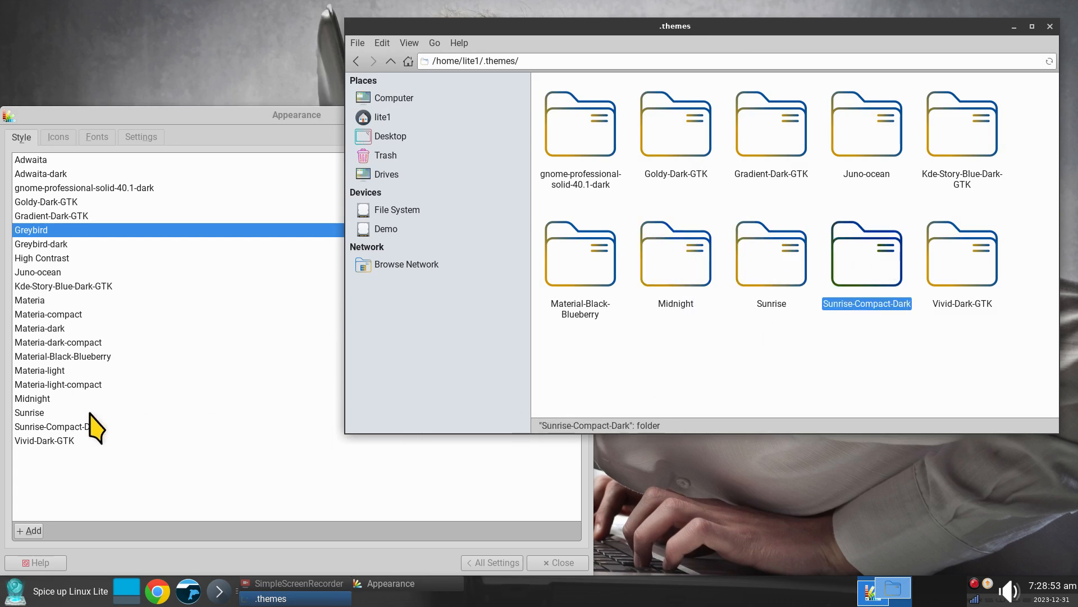
pyautogui.click(38, 398)
pyautogui.click(36, 415)
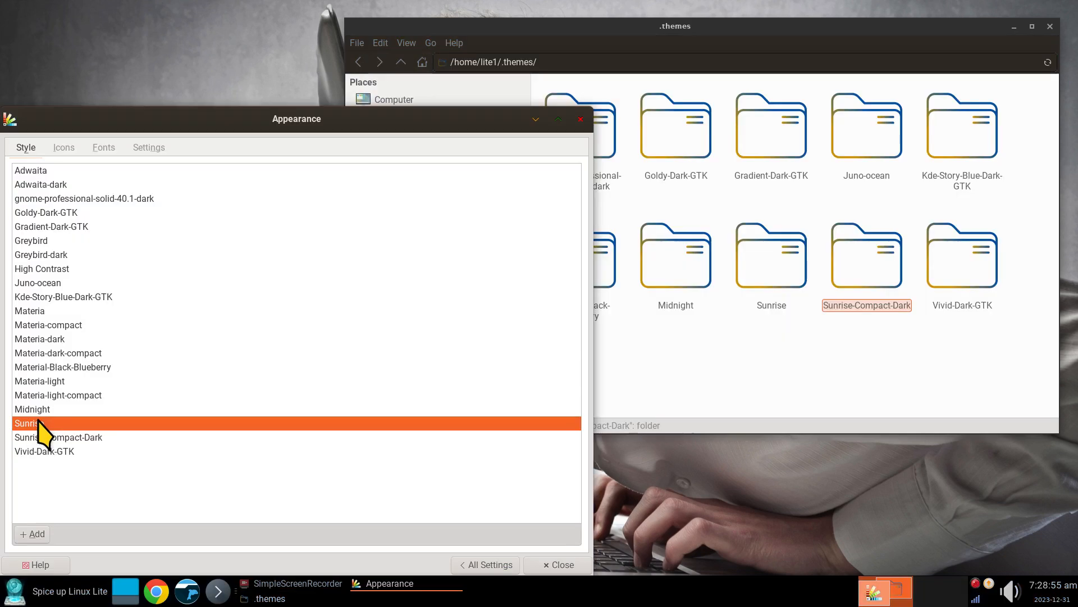
pyautogui.click(43, 442)
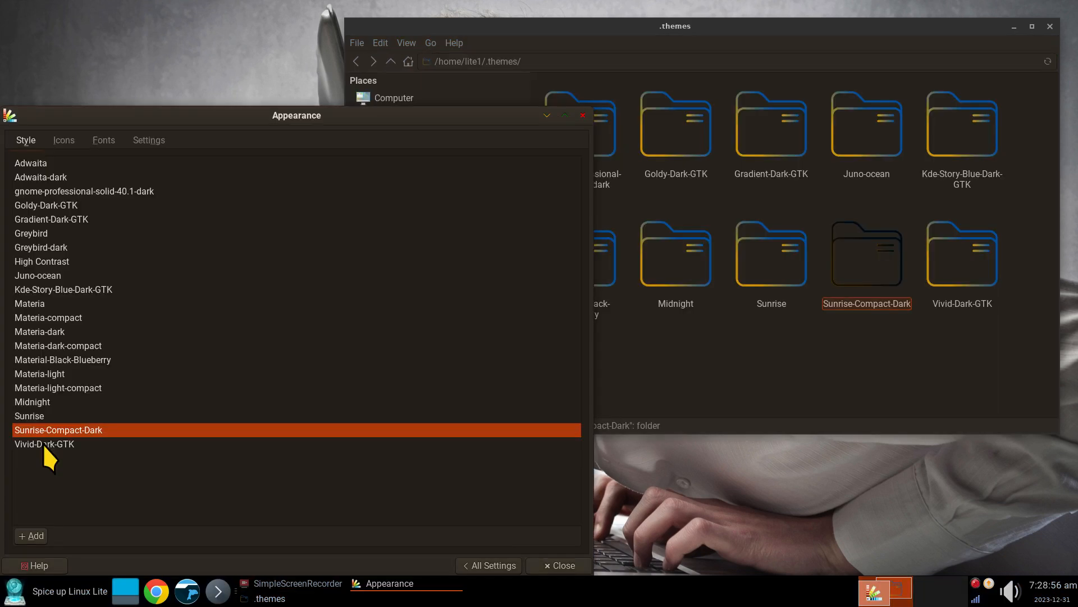
pyautogui.click(777, 347)
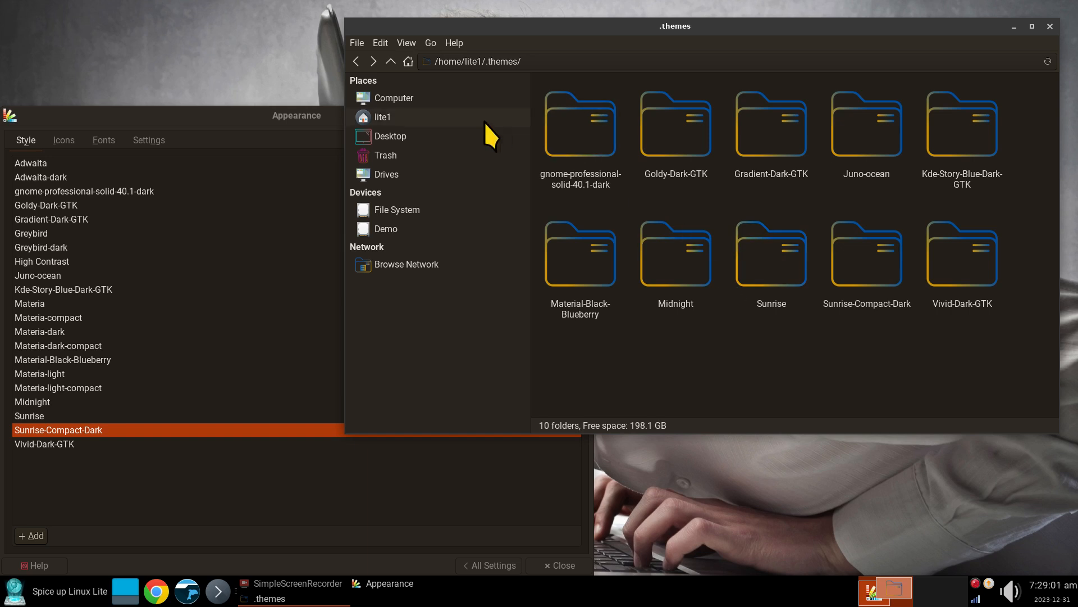
# Preview the Material-Black-Blueberry style, set the style back to Greybird, and move the Appearance window slightly up
pyautogui.click(54, 236)
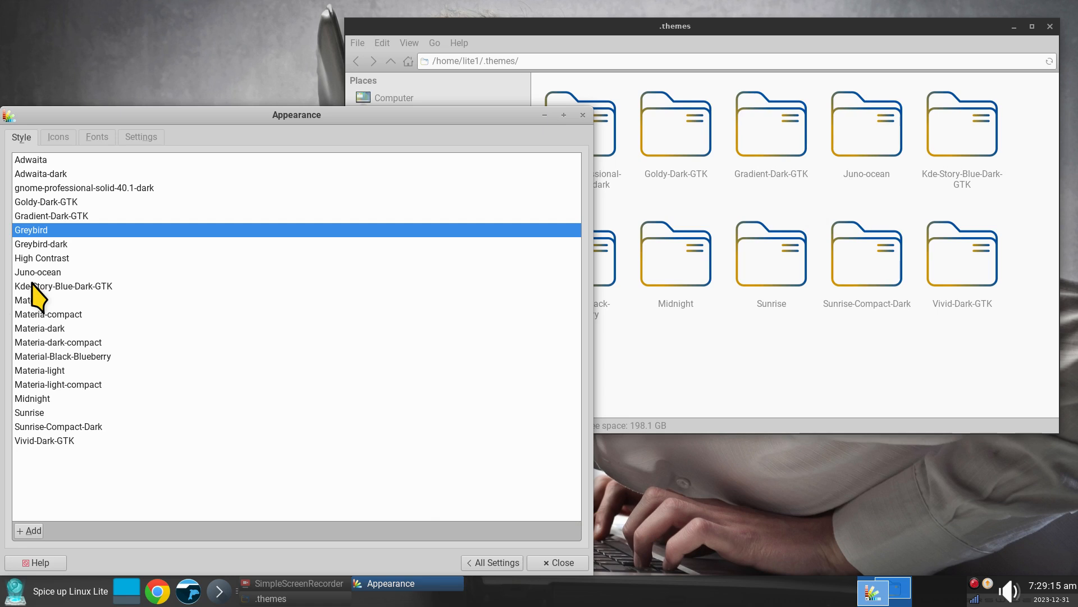
pyautogui.click(43, 243)
pyautogui.click(42, 233)
pyautogui.click(87, 358)
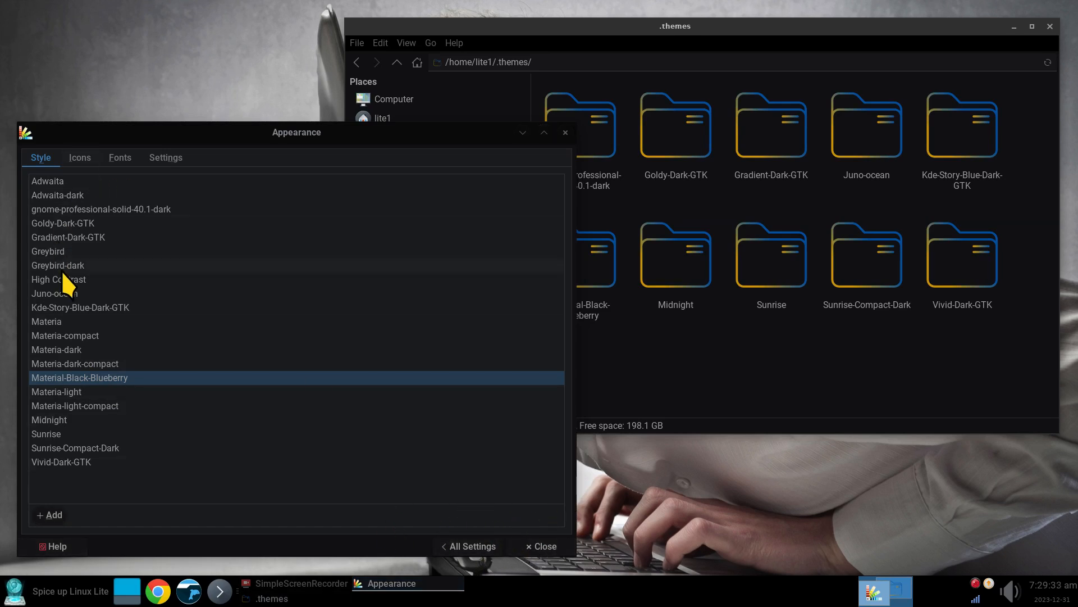
pyautogui.click(55, 249)
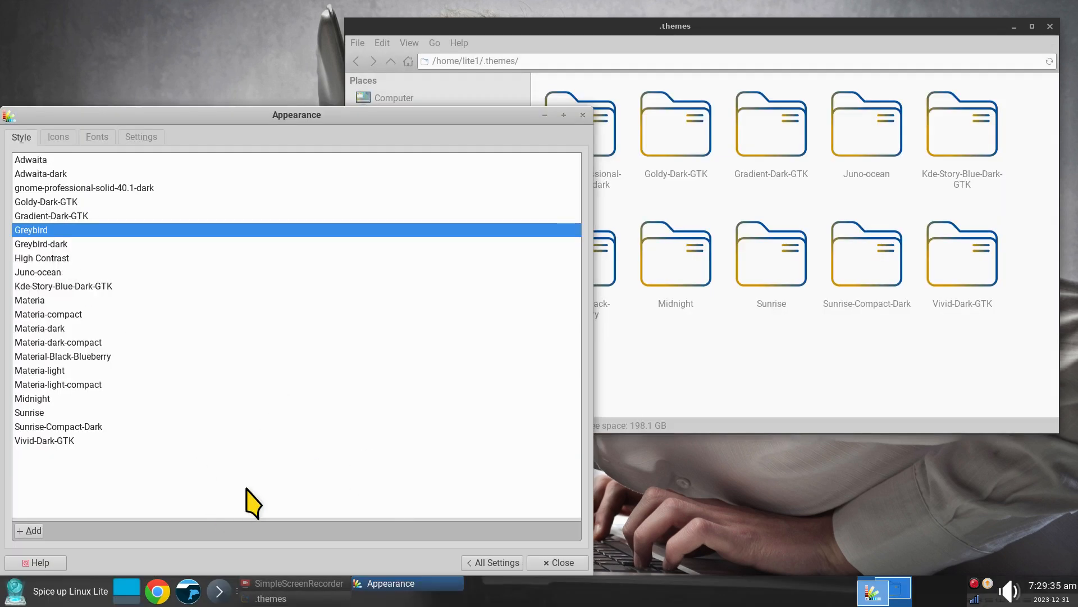
pyautogui.moveTo(276, 116); pyautogui.dragTo(277, 85)
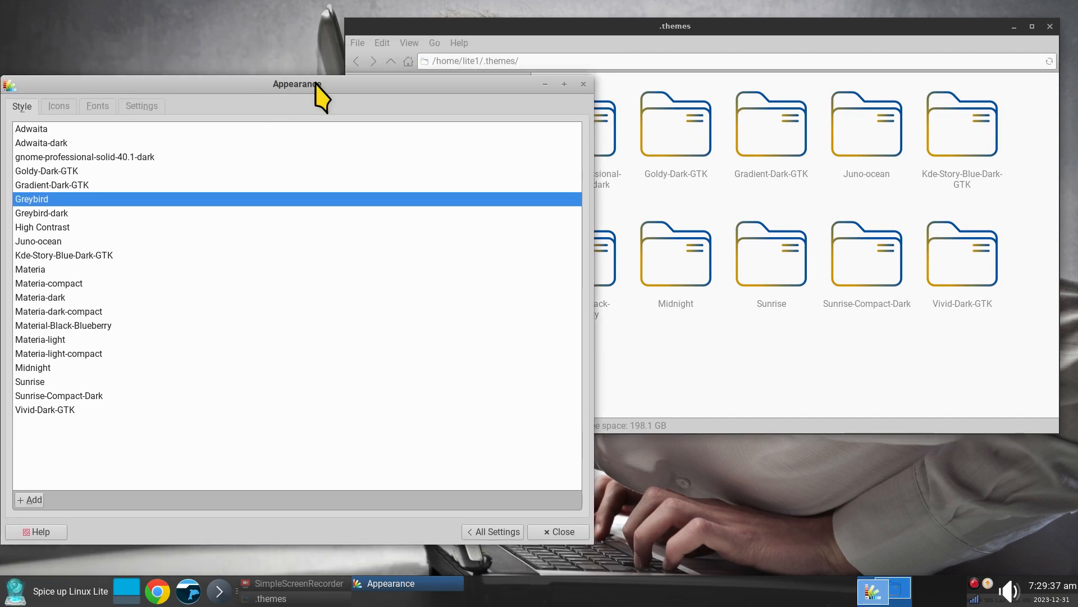
# Open the Trash in the file manager and permanently empty it of the Midnight and Radioactive folders
pyautogui.click(702, 388)
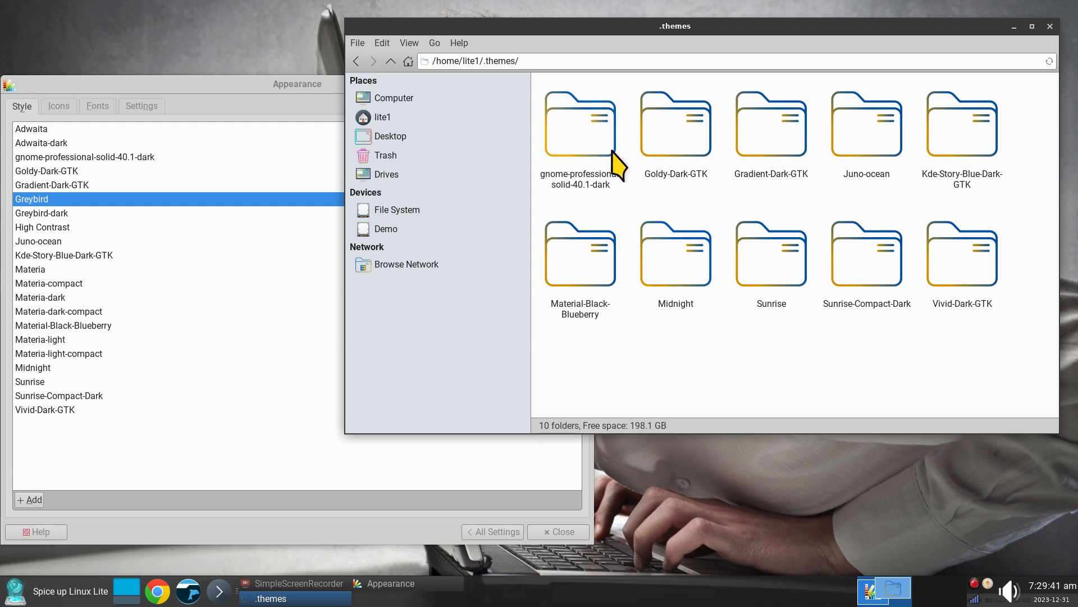
pyautogui.click(594, 129)
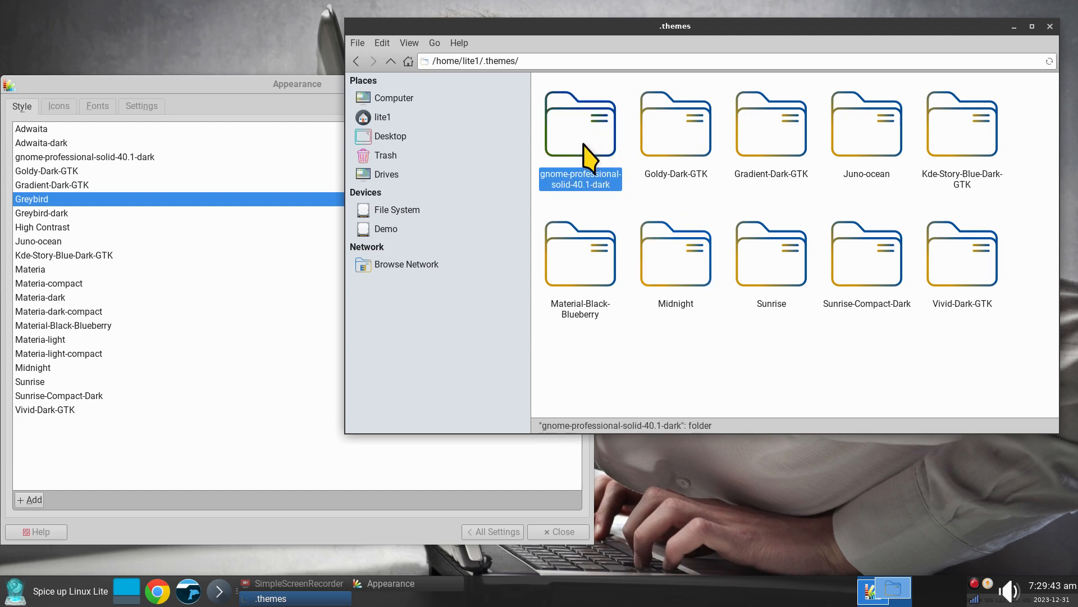
pyautogui.click(409, 153)
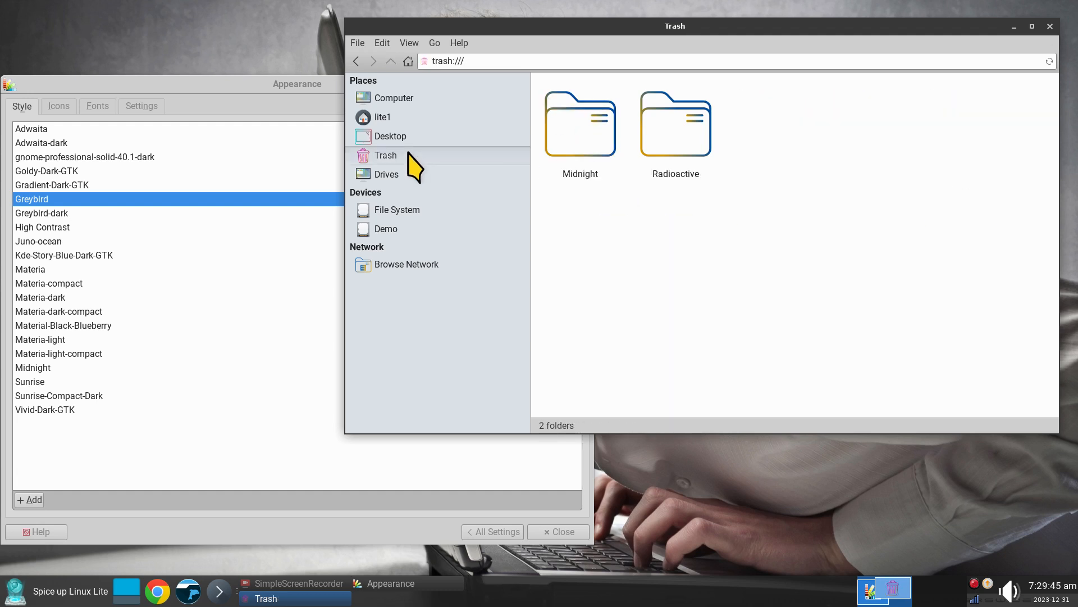
pyautogui.rightClick(644, 257)
pyautogui.click(725, 280)
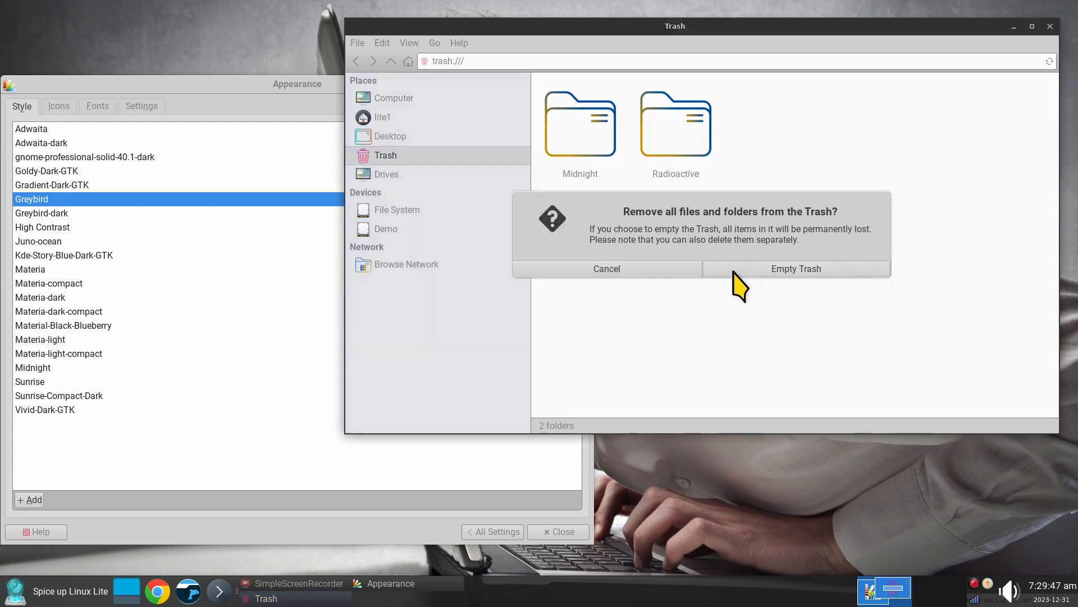
pyautogui.click(778, 268)
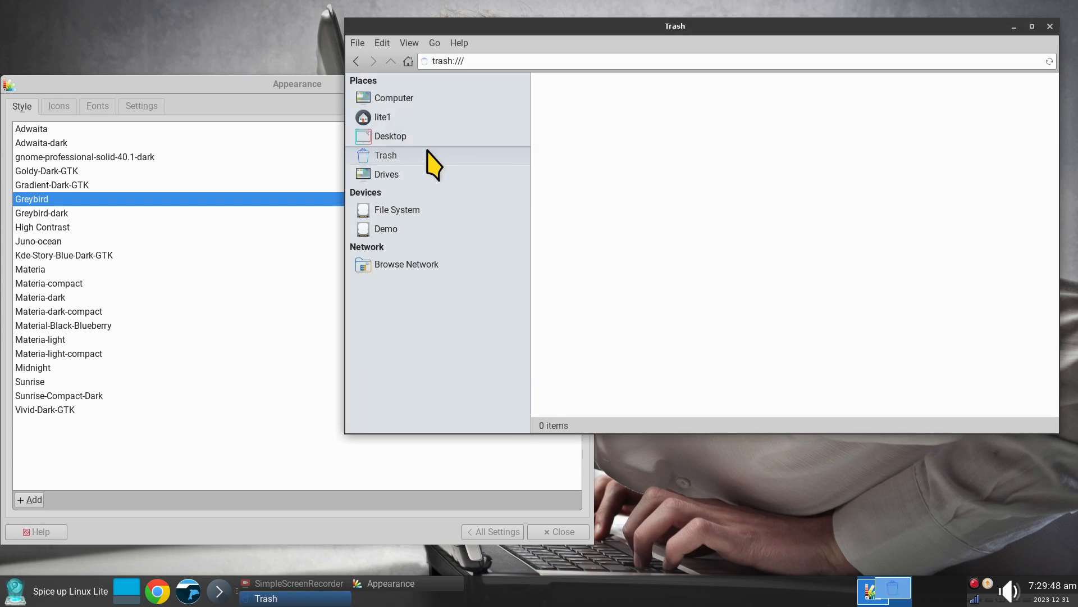
# Return to the .themes folder, preview the gnome-professional-solid-40.1-dark style, and switch back to Greybird
pyautogui.click(356, 61)
pyautogui.click(577, 145)
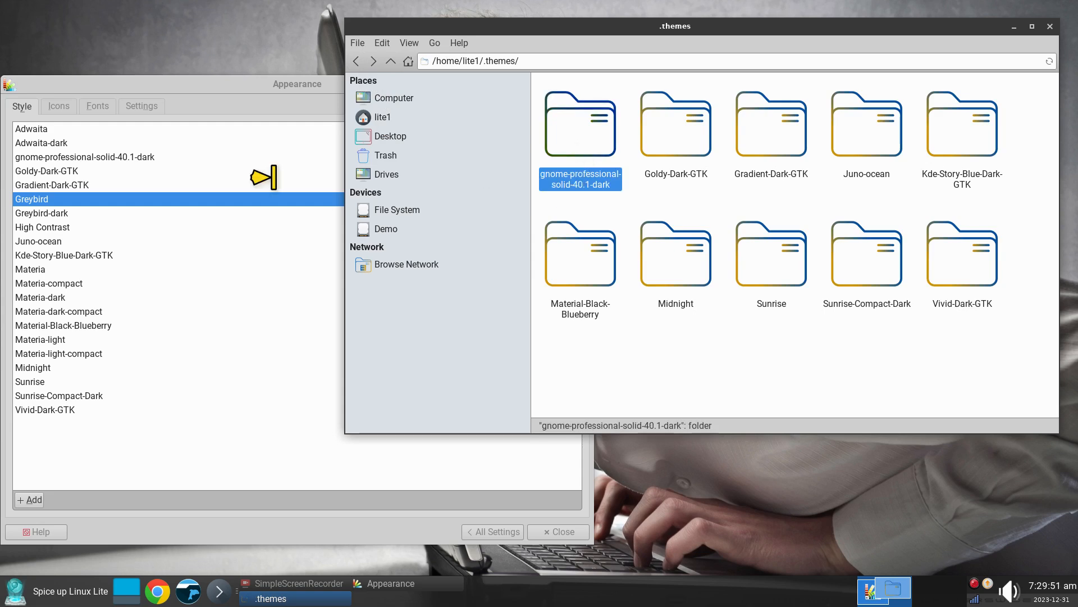
pyautogui.click(67, 157)
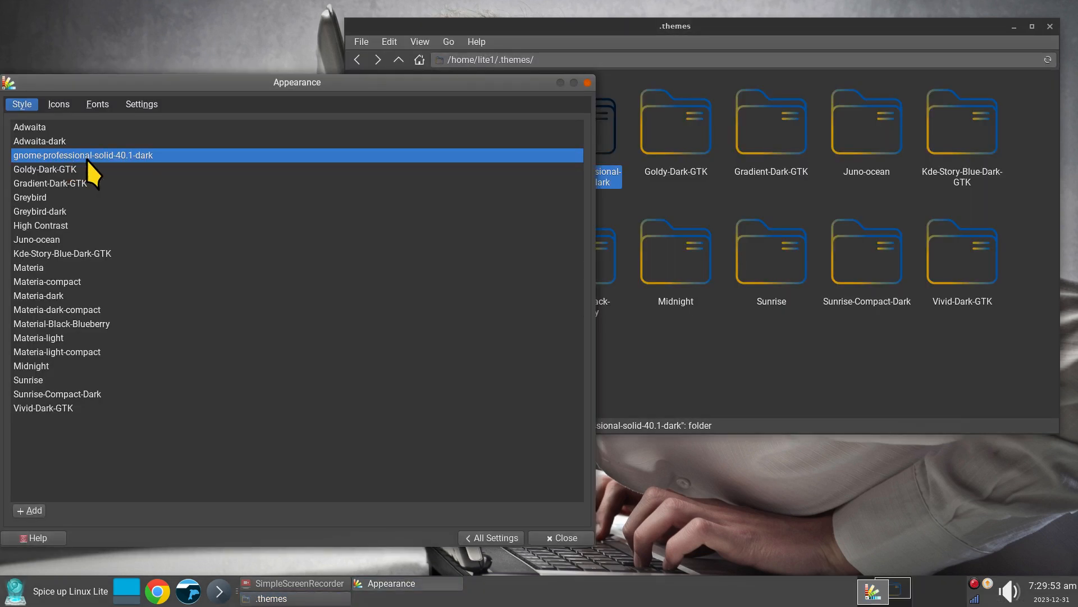
pyautogui.click(45, 199)
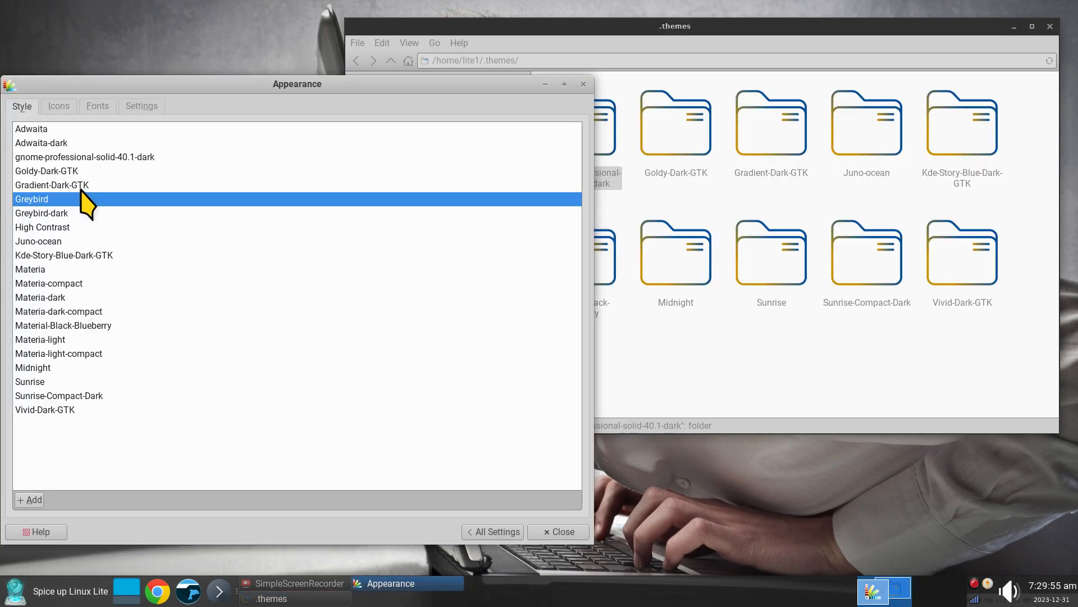
# Delete the gnome-professional-solid-40.1-dark folder from .themes
pyautogui.click(602, 134)
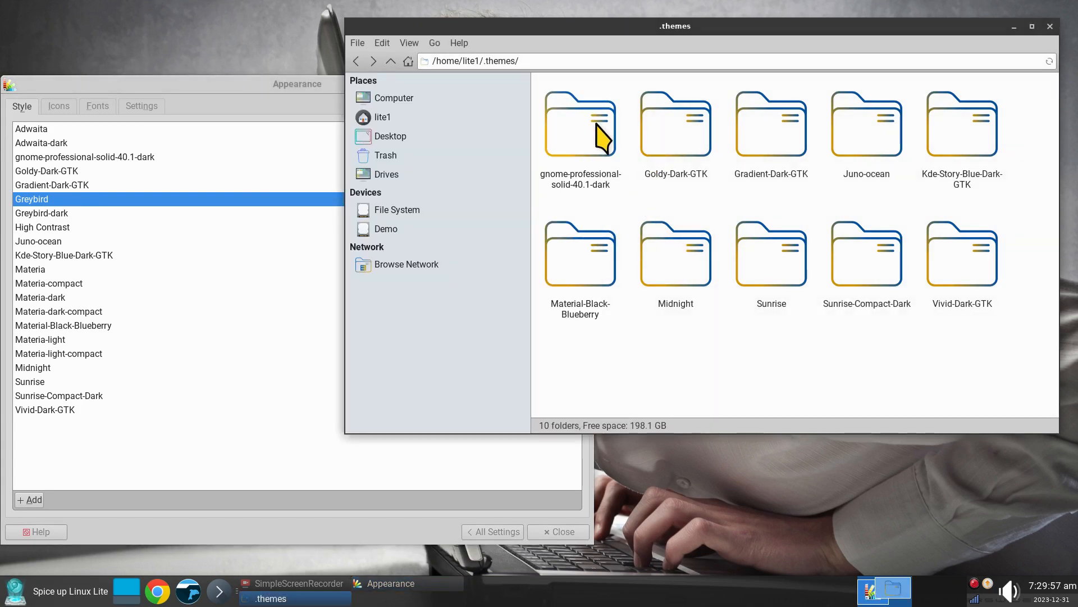
pyautogui.press('Delete')
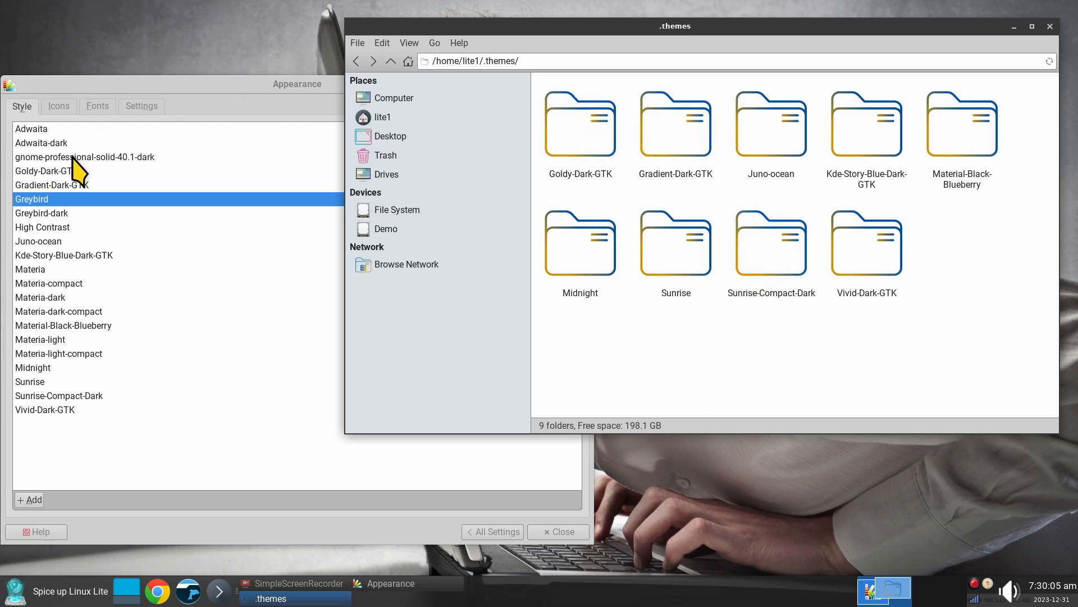
# Apply the Materia-dark style in the Appearance settings
pyautogui.click(184, 294)
pyautogui.click(184, 296)
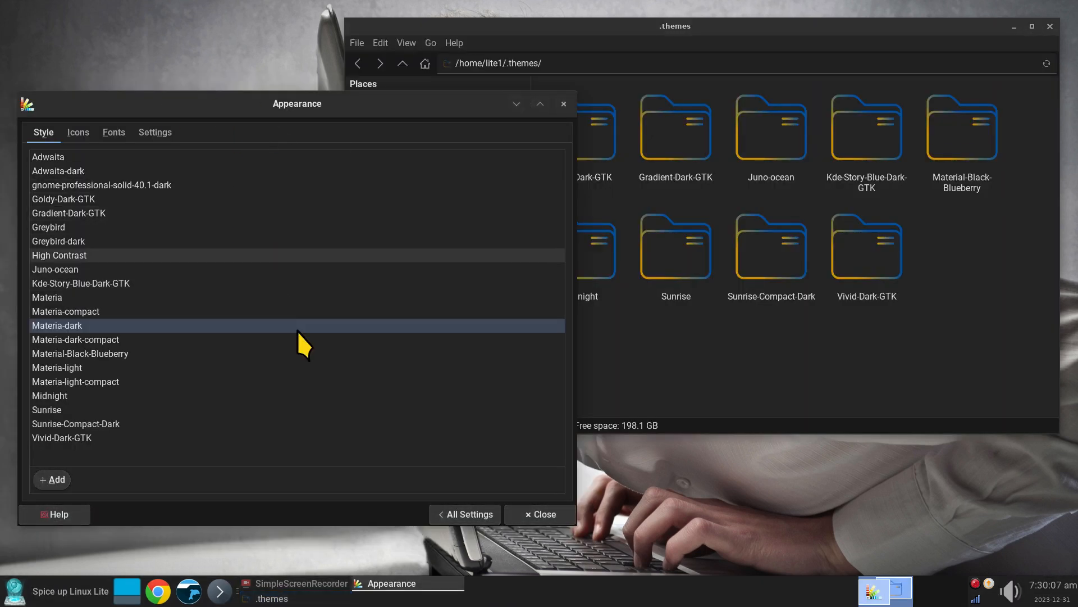
# Refresh the Appearance style list and restore the gnome-professional-solid-40.1-dark folder from the Trash
pyautogui.click(479, 514)
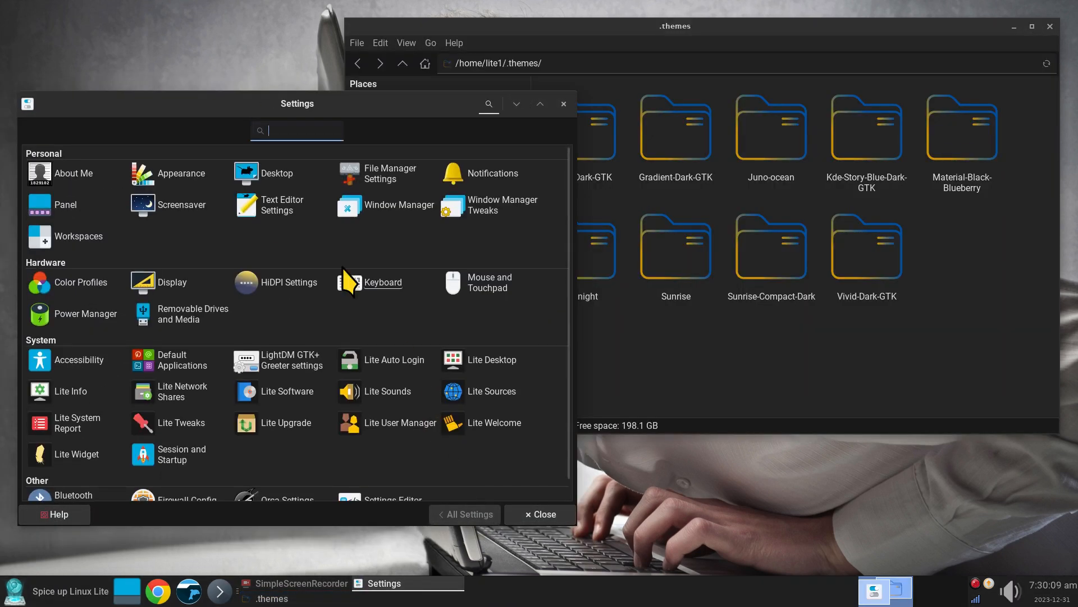
pyautogui.click(171, 175)
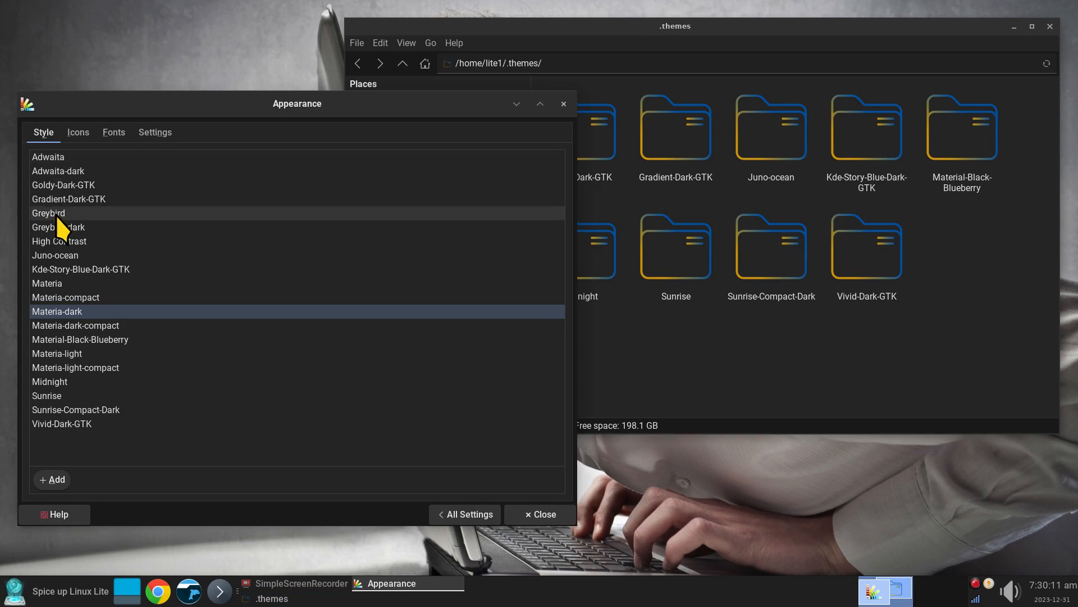
pyautogui.click(705, 363)
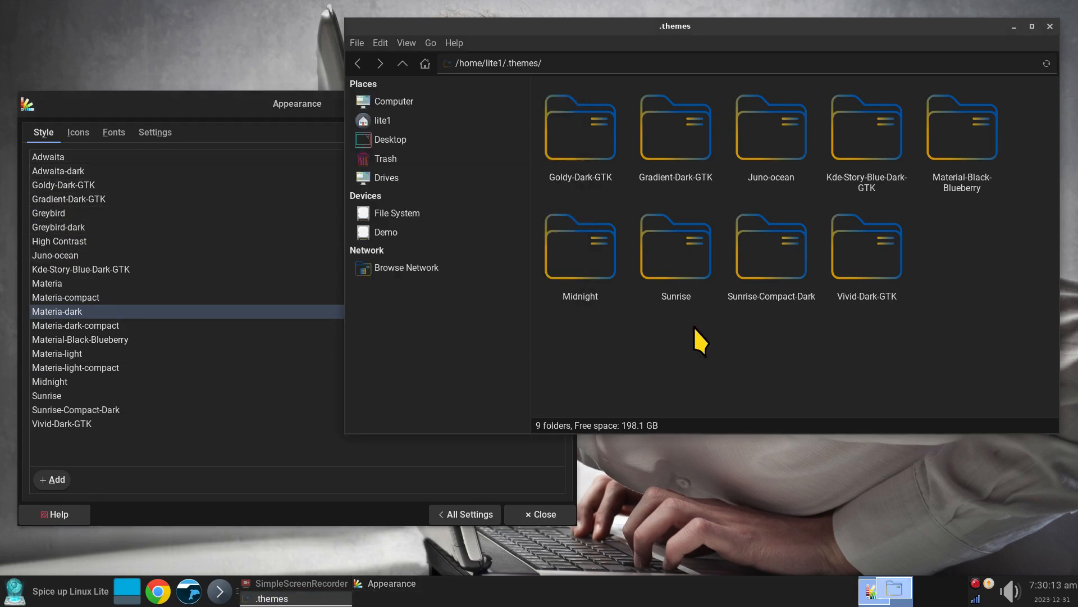
pyautogui.click(388, 160)
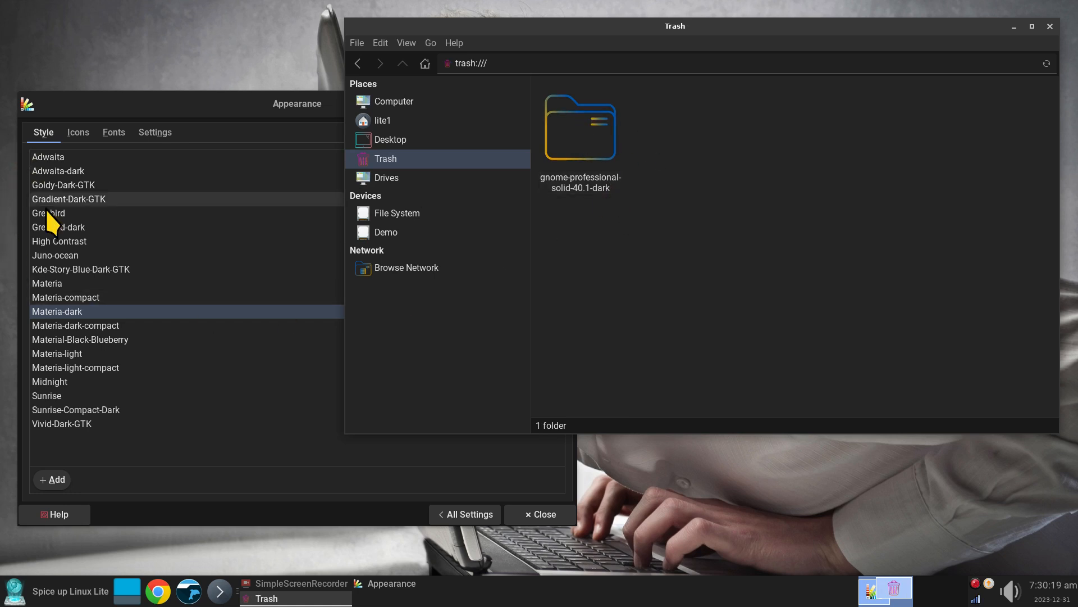
pyautogui.rightClick(576, 123)
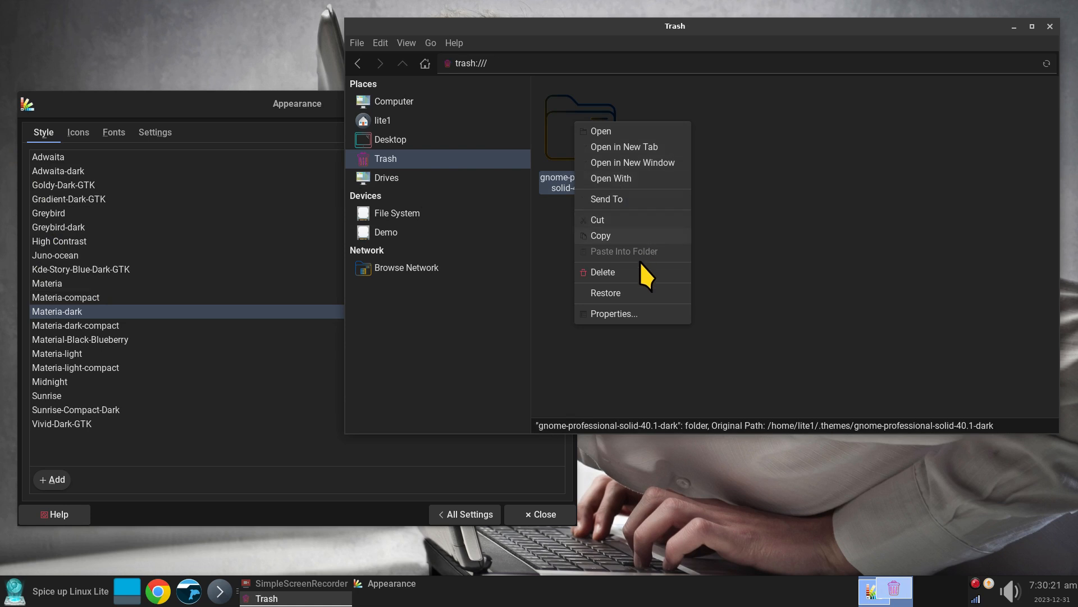
pyautogui.click(652, 293)
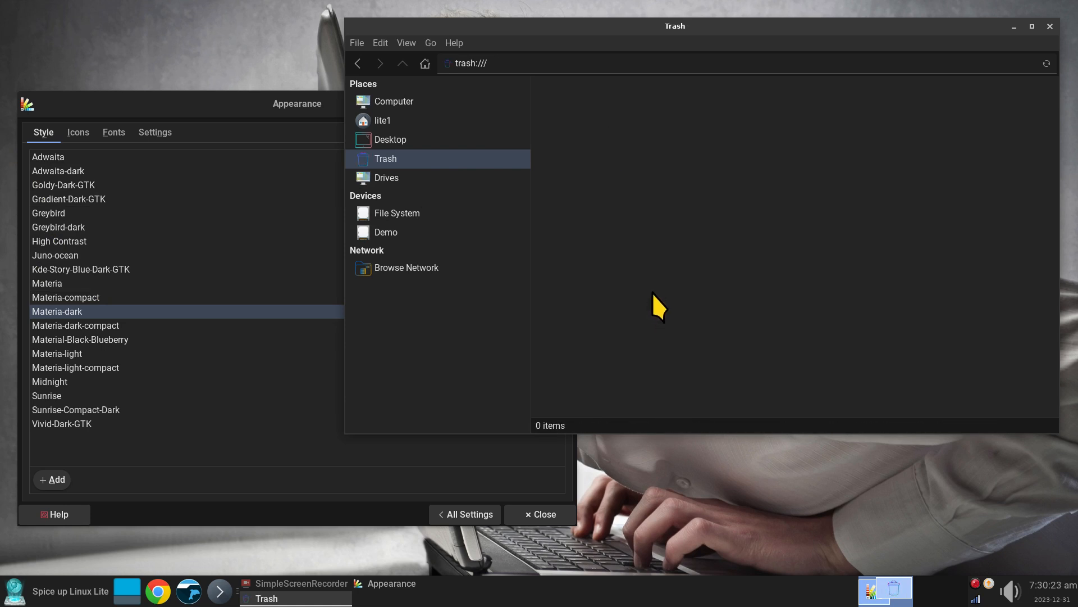
# Reload the Appearance styles, preview gnome-professional-solid-40.1-dark, open the home folder, and apply the Greybird style
pyautogui.click(472, 514)
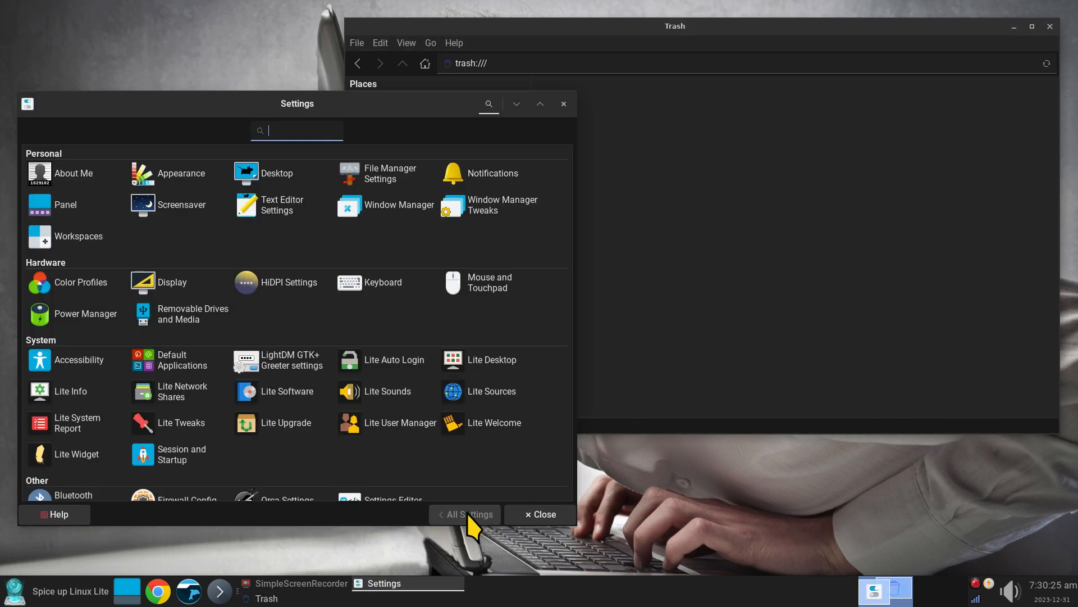
pyautogui.click(177, 168)
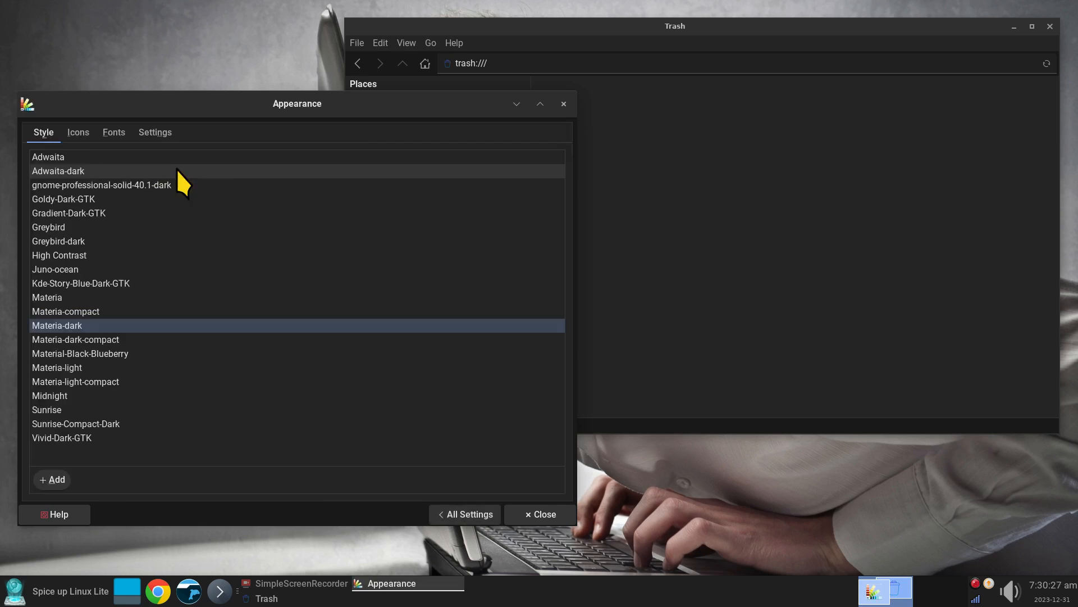
pyautogui.click(84, 184)
pyautogui.click(655, 176)
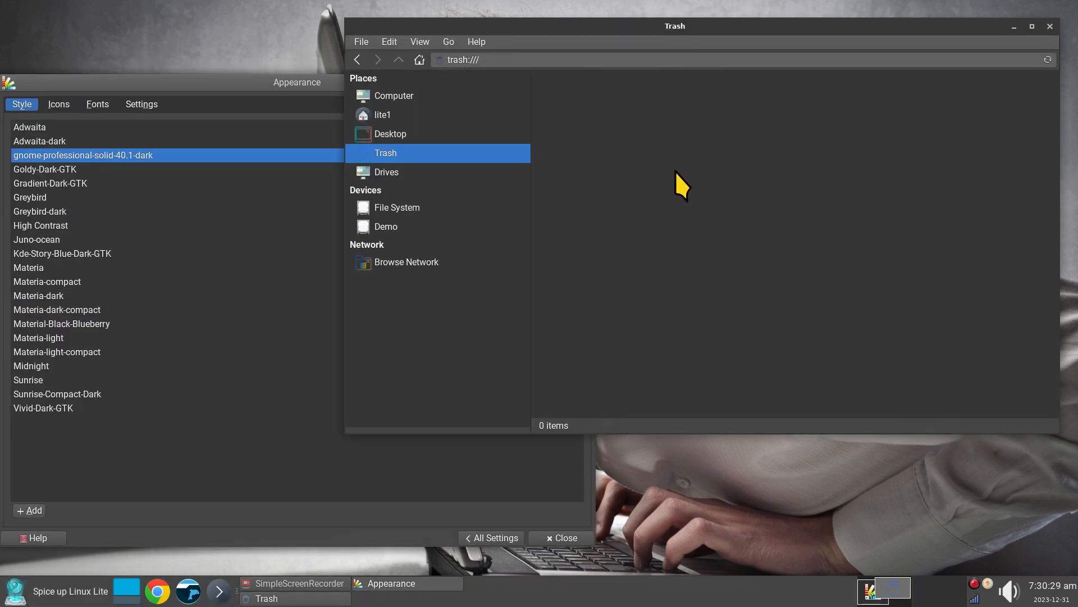
pyautogui.click(375, 115)
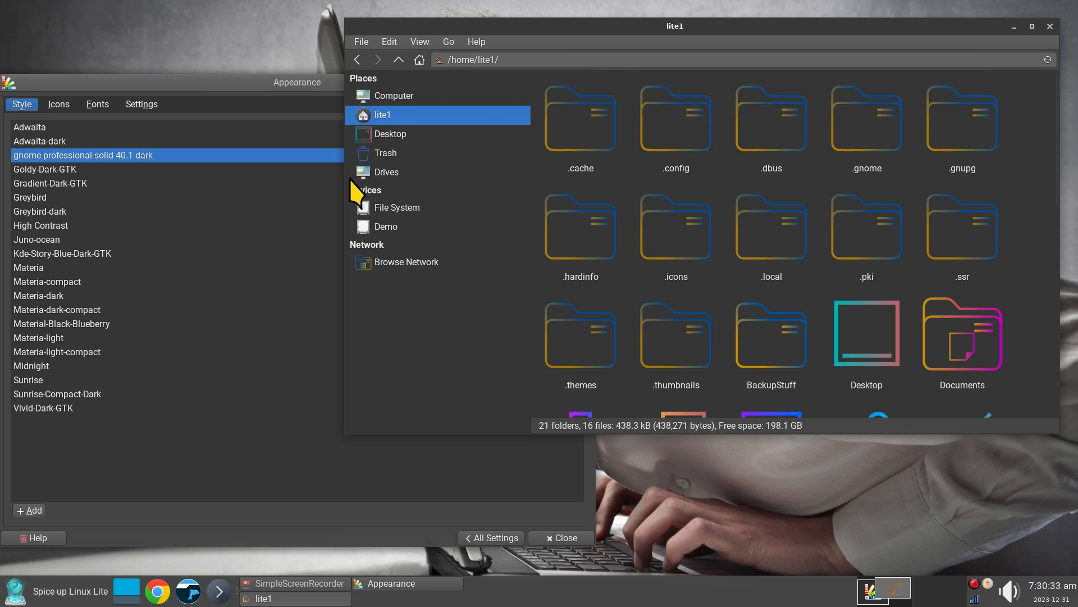
pyautogui.click(28, 198)
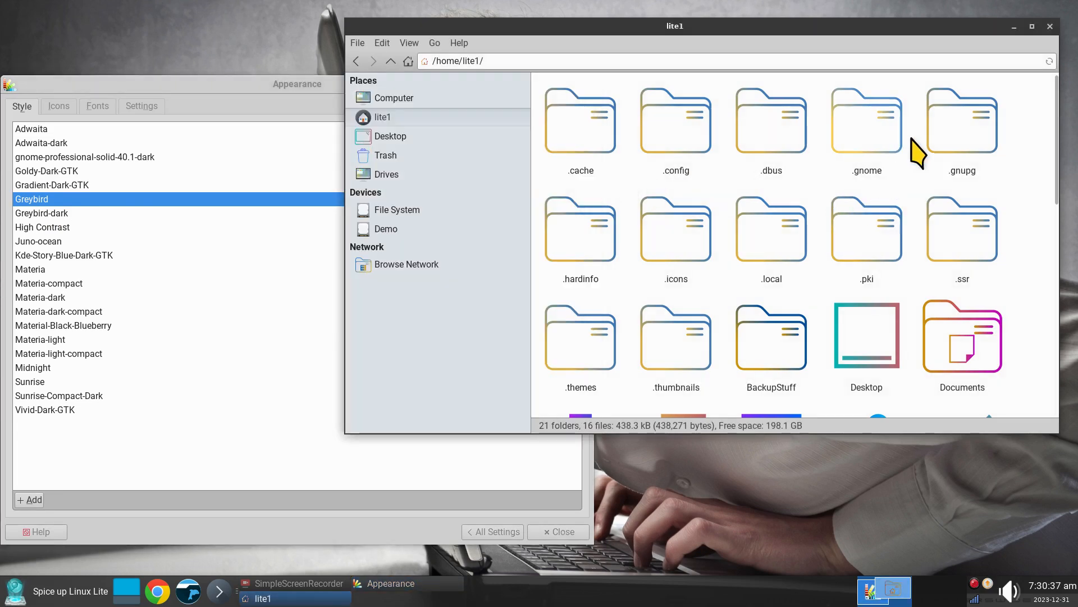
# Look through the .icons and .themes folders in the home folder, and toggle hidden files off and on again
pyautogui.doubleClick(694, 250)
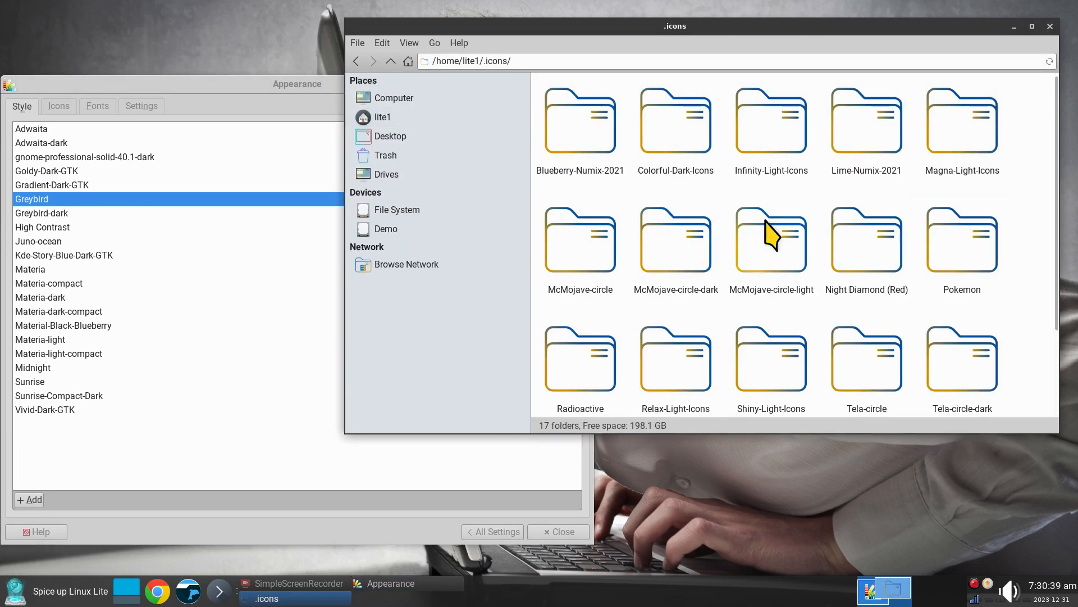
pyautogui.scroll(-3, 769, 275)
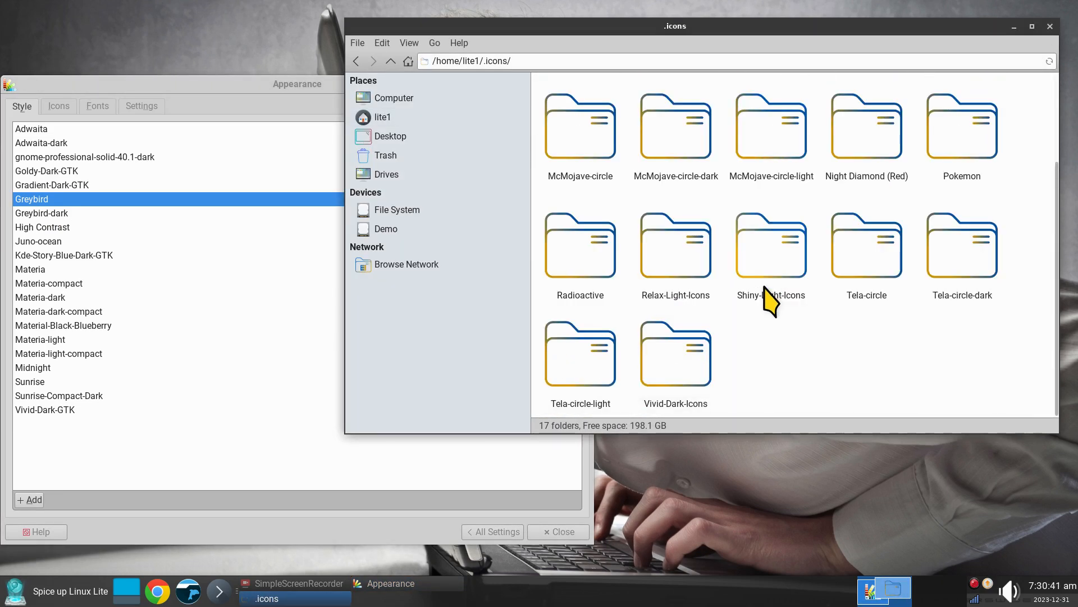
pyautogui.click(400, 118)
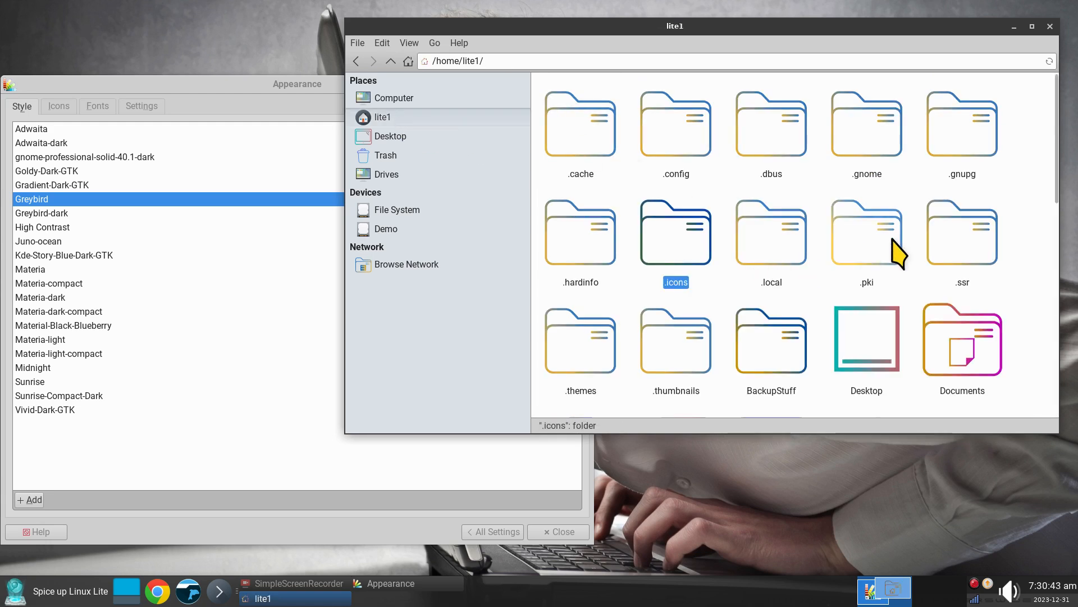
pyautogui.doubleClick(579, 367)
pyautogui.click(391, 61)
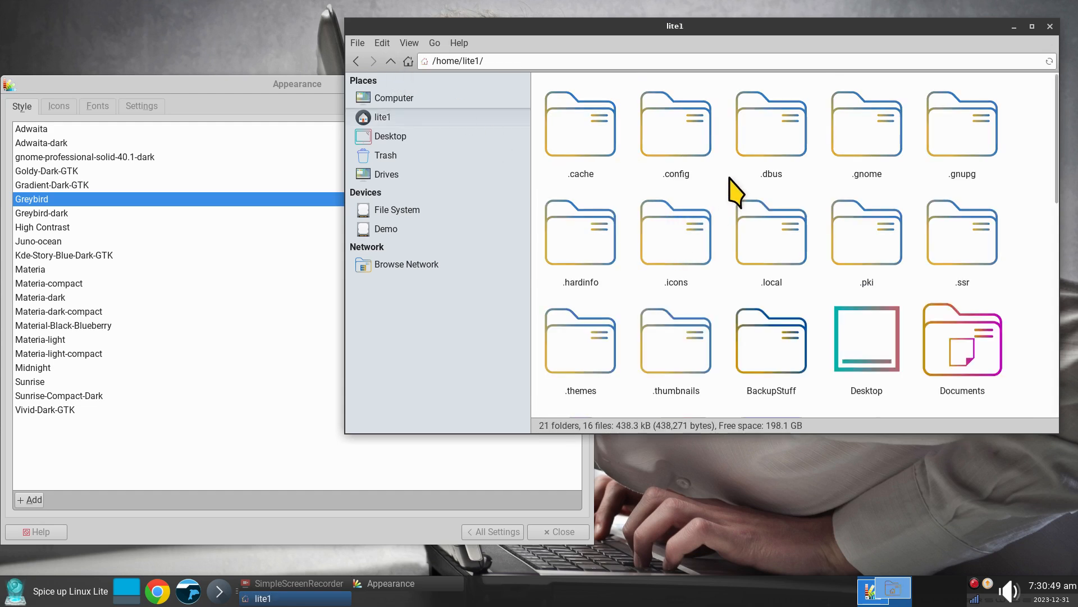
pyautogui.hotkey('ctrl', 'h')
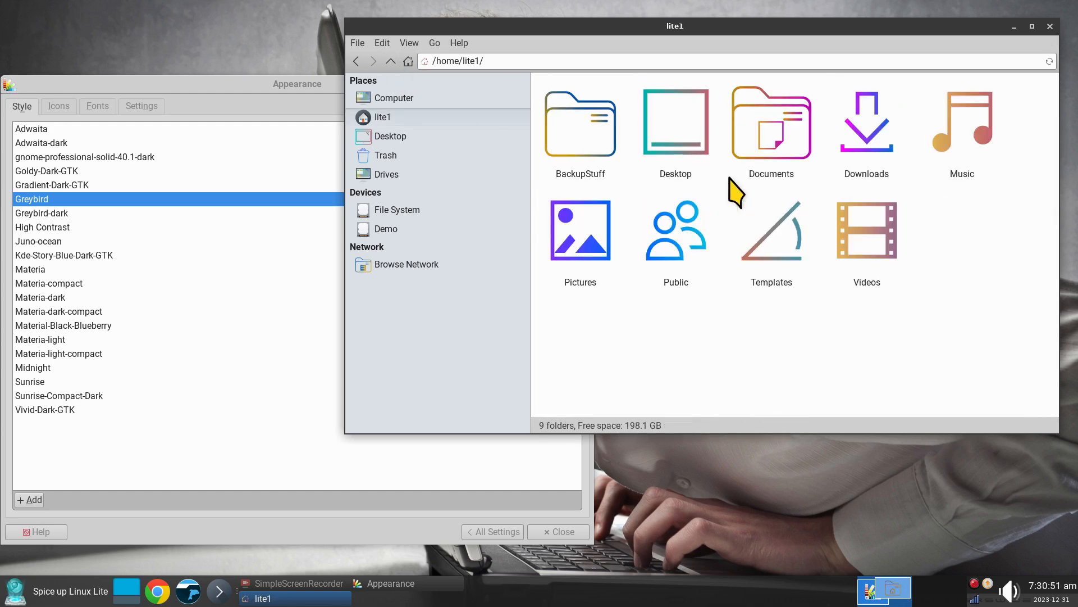
pyautogui.hotkey('ctrl', 'h')
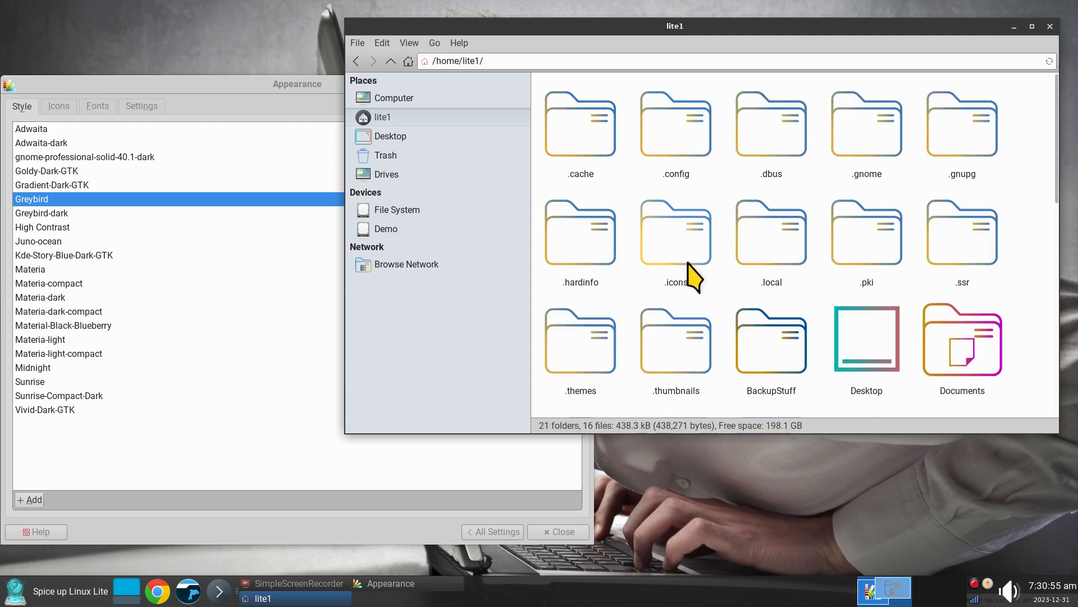
pyautogui.rightClick(711, 278)
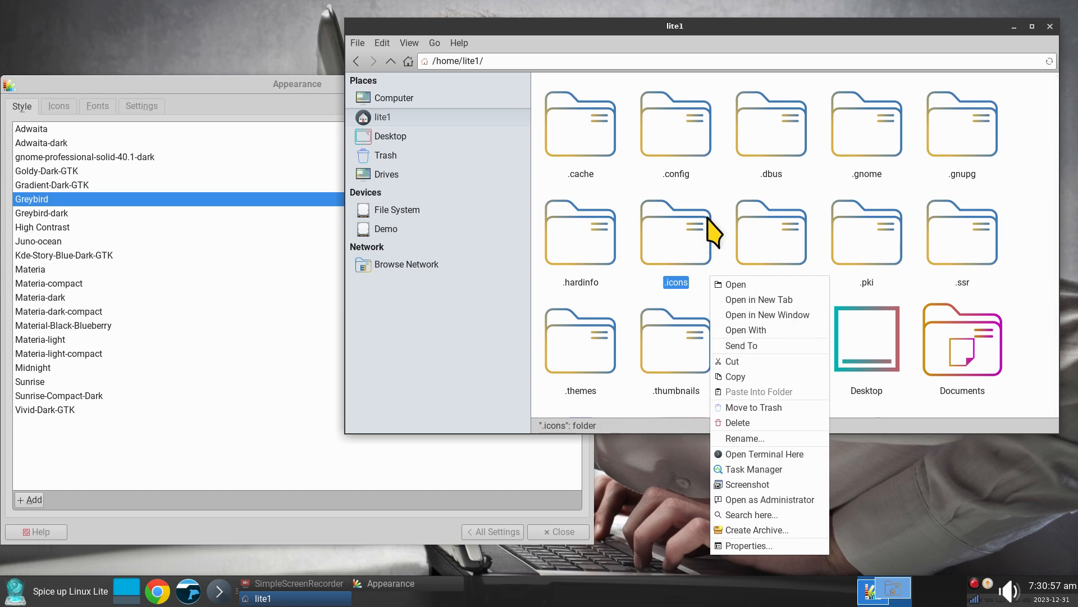
pyautogui.click(719, 191)
pyautogui.rightClick(721, 174)
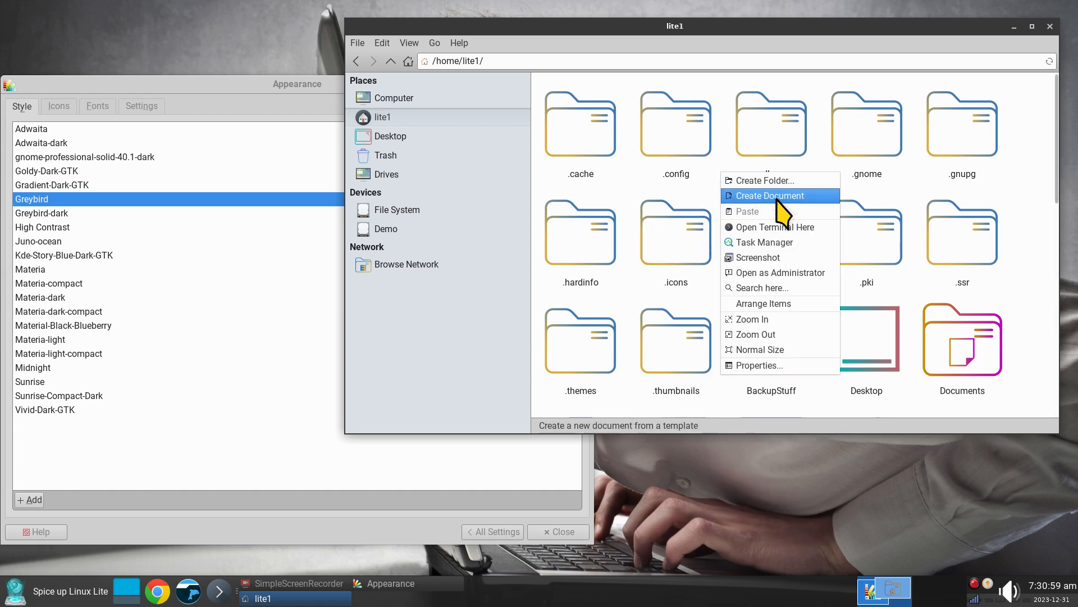
pyautogui.click(647, 296)
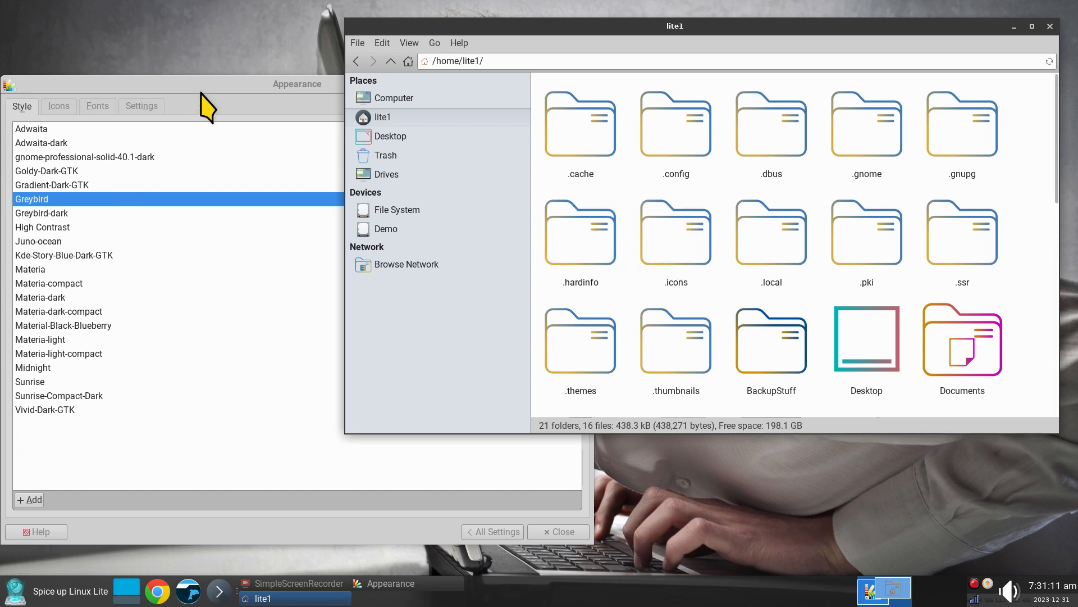
# Set the cursor theme to Default in the Mouse and Touchpad settings and close the settings window
pyautogui.click(228, 114)
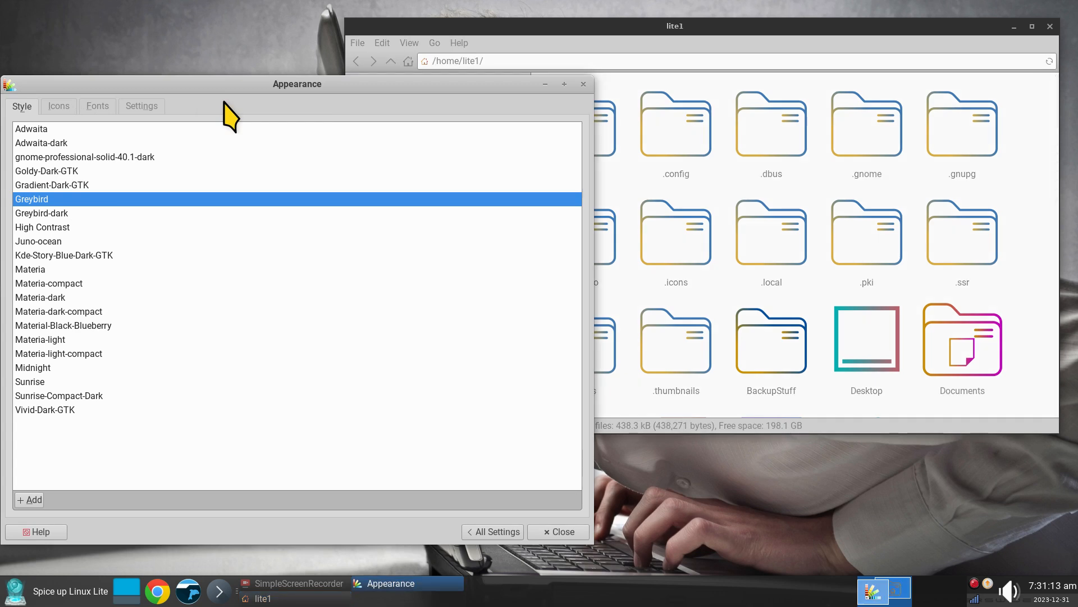
pyautogui.click(487, 531)
pyautogui.click(473, 257)
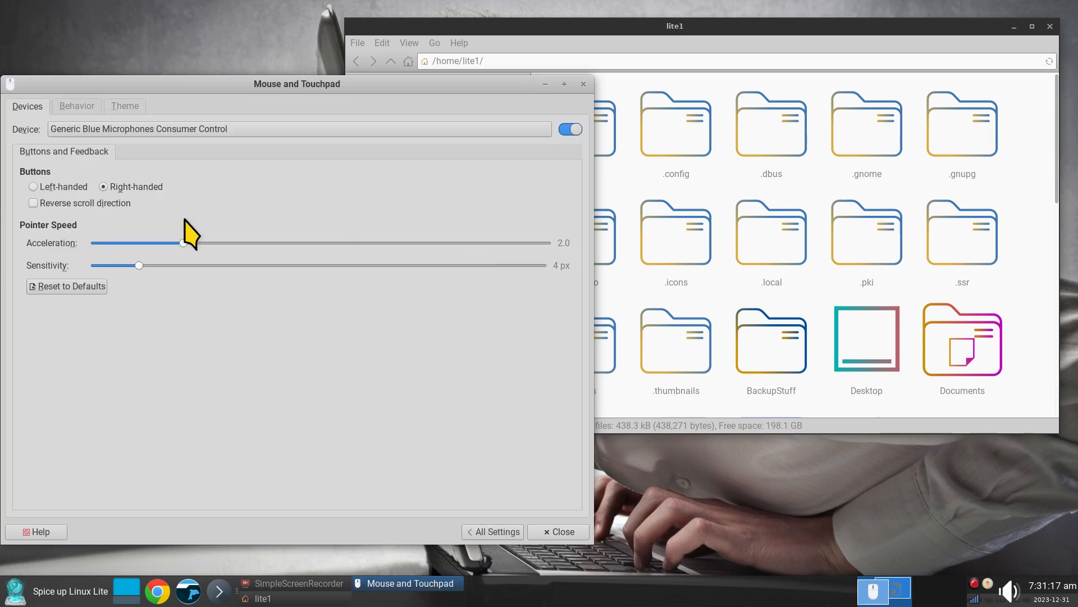
pyautogui.click(126, 102)
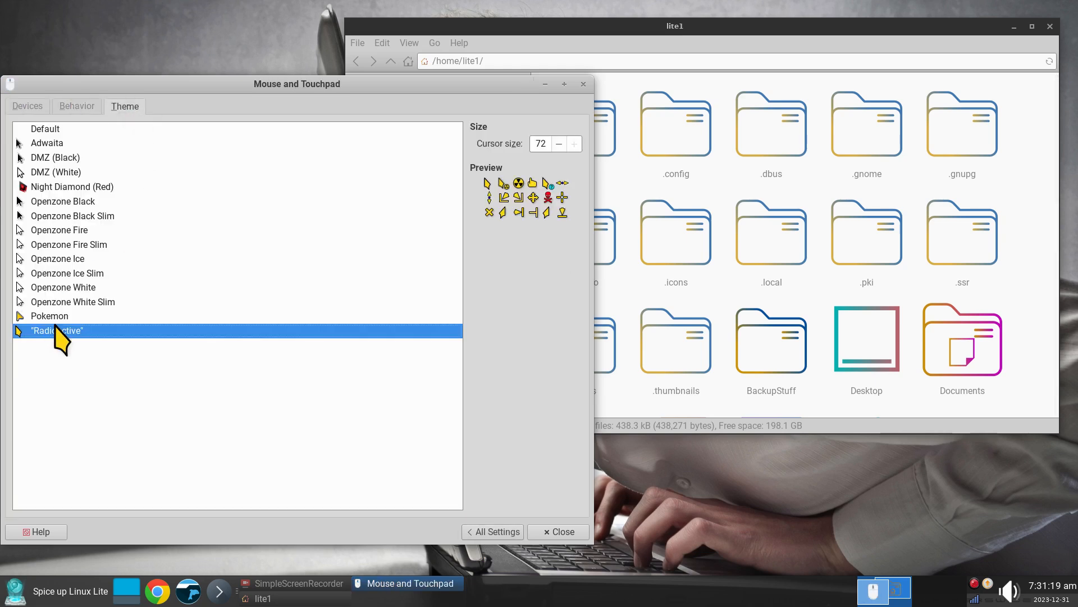
pyautogui.click(44, 129)
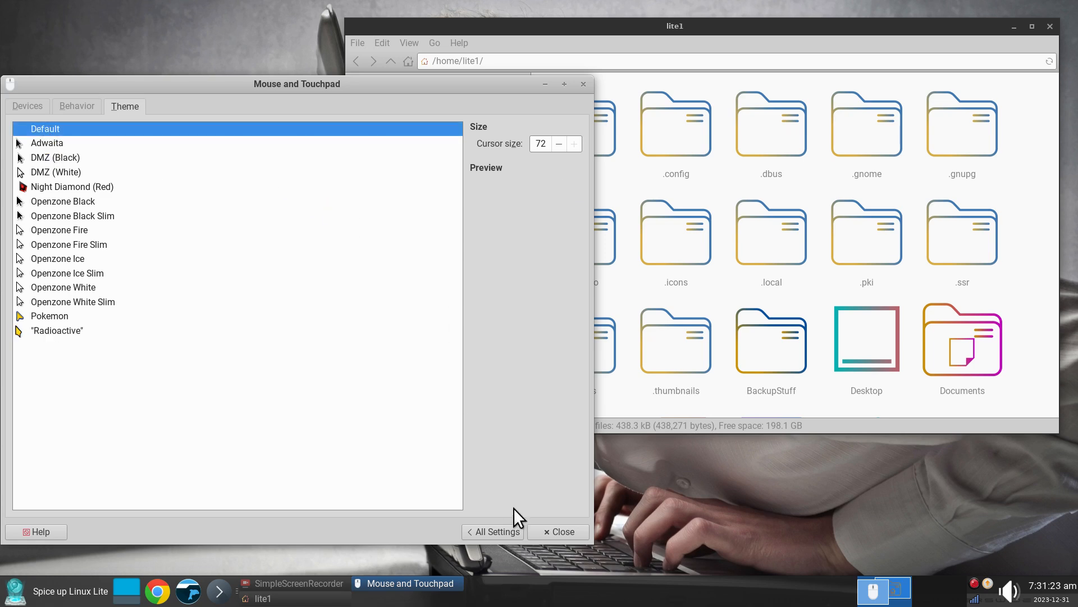
pyautogui.click(557, 531)
# Move the Radioactive cursor folder from the home folder's .icons directory to the Trash
pyautogui.doubleClick(684, 237)
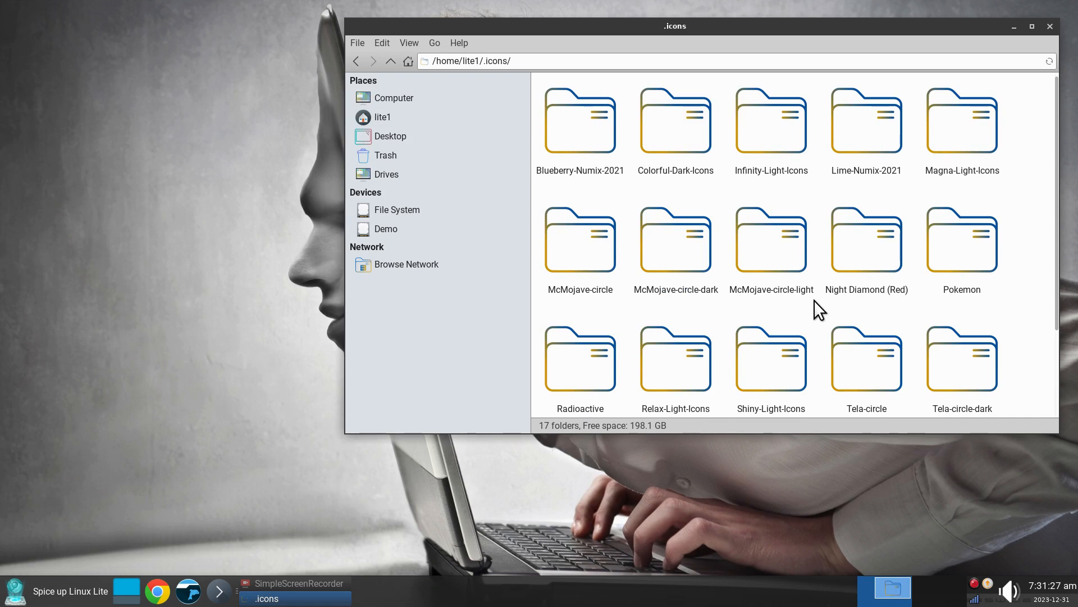
pyautogui.scroll(-1, 817, 295)
pyautogui.click(588, 332)
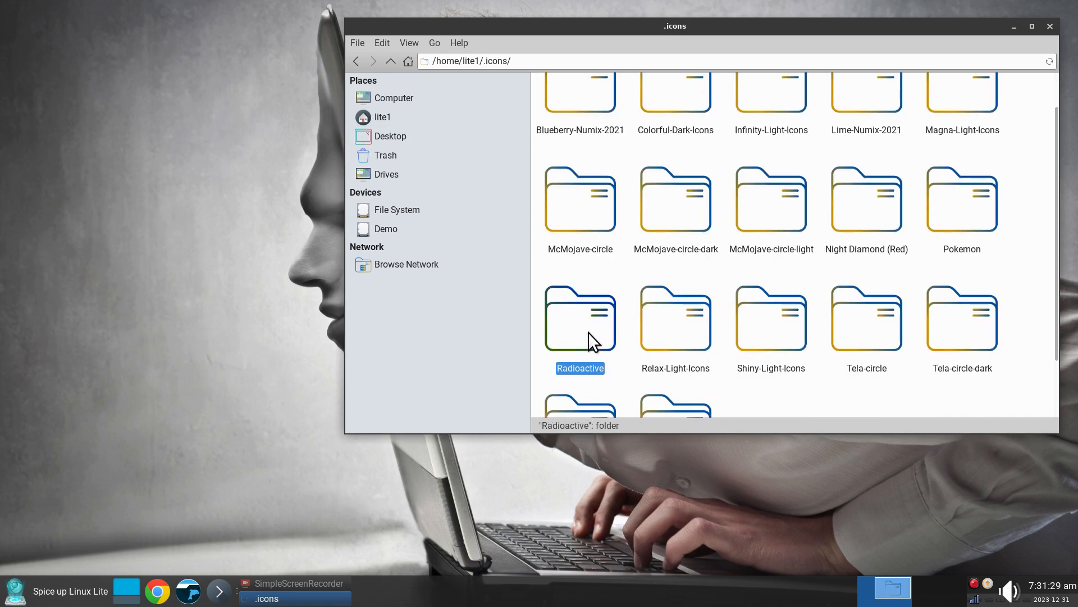
pyautogui.press('Delete')
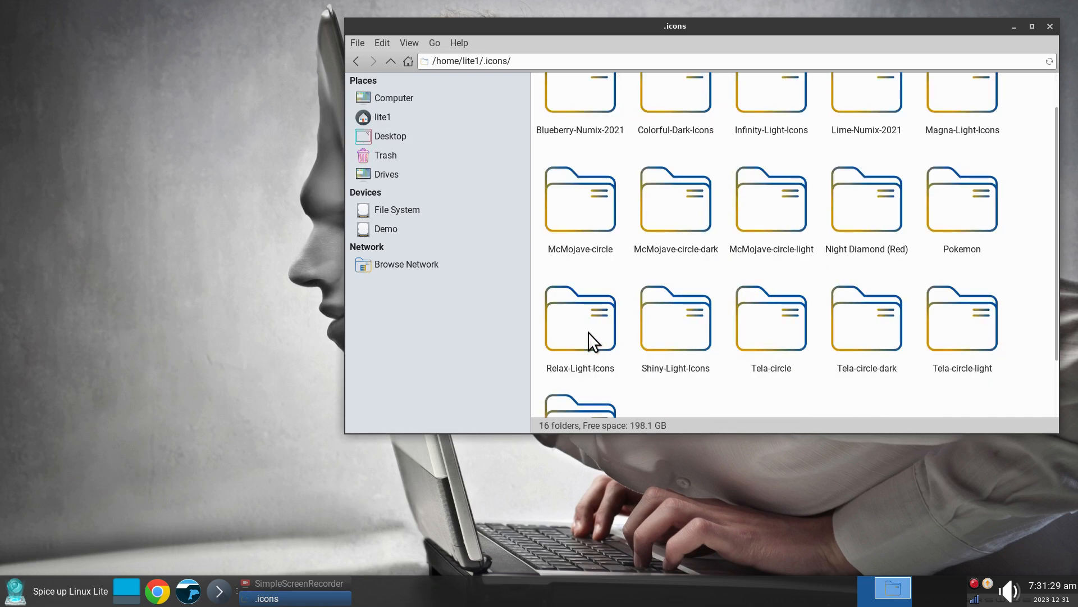
# Open the Downloads folder and examine the archives Radioactive.tar.gz, Spectrum-Color-Dark-Icons.tar.gz and 01-Tela-circle.tar.xz
pyautogui.click(399, 116)
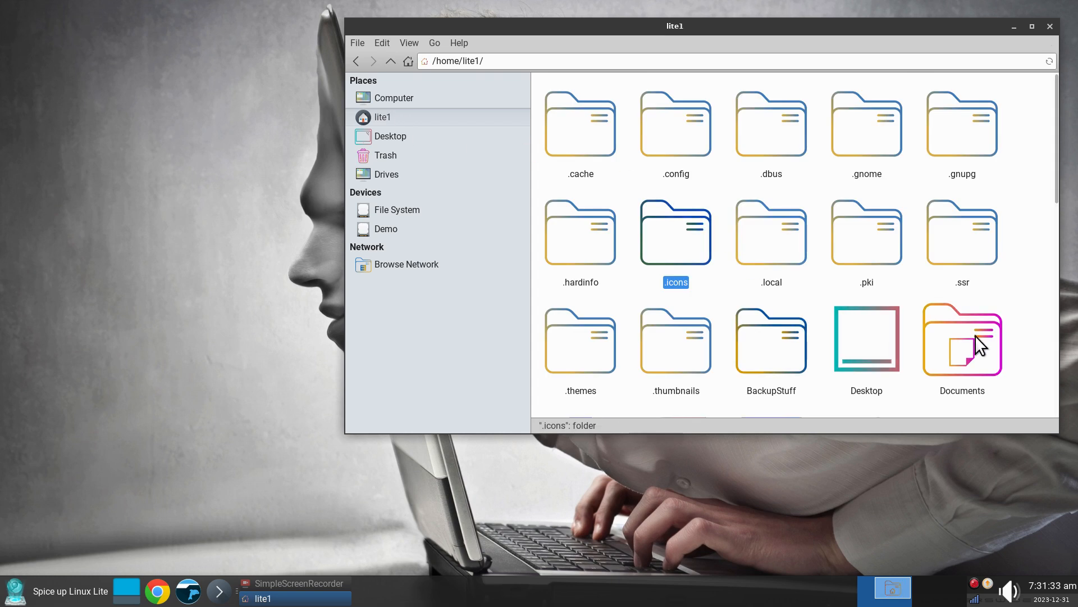
pyautogui.scroll(-4, 857, 270)
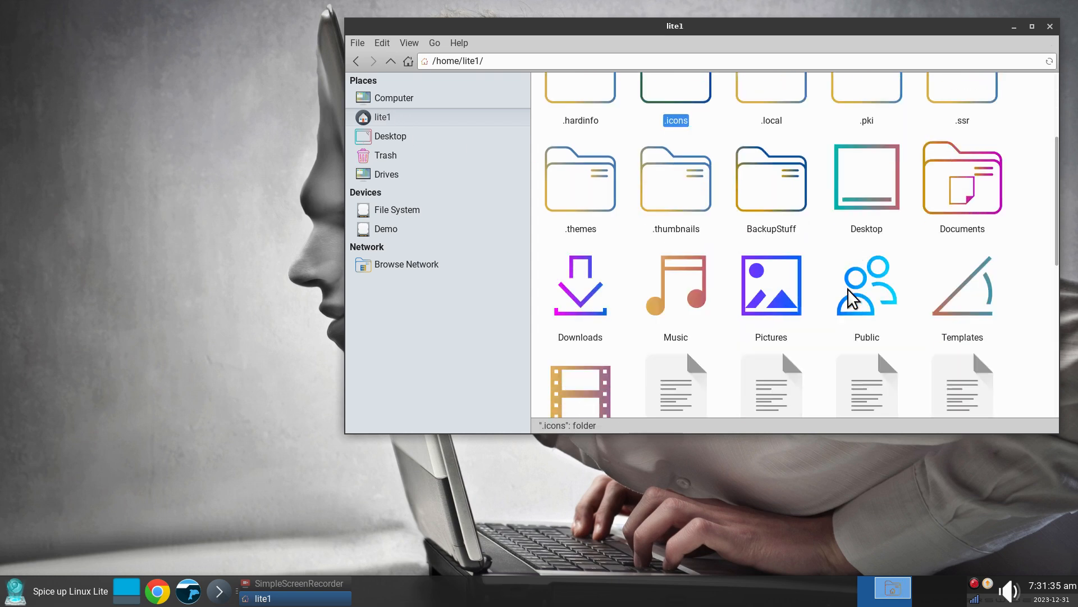
pyautogui.doubleClick(577, 287)
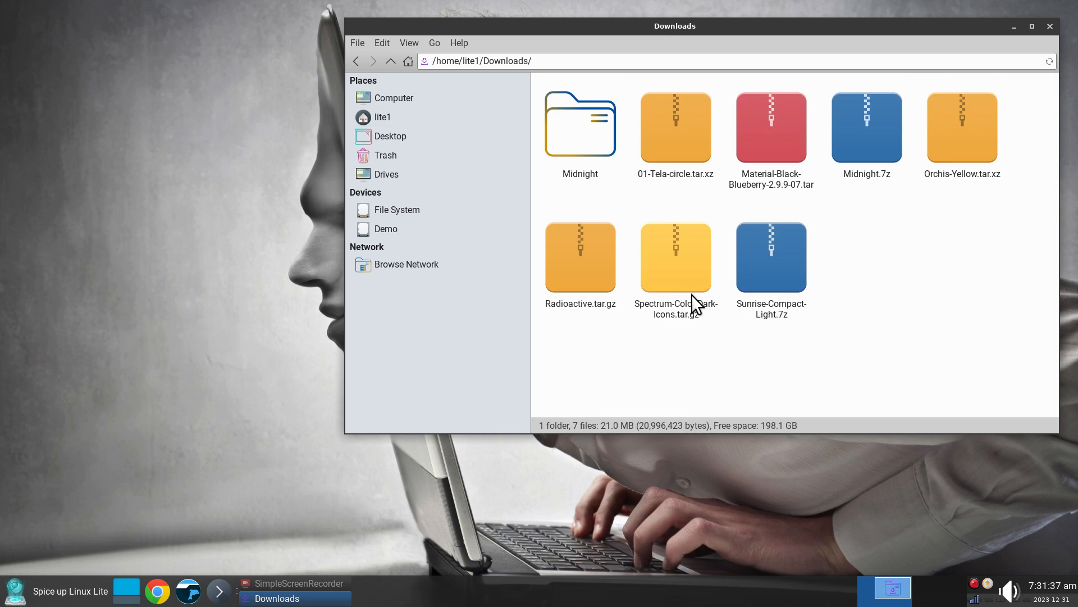
pyautogui.click(572, 283)
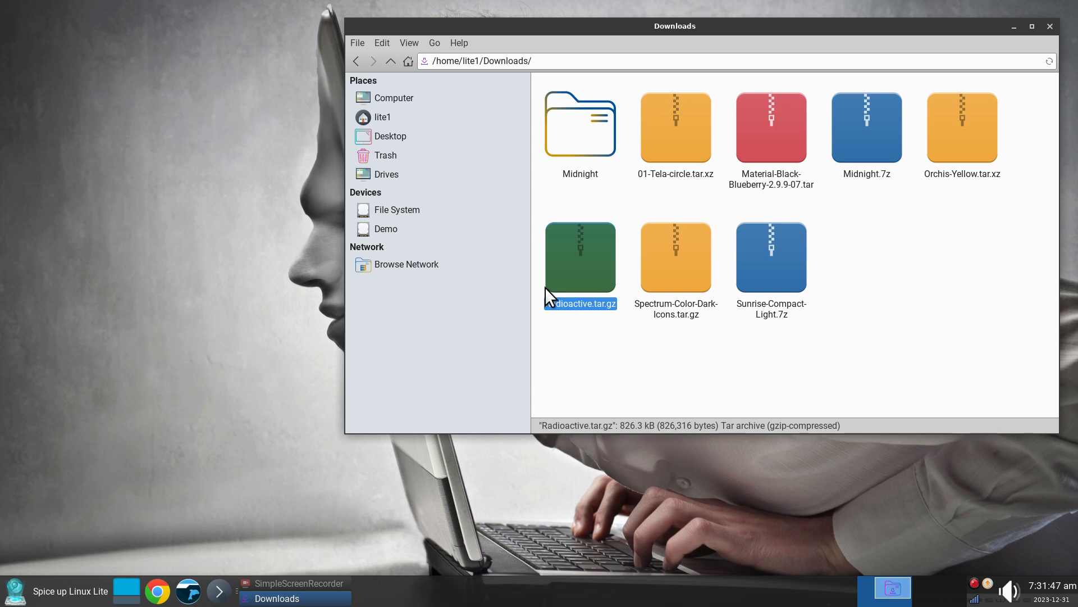
pyautogui.click(677, 312)
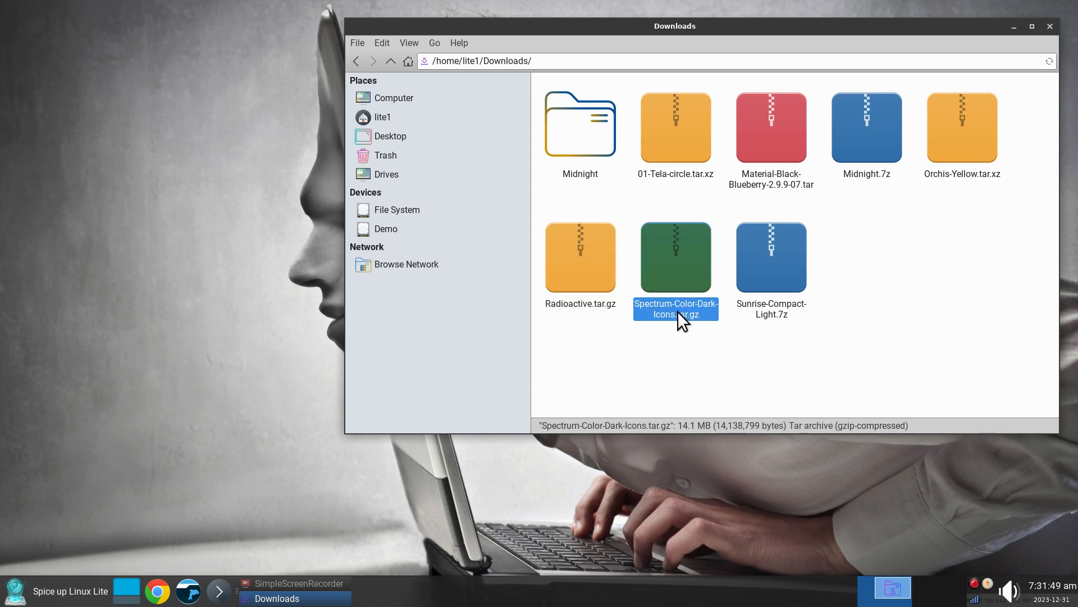
pyautogui.click(688, 147)
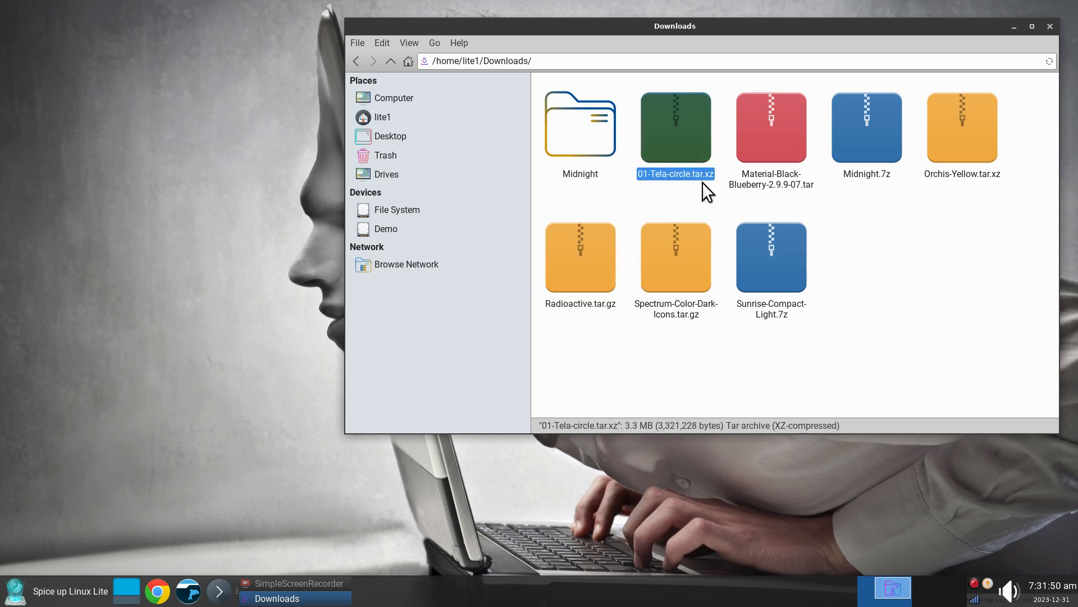
pyautogui.click(689, 320)
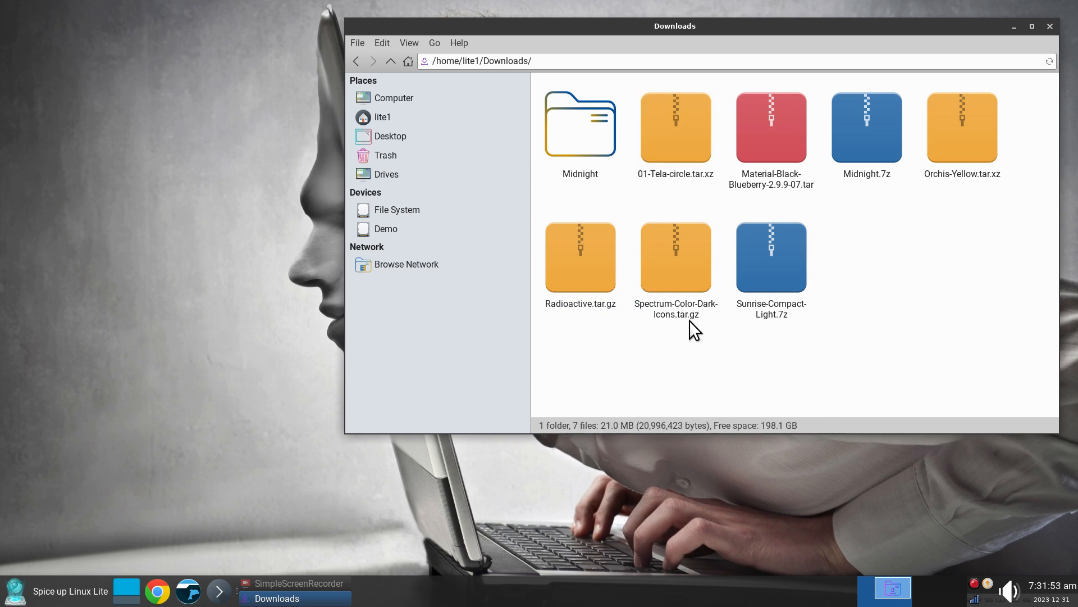
pyautogui.click(701, 168)
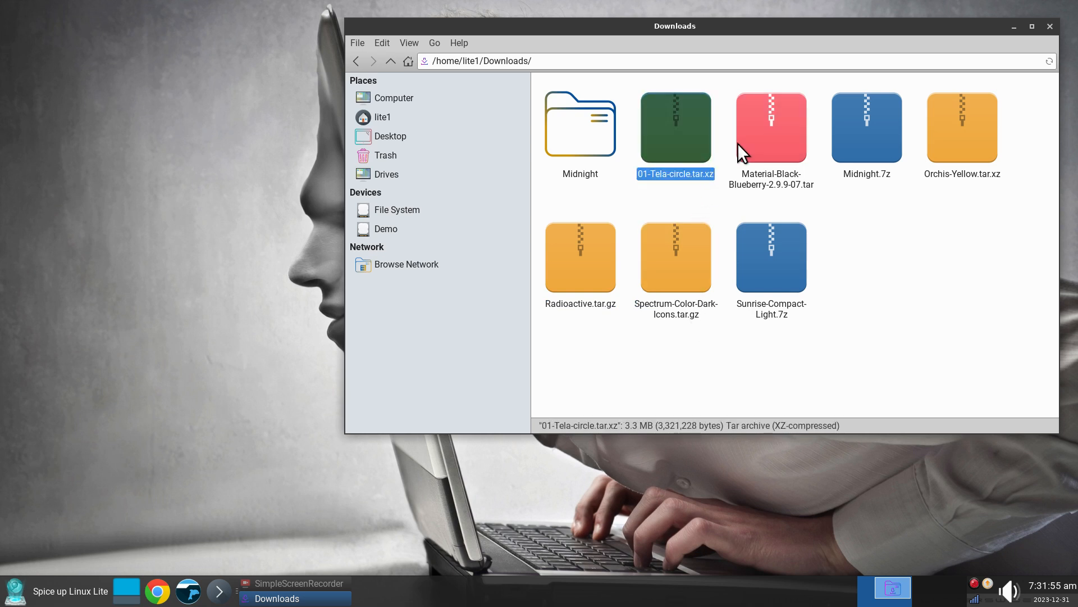
# Check the Material-Black-Blueberry, Sunrise-Compact-Light and Radioactive archives, and move the extracted Midnight folder from Downloads to the Trash
pyautogui.click(792, 186)
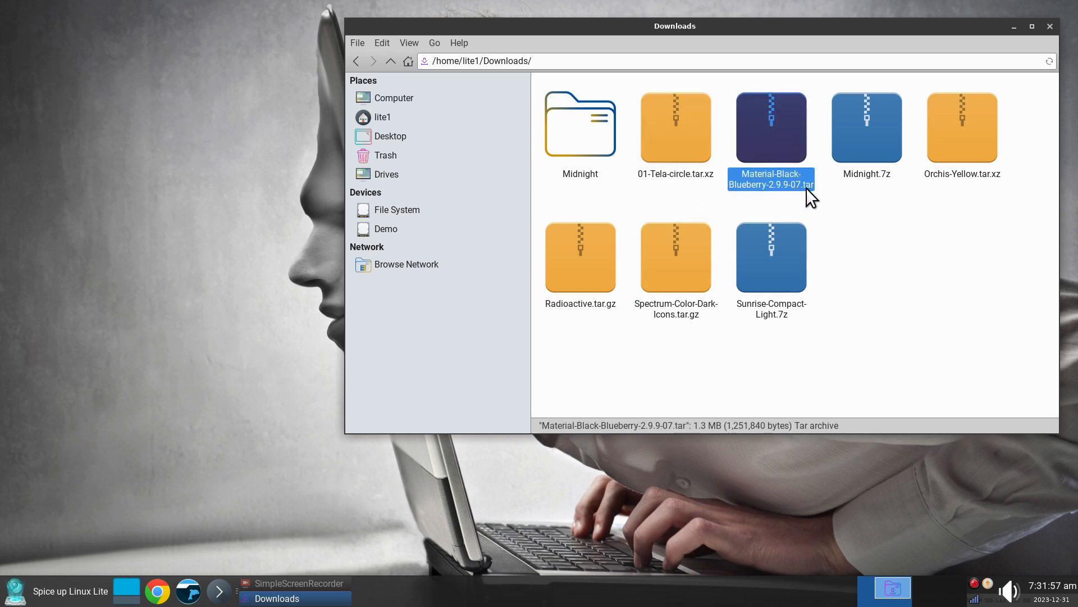
pyautogui.click(787, 260)
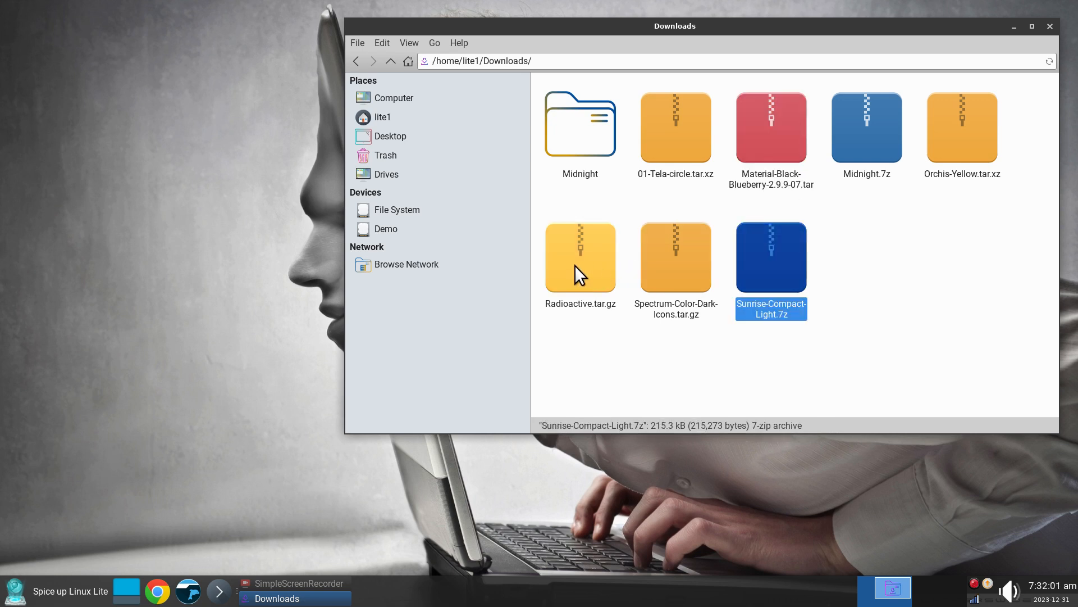
pyautogui.click(579, 247)
pyautogui.click(591, 130)
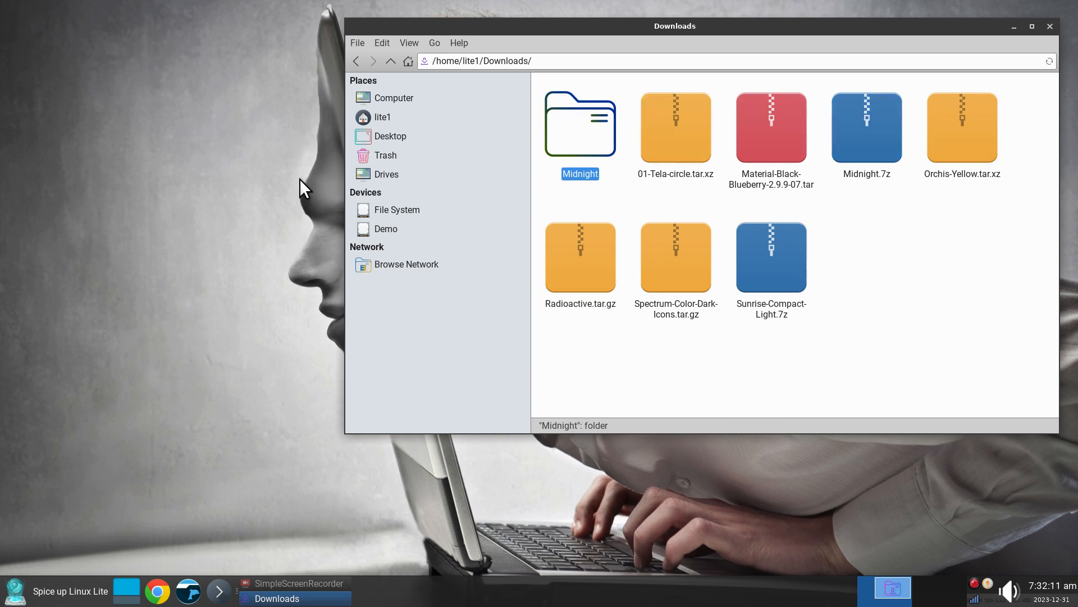
pyautogui.press('Delete')
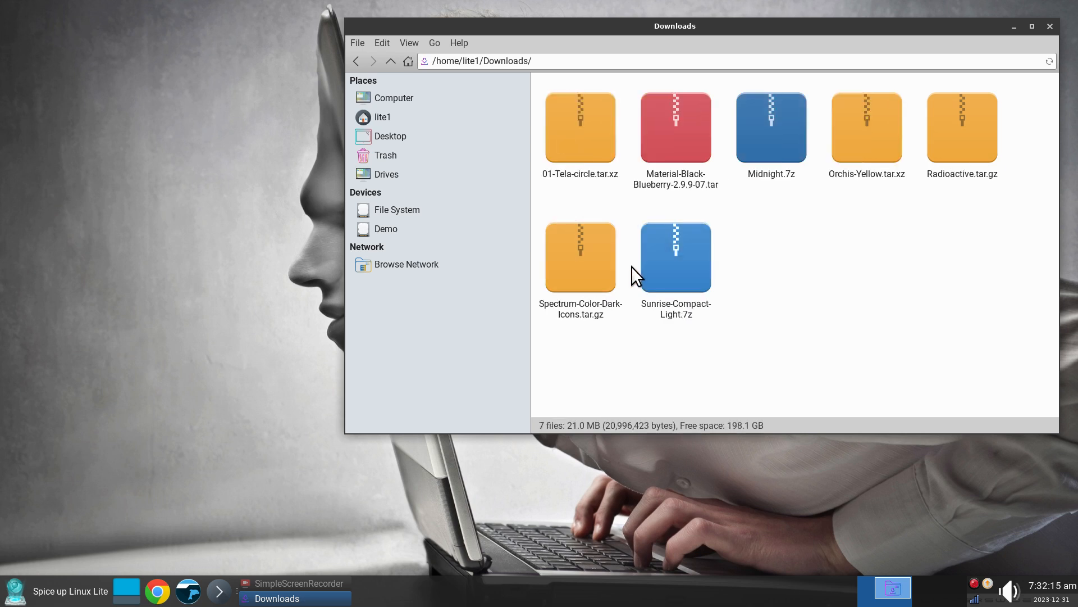
# Try to install Radioactive.tar.gz from Downloads as a new style in the Appearance settings
pyautogui.click(979, 123)
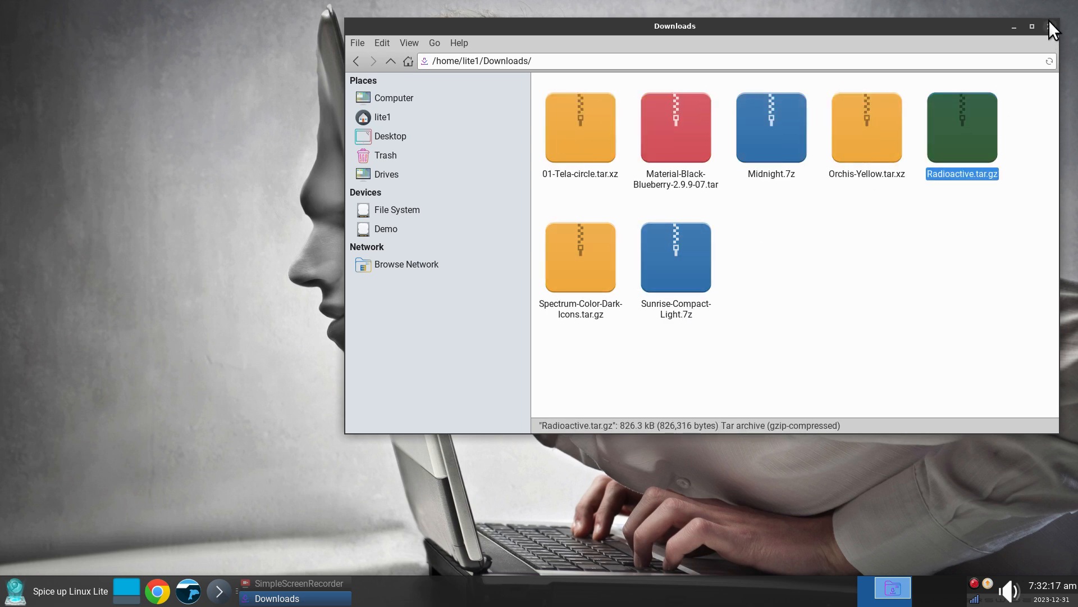
pyautogui.click(19, 600)
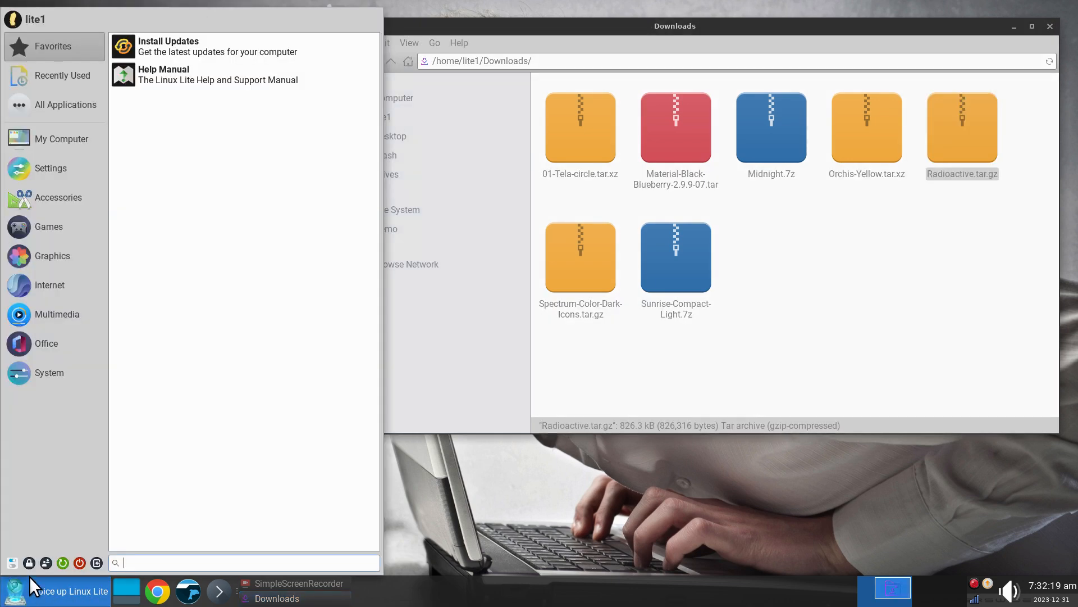
pyautogui.click(10, 565)
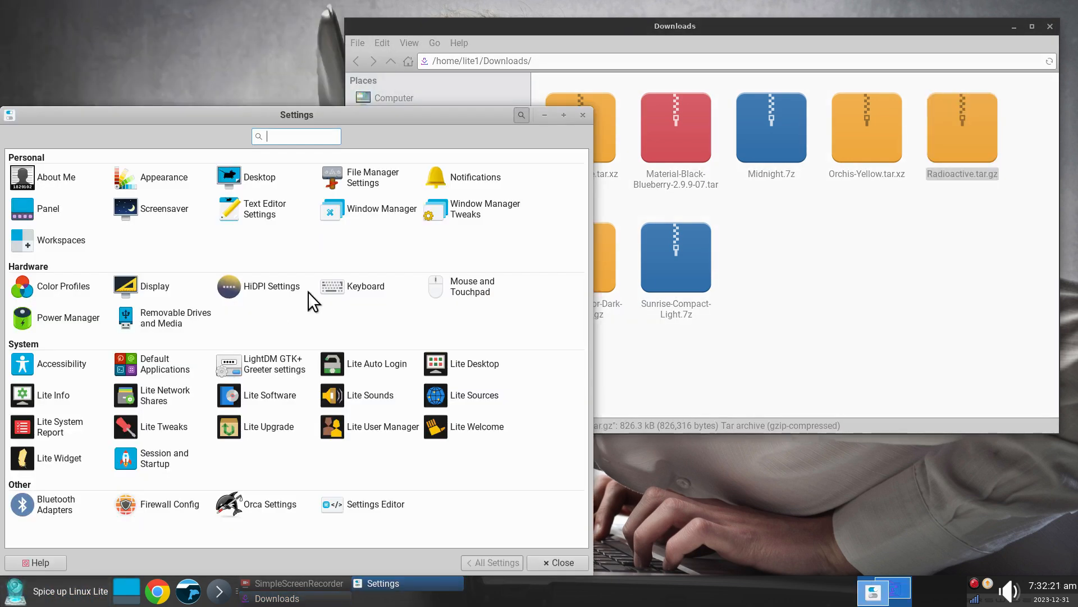
pyautogui.click(148, 178)
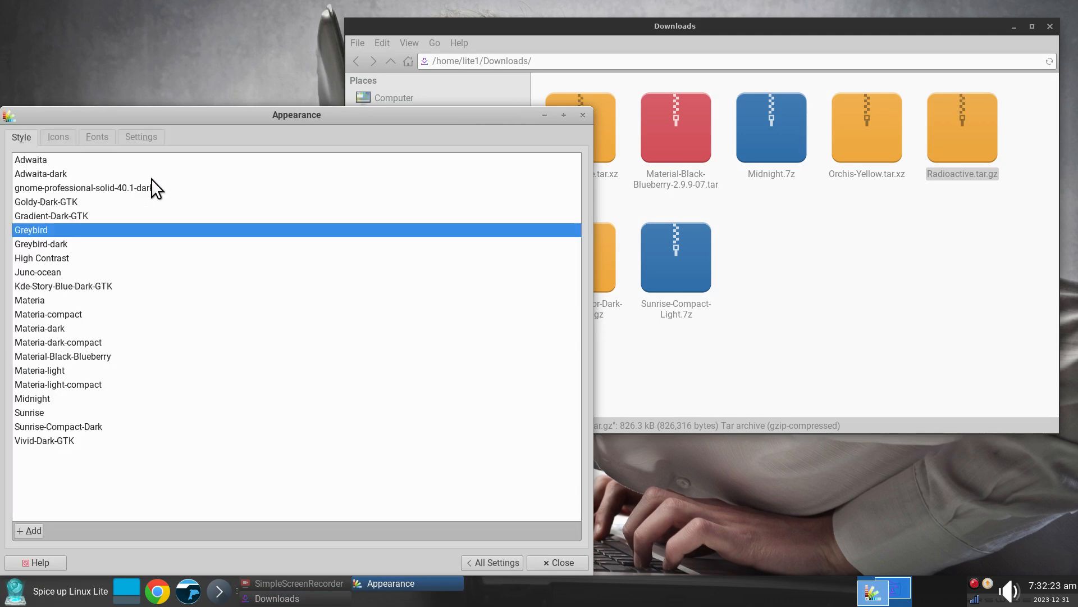
pyautogui.click(31, 531)
pyautogui.click(76, 273)
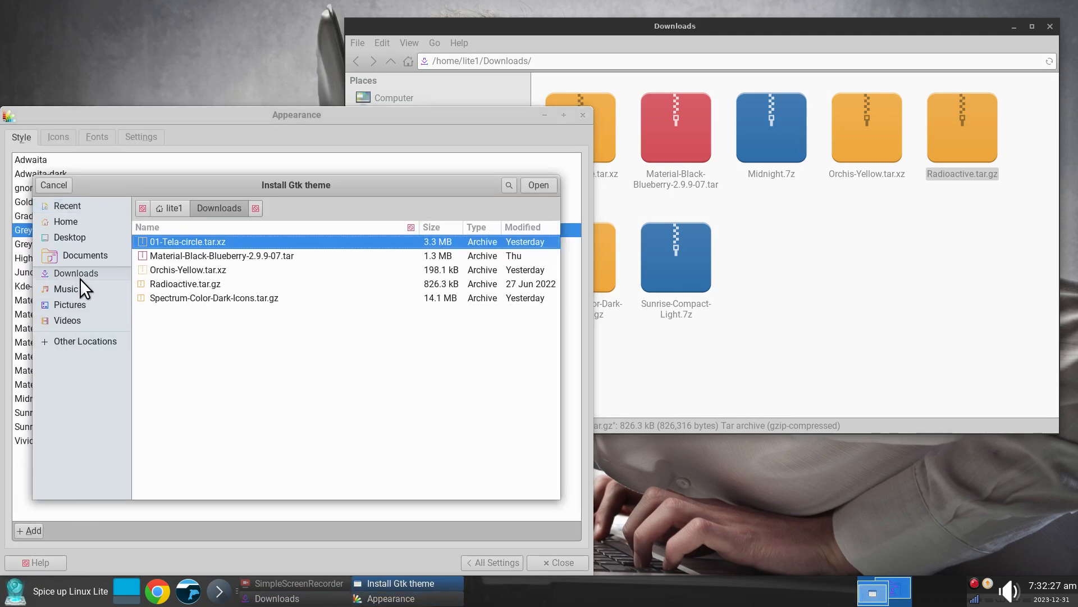
pyautogui.click(188, 284)
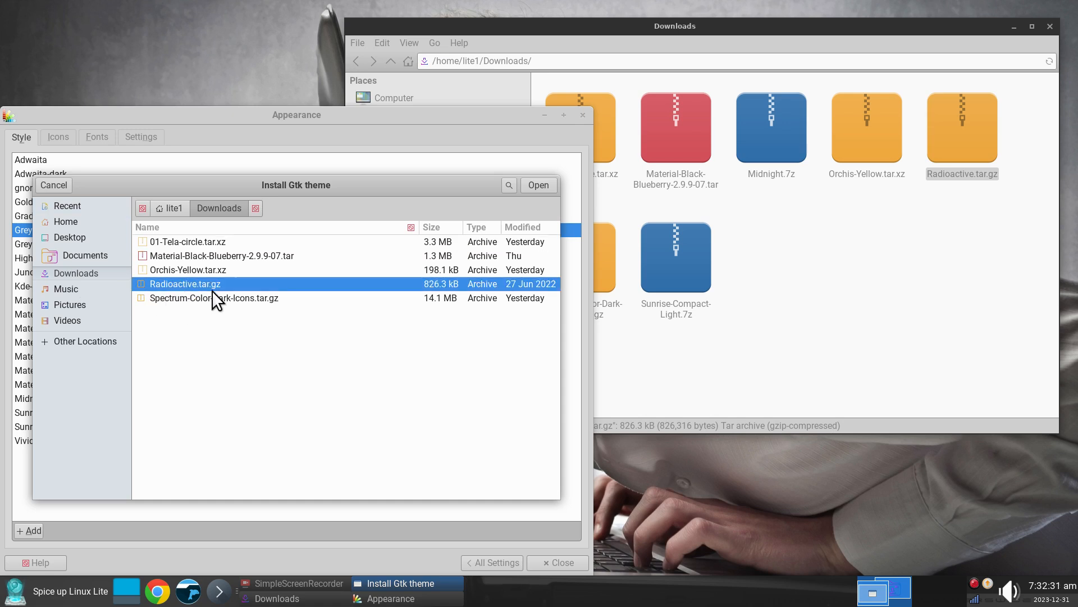
pyautogui.click(537, 185)
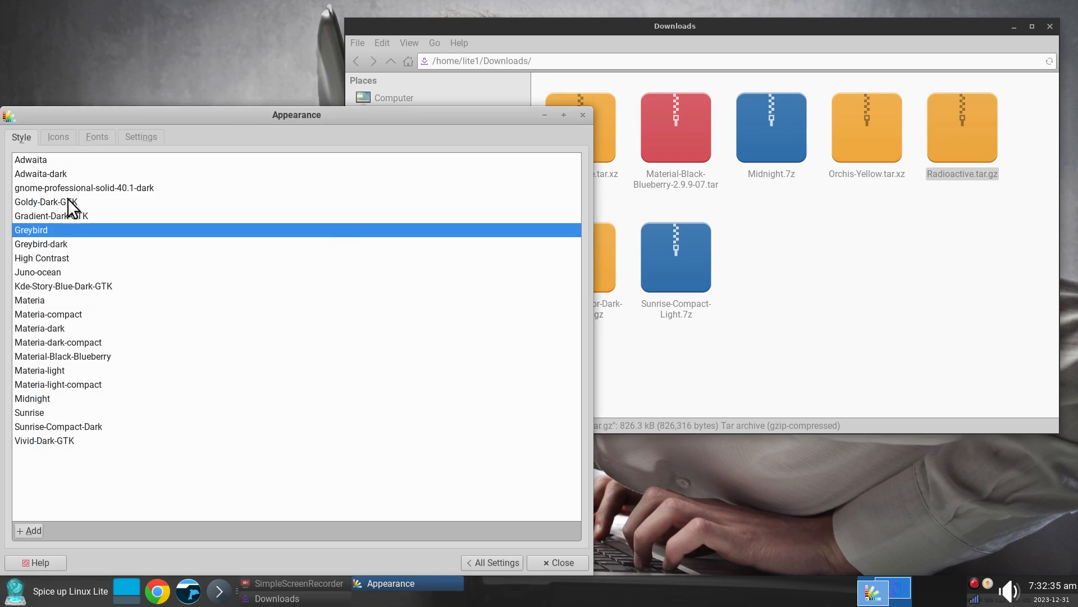
# Check the cursor theme list in the Mouse and Touchpad settings for Radioactive
pyautogui.click(488, 559)
pyautogui.click(477, 287)
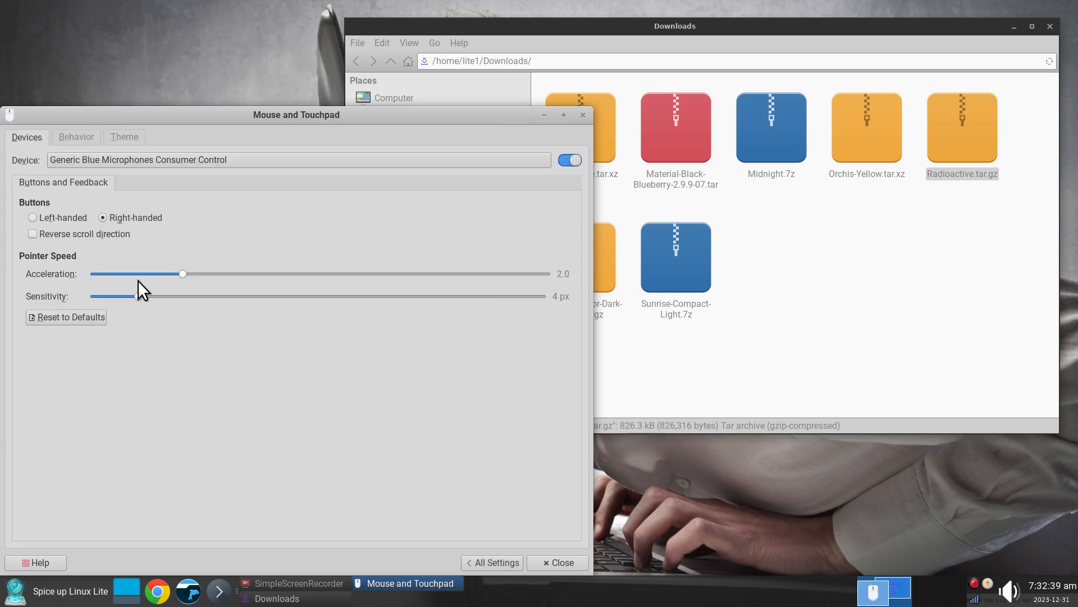
pyautogui.click(125, 136)
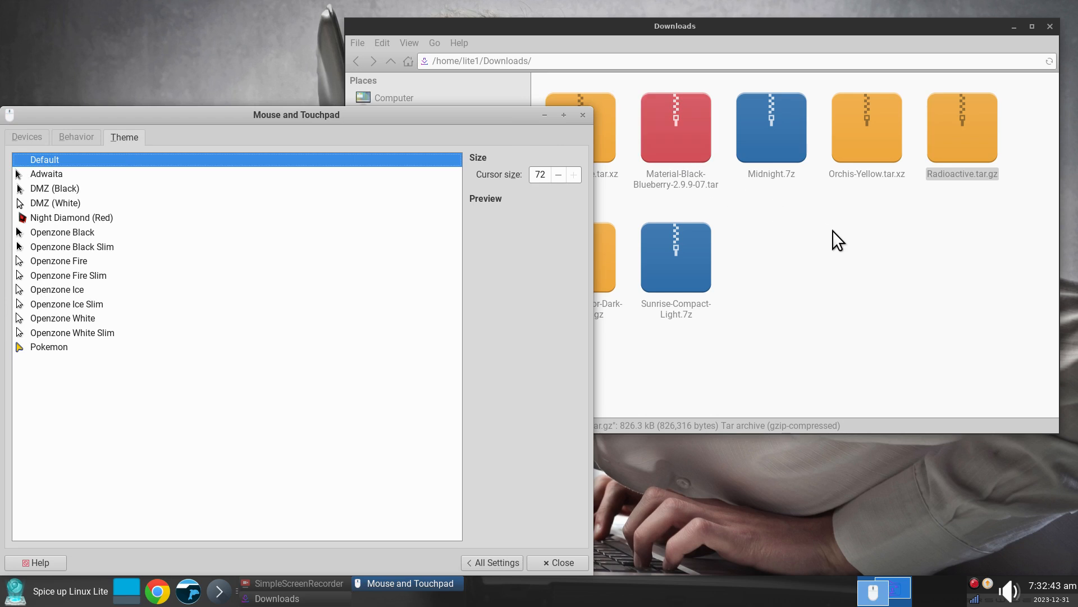
# Open the loose index.theme file in the home folder's .icons directory, read it at a larger text size, and close it
pyautogui.click(847, 246)
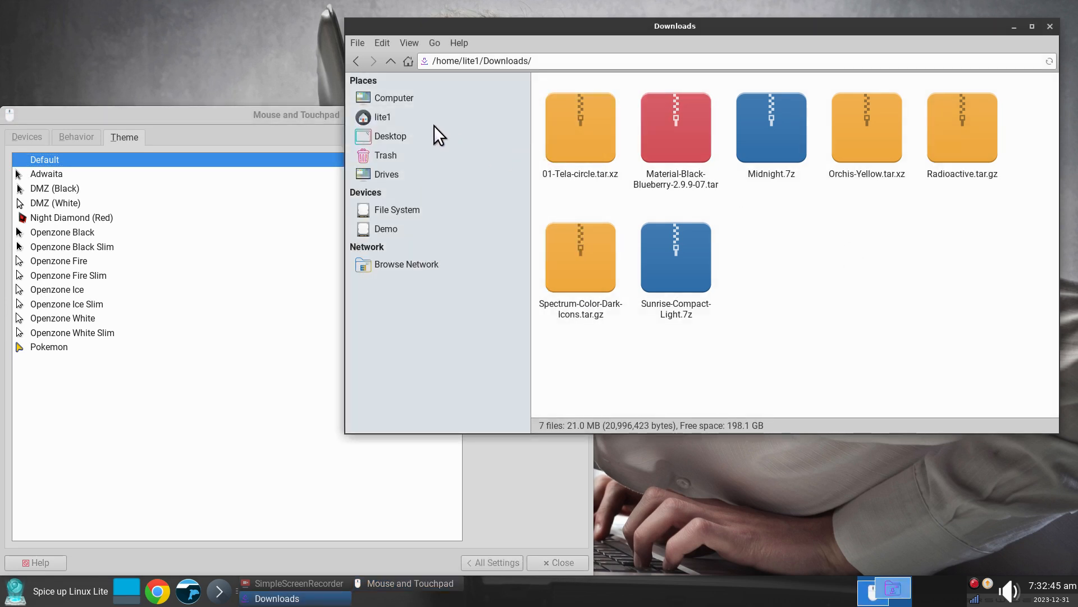
pyautogui.click(416, 119)
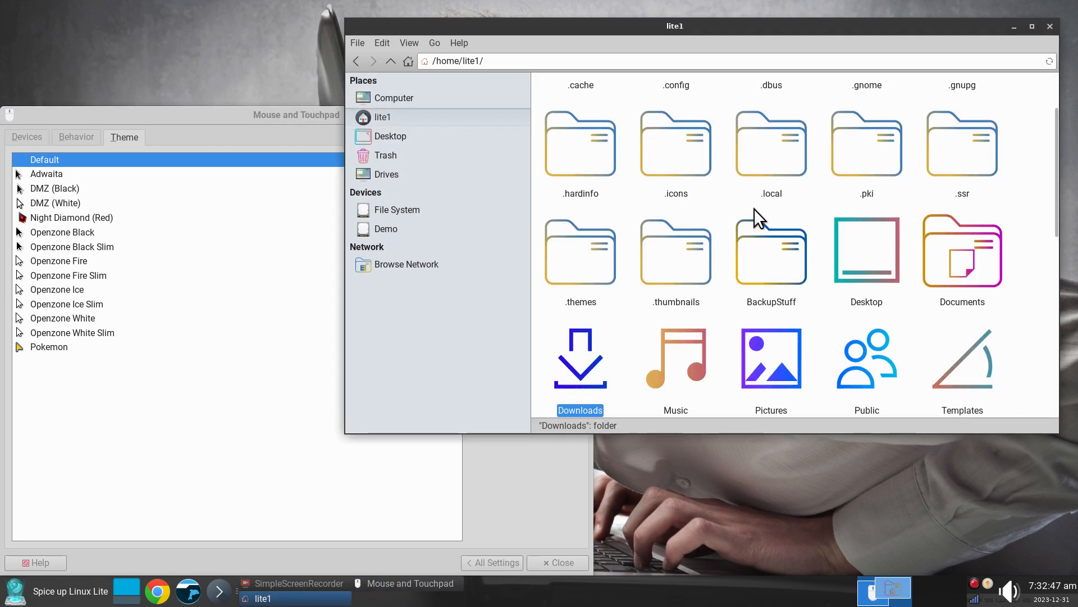
pyautogui.click(673, 150)
pyautogui.doubleClick(673, 150)
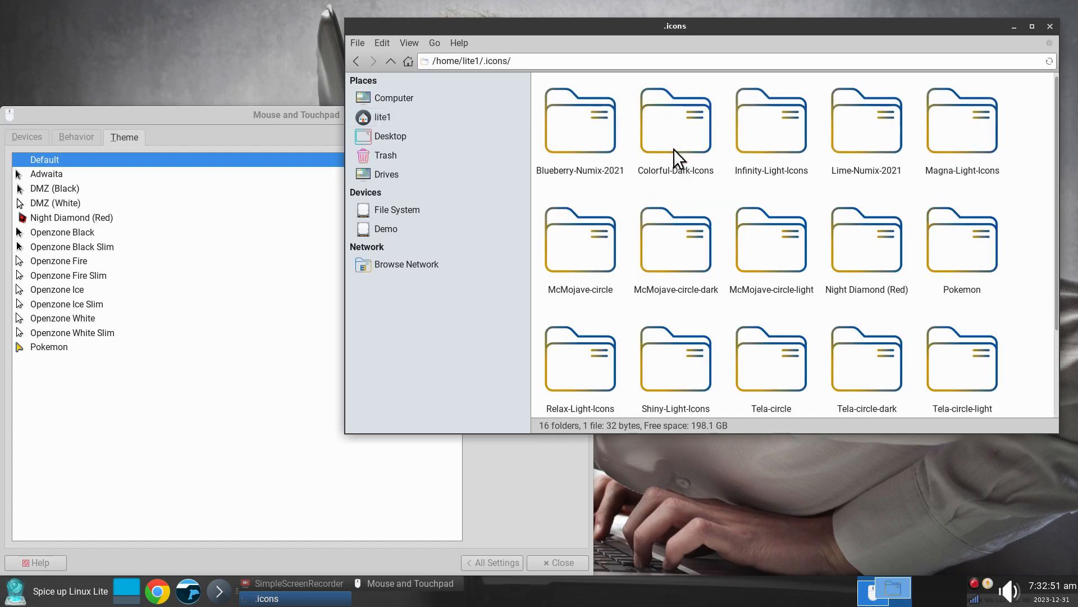
pyautogui.hotkey('ctrl', '-')
pyautogui.click(882, 279)
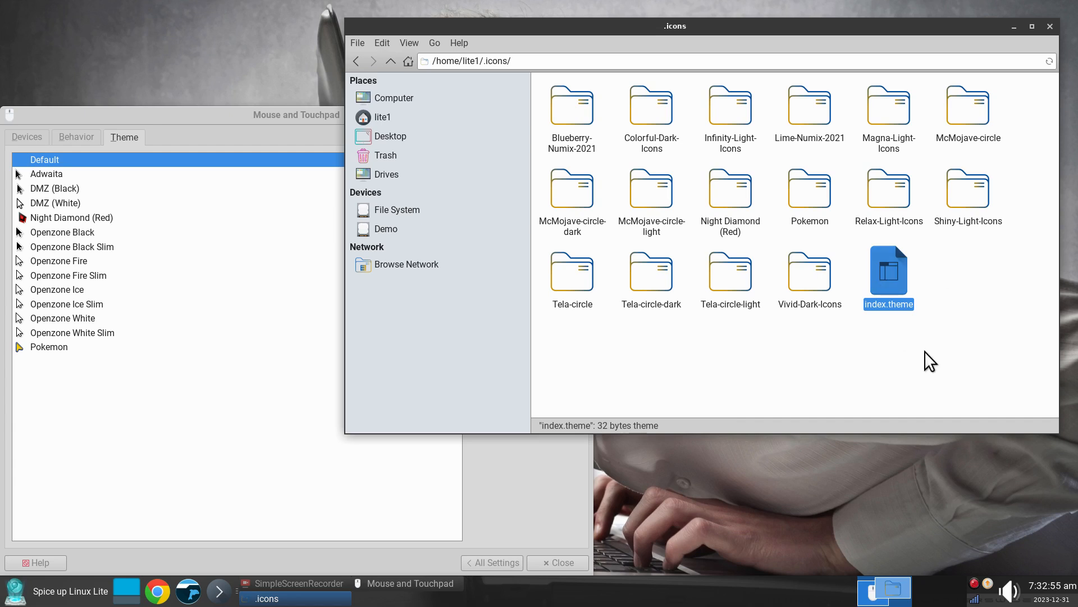
pyautogui.doubleClick(892, 270)
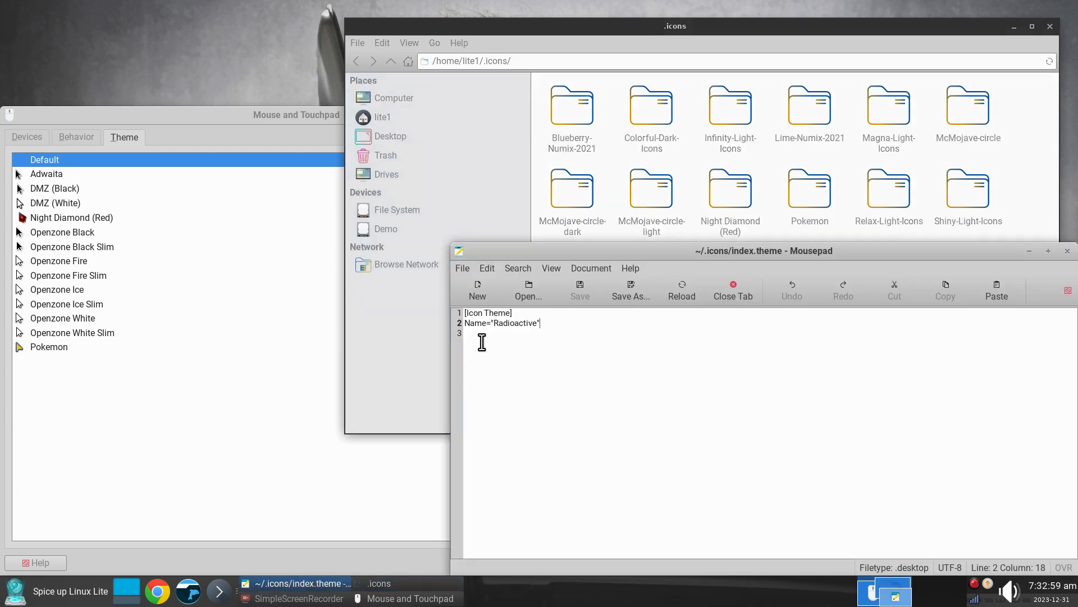
pyautogui.scroll(3, 609, 390)
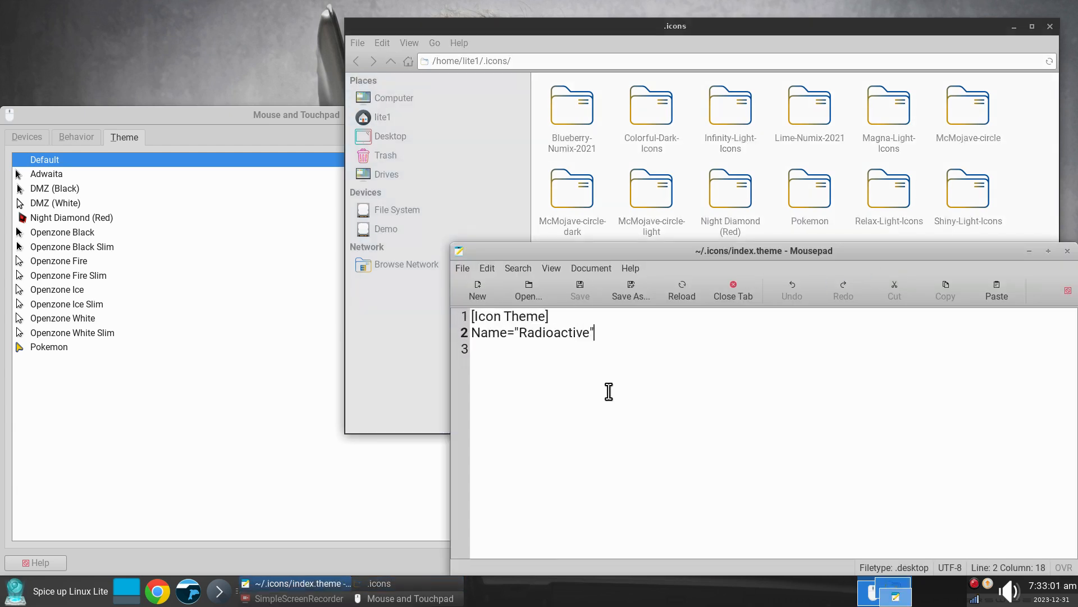
pyautogui.moveTo(830, 254); pyautogui.dragTo(670, 224)
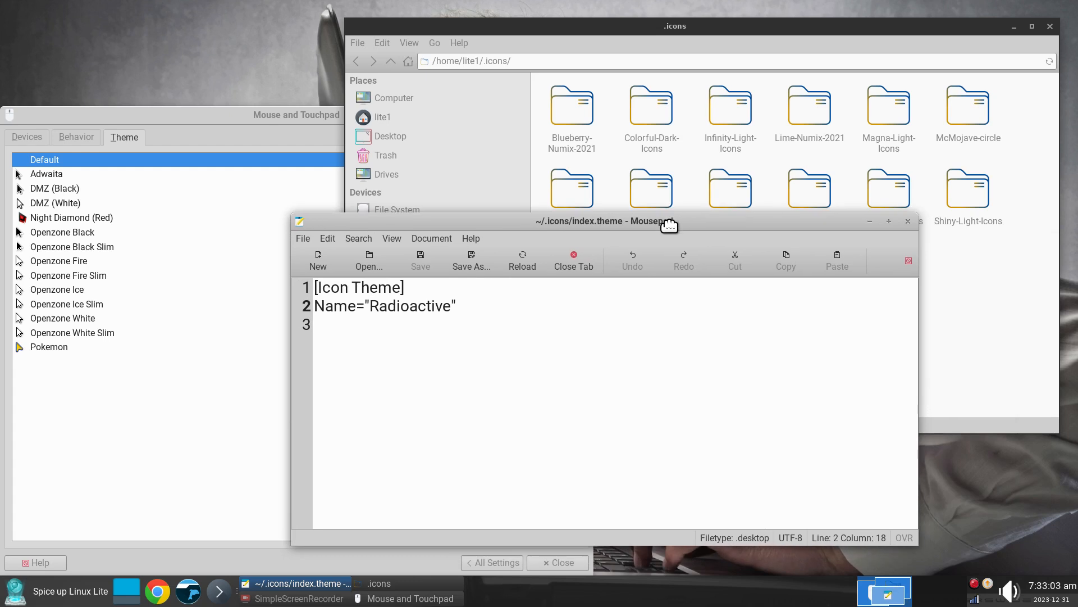
pyautogui.click(907, 221)
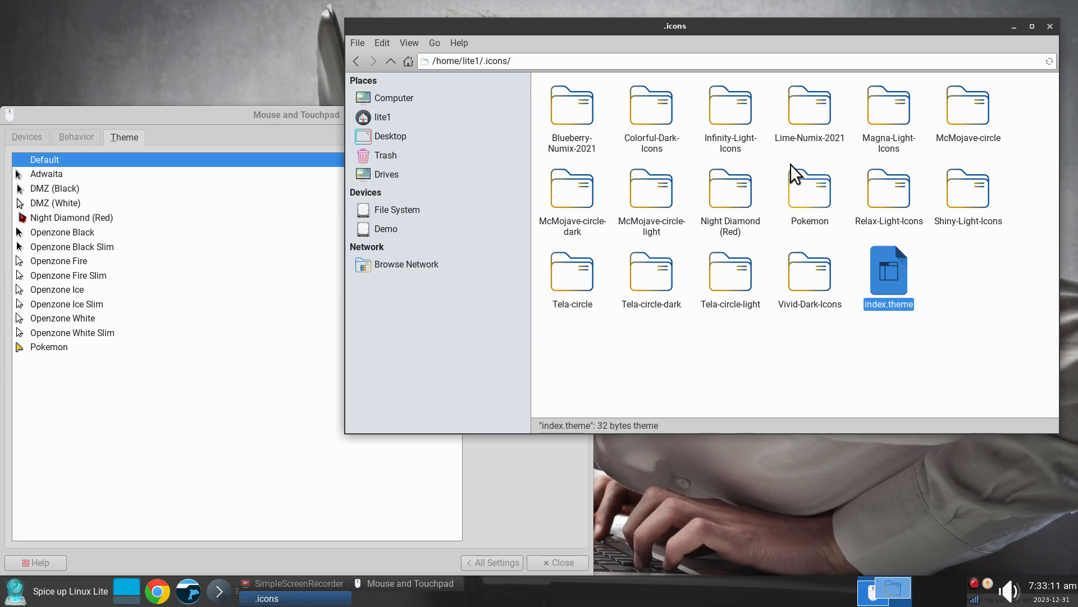
# Examine the contents of the Pokemon and Night Diamond (Red) cursor folders, and return to the .icons folder
pyautogui.doubleClick(808, 197)
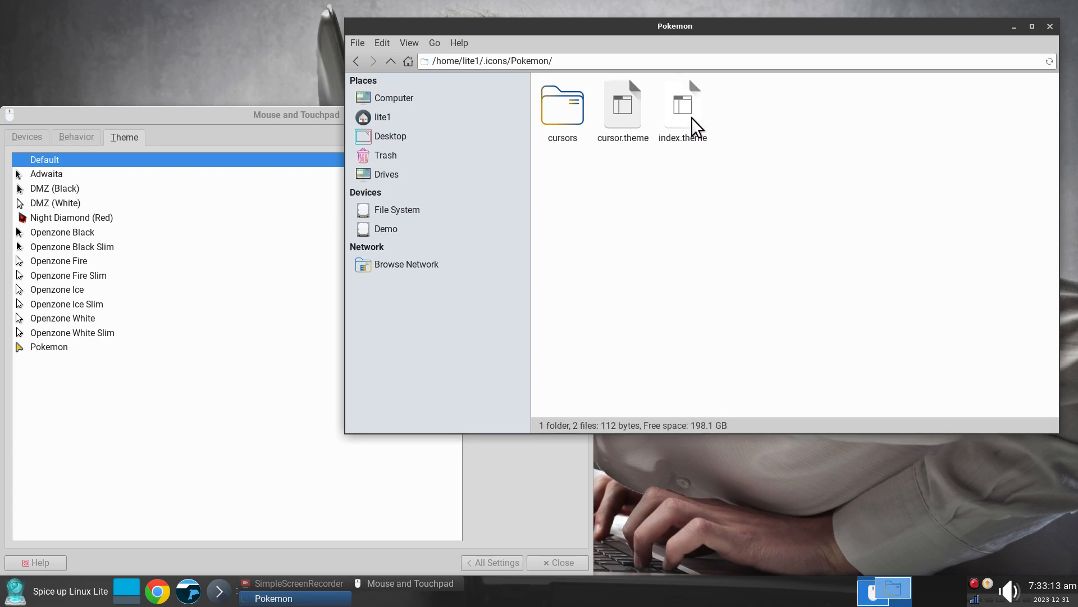
pyautogui.click(693, 121)
pyautogui.click(558, 112)
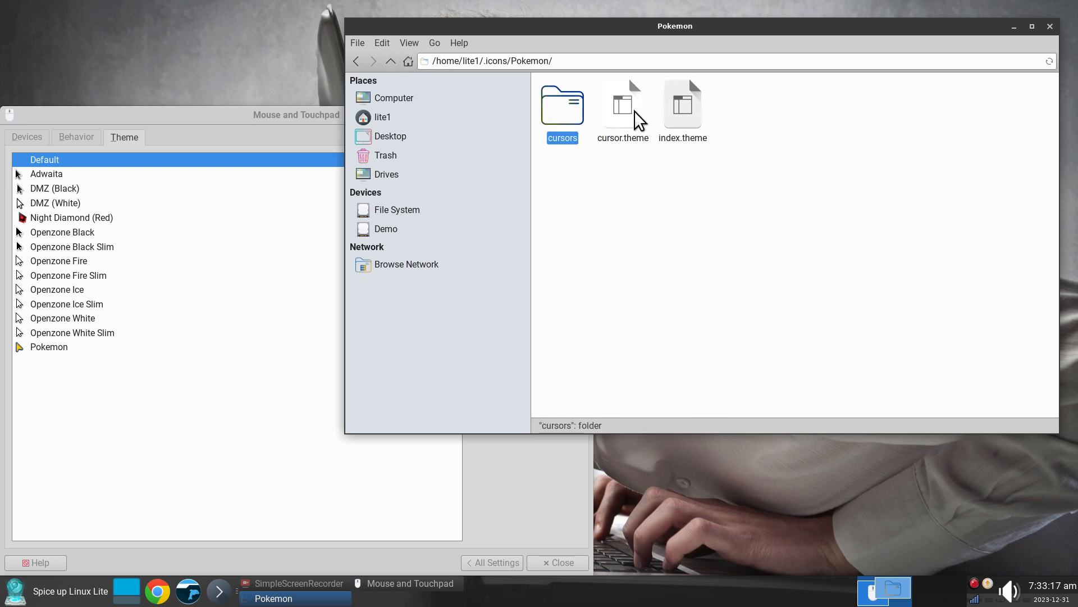
pyautogui.click(391, 61)
pyautogui.doubleClick(729, 201)
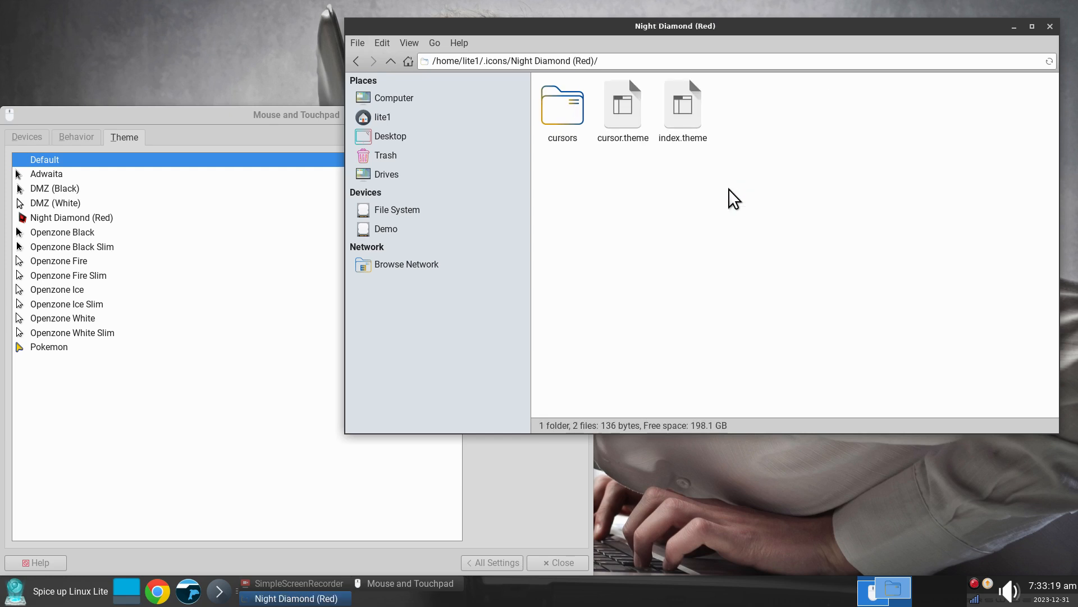
pyautogui.click(392, 62)
pyautogui.doubleClick(817, 194)
pyautogui.click(683, 113)
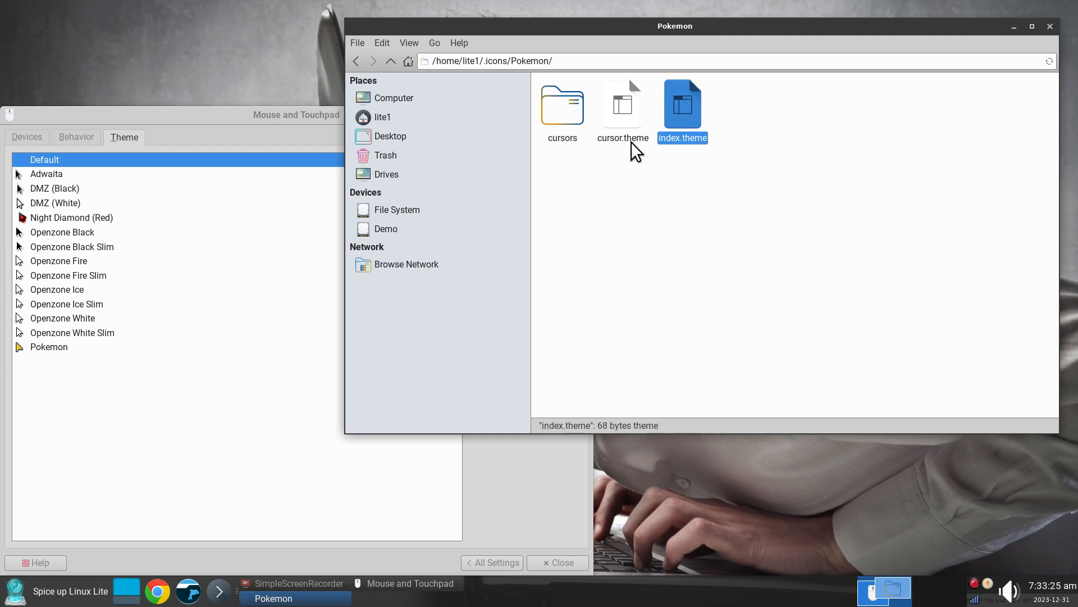
pyautogui.click(557, 113)
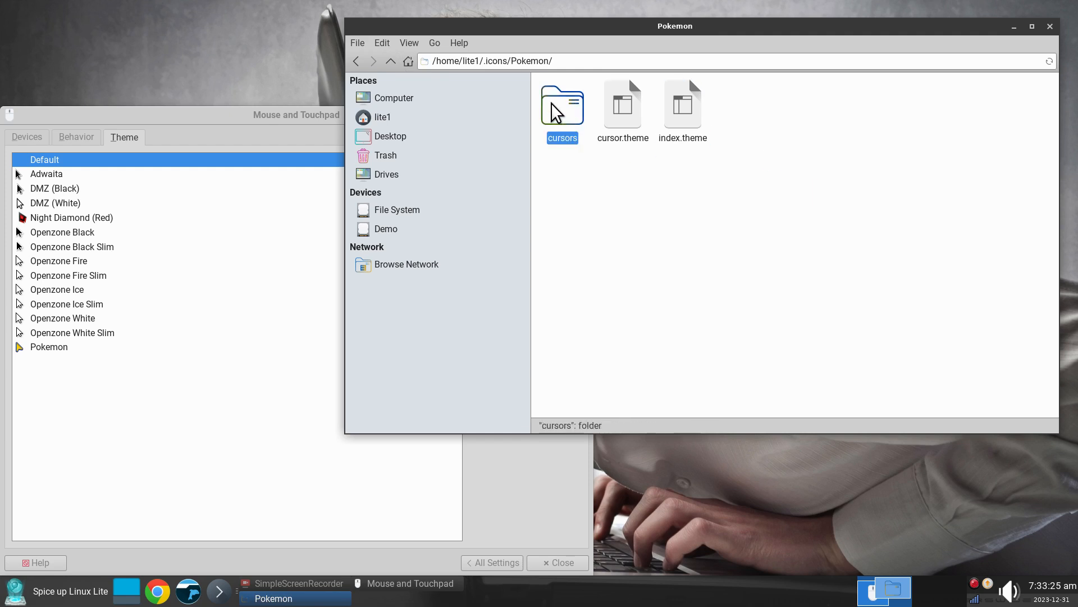
pyautogui.click(391, 62)
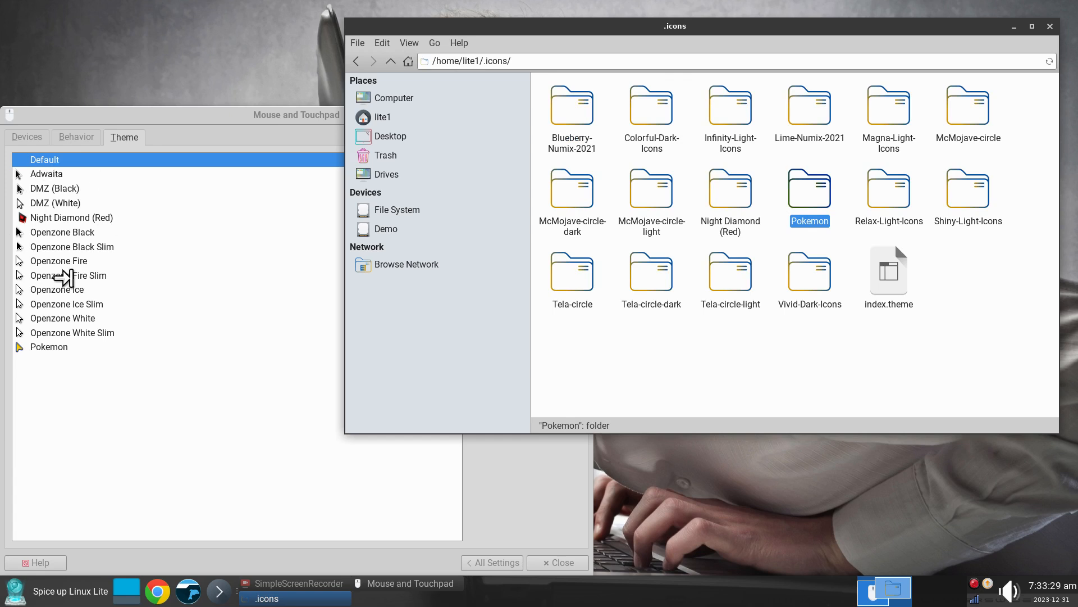
# Move the stray index.theme file from the .icons folder to the Trash and close the Mouse and Touchpad settings
pyautogui.click(891, 270)
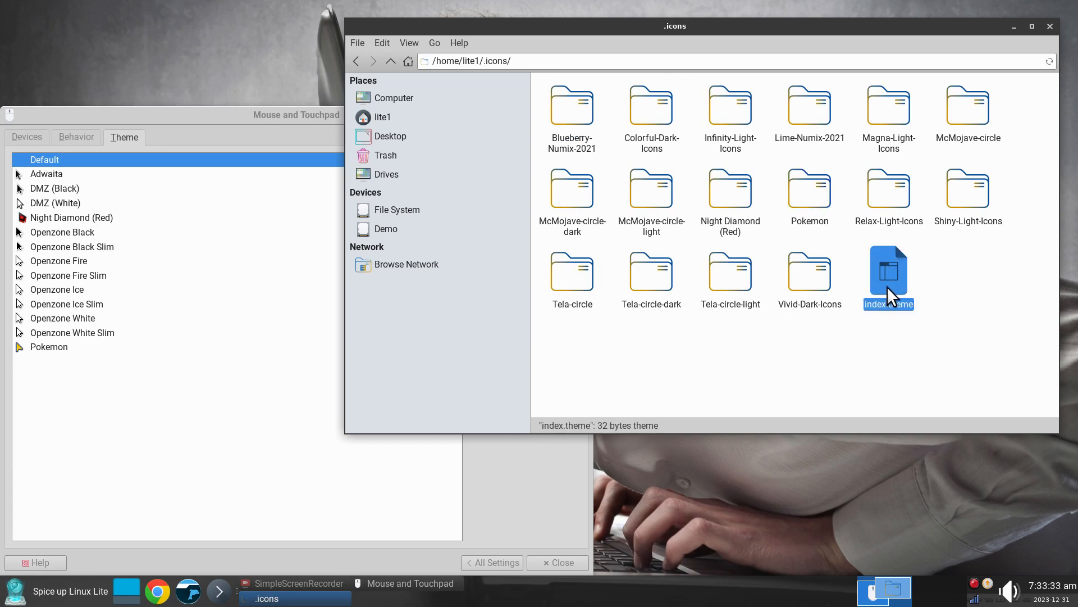
pyautogui.press('Delete')
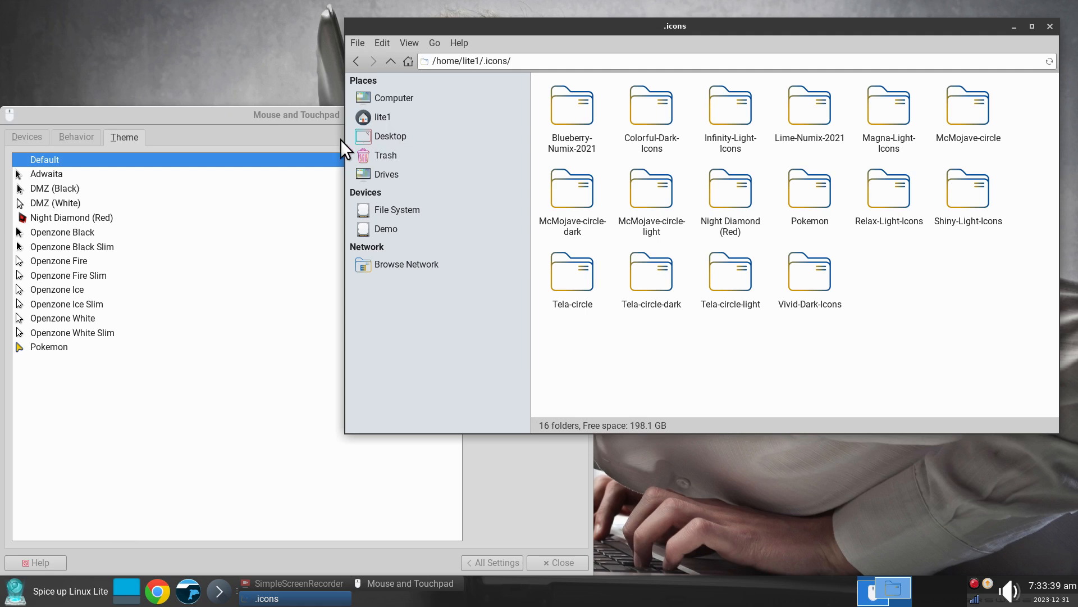
pyautogui.click(585, 535)
pyautogui.click(557, 562)
# Go to the Downloads folder, open Radioactive.tar.gz in the archive manager and examine its contents
pyautogui.click(401, 116)
pyautogui.moveTo(592, 32); pyautogui.dragTo(377, 105)
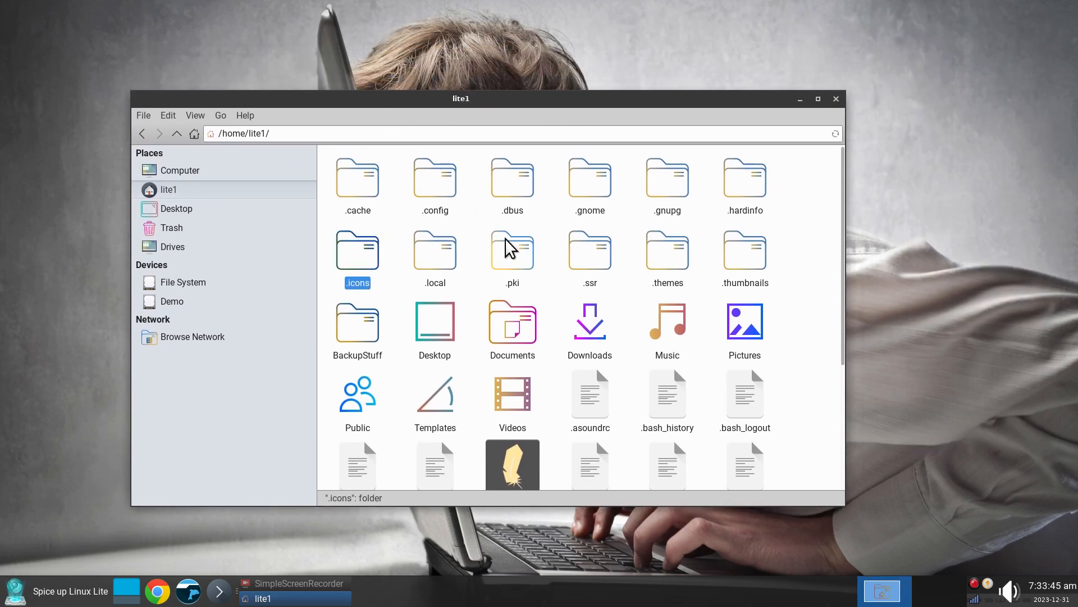
pyautogui.doubleClick(590, 332)
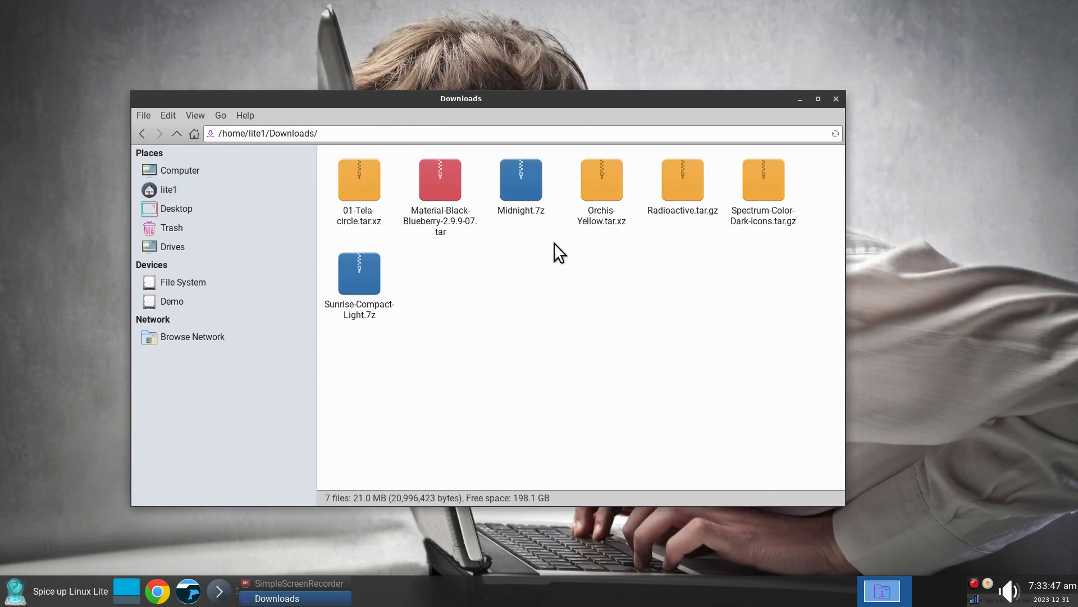
pyautogui.click(679, 175)
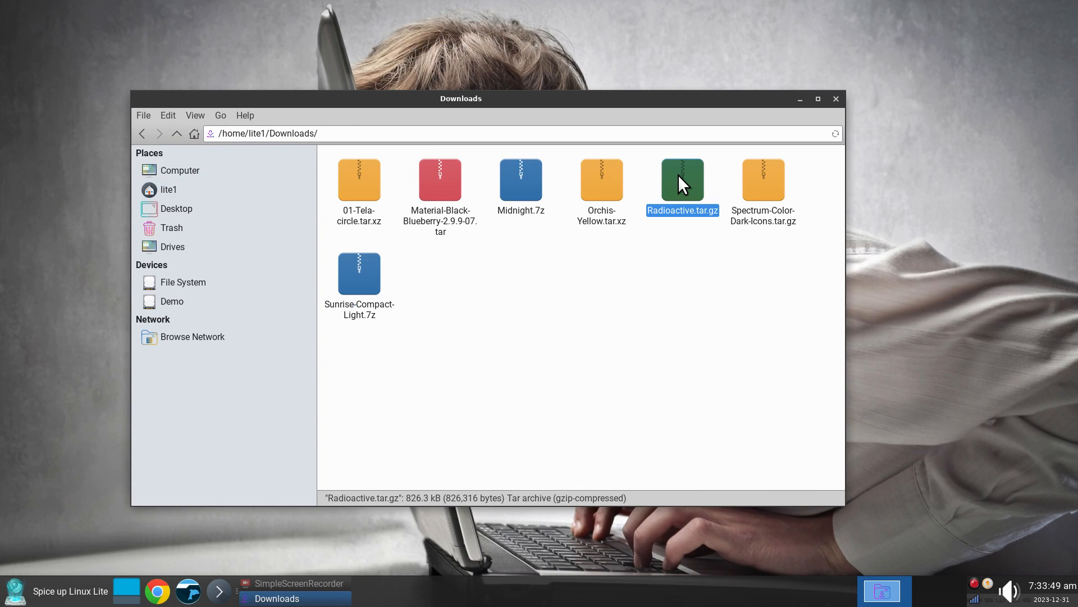
pyautogui.doubleClick(681, 179)
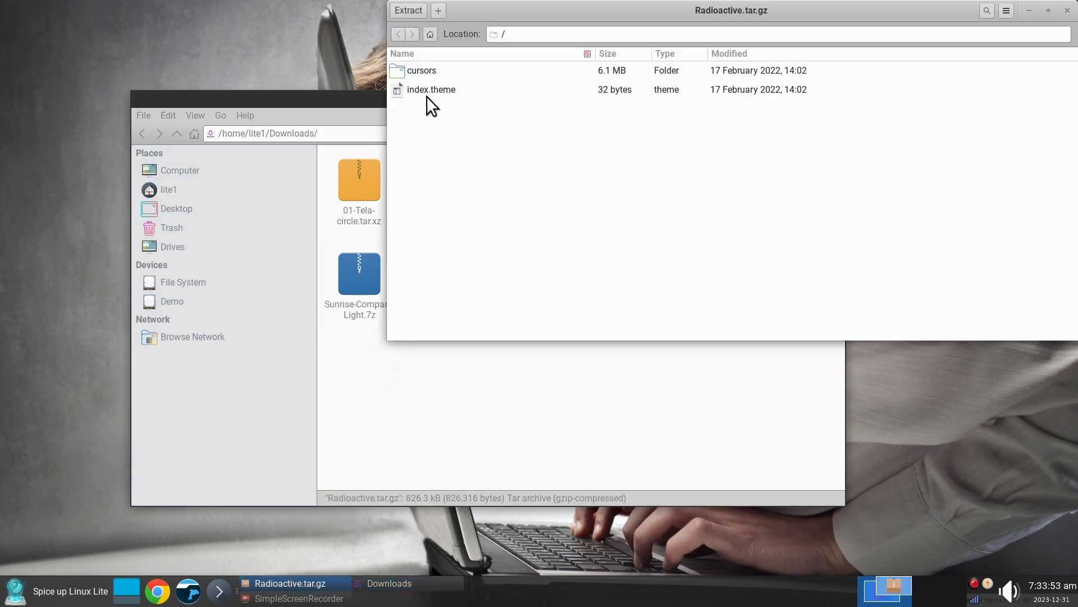
pyautogui.moveTo(913, 3); pyautogui.dragTo(721, 121)
pyautogui.click(921, 98)
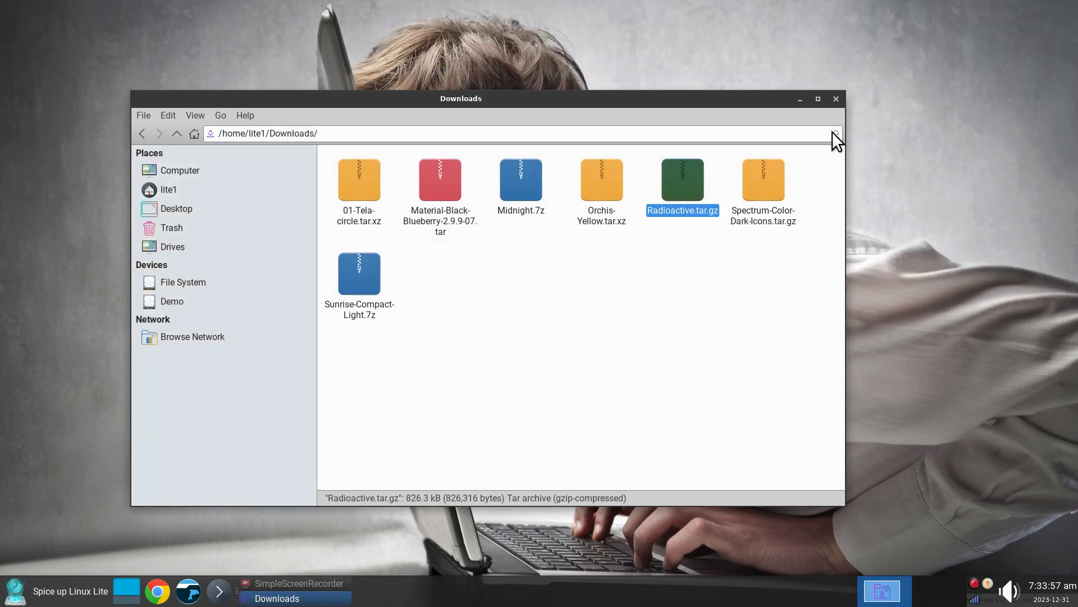
pyautogui.doubleClick(682, 180)
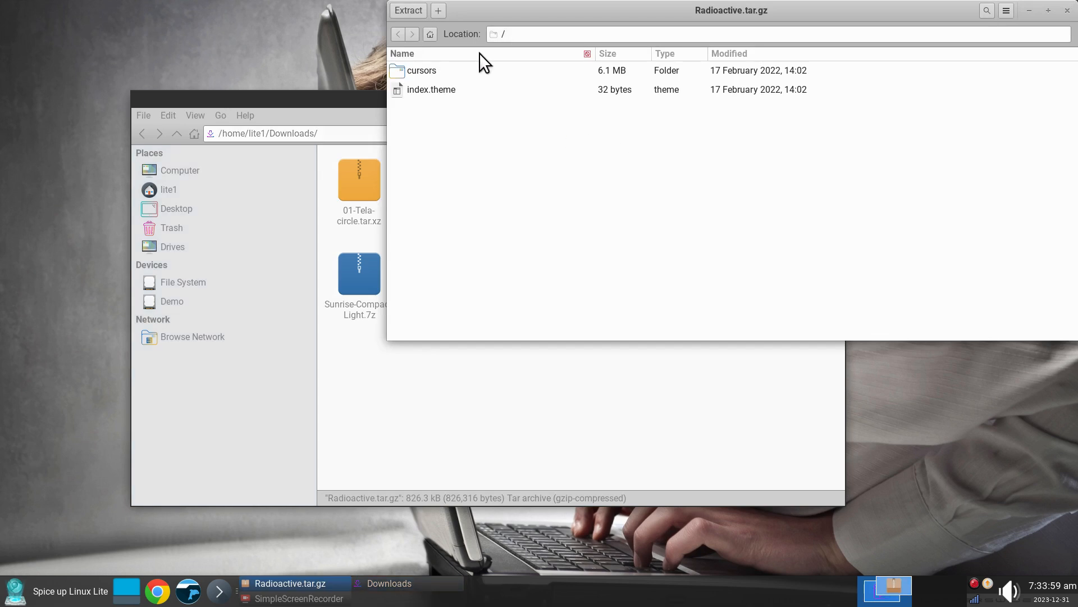
# Extract all files from Radioactive.tar.gz into the Downloads folder, close the archive manager and check the extracted index.theme and cursors items
pyautogui.click(410, 8)
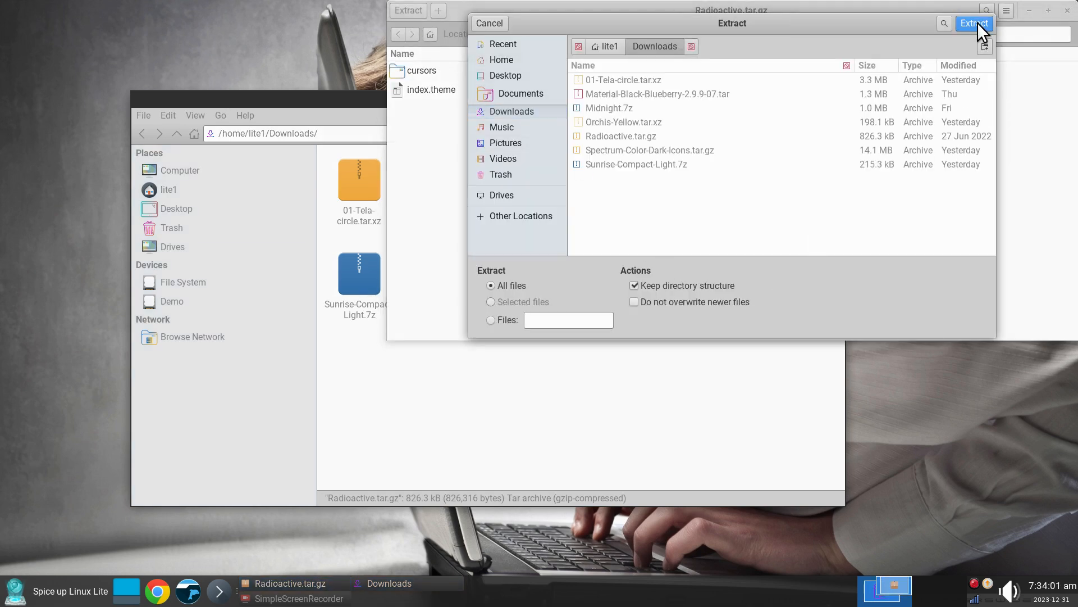
pyautogui.click(977, 19)
pyautogui.click(702, 189)
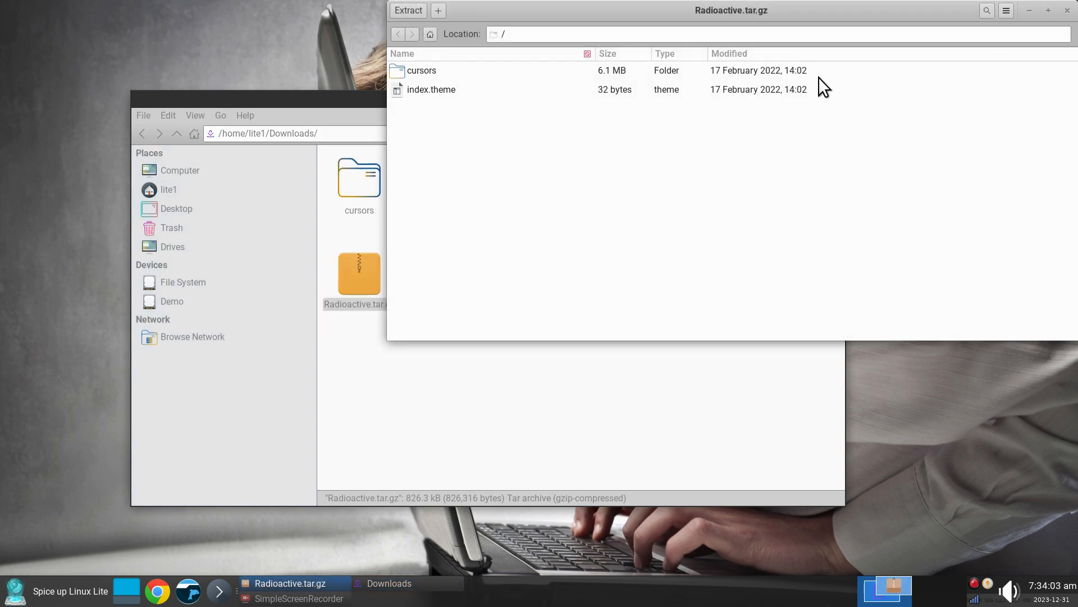
pyautogui.moveTo(882, 14); pyautogui.dragTo(663, 123)
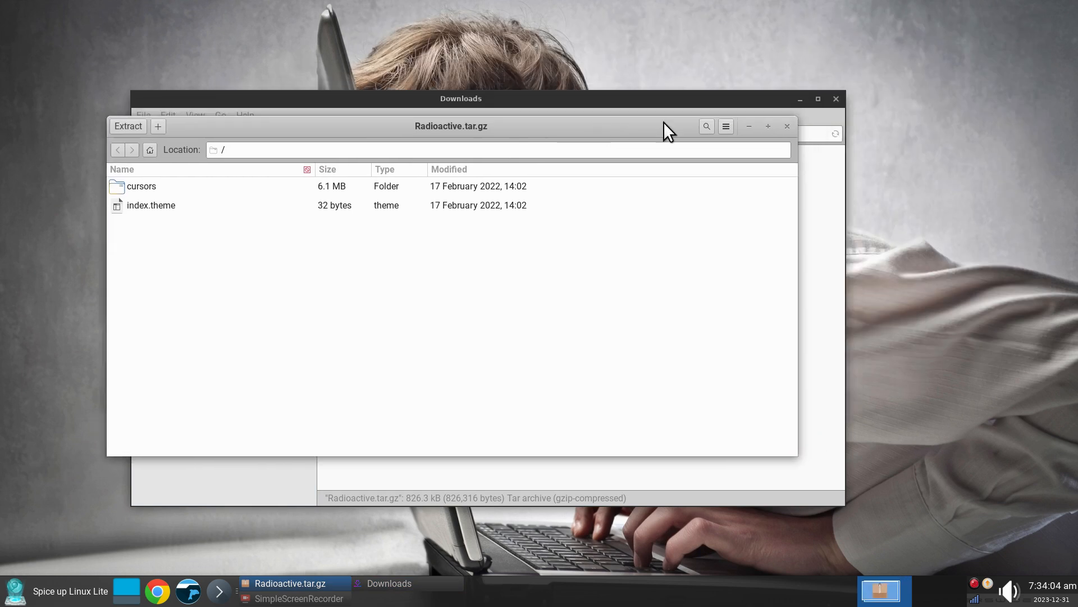
pyautogui.click(783, 124)
pyautogui.click(532, 190)
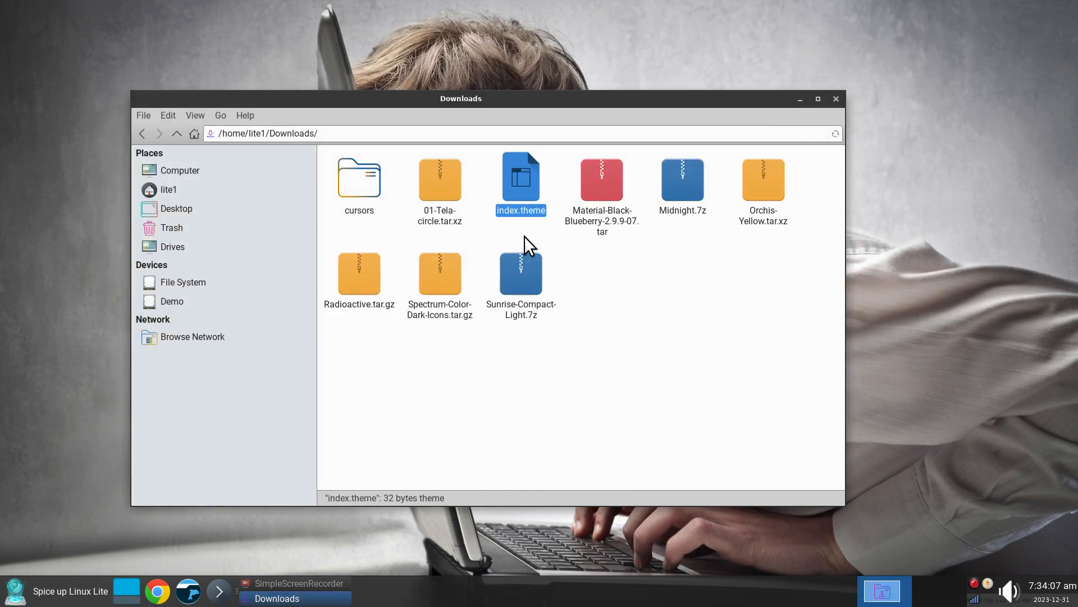
pyautogui.click(363, 193)
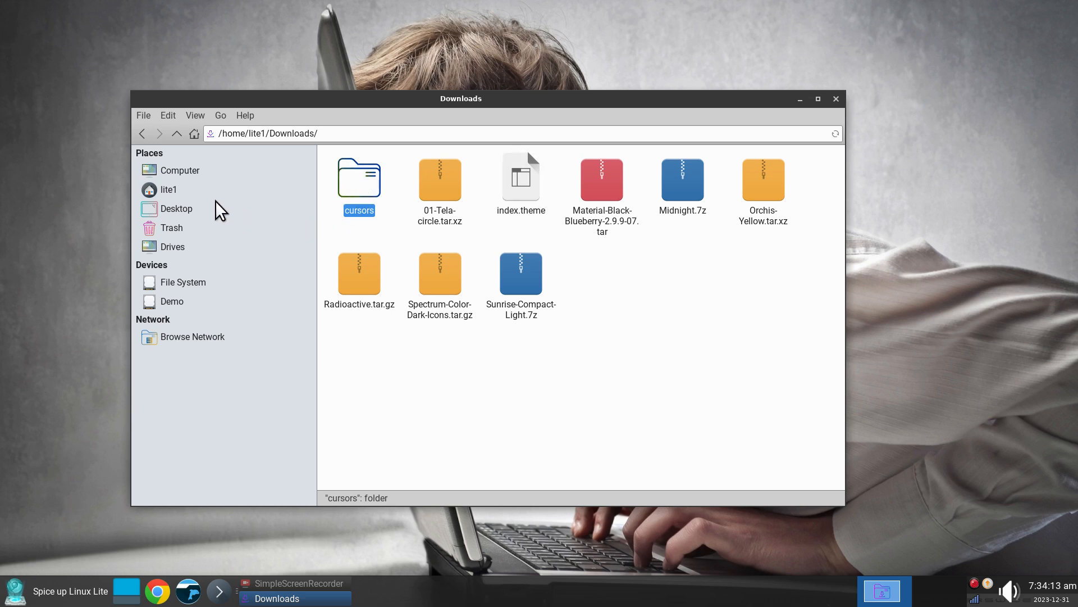
# Look at the folders inside the home folder's .icons directory and return to the Downloads folder
pyautogui.click(197, 190)
pyautogui.doubleClick(357, 255)
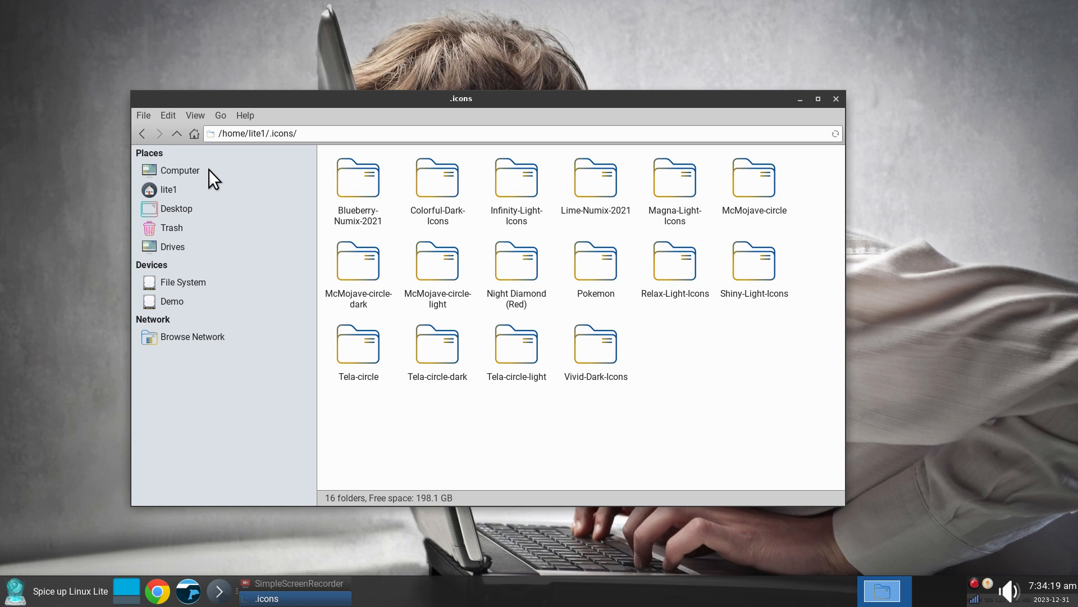
pyautogui.click(144, 134)
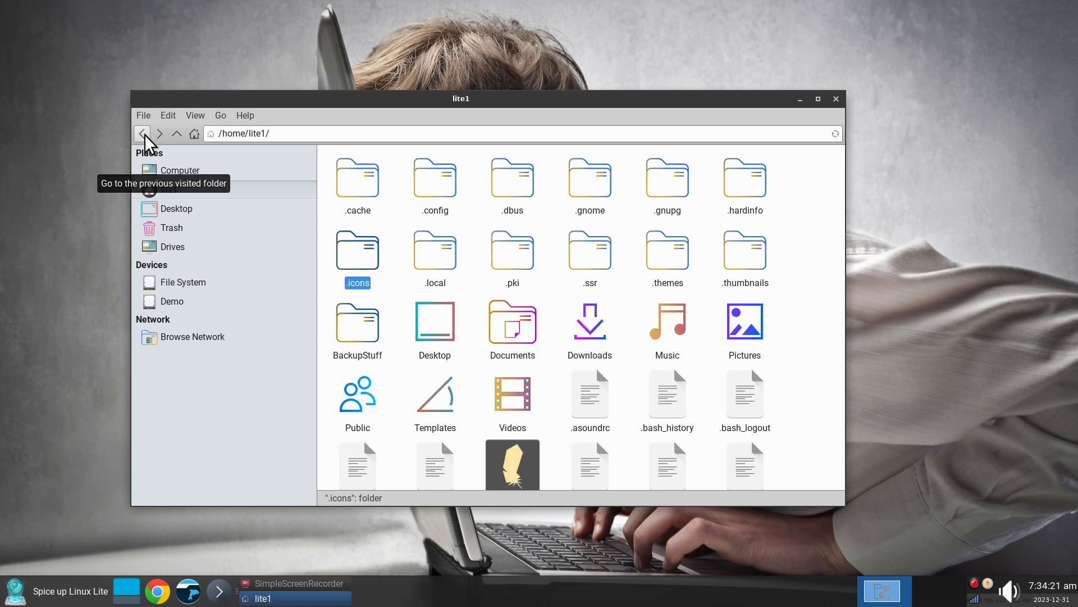
pyautogui.doubleClick(595, 362)
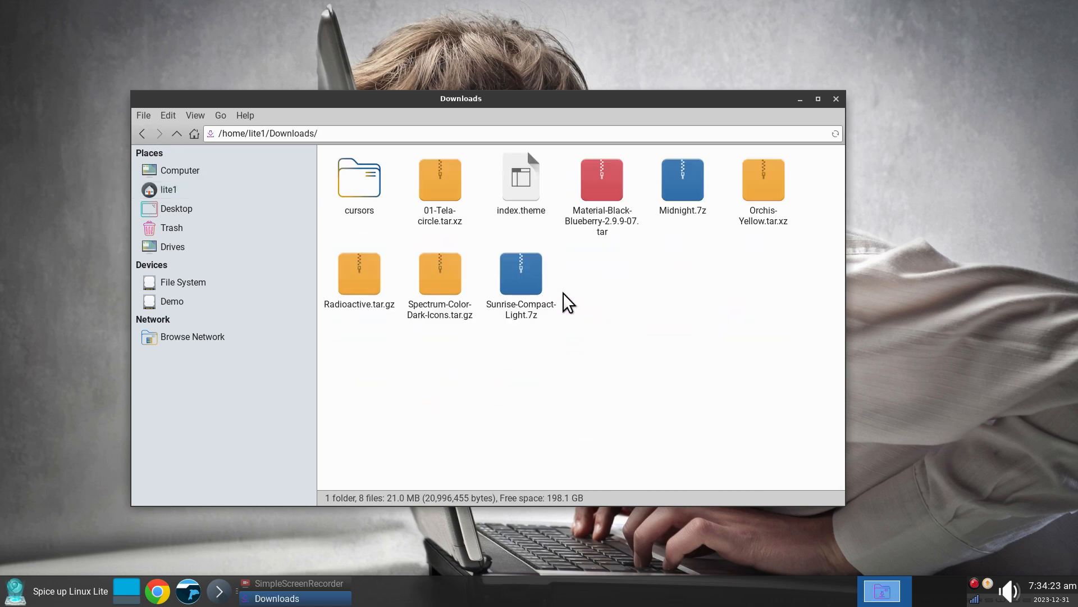
# Delete the extracted index.theme file and cursors folder from the Downloads folder
pyautogui.click(522, 180)
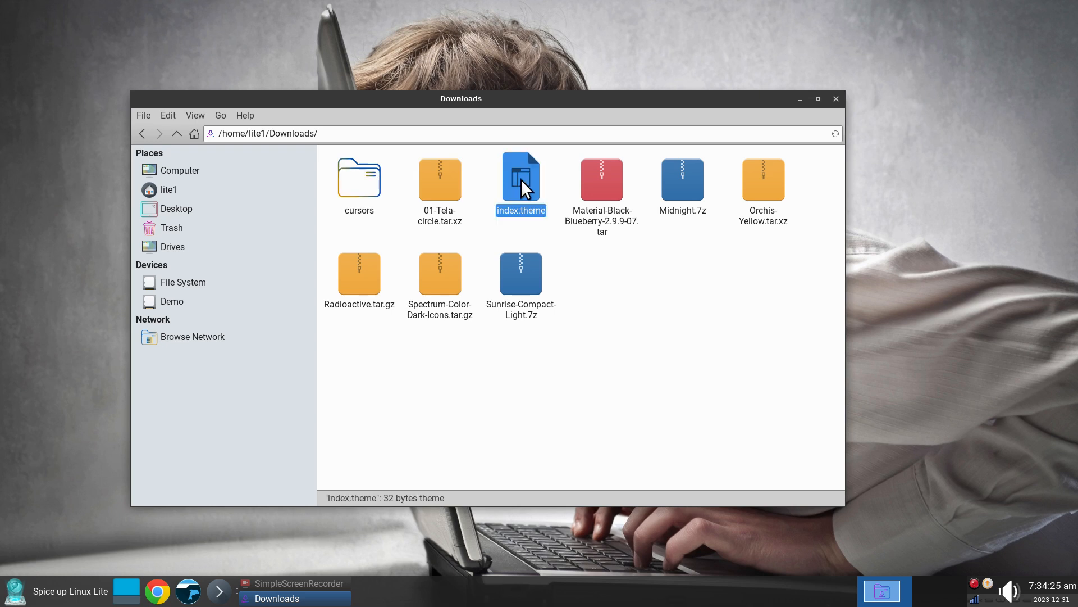
pyautogui.press('Delete')
pyautogui.click(350, 176)
pyautogui.press('Delete')
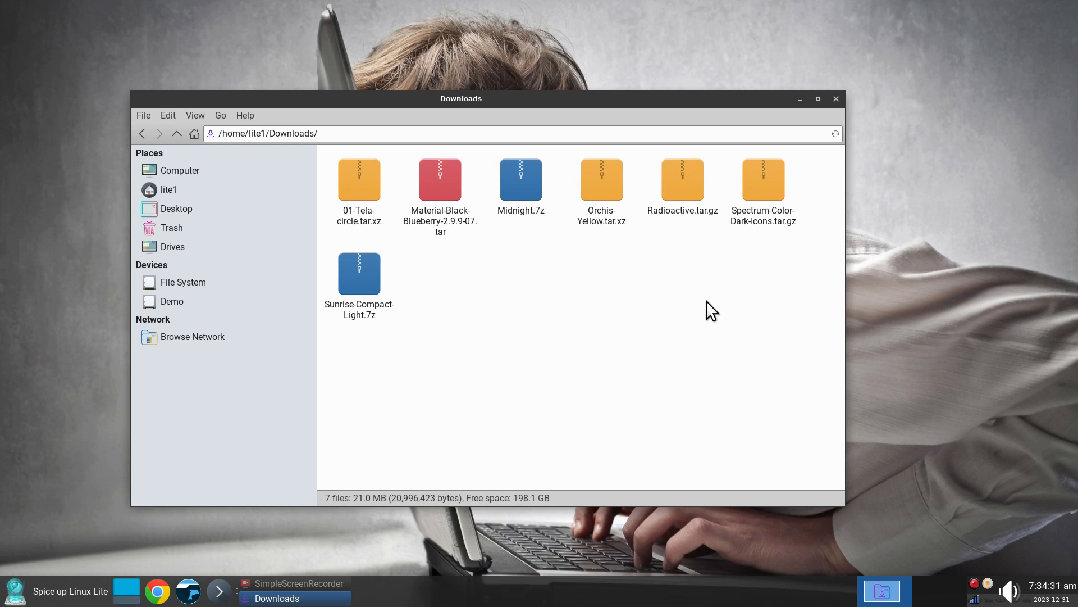
# Open Radioactive.tar.gz in the archive manager, examine its top-level contents and close the archive
pyautogui.rightClick(683, 178)
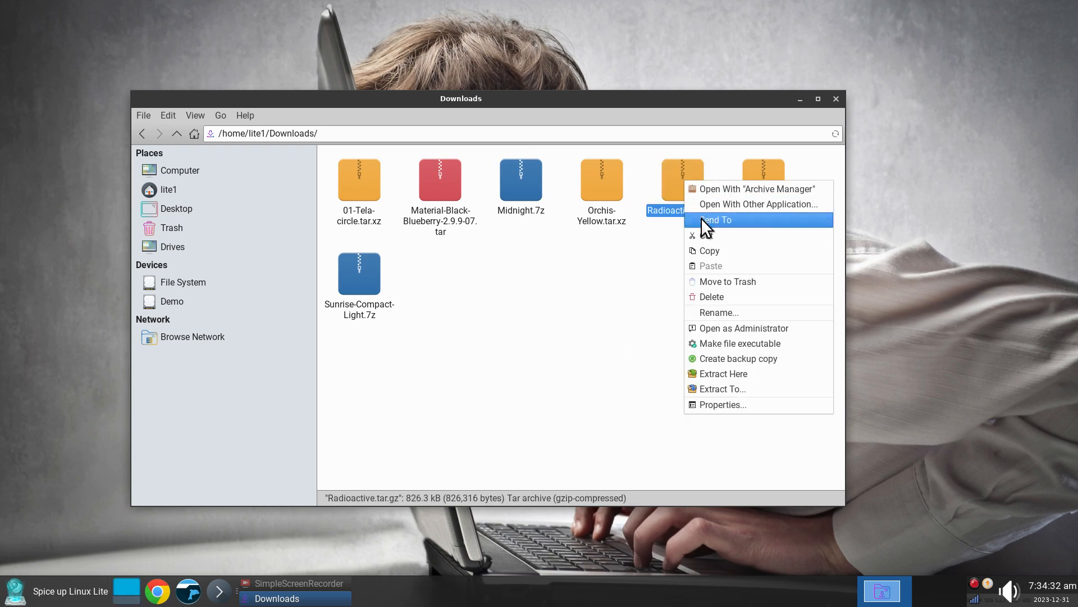
pyautogui.click(740, 375)
pyautogui.doubleClick(683, 183)
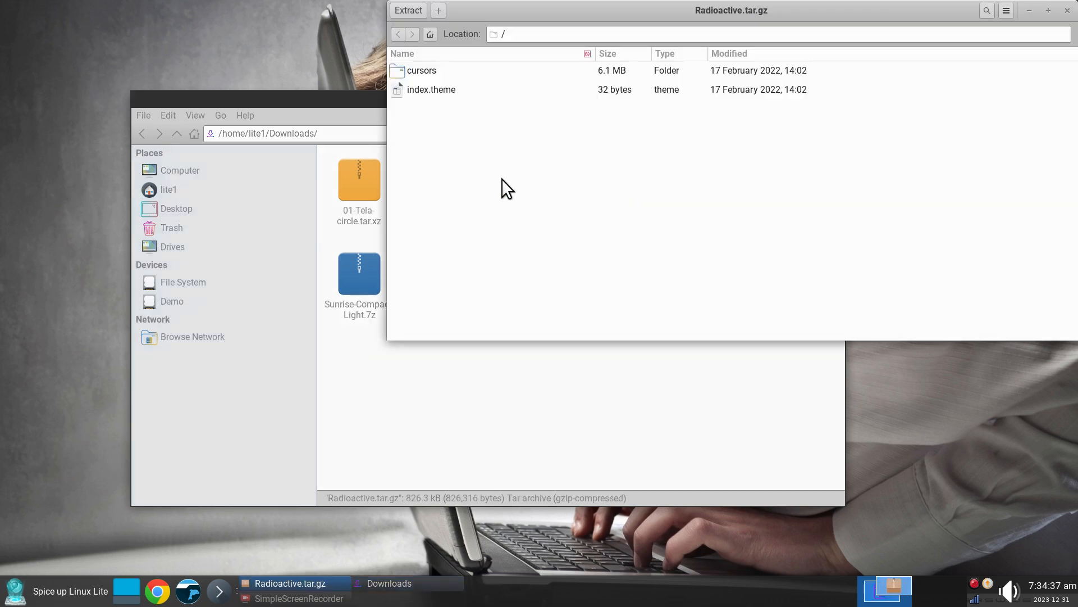
pyautogui.moveTo(646, 7); pyautogui.dragTo(466, 74)
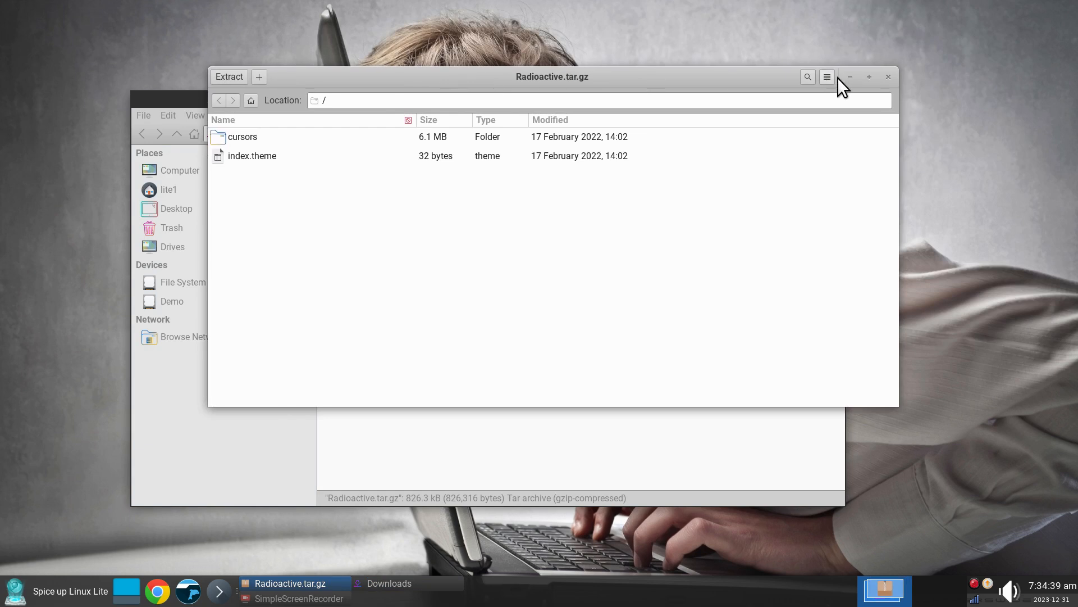
pyautogui.click(889, 79)
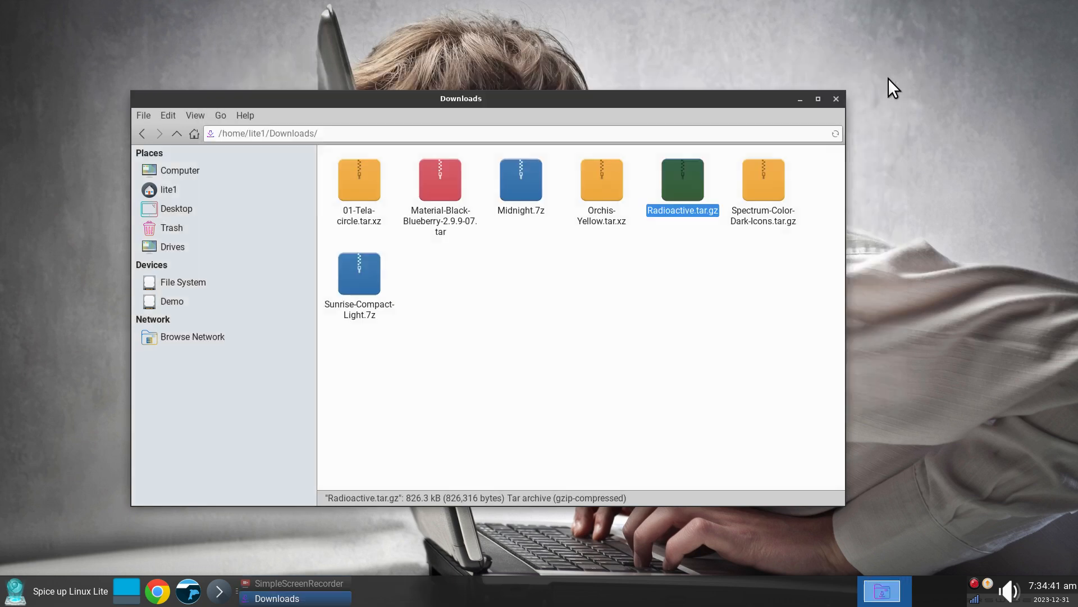
# Extract Radioactive.tar.gz into the Downloads folder and check the contents of the extracted Radioactive folder
pyautogui.rightClick(679, 175)
pyautogui.click(729, 370)
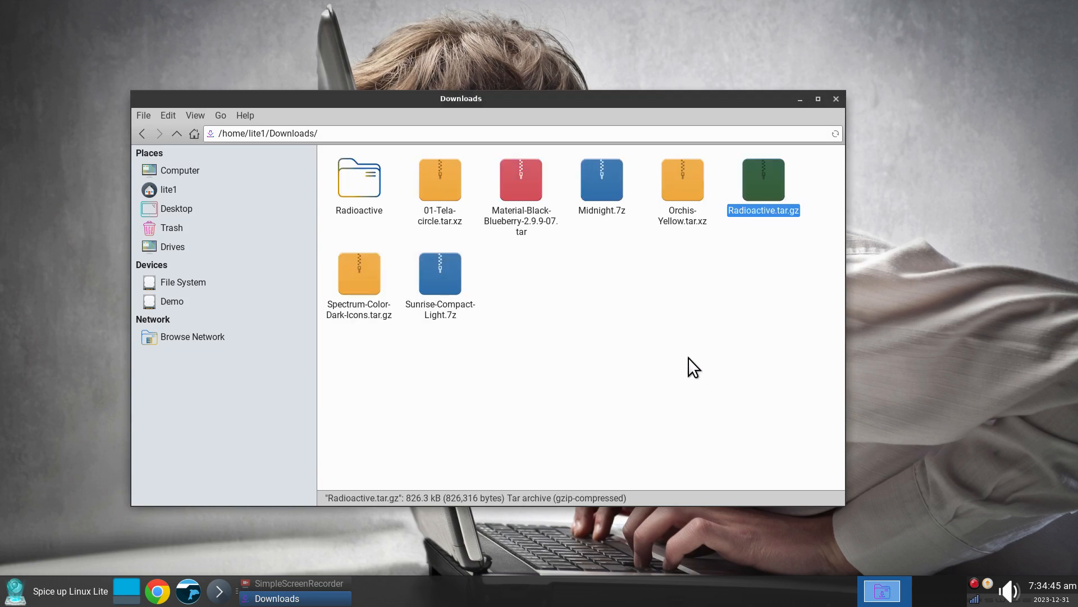
pyautogui.doubleClick(351, 179)
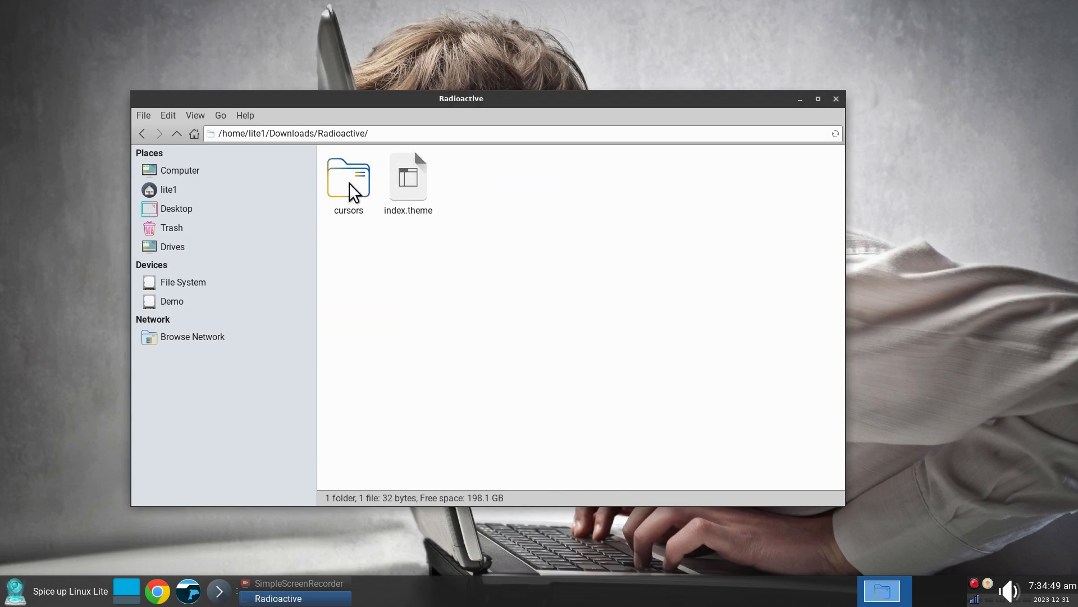
pyautogui.click(177, 134)
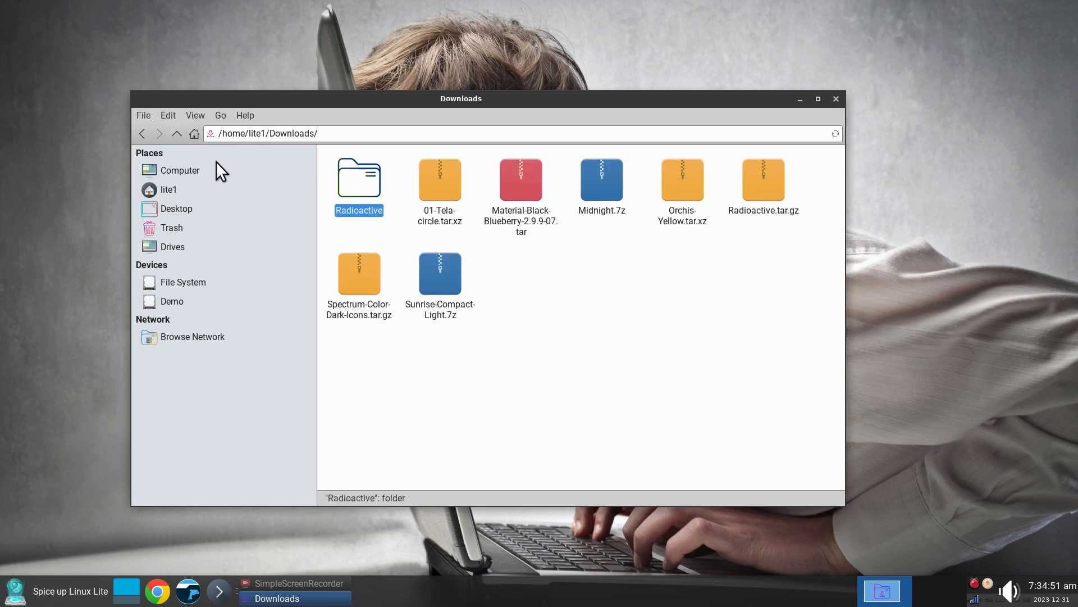
pyautogui.doubleClick(351, 178)
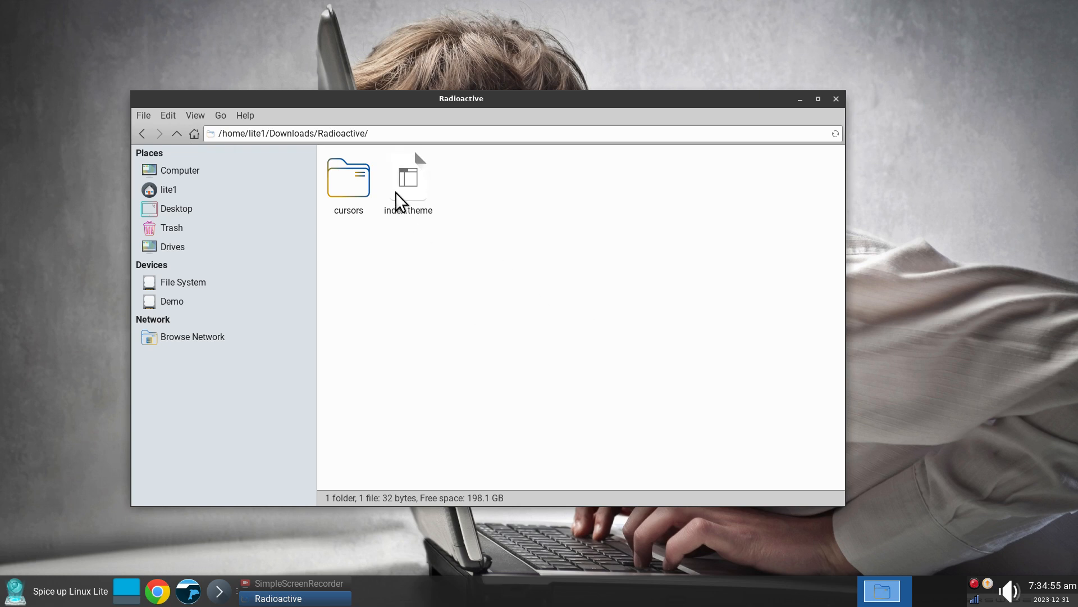
pyautogui.click(403, 175)
pyautogui.click(354, 183)
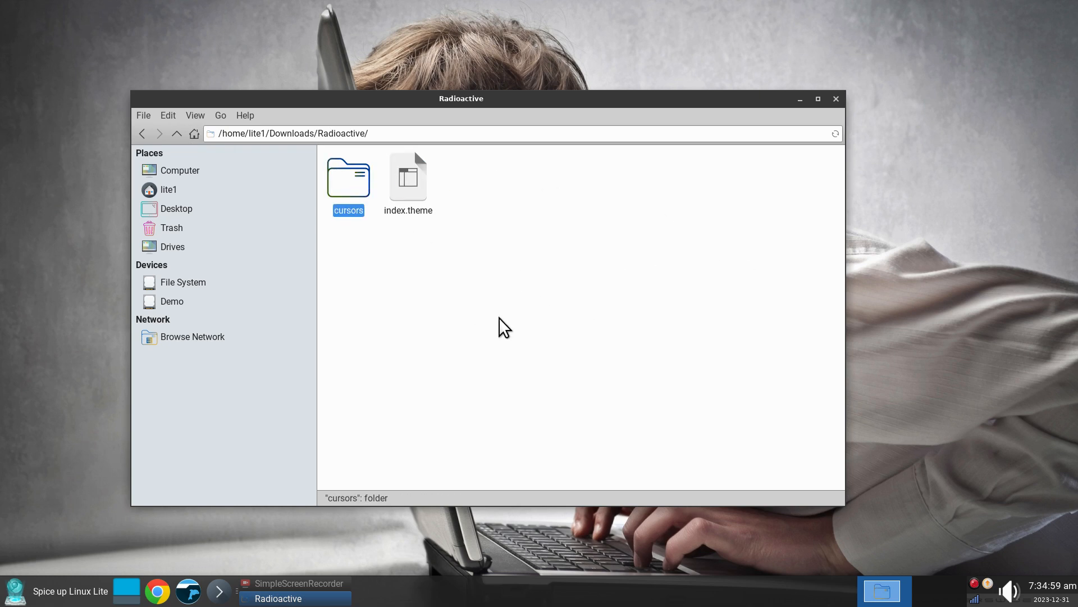
pyautogui.click(176, 133)
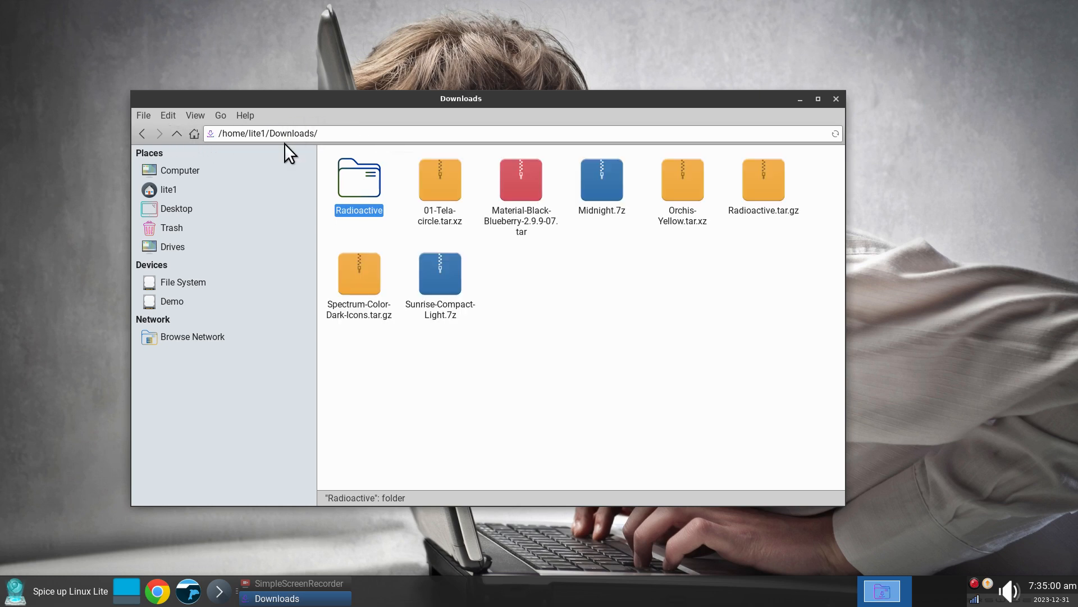
# Put the extracted Radioactive folder from Downloads into the home folder's .icons directory
pyautogui.rightClick(365, 176)
pyautogui.click(404, 266)
pyautogui.click(184, 191)
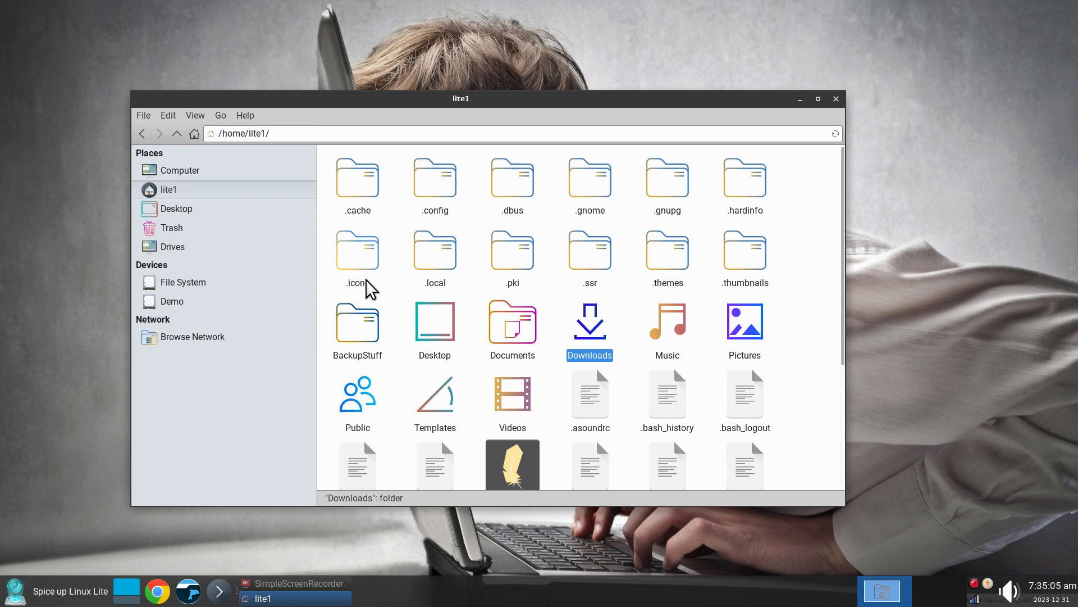
pyautogui.doubleClick(349, 256)
pyautogui.rightClick(687, 336)
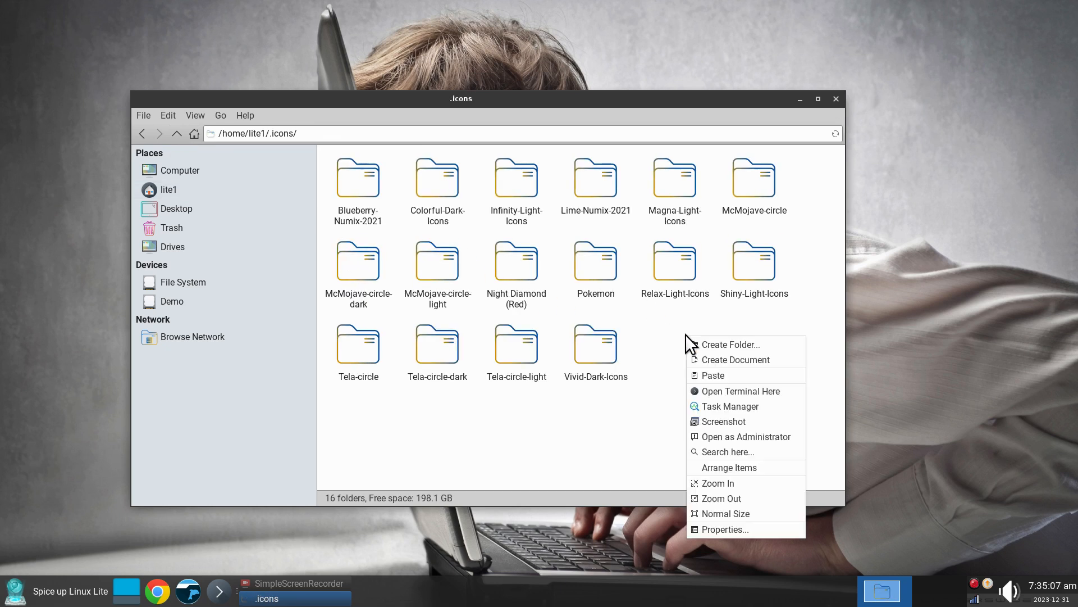
pyautogui.click(710, 370)
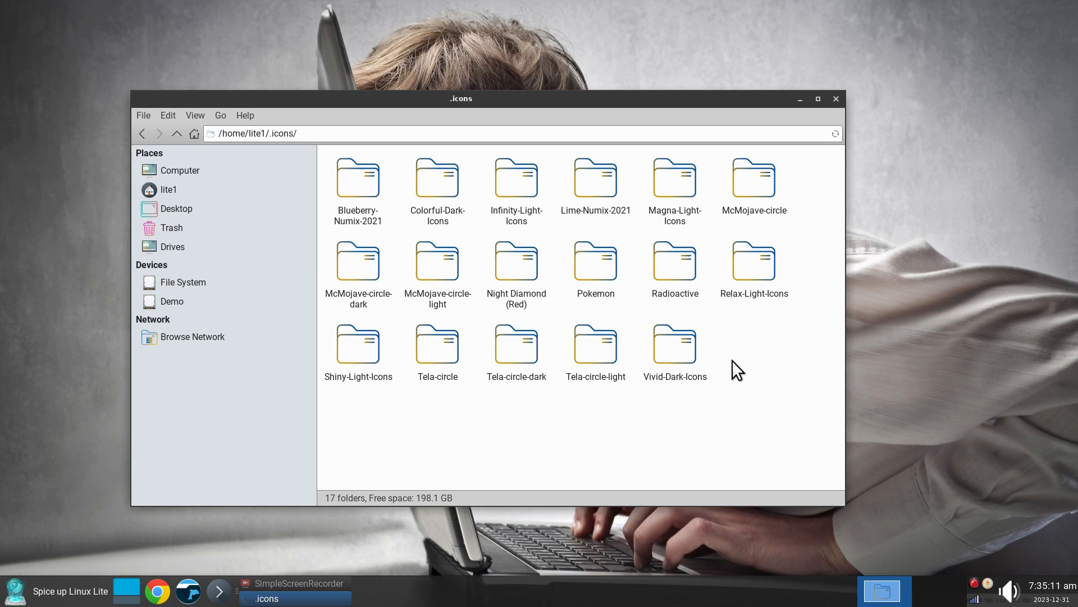
# Set the mouse cursor theme to Radioactive in the Mouse and Touchpad settings and close the settings window
pyautogui.click(25, 591)
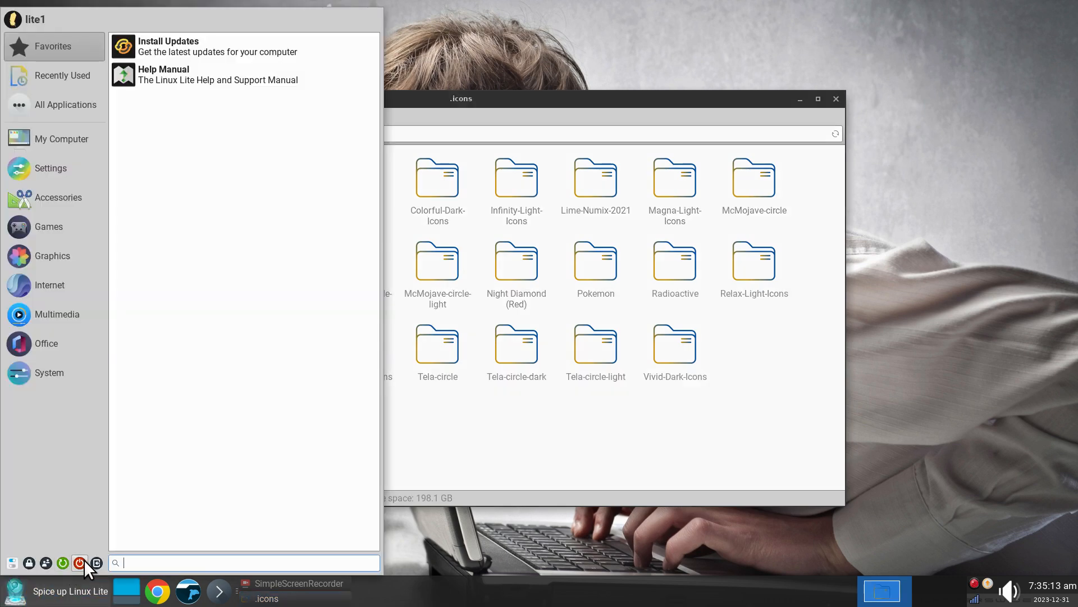
pyautogui.click(11, 562)
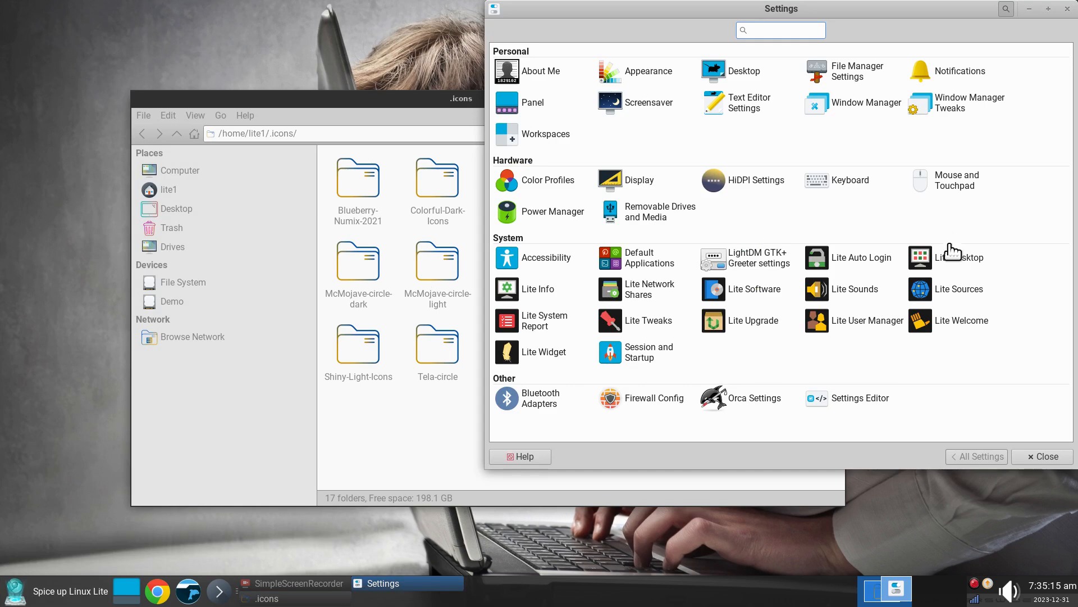
pyautogui.click(964, 185)
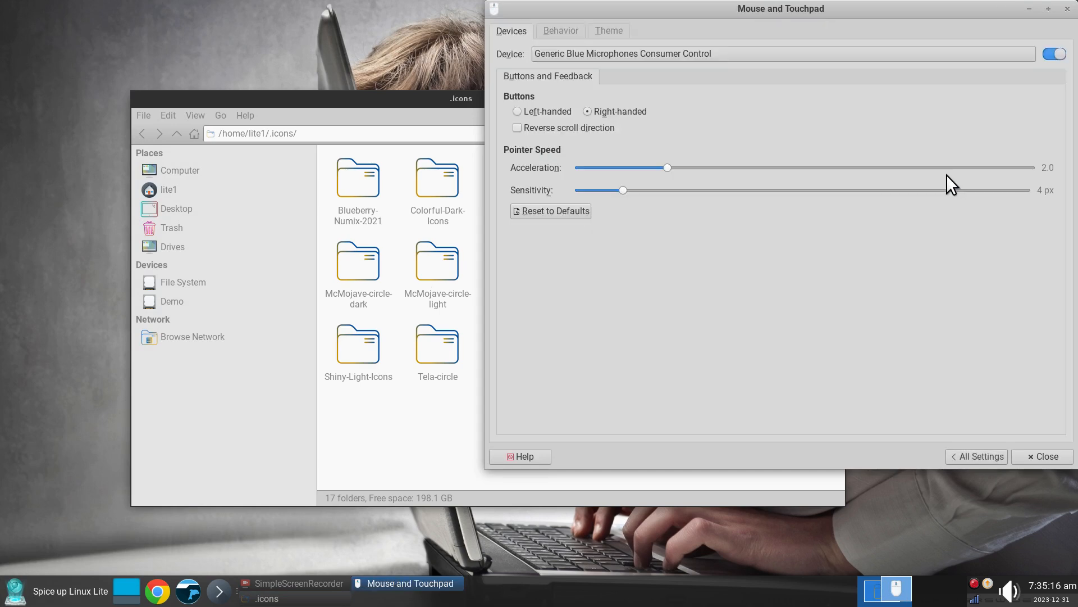
pyautogui.click(611, 32)
pyautogui.click(514, 260)
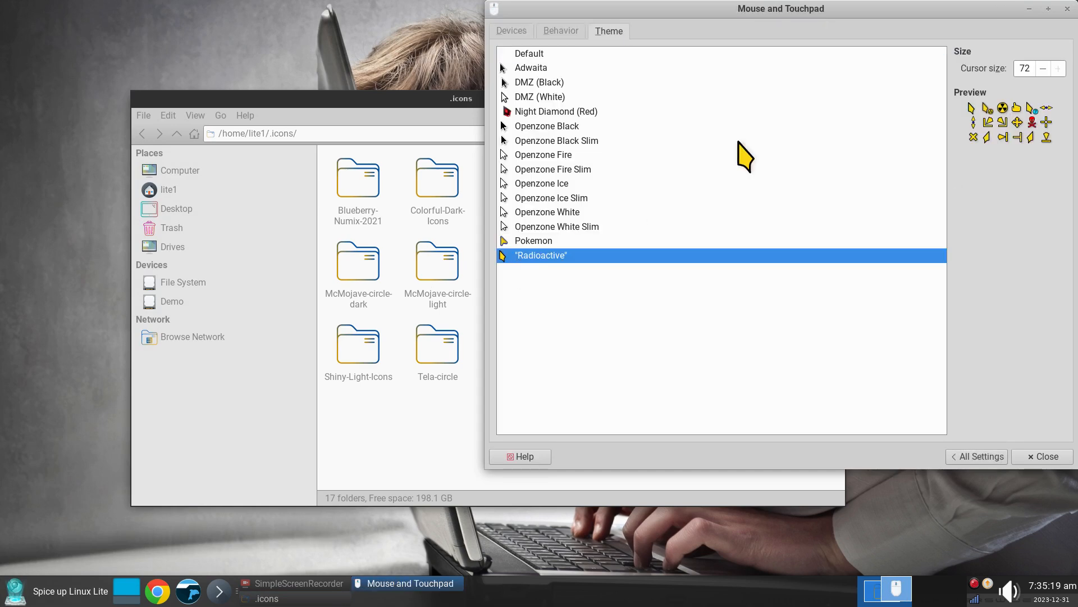
pyautogui.moveTo(828, 20); pyautogui.dragTo(573, 68)
pyautogui.click(819, 55)
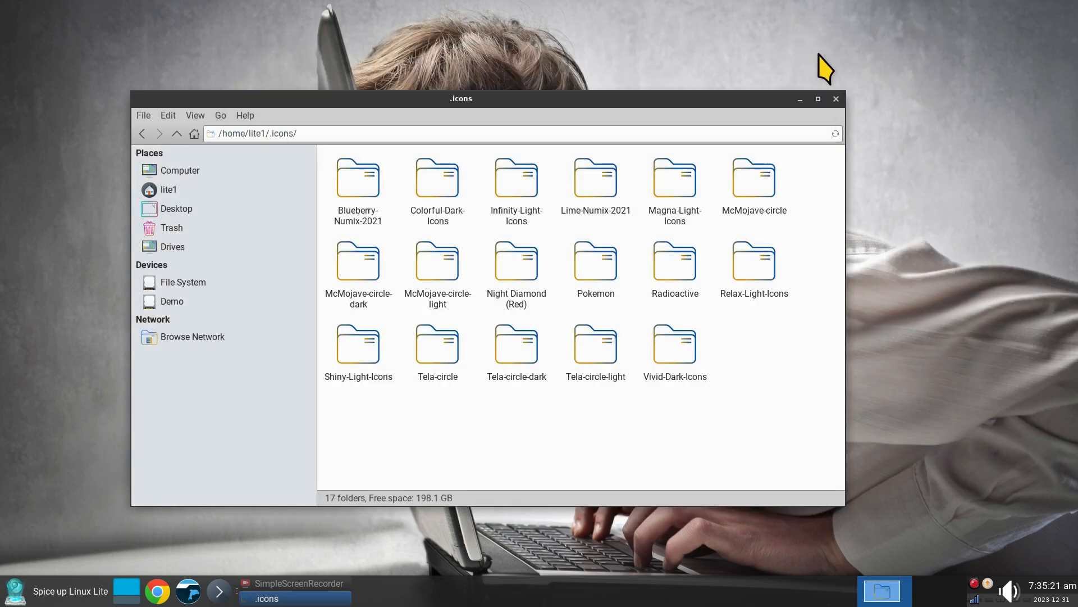
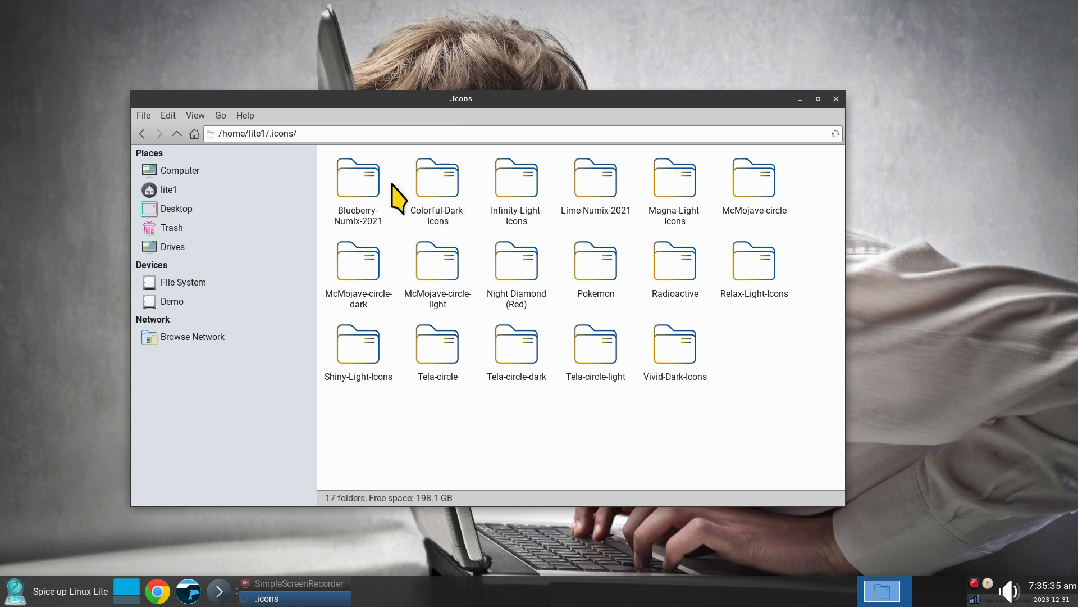
# Open the home folder's .themes directory and select the Midnight, Sunrise, Sunrise-Compact-Dark and Vivid-Dark-GTK folders
pyautogui.click(176, 133)
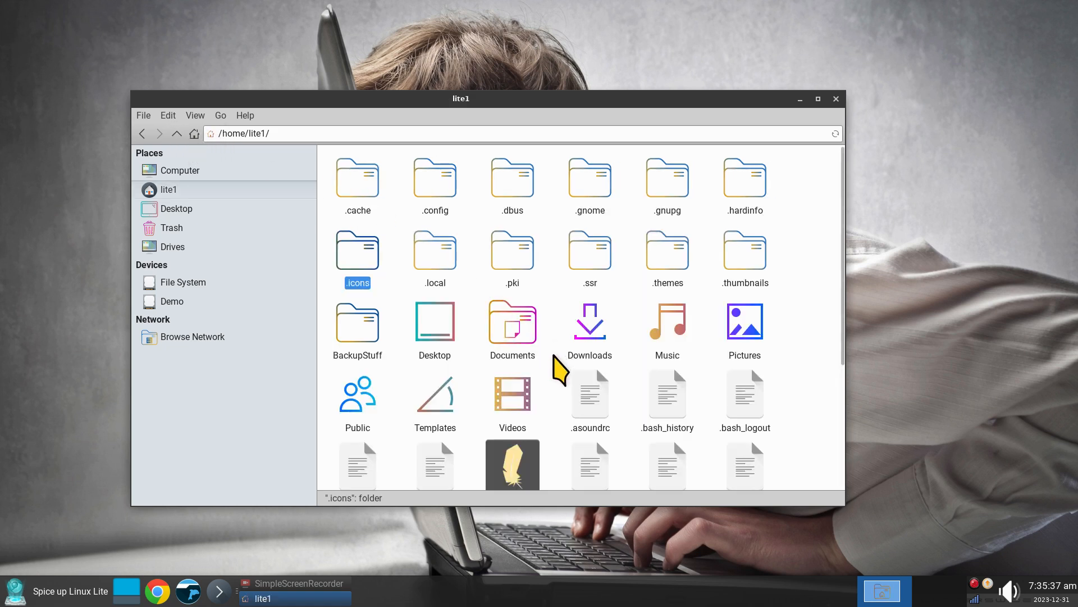
pyautogui.doubleClick(667, 255)
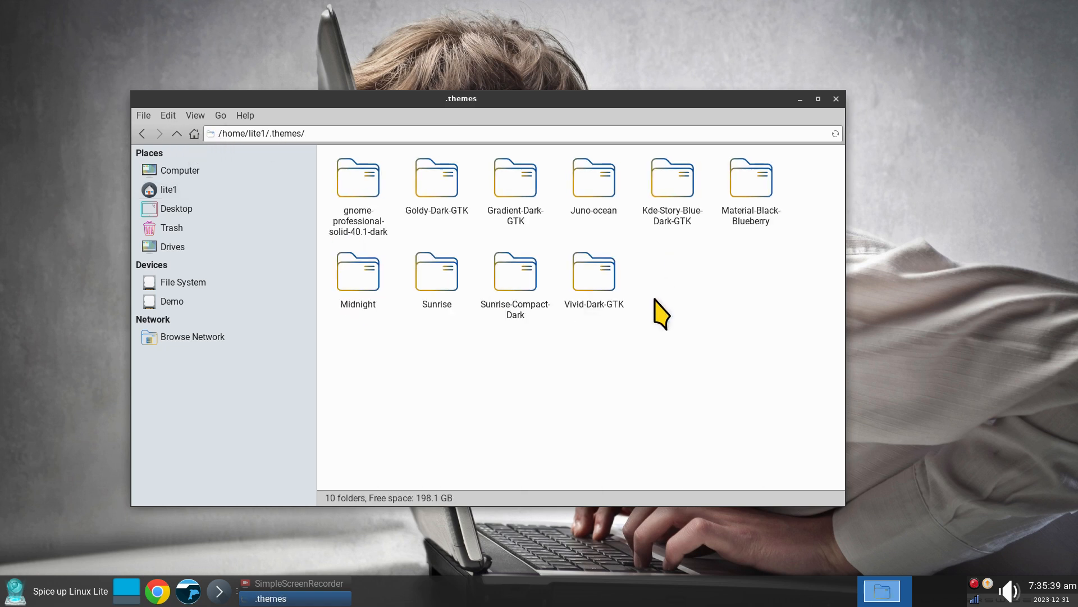
pyautogui.moveTo(693, 259); pyautogui.dragTo(308, 368)
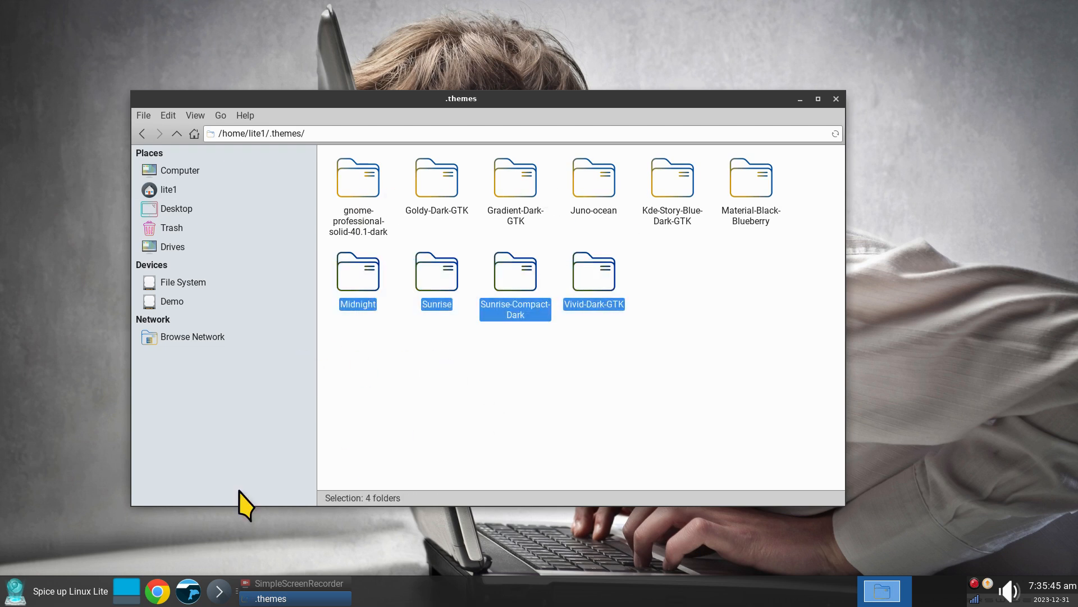
# Review the installed styles listed in the Appearance settings and close the window
pyautogui.click(54, 595)
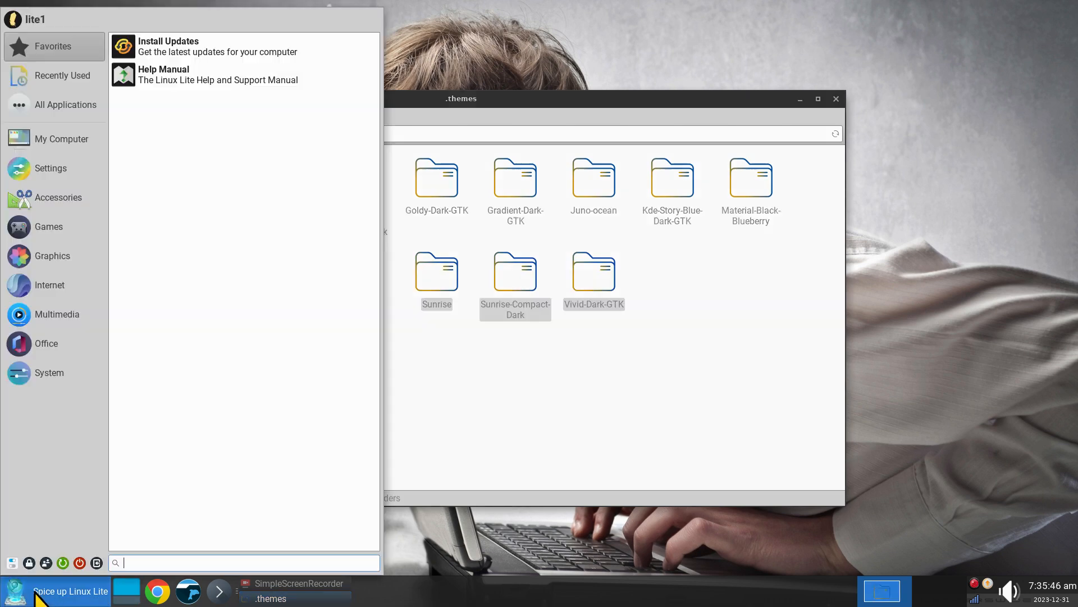
pyautogui.click(12, 564)
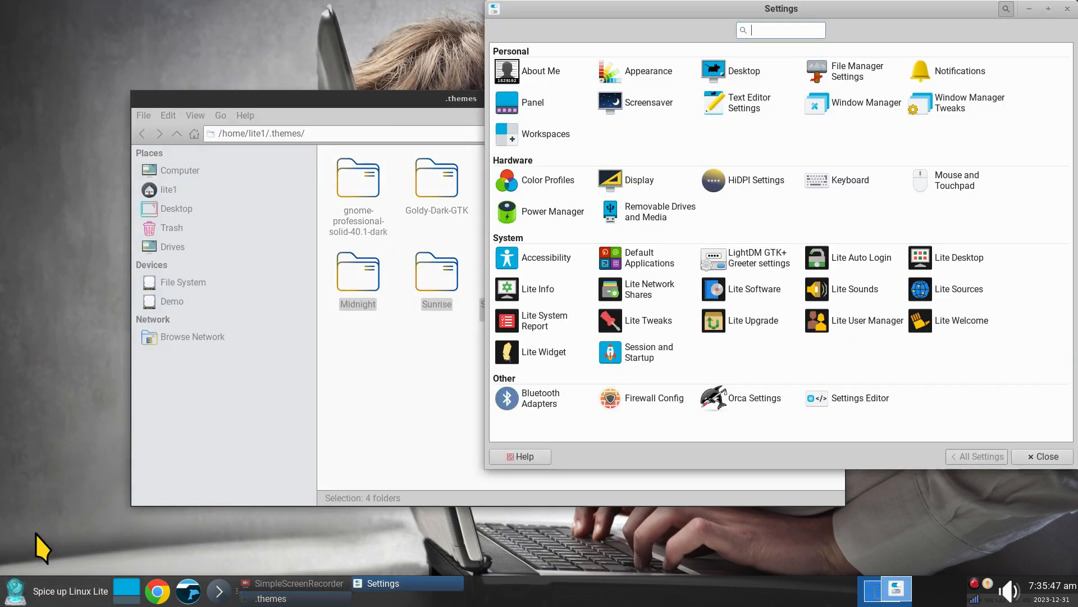
pyautogui.click(646, 72)
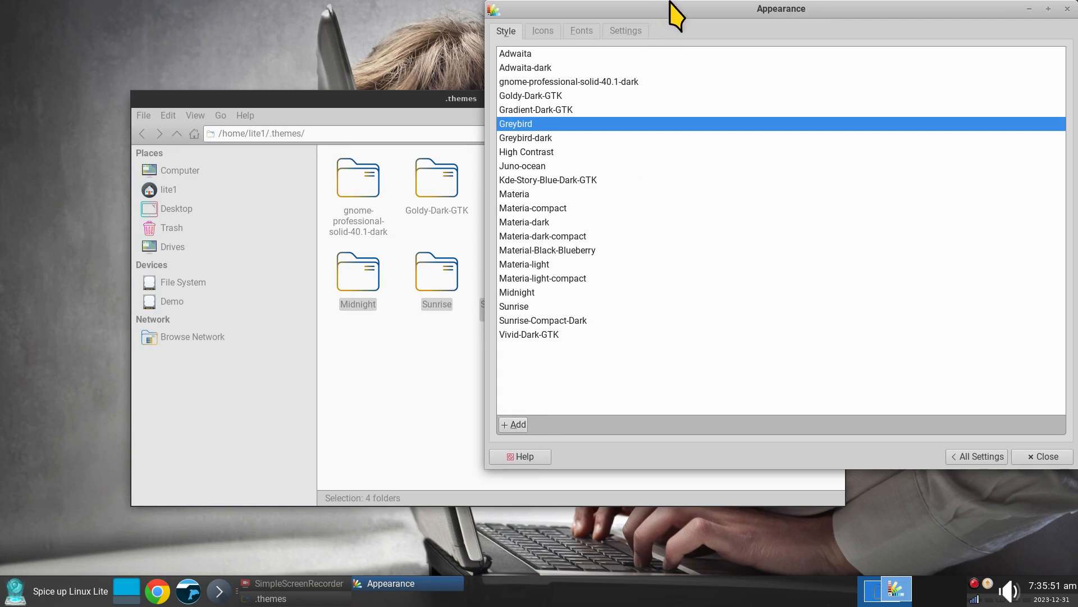
pyautogui.moveTo(712, 9); pyautogui.dragTo(551, 51)
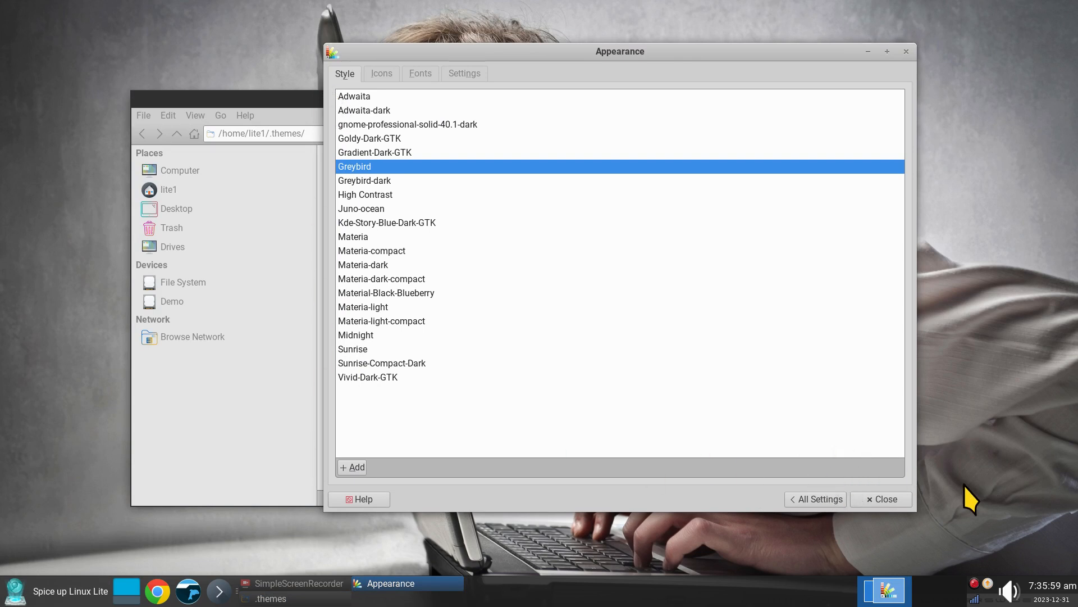
pyautogui.click(879, 499)
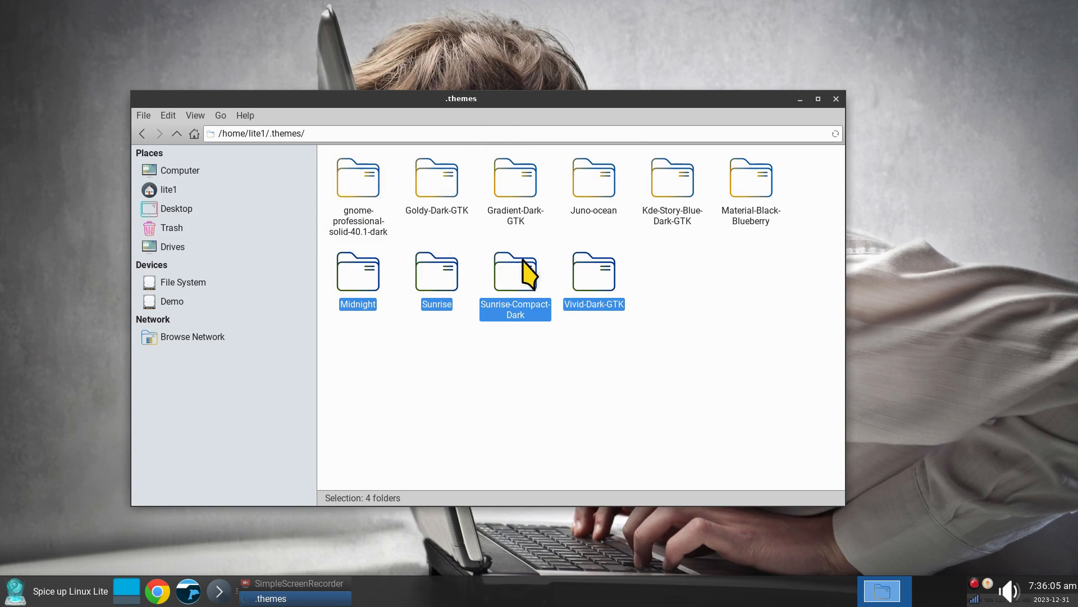
# Permanently empty the Trash of its old cursor, Midnight and Radioactive items
pyautogui.click(770, 280)
pyautogui.moveTo(816, 153); pyautogui.dragTo(346, 349)
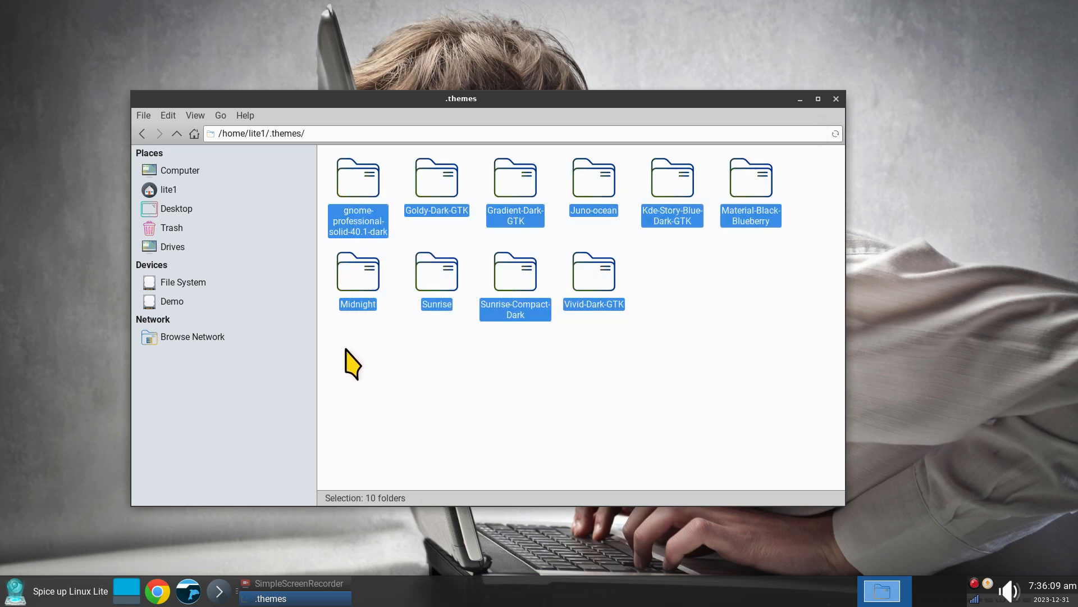
pyautogui.click(169, 228)
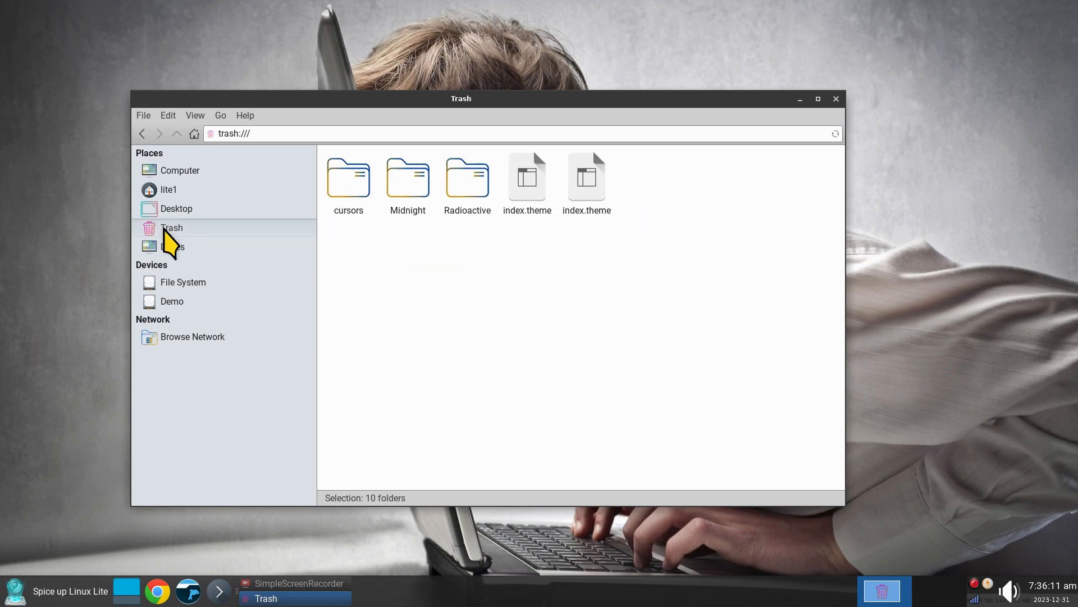
pyautogui.rightClick(498, 238)
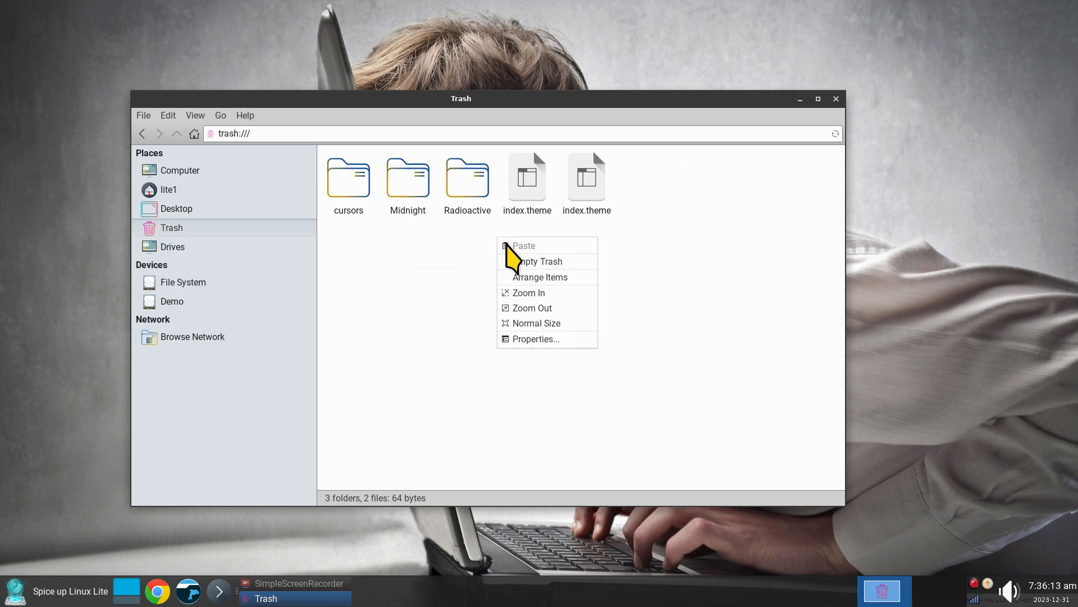
pyautogui.click(524, 261)
pyautogui.click(565, 341)
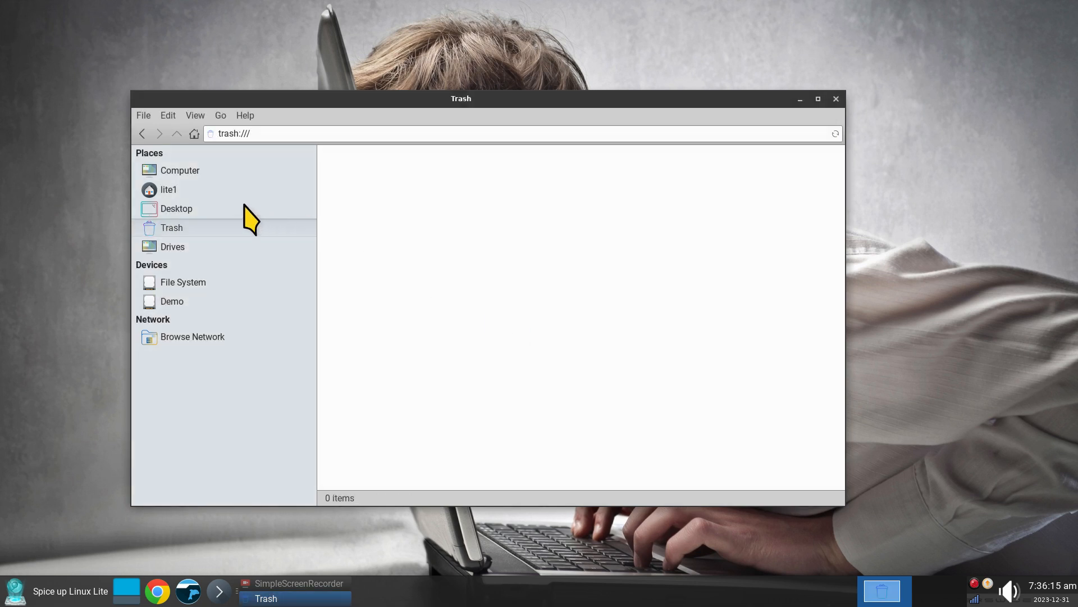
# Delete all theme folders from the home folder's .themes directory
pyautogui.click(185, 191)
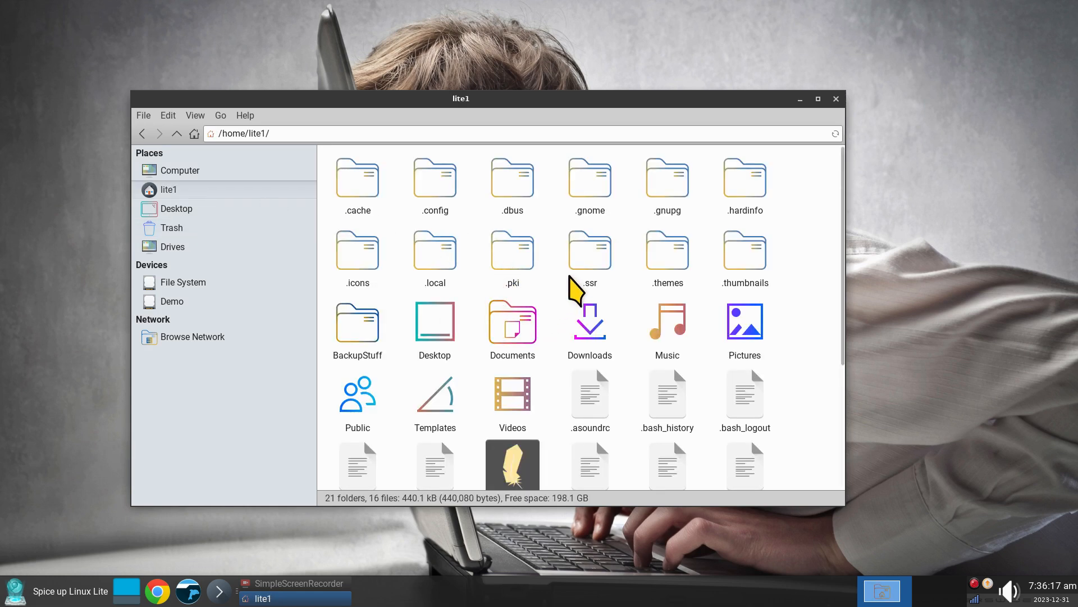
pyautogui.doubleClick(674, 261)
pyautogui.moveTo(802, 161); pyautogui.dragTo(314, 359)
pyautogui.press('Delete')
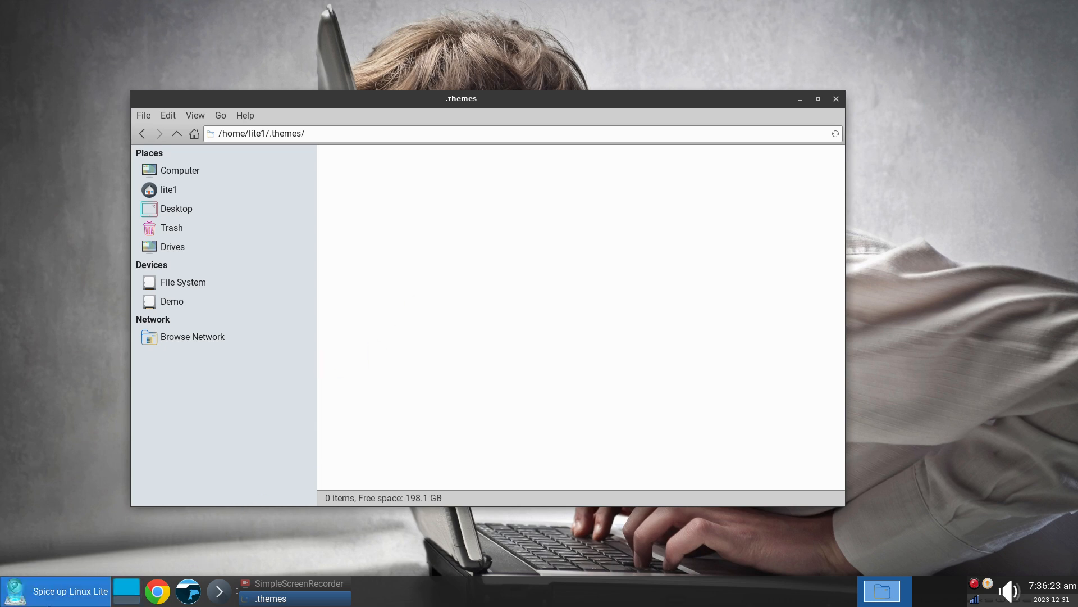
# Check the Appearance style list for the deleted themes and close the settings
pyautogui.click(20, 598)
pyautogui.click(16, 559)
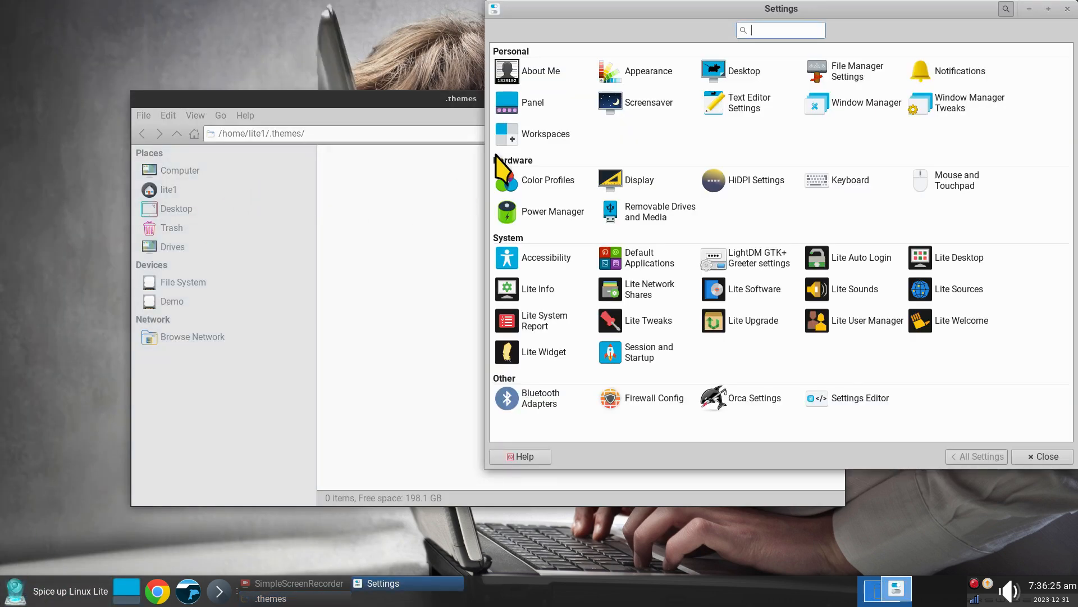
pyautogui.click(644, 74)
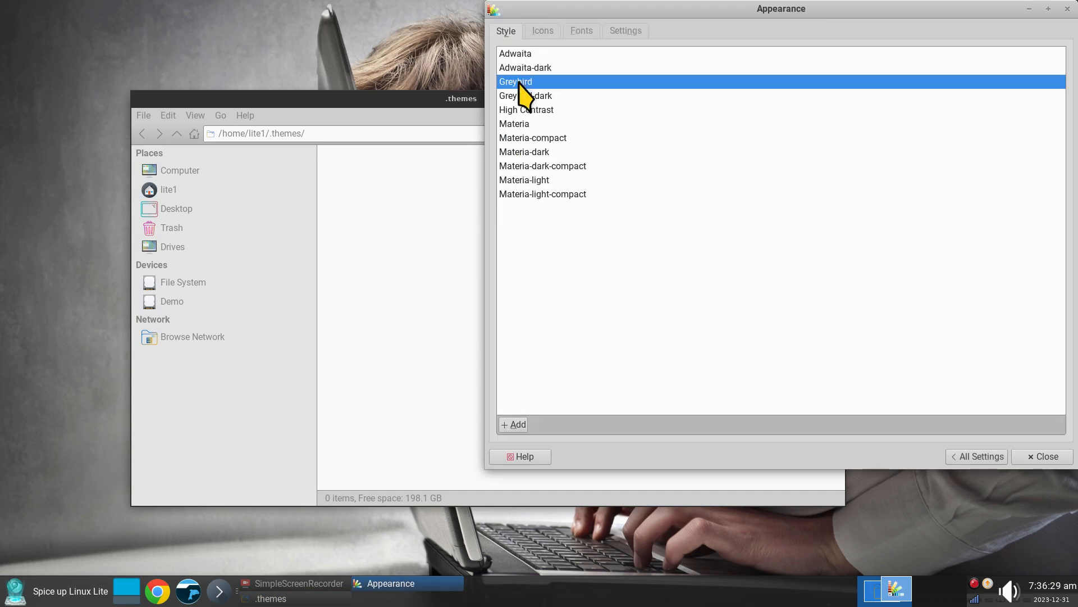
pyautogui.moveTo(964, 11); pyautogui.dragTo(787, 67)
pyautogui.click(858, 514)
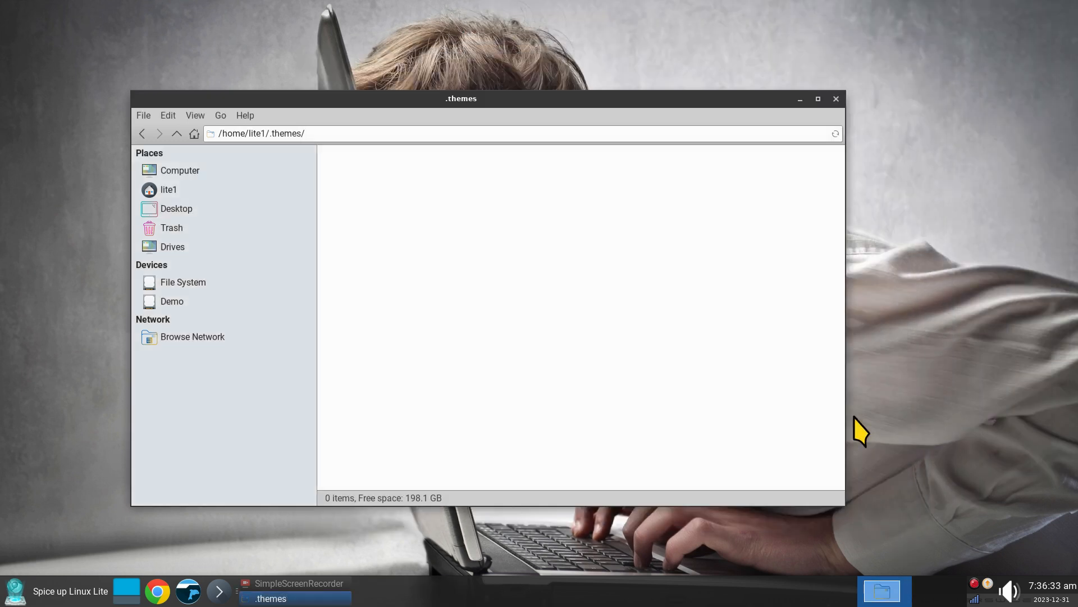
# Permanently delete all the removed theme folders from the Trash and close the file manager
pyautogui.click(163, 192)
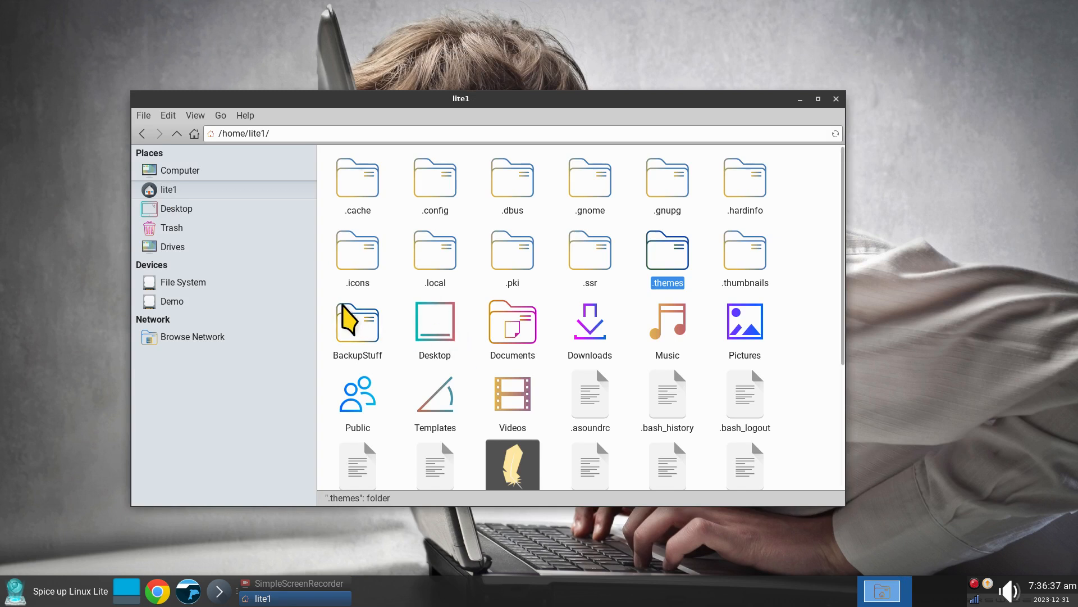
pyautogui.click(187, 229)
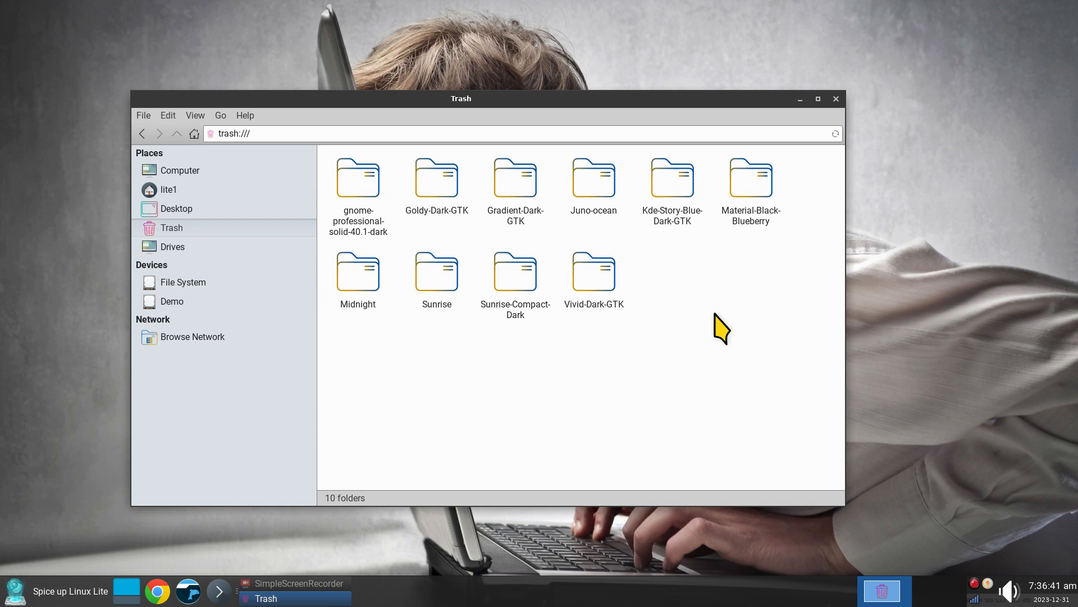
pyautogui.hotkey('ctrl', 'a')
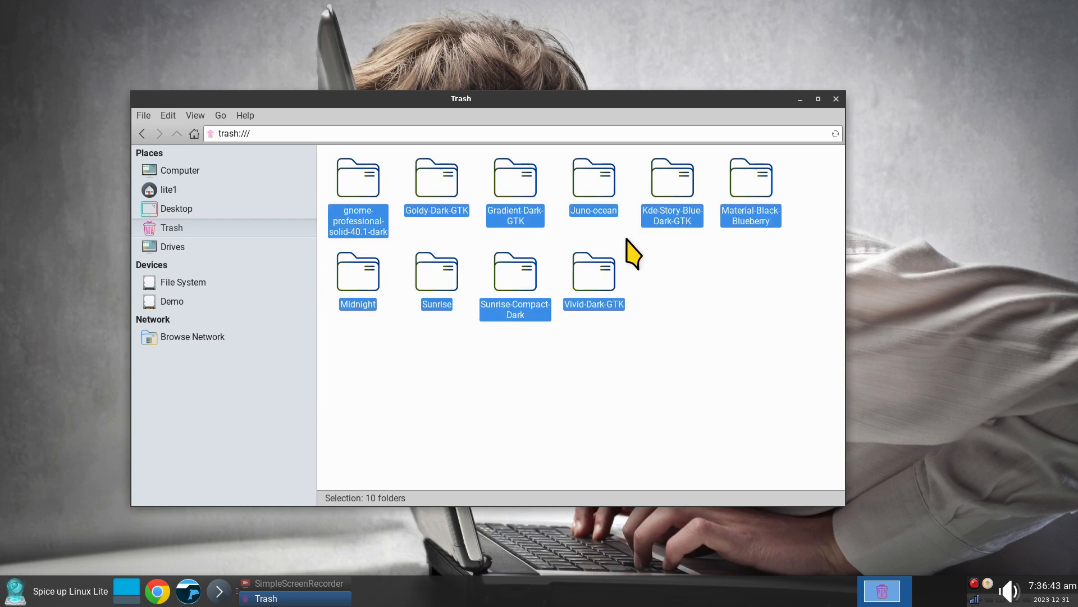
pyautogui.rightClick(597, 270)
pyautogui.click(625, 417)
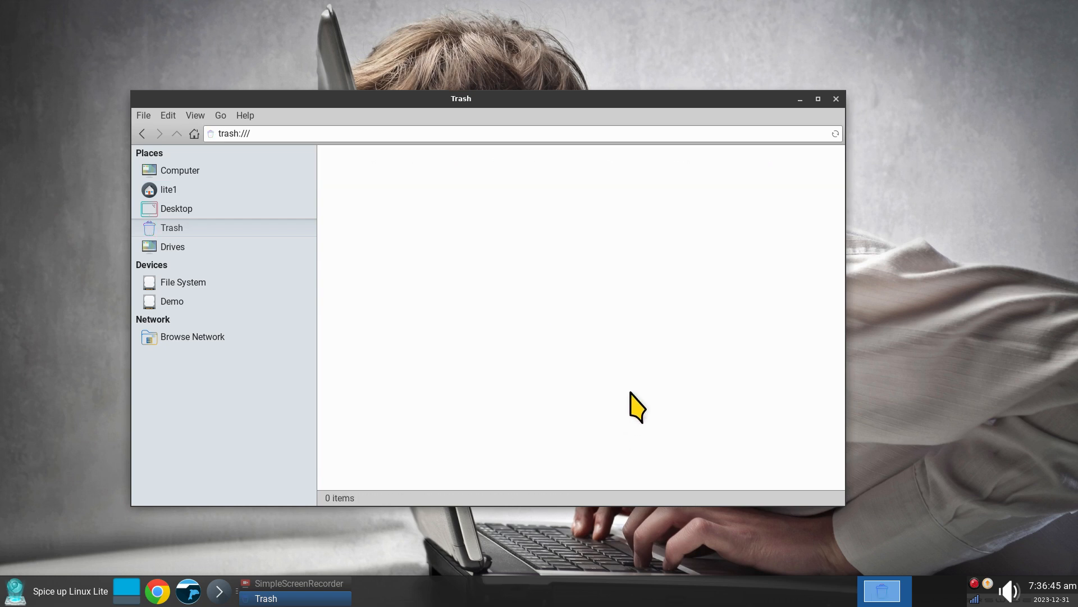
pyautogui.click(837, 99)
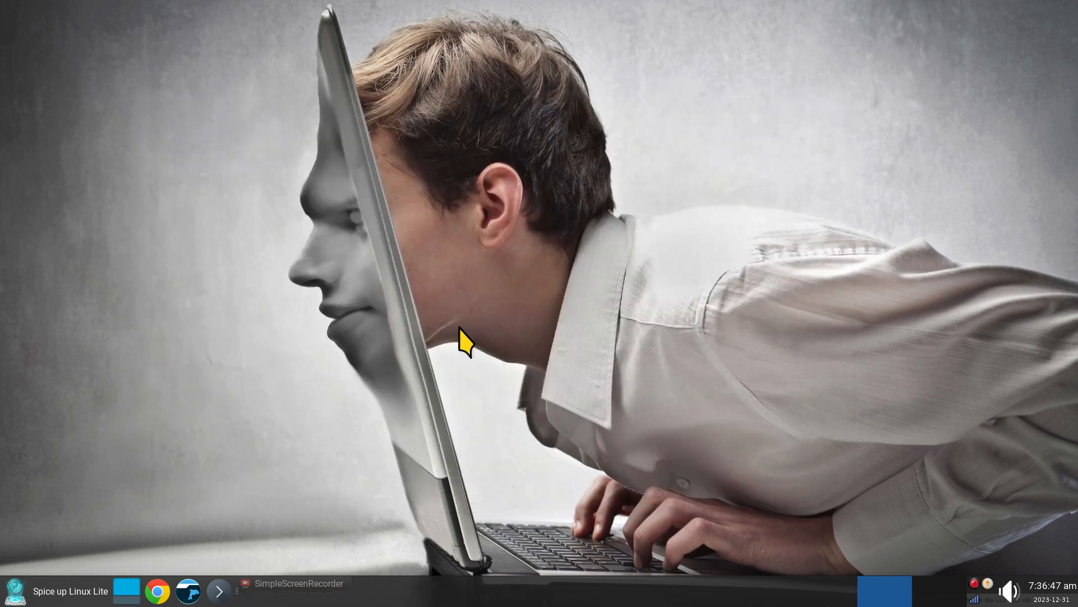
# Try the Vivid-Dark-GTK style against Greybird in the Appearance settings, reapply Vivid-Dark-GTK and show the icon themes
pyautogui.click(11, 591)
pyautogui.click(12, 563)
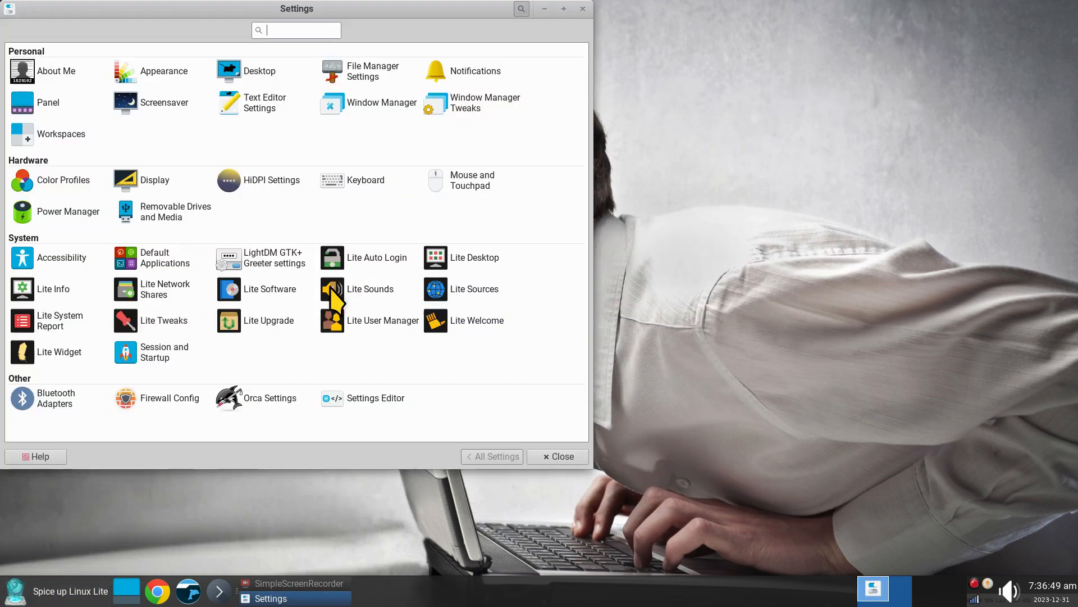
pyautogui.click(161, 75)
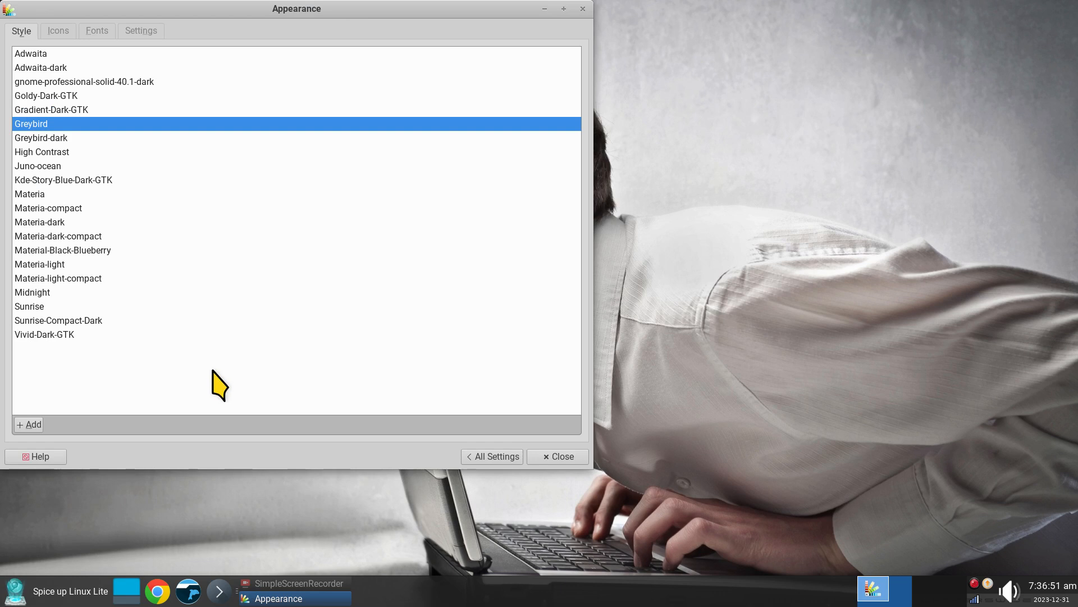
pyautogui.click(46, 336)
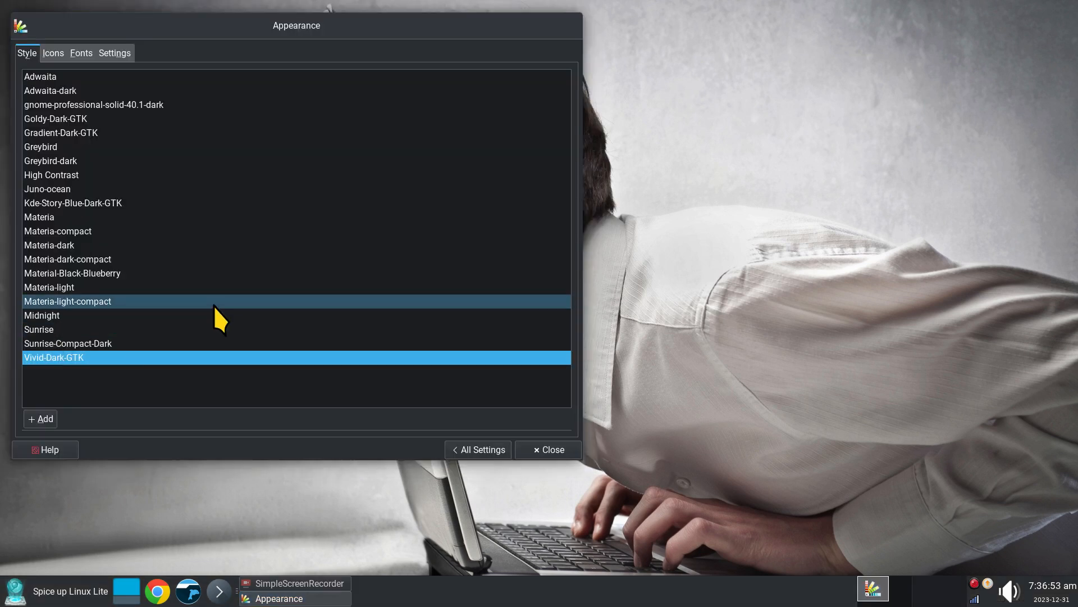
pyautogui.click(46, 149)
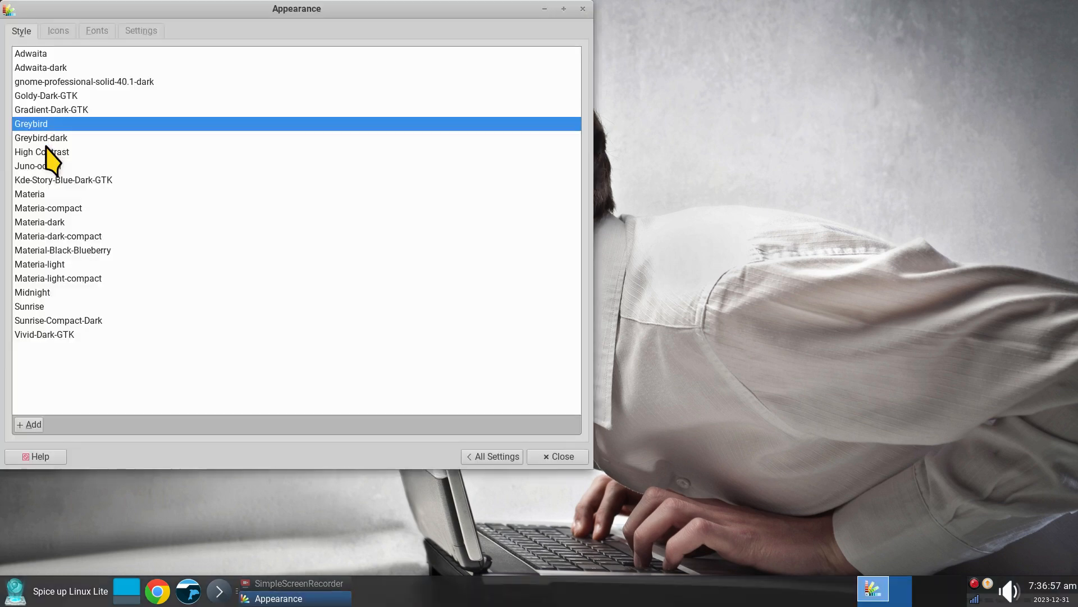
pyautogui.click(61, 334)
pyautogui.click(53, 53)
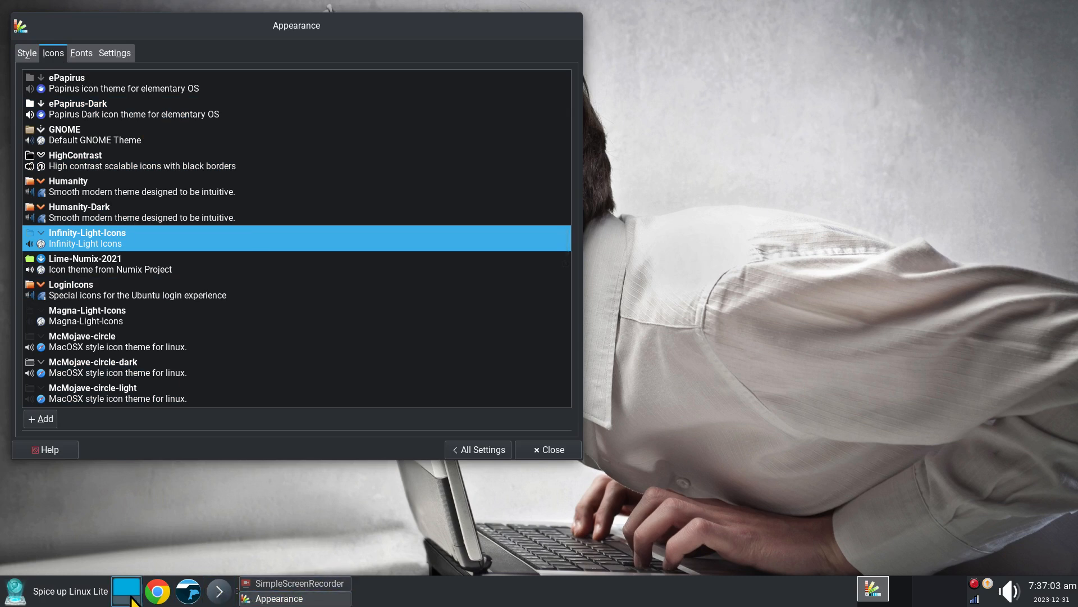
# Open the home folder in a maximized file manager window and hide its hidden files
pyautogui.click(191, 594)
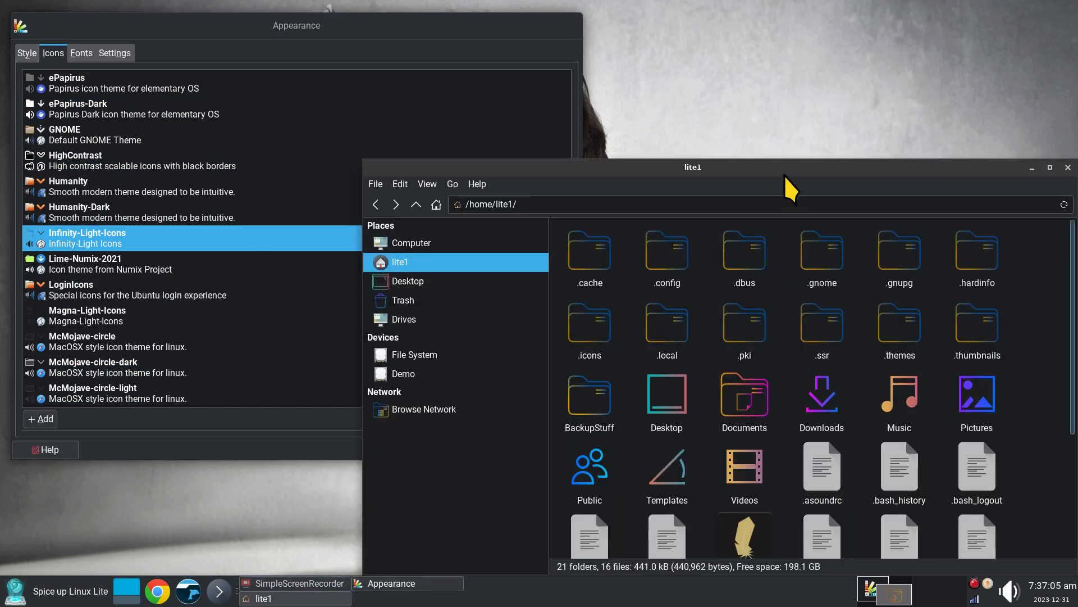
pyautogui.moveTo(786, 176); pyautogui.dragTo(745, 2)
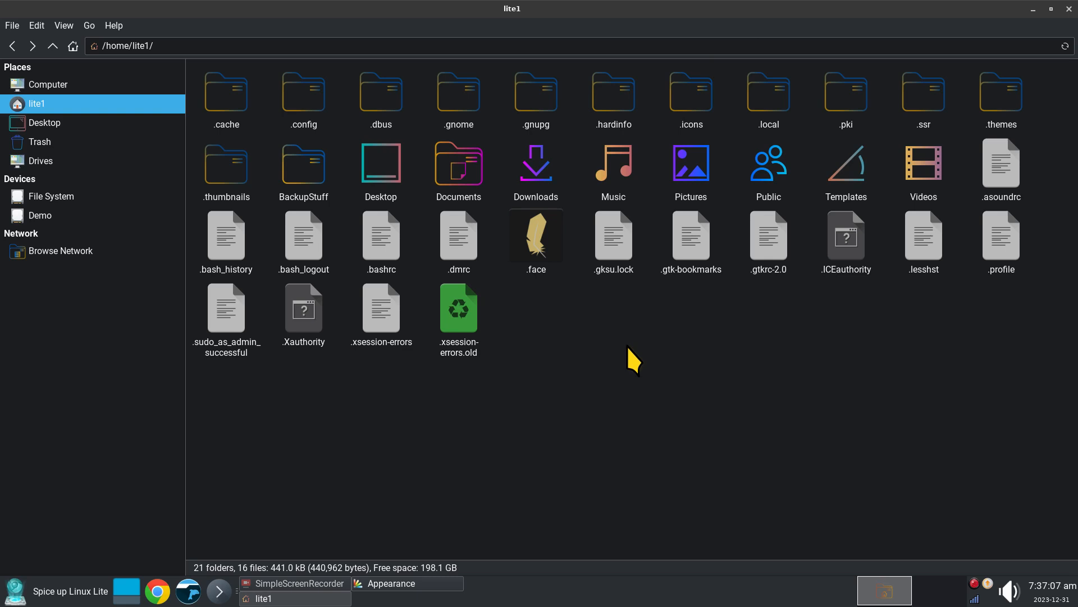
pyautogui.hotkey('ctrl', 'h')
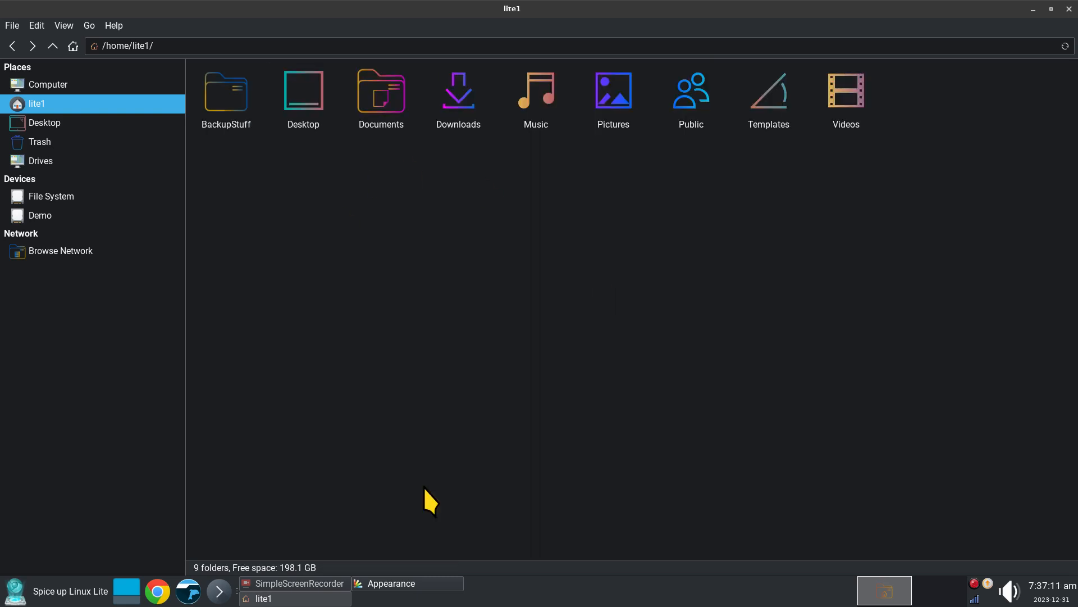
# Return to the Appearance settings and apply the Greybird style
pyautogui.click(425, 587)
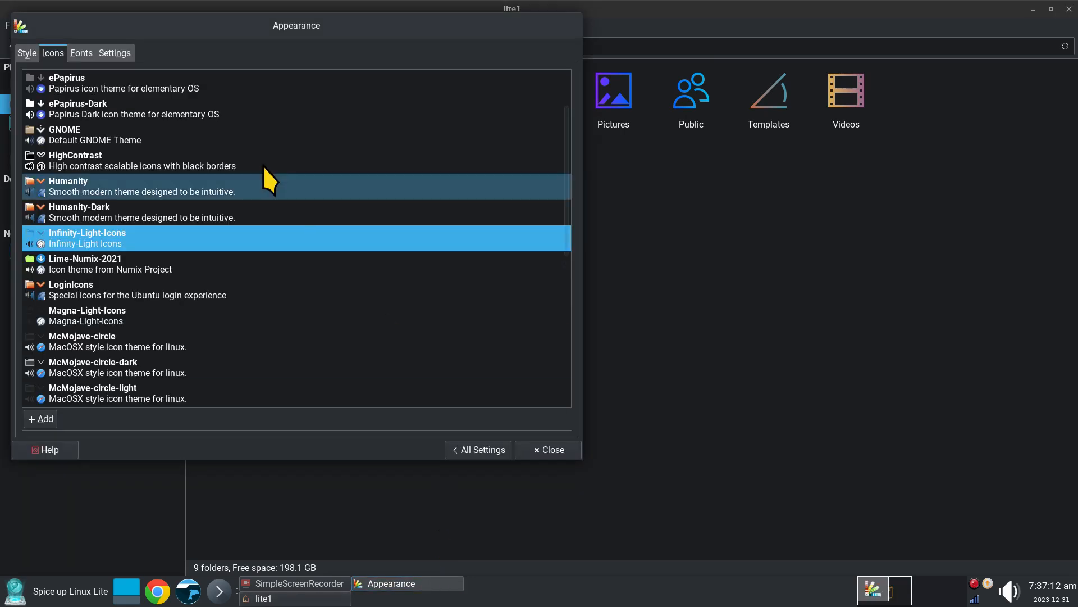
pyautogui.click(27, 53)
pyautogui.click(55, 145)
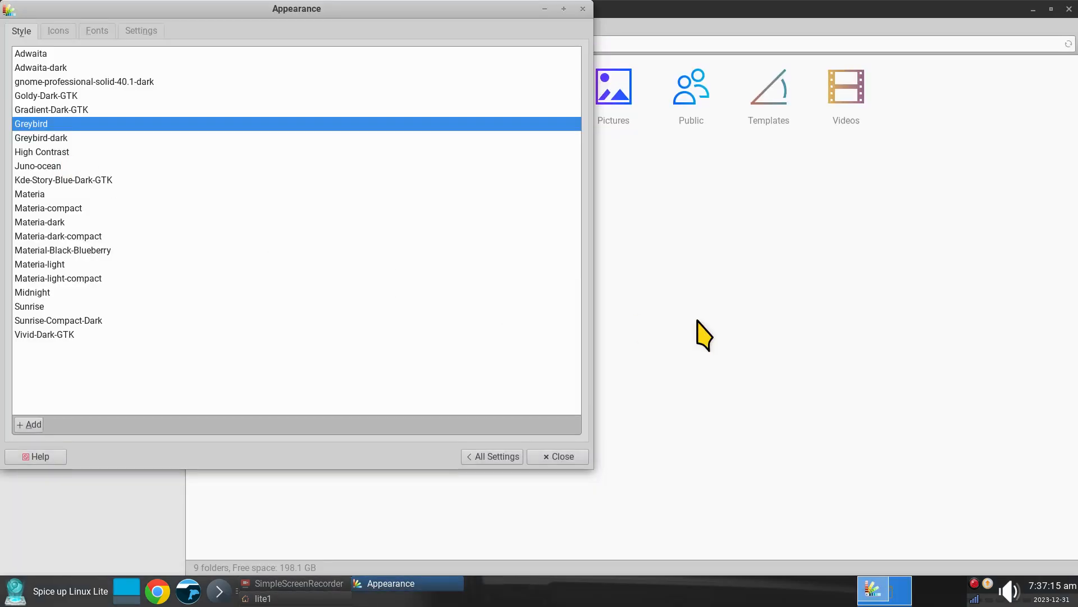
# Enlarge the icons in the home folder and open the Downloads folder
pyautogui.click(663, 316)
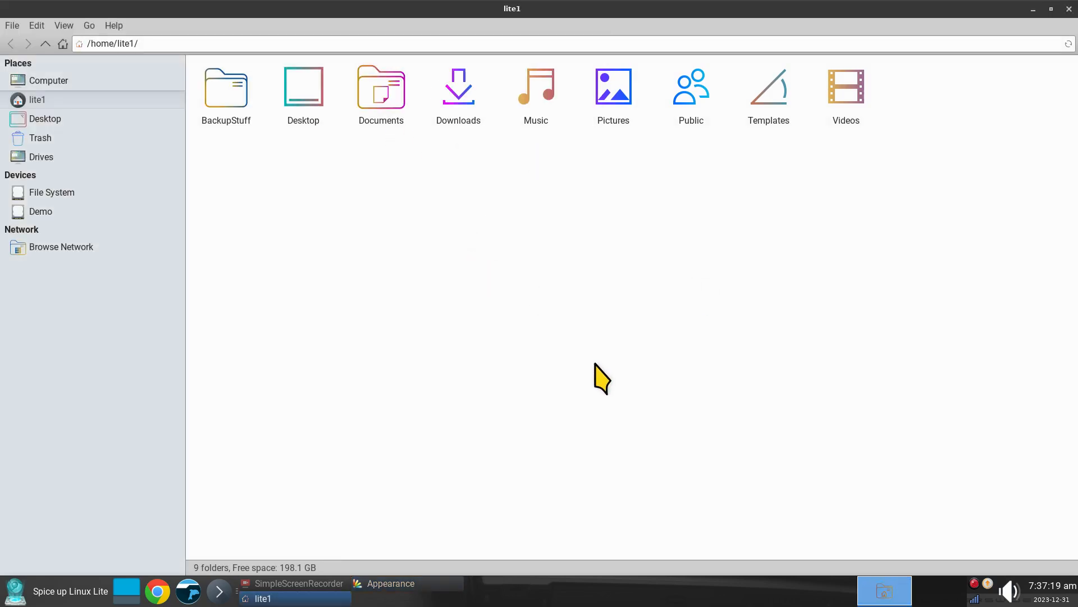
pyautogui.scroll(3, 595, 363)
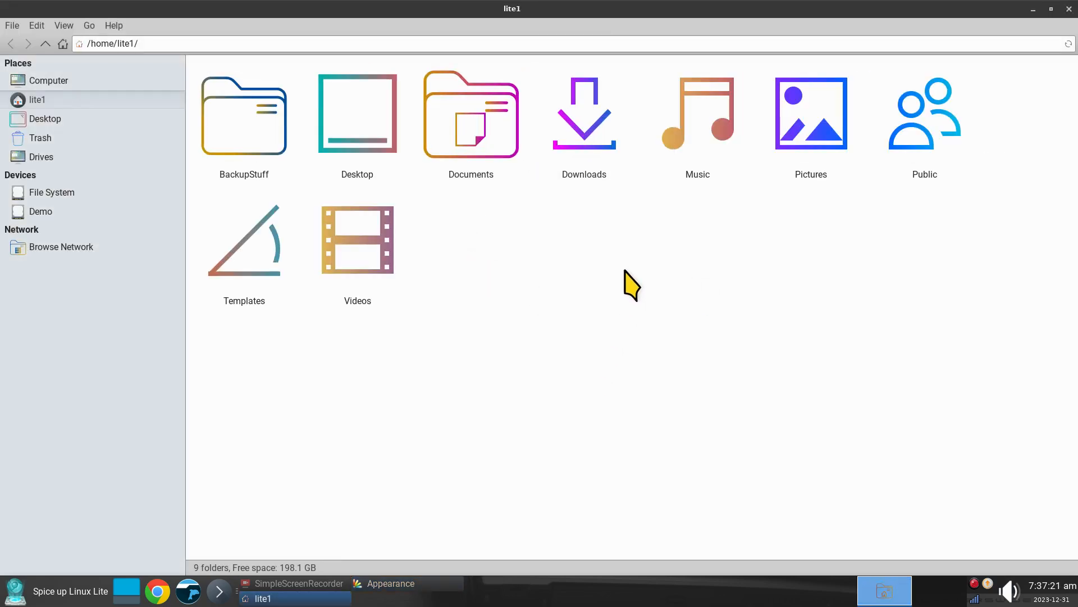
pyautogui.doubleClick(587, 127)
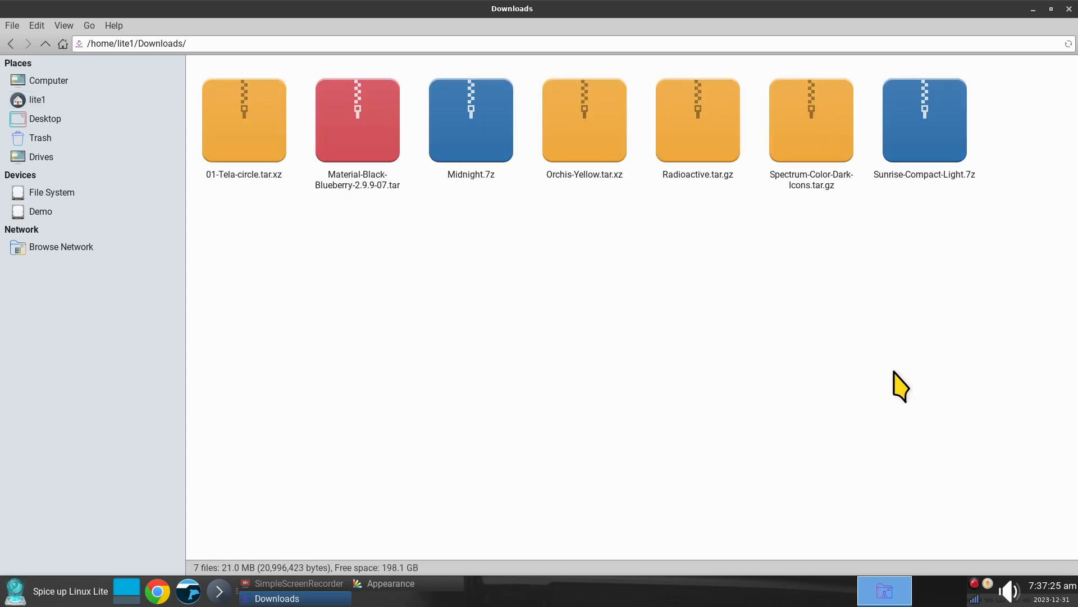
# Extract the Midnight.7z archive into the Downloads folder
pyautogui.click(464, 137)
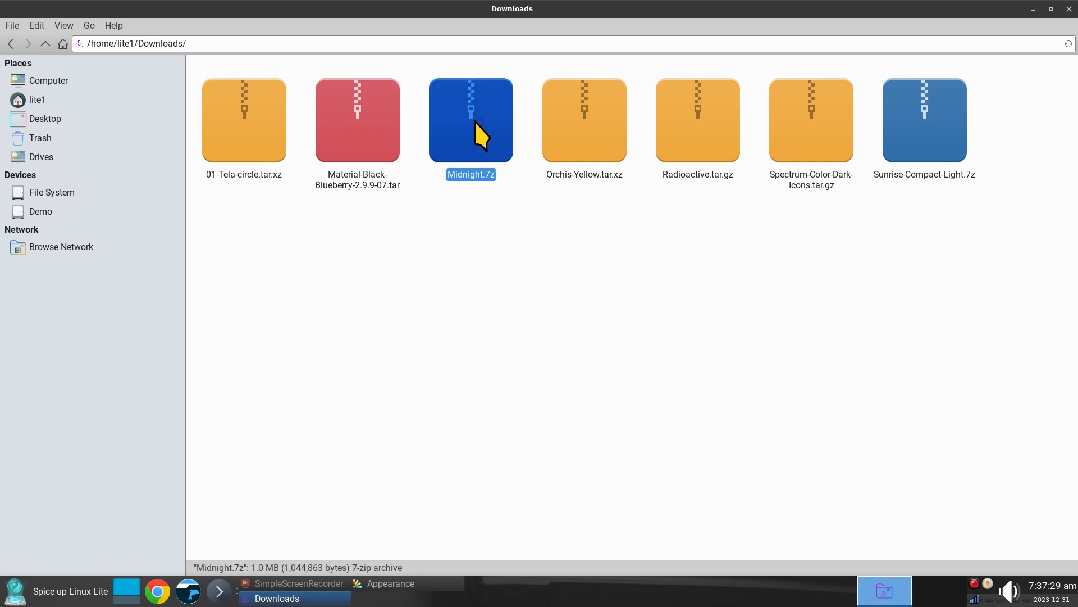
pyautogui.rightClick(475, 120)
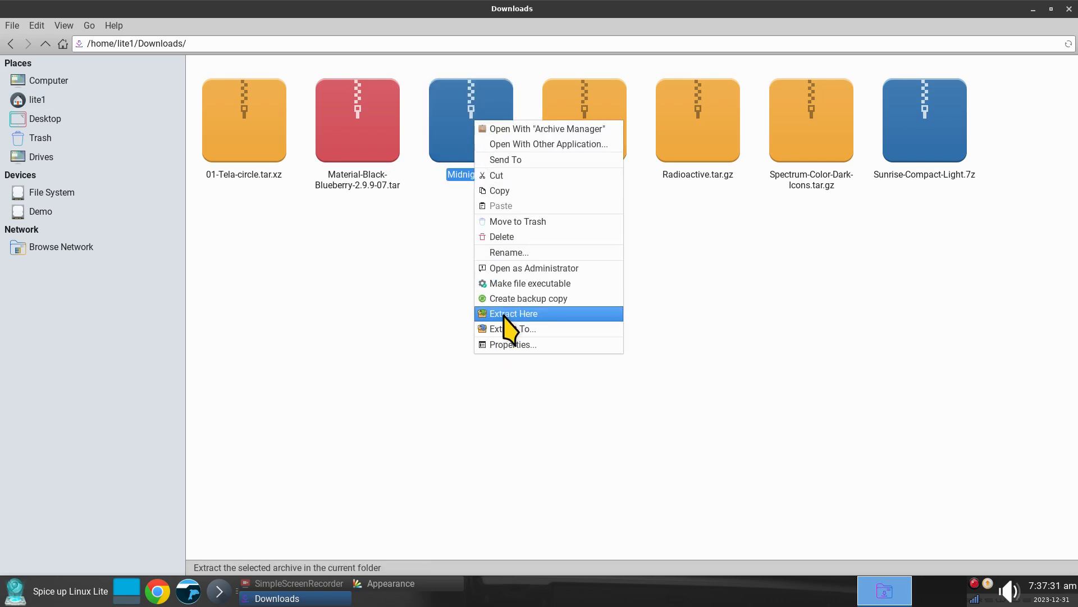
pyautogui.click(505, 315)
# Move the extracted Midnight folder from Downloads to the Trash
pyautogui.click(241, 141)
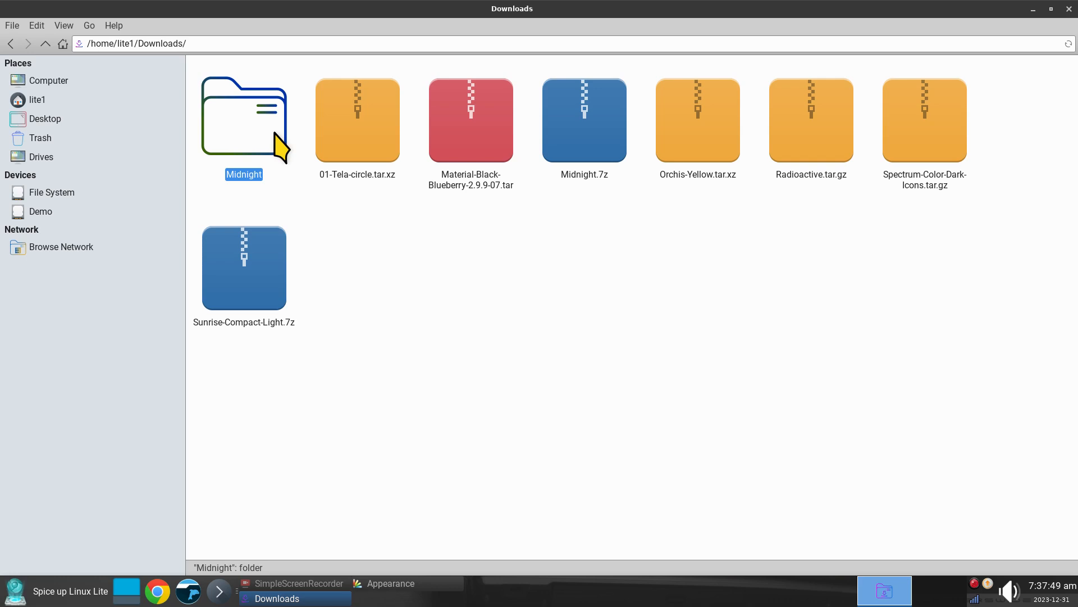
pyautogui.click(324, 214)
pyautogui.moveTo(300, 70); pyautogui.dragTo(234, 172)
pyautogui.press('Delete')
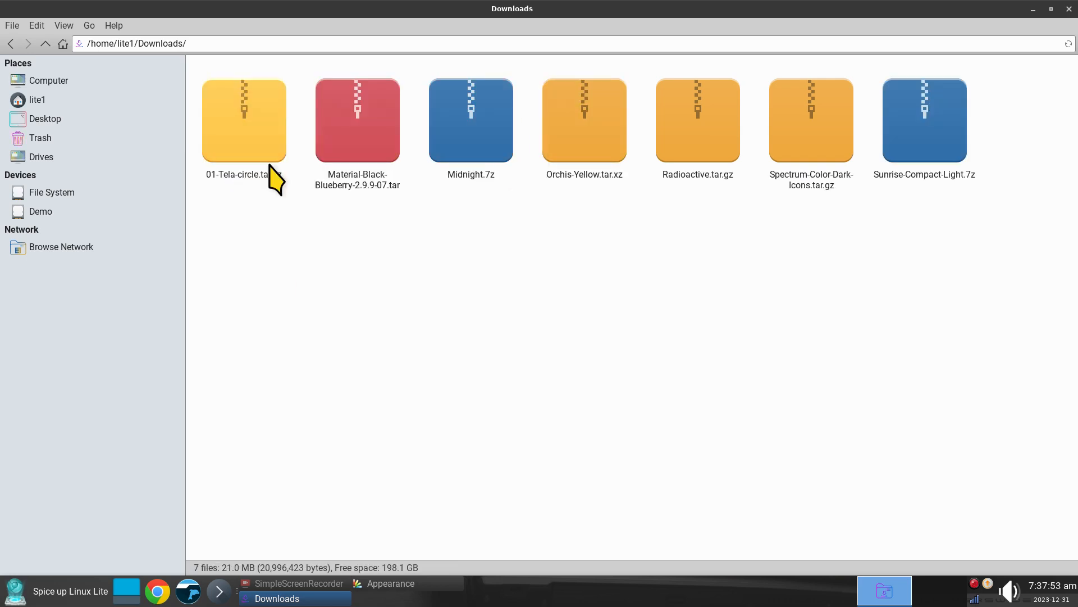
# Restore the maximized Downloads window to a smaller size, and close both the Appearance settings and the file manager
pyautogui.moveTo(851, 16); pyautogui.dragTo(792, 50)
pyautogui.click(493, 24)
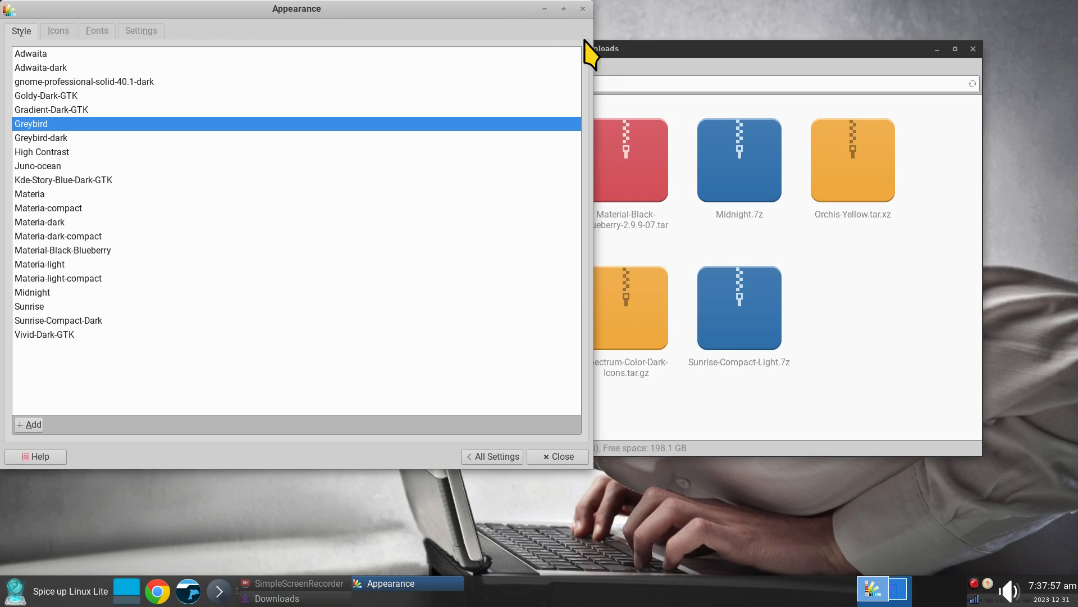
pyautogui.click(559, 457)
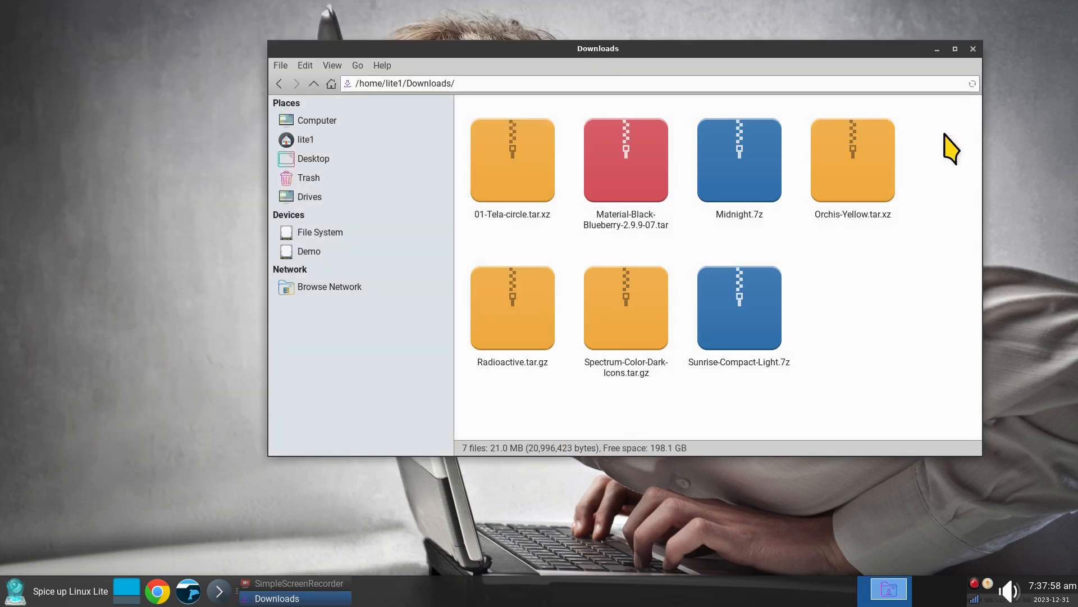
pyautogui.click(973, 50)
# Open the bookmarked Linux for Seniors YouTube channel in Google Chrome and view its About description
pyautogui.click(157, 591)
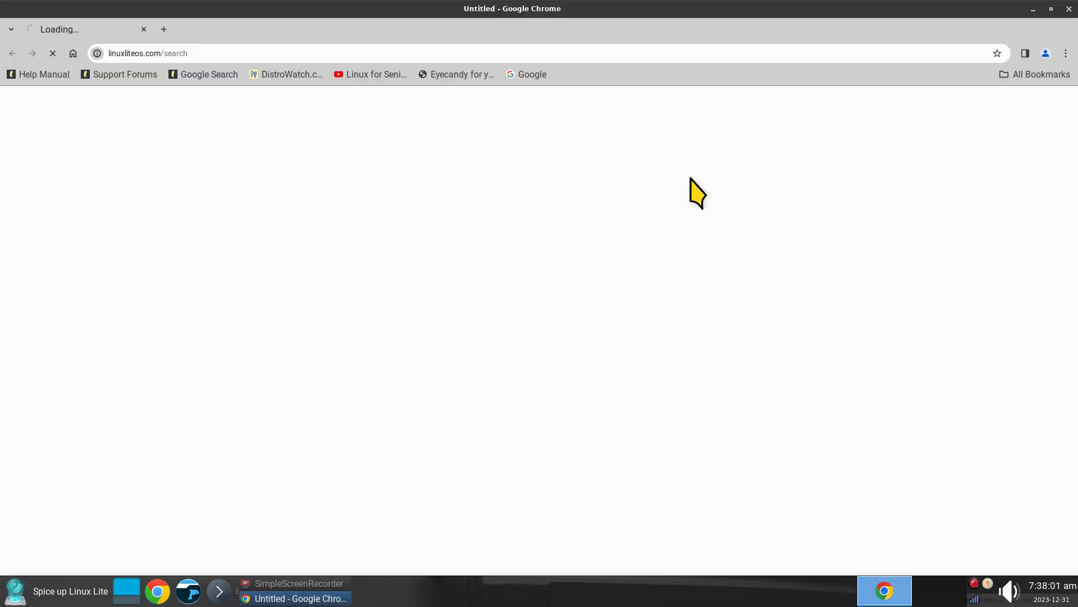
pyautogui.click(373, 75)
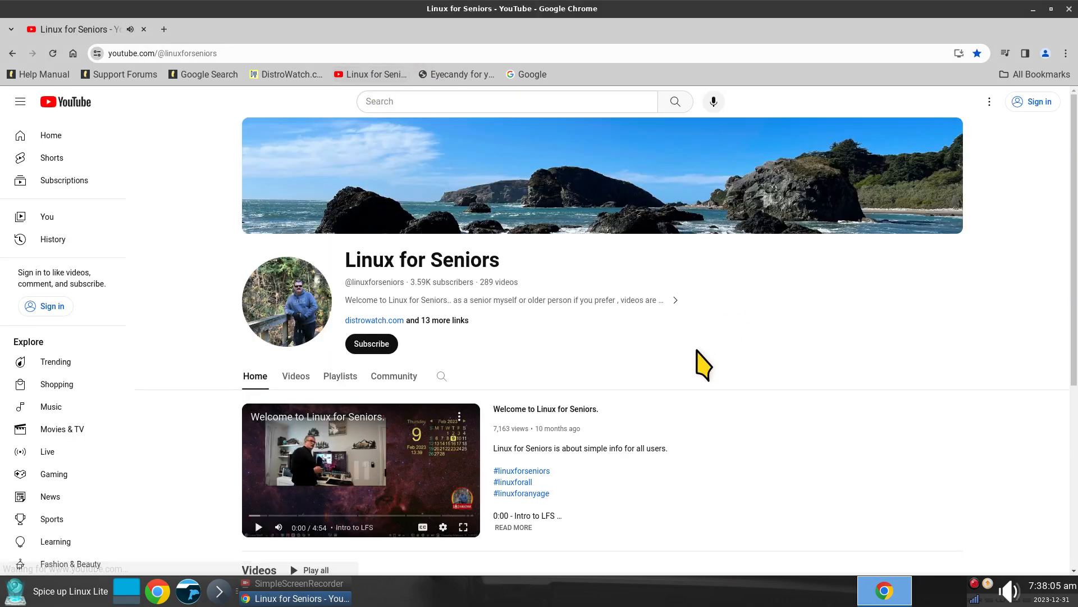
pyautogui.click(437, 299)
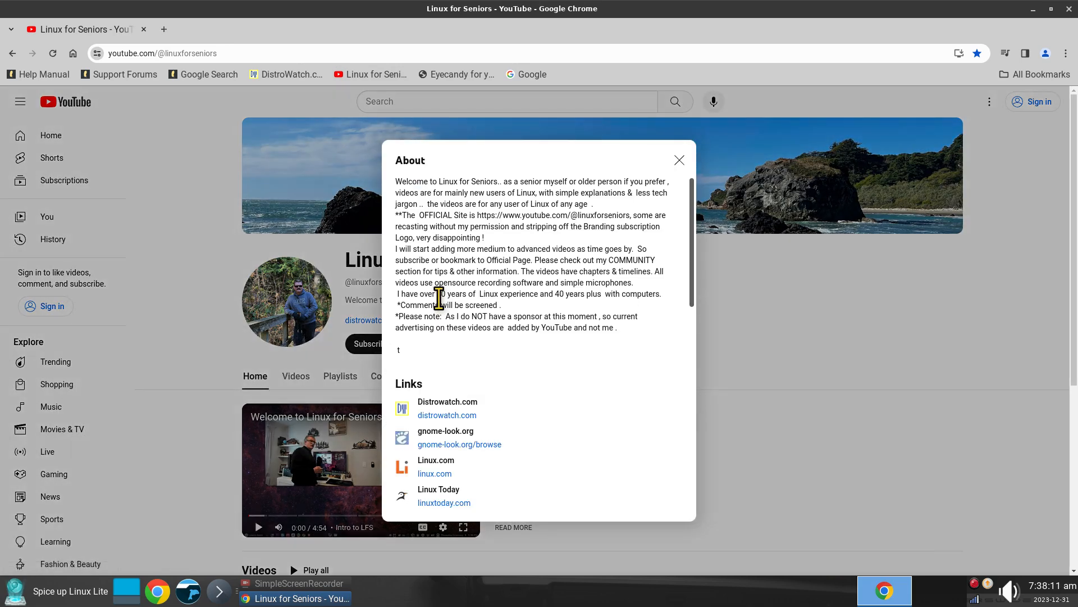
pyautogui.click(680, 161)
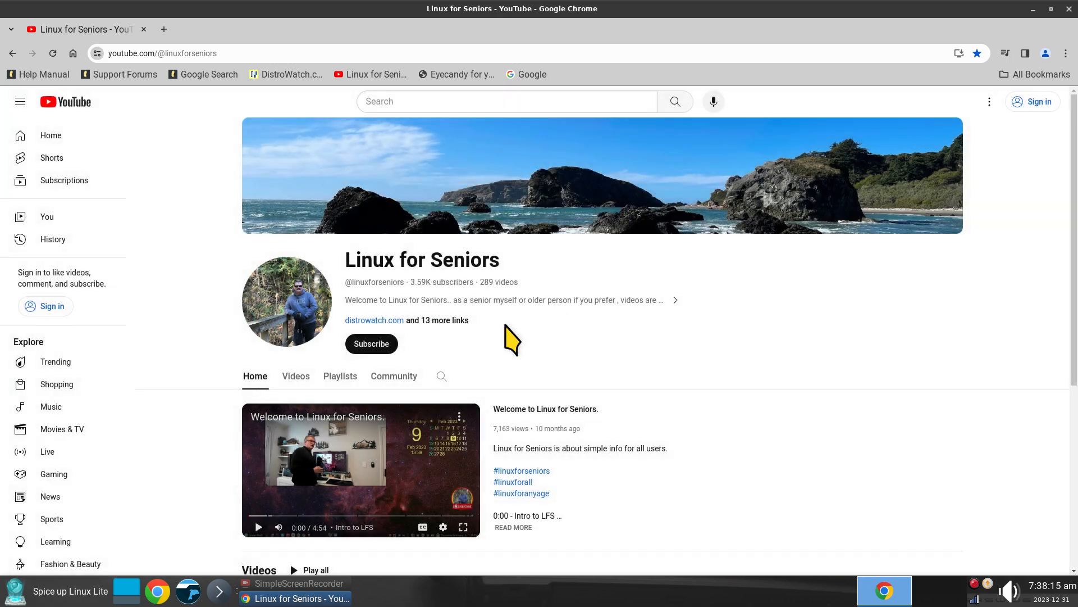
# Open gnome-look.org/browse from the links in the channel's About information
pyautogui.click(431, 332)
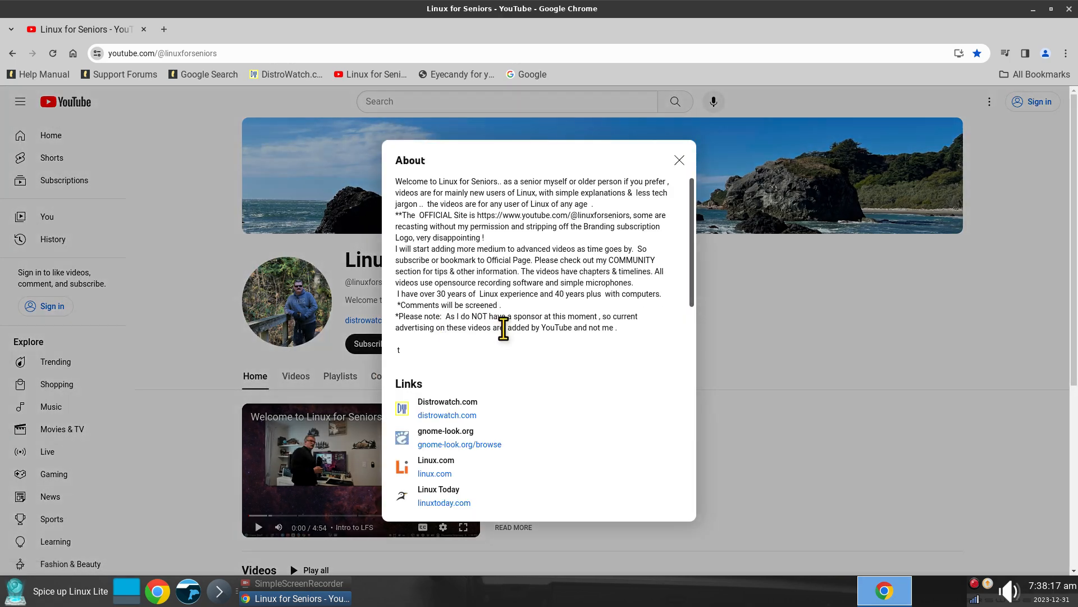
pyautogui.scroll(-3, 508, 334)
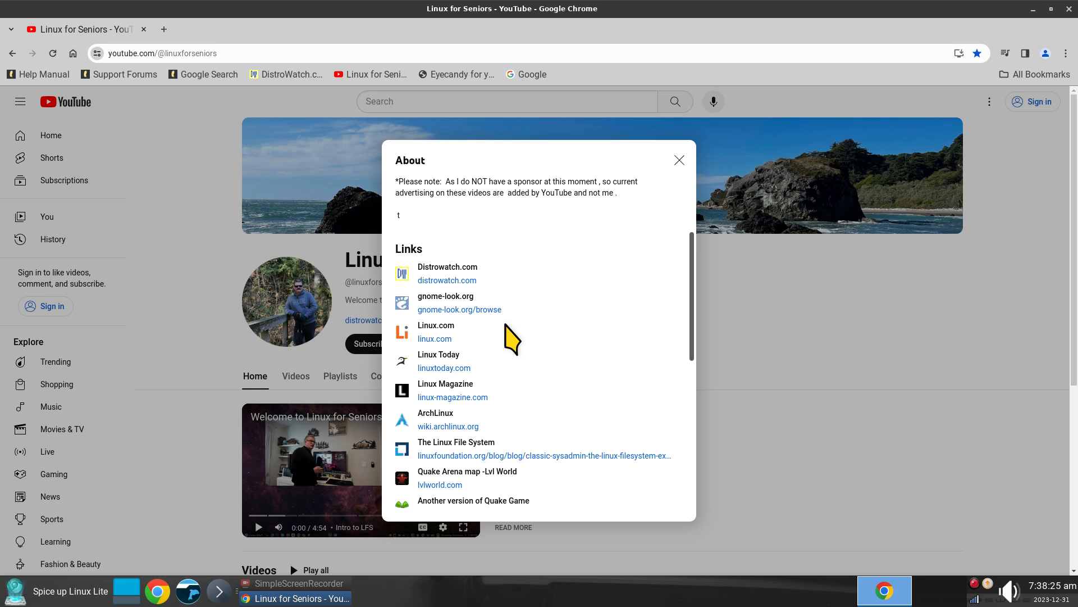
pyautogui.click(464, 310)
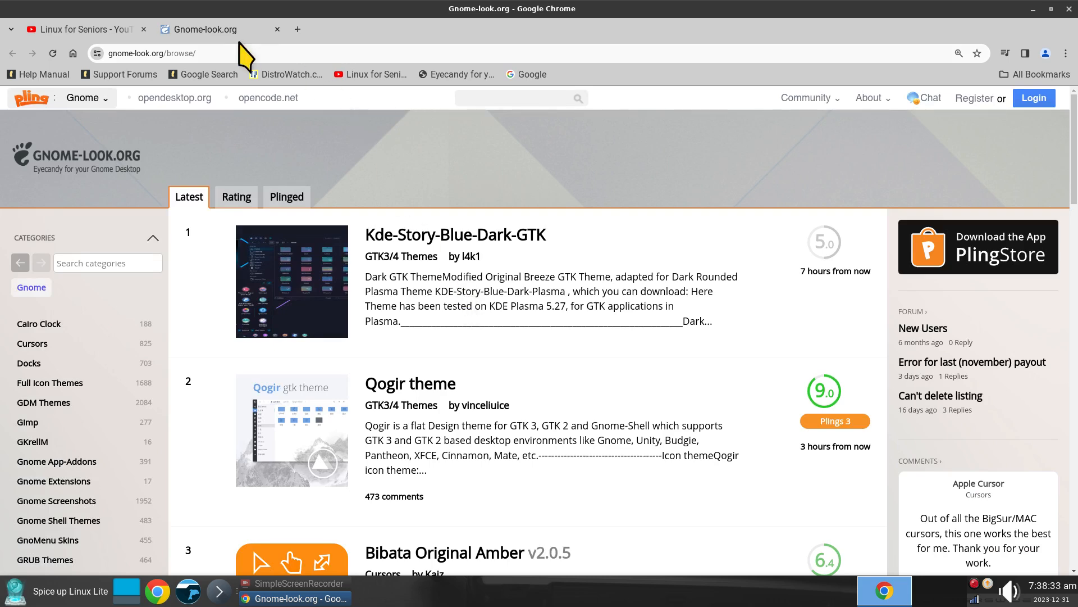
# Open xfce-look.org from the channel's About links and switch back to the Gnome-look.org page
pyautogui.click(73, 29)
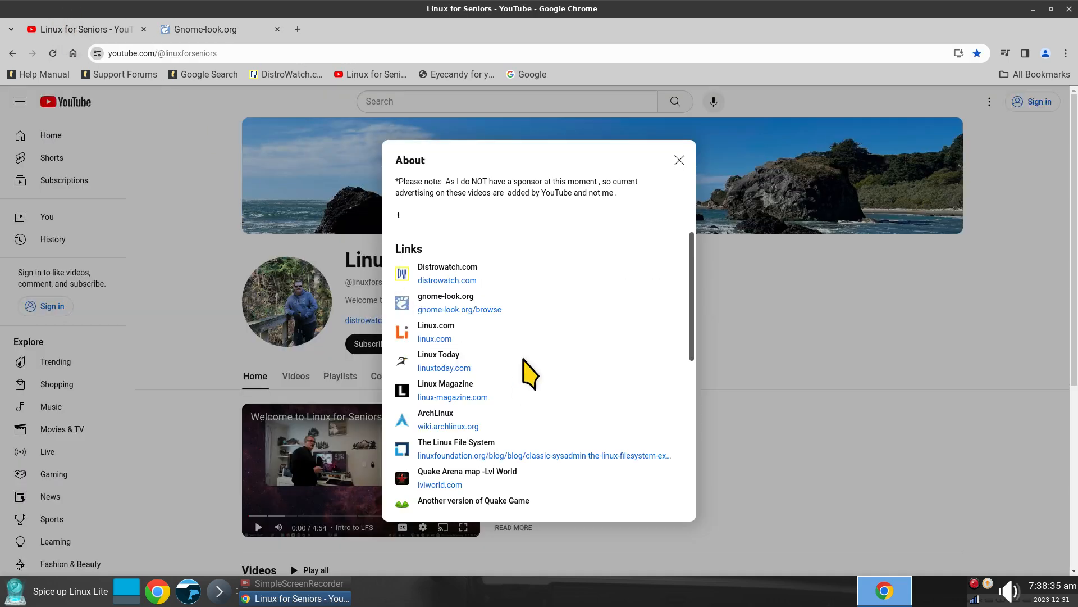
pyautogui.scroll(-6, 528, 373)
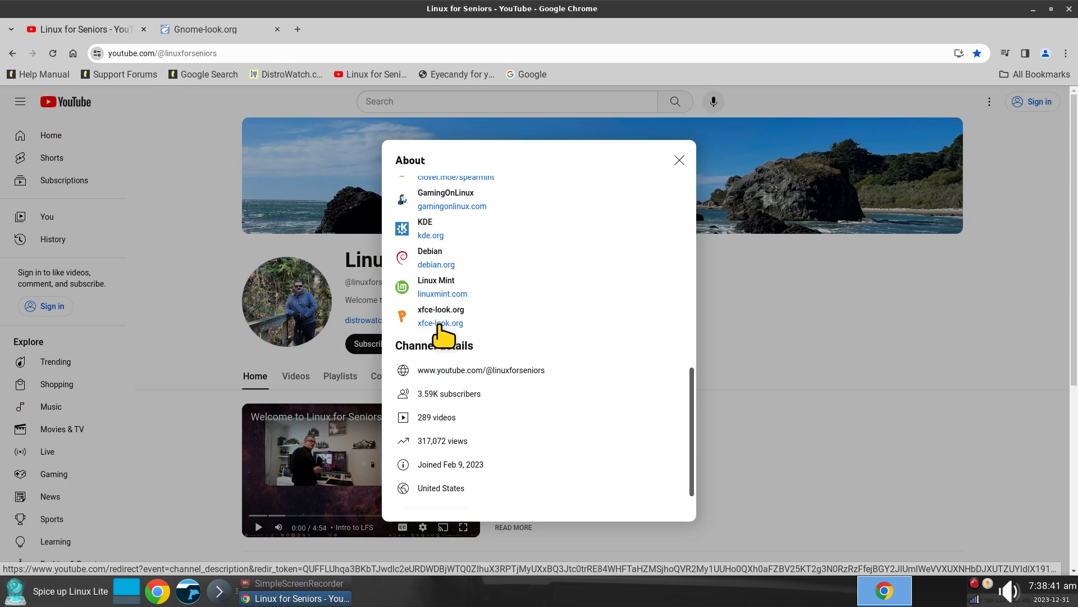
pyautogui.click(441, 325)
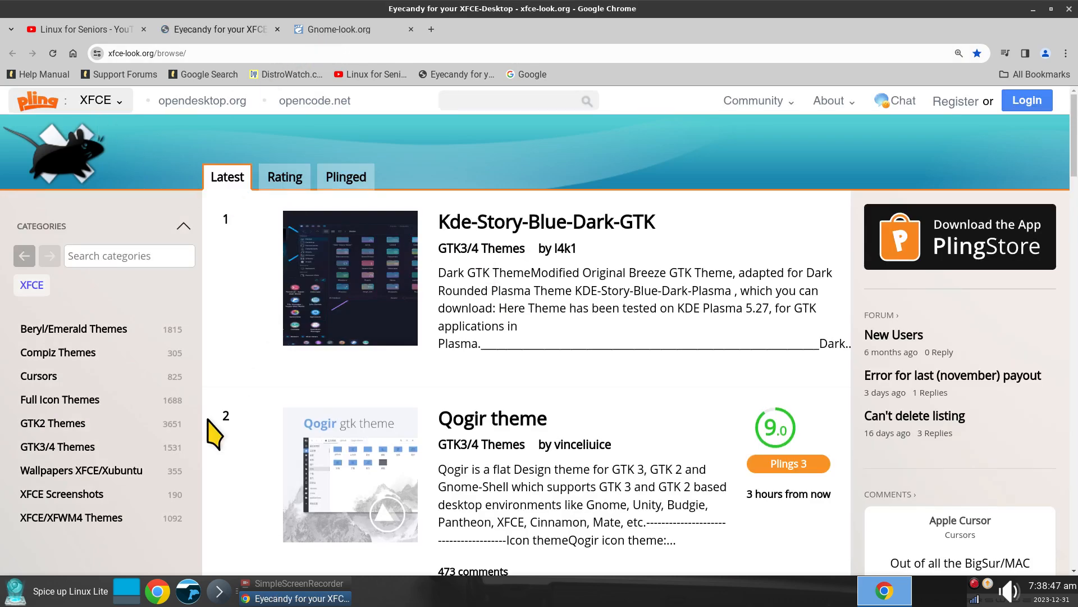
pyautogui.click(349, 30)
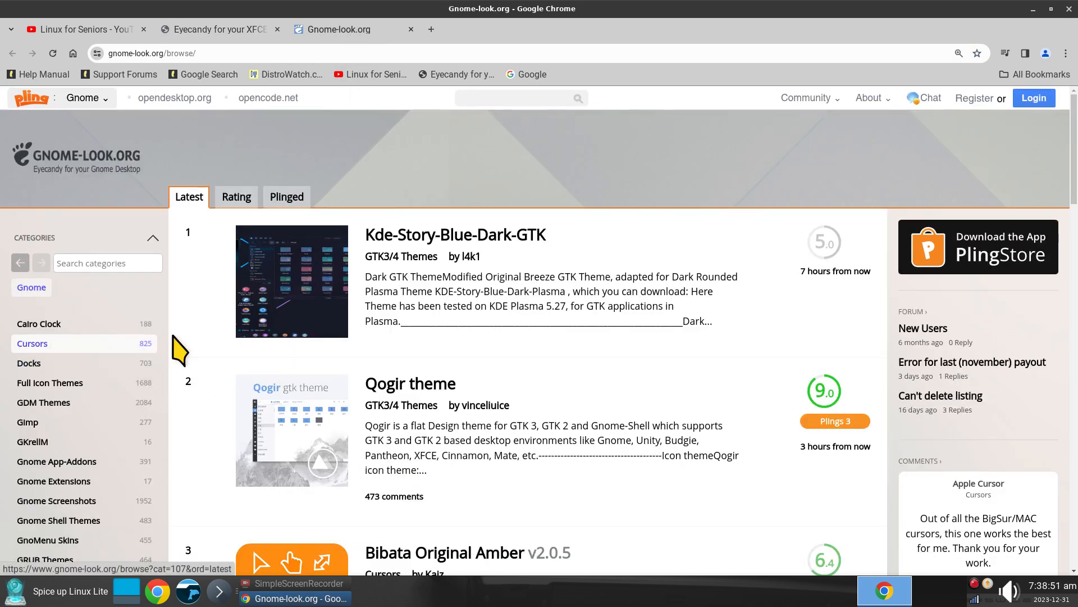
# Compare the category lists on xfce-look.org and Gnome-look.org, and close the Gnome-look.org page
pyautogui.click(247, 32)
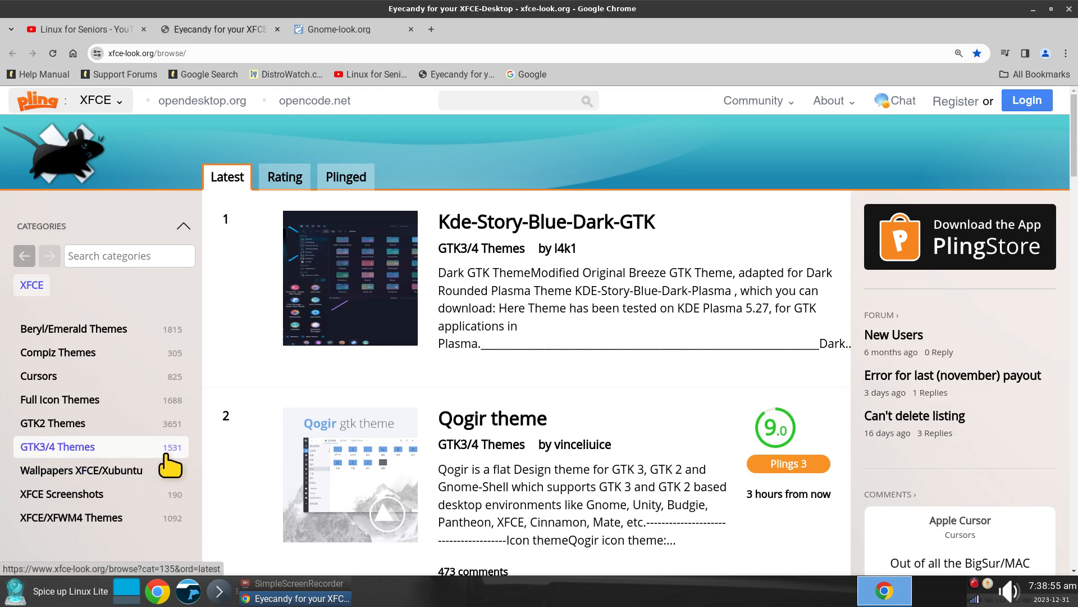
pyautogui.click(364, 29)
pyautogui.scroll(-3, 112, 457)
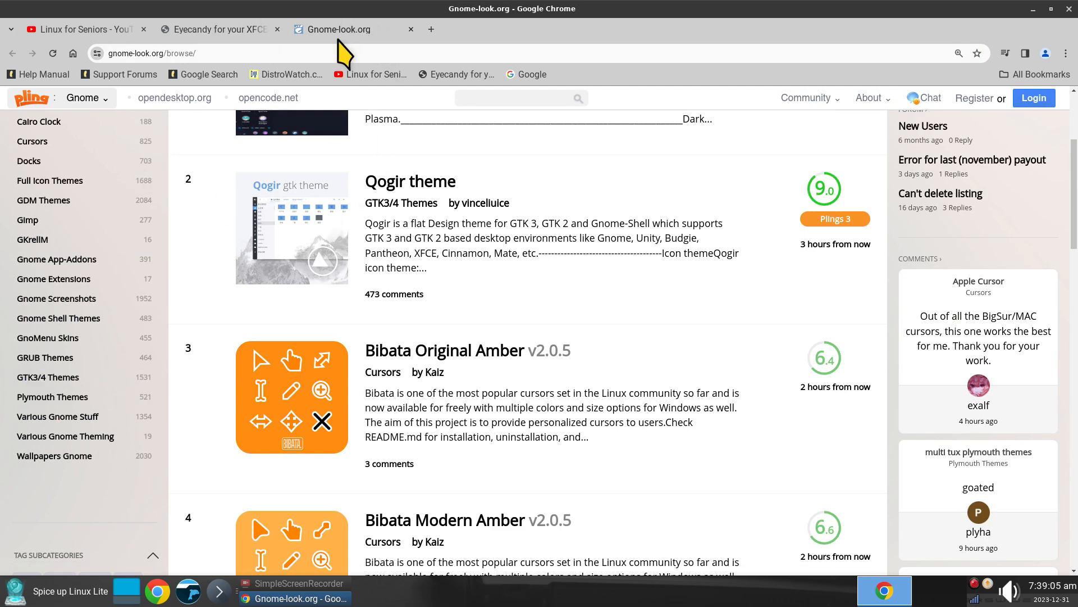
pyautogui.click(411, 29)
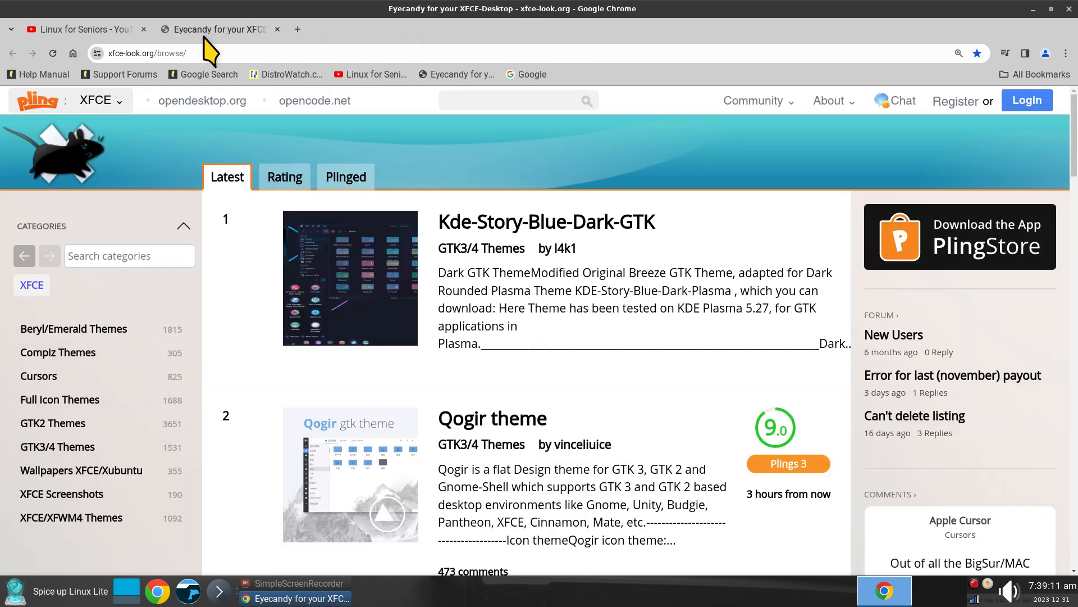
# Open the Bibata Original Amber product page from the Cursors category on xfce-look.org
pyautogui.scroll(-3, 236, 251)
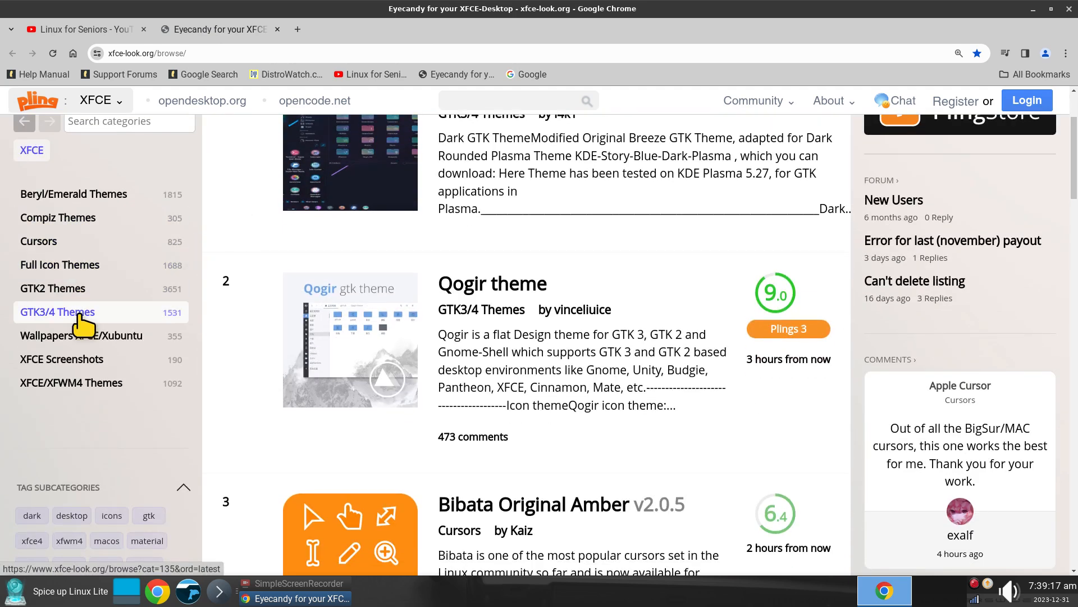
pyautogui.click(72, 242)
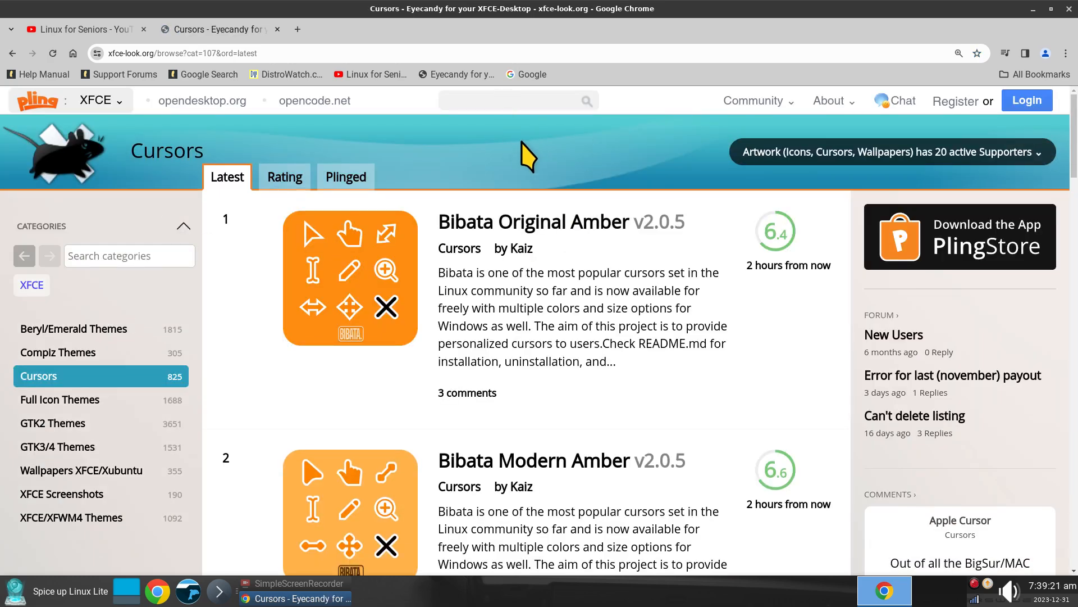
pyautogui.click(374, 281)
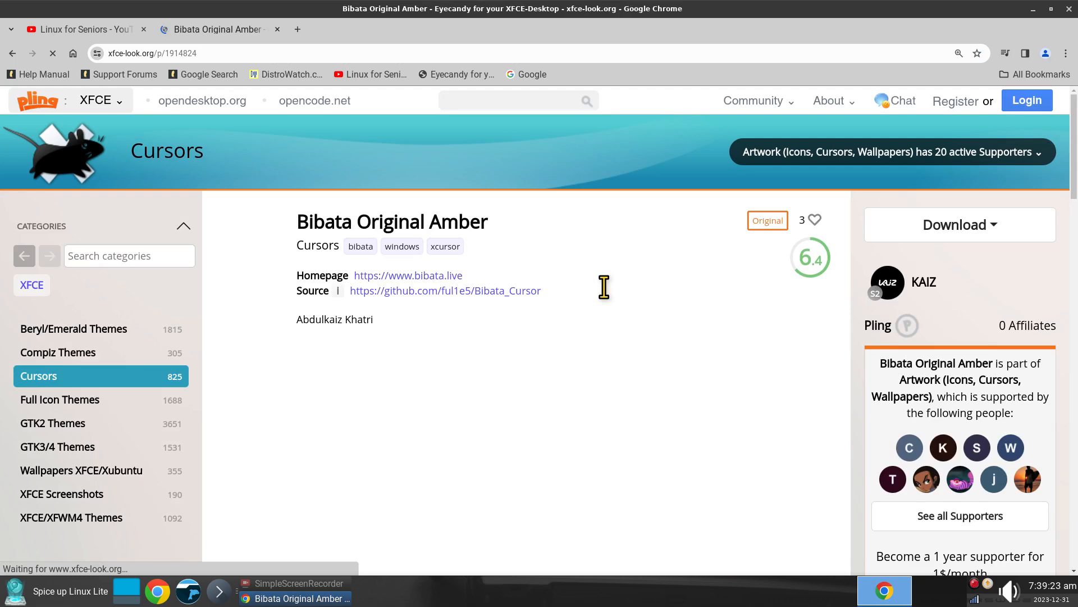
# Show the files for Bibata Original Amber, open the download prompt for Bibata-Original-Amber.tar.xz and dismiss it
pyautogui.scroll(-5, 433, 359)
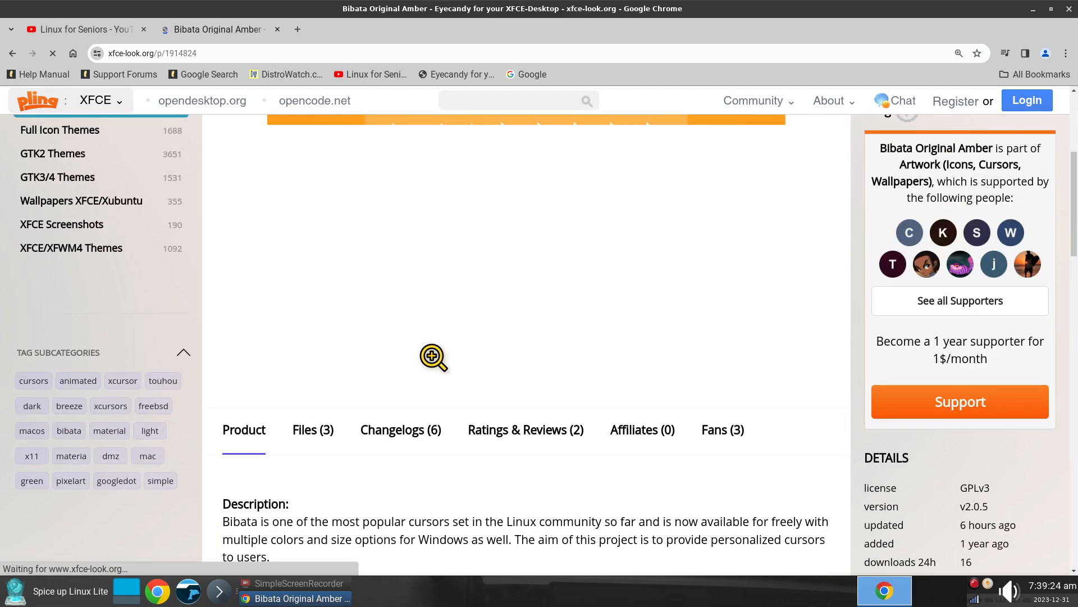
pyautogui.click(309, 433)
pyautogui.scroll(-2, 409, 374)
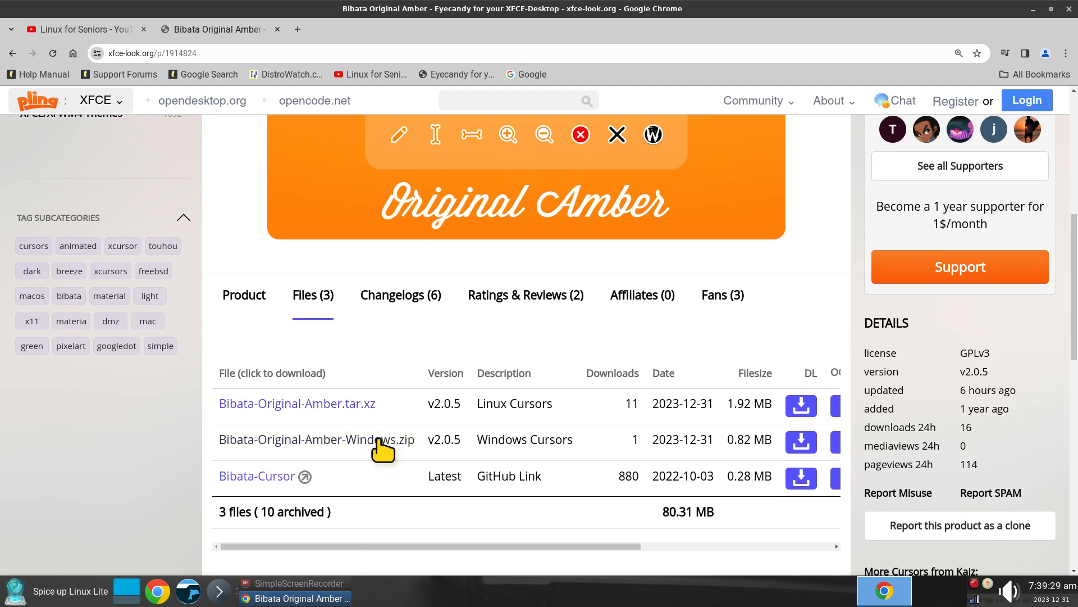
pyautogui.click(293, 405)
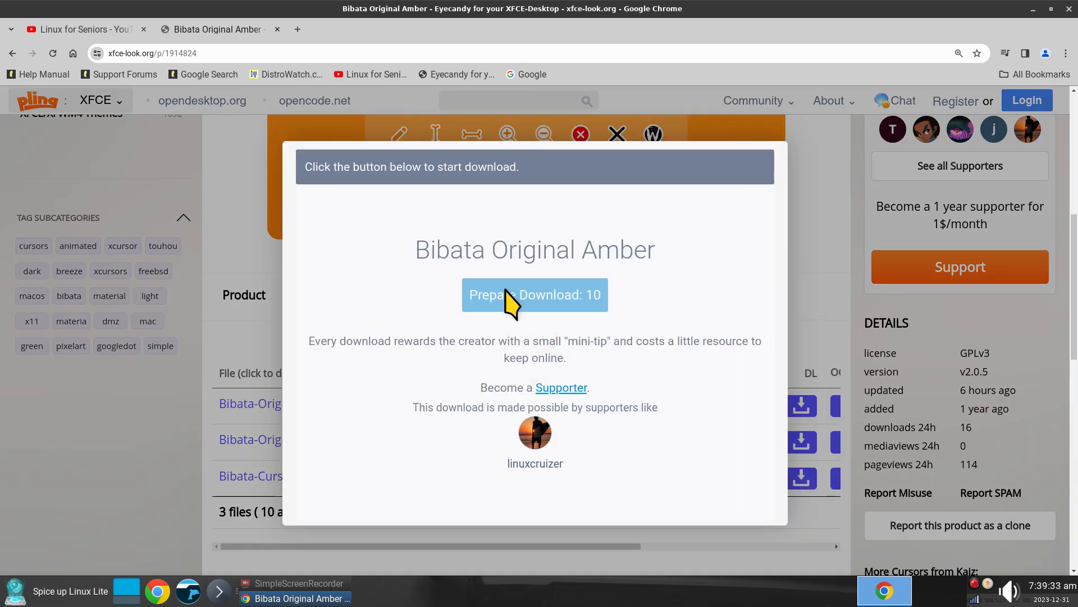
pyautogui.click(241, 171)
# Search the site for "radio", open the Radioactive cursor theme and go to its installation instructions
pyautogui.scroll(7, 448, 294)
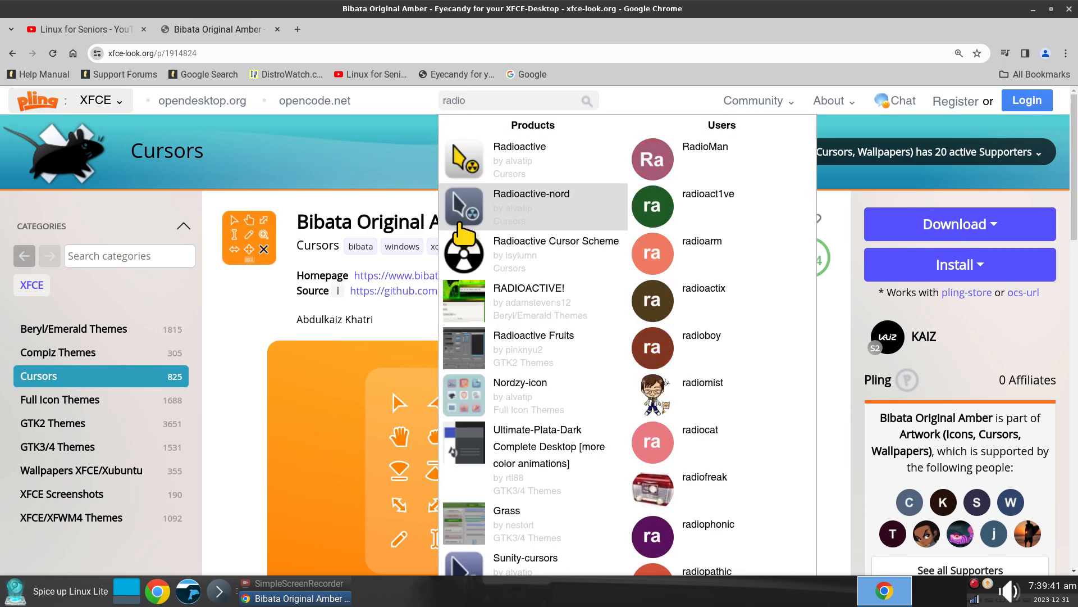
pyautogui.click(529, 160)
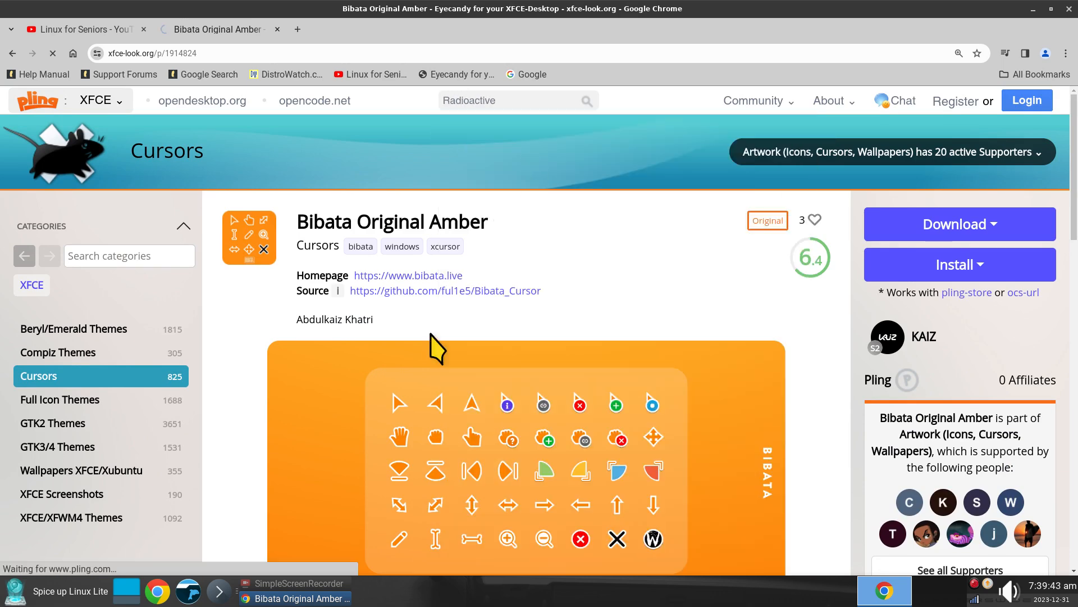
pyautogui.scroll(-4, 419, 301)
pyautogui.scroll(-8, 410, 296)
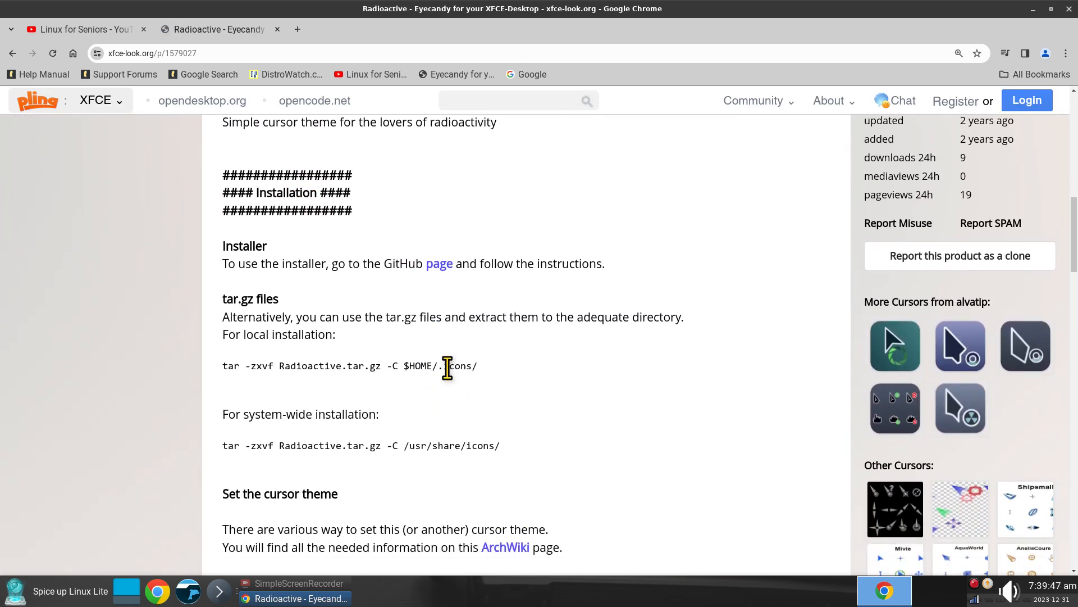
# Highlight the local .icons/ and system-wide /usr/share/icons/ paths in the Radioactive installation instructions
pyautogui.moveTo(439, 367); pyautogui.dragTo(493, 378)
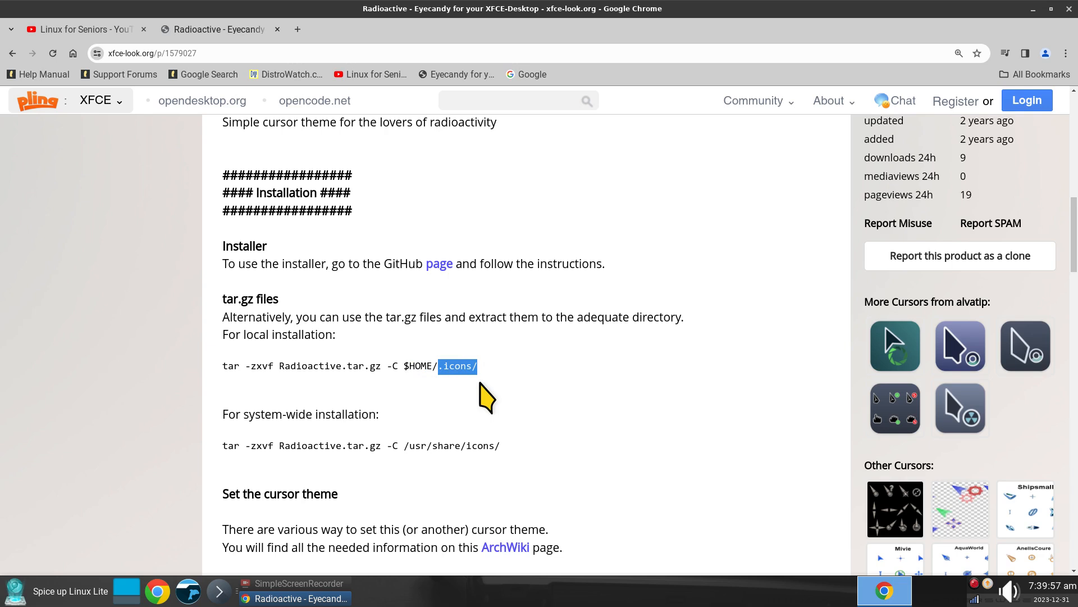
pyautogui.moveTo(404, 445); pyautogui.dragTo(539, 472)
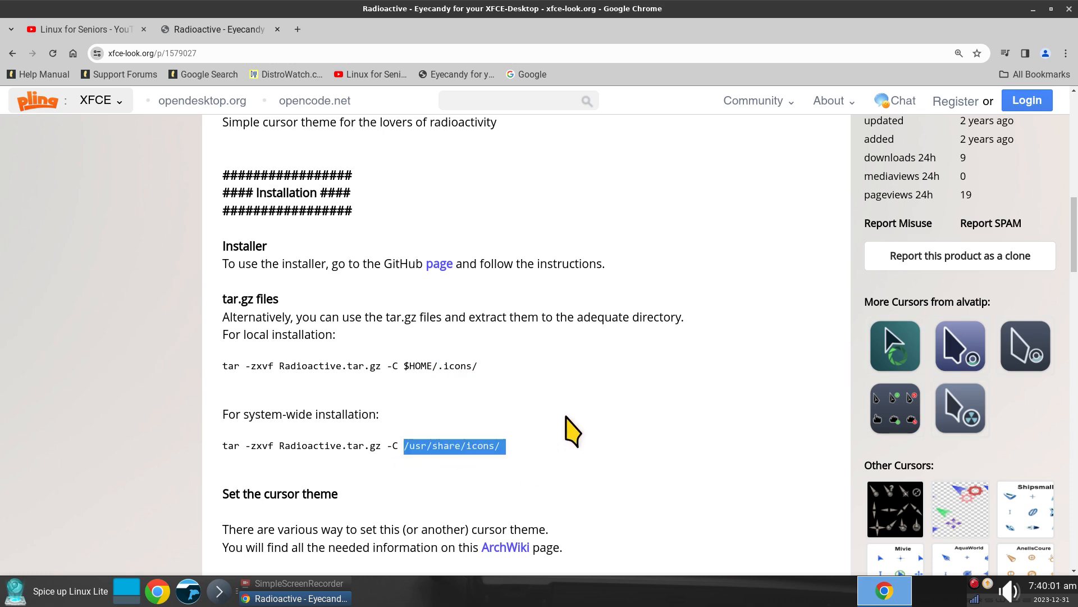
pyautogui.scroll(-3, 570, 432)
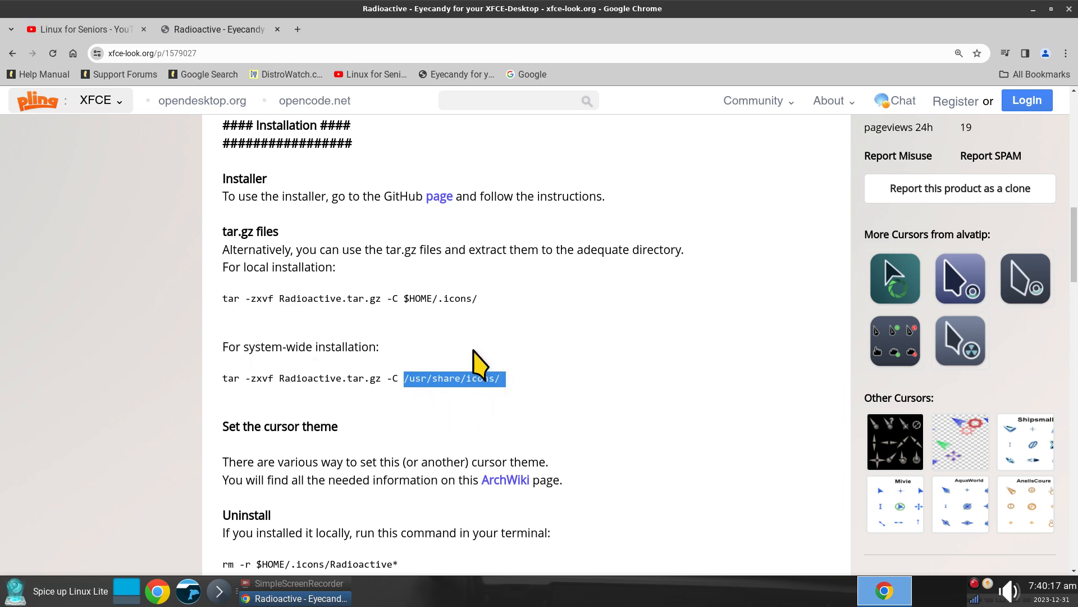
pyautogui.doubleClick(440, 298)
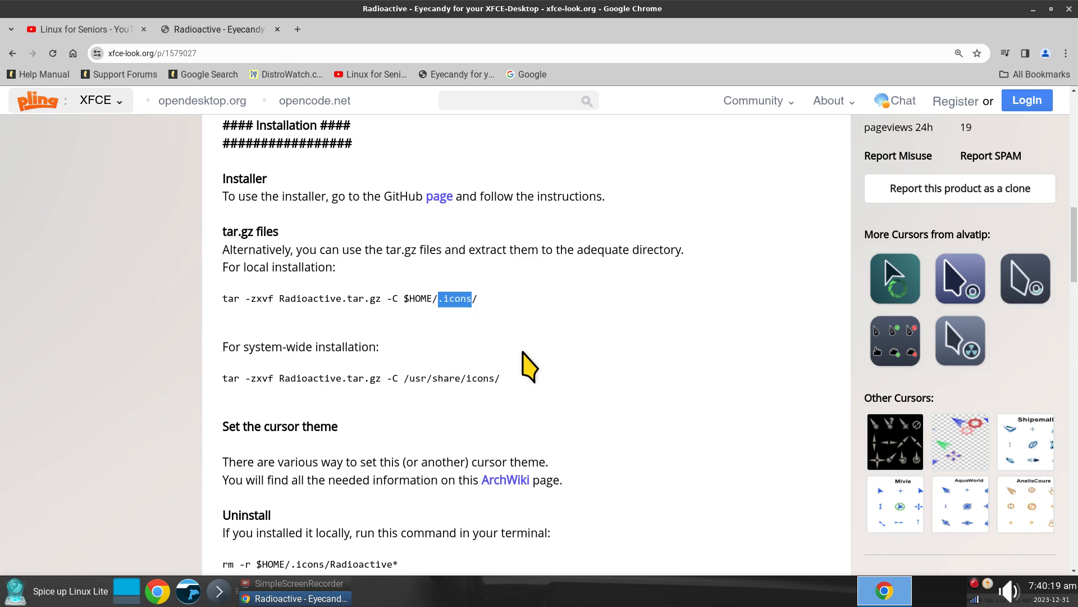
# Show the Radioactive theme's files, open the download prompt for Radioactive.tar.gz and dismiss it
pyautogui.scroll(8, 534, 371)
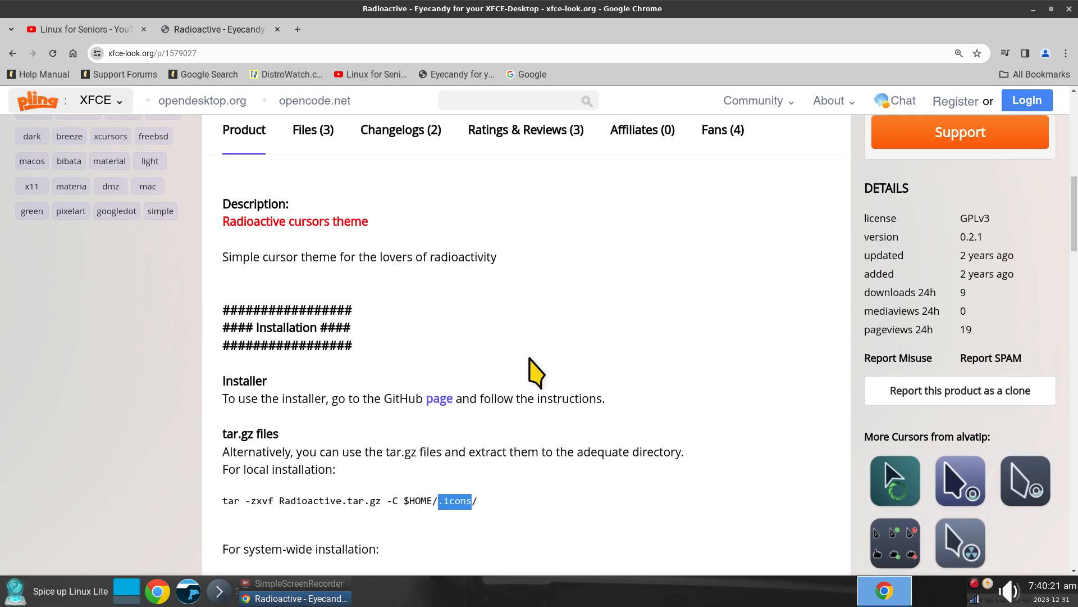
pyautogui.click(313, 404)
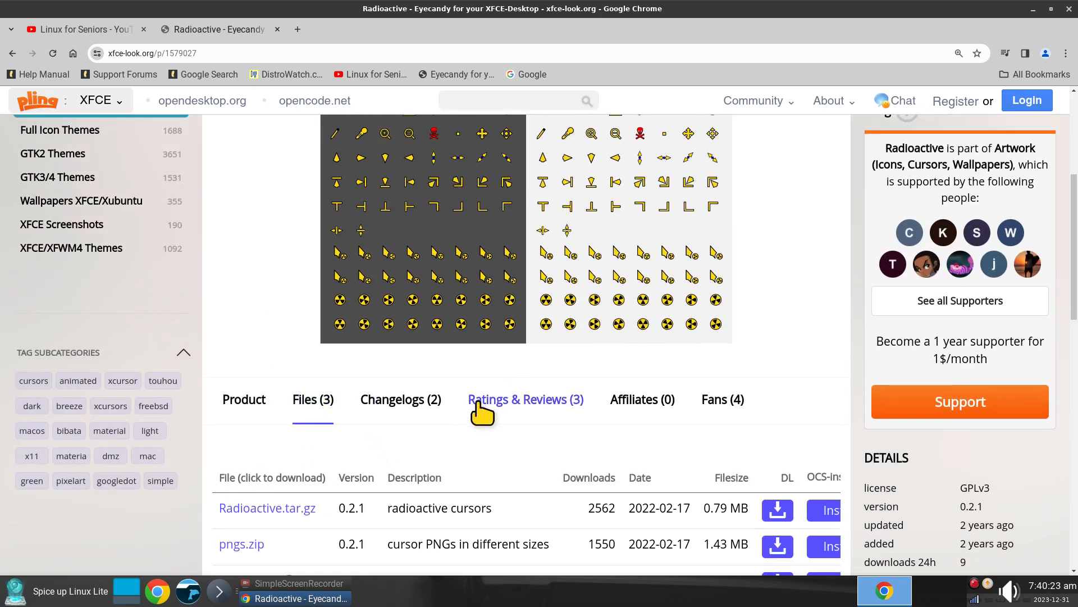
pyautogui.scroll(-2, 482, 405)
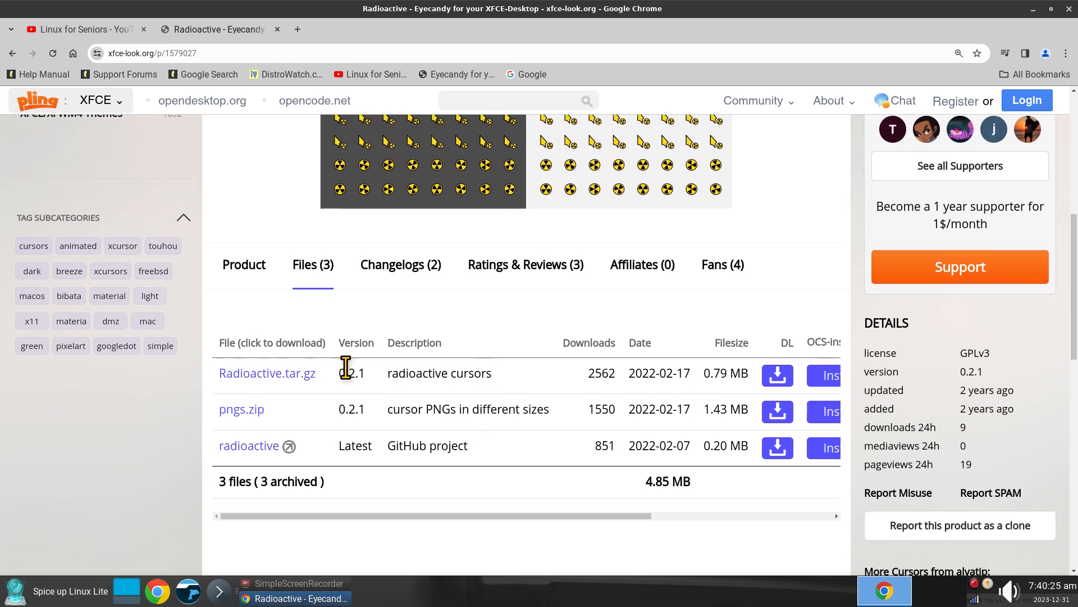
pyautogui.click(262, 386)
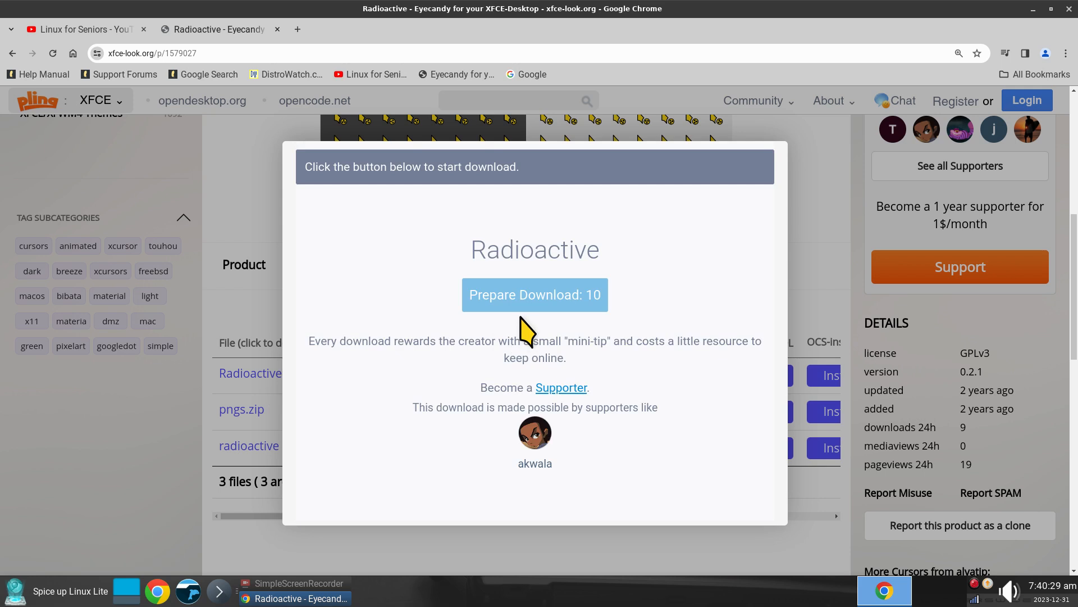
pyautogui.click(236, 200)
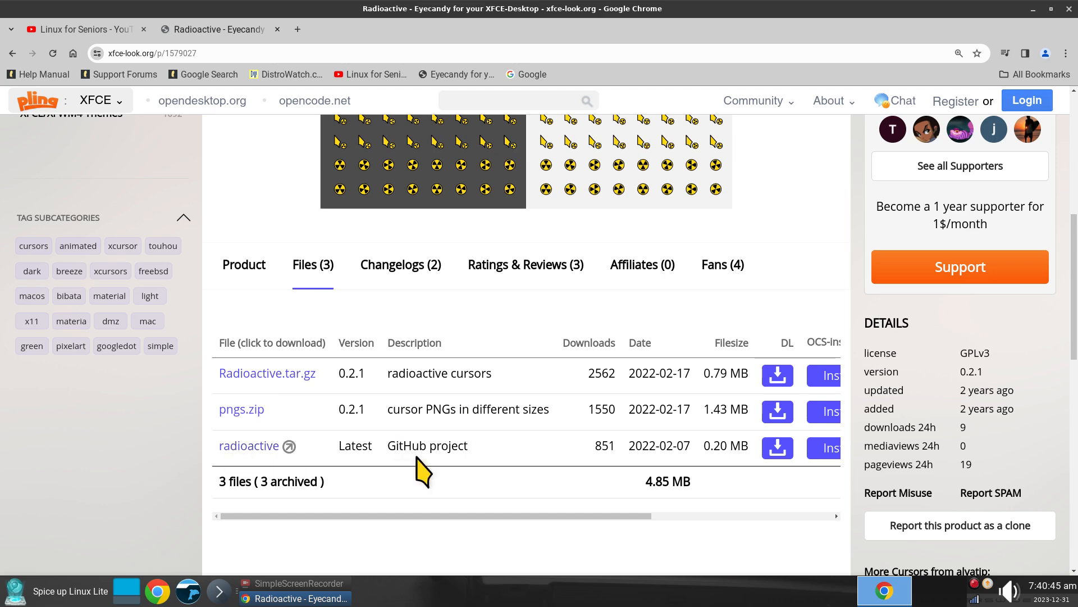
# Open Spectrum-Color-Dark-Icons from the Full Icon Themes category and view its description
pyautogui.scroll(7, 438, 450)
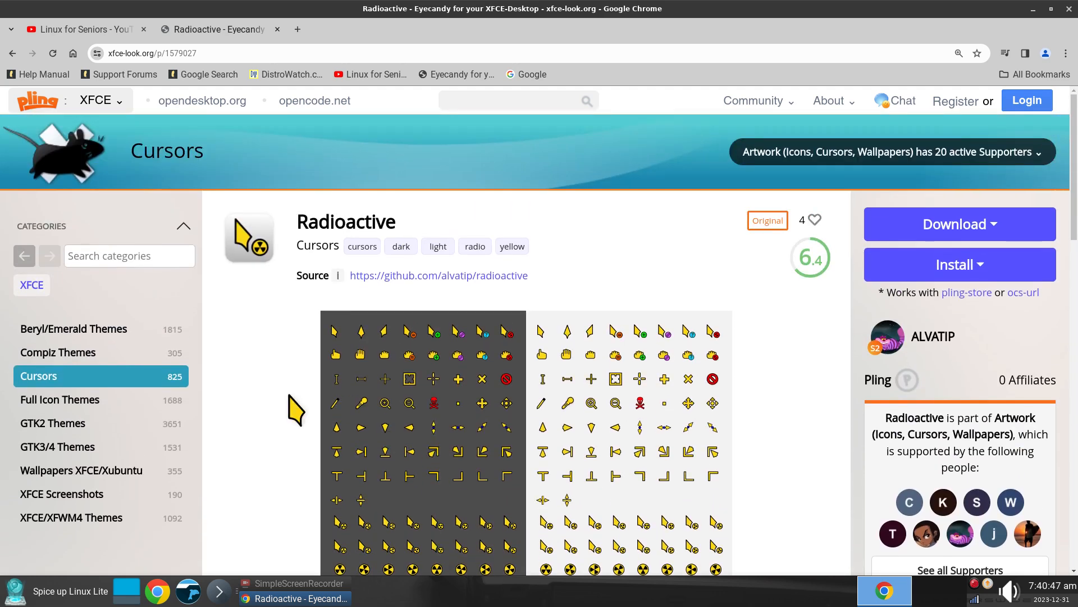
pyautogui.click(56, 400)
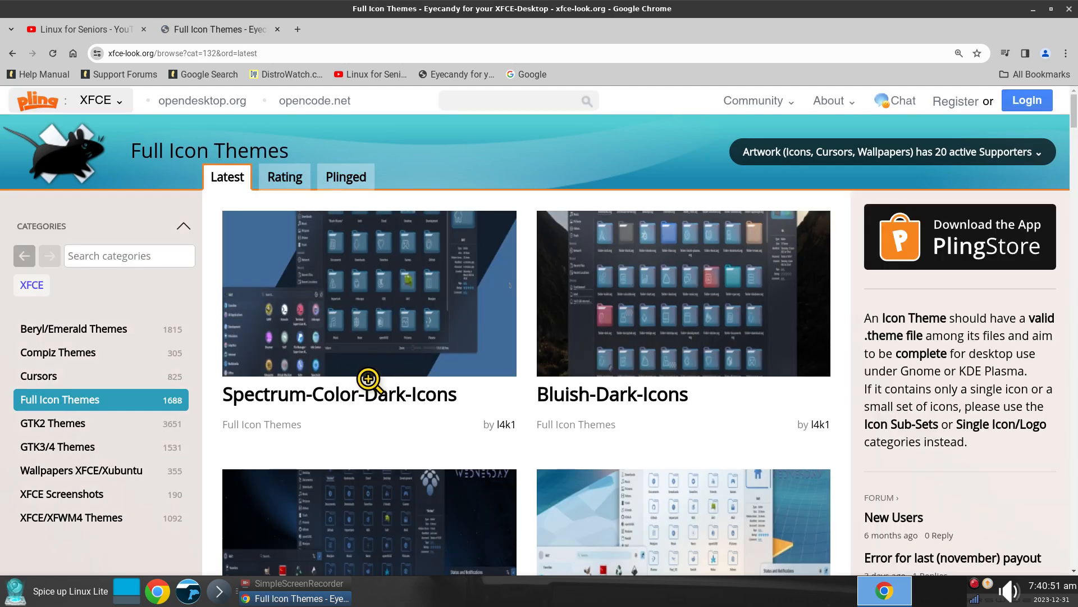
pyautogui.click(515, 306)
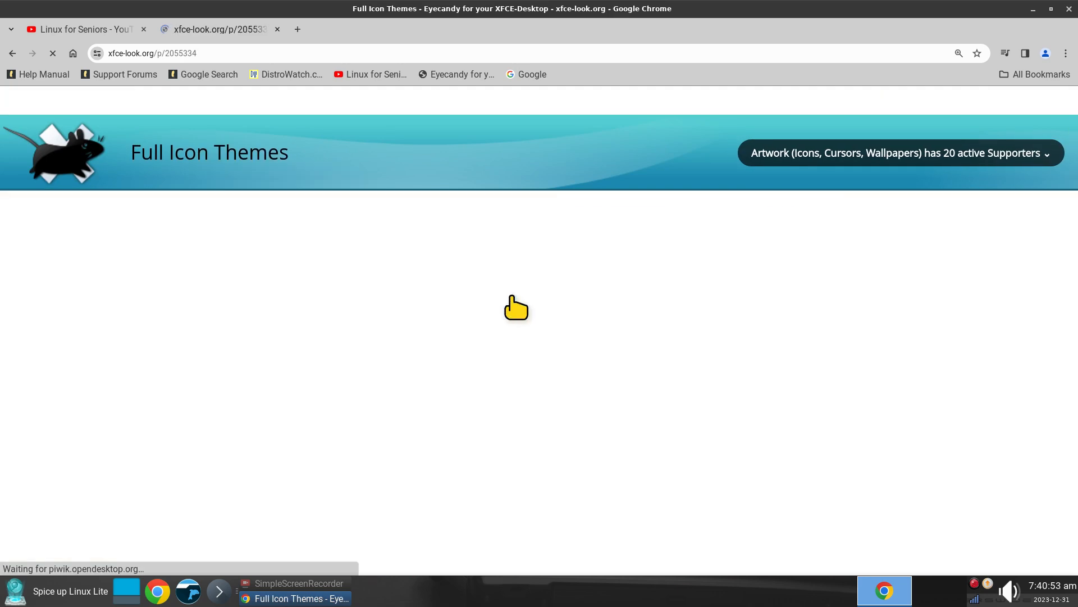
pyautogui.scroll(-8, 517, 306)
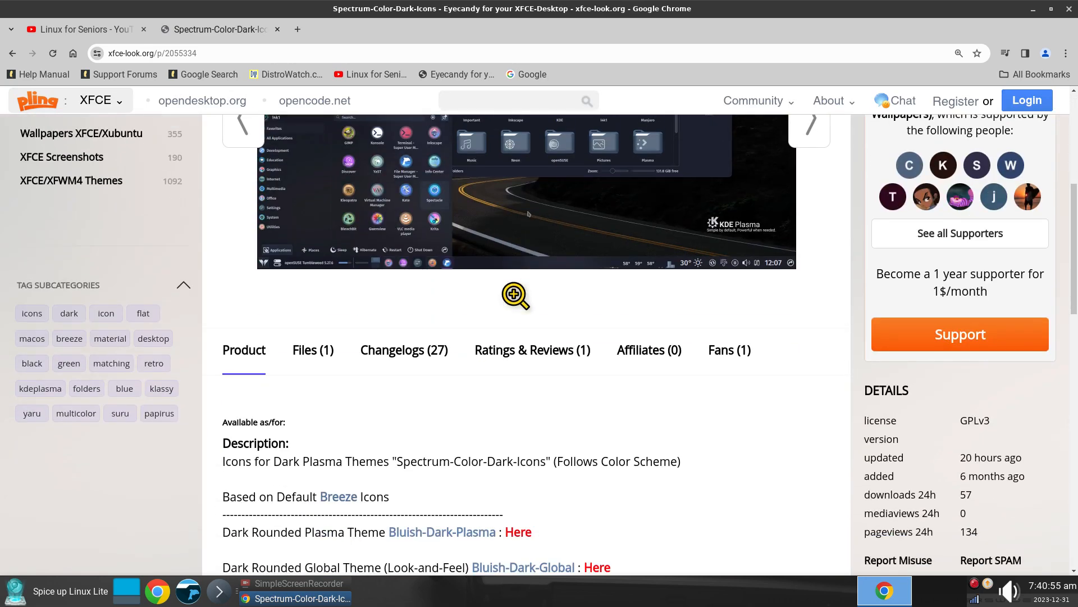
pyautogui.scroll(-1, 517, 306)
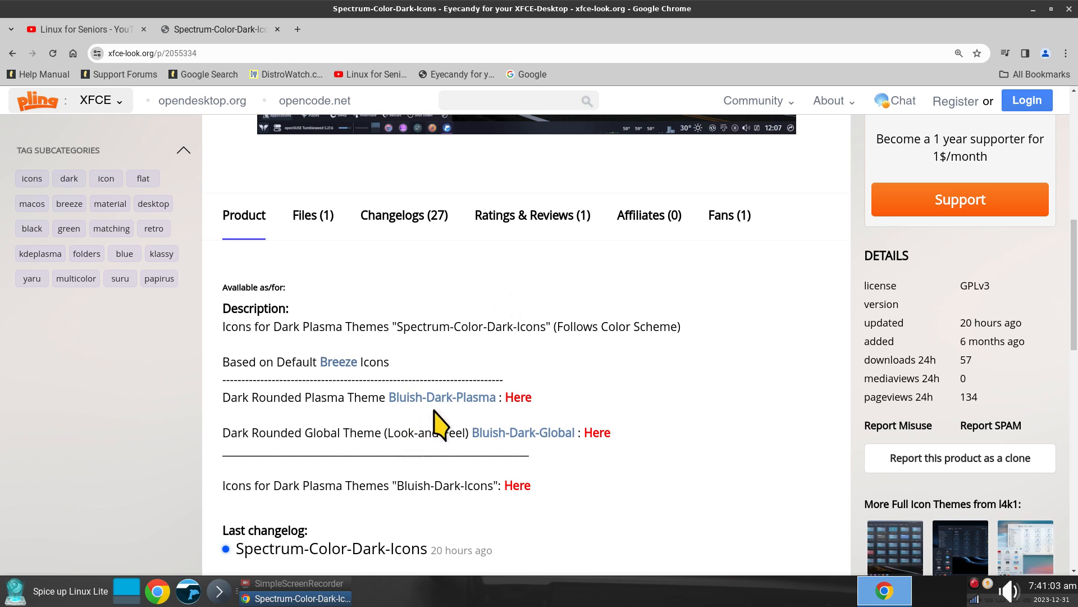
# Show the icon theme's files, open the download prompt for Spectrum-Color-Dark-Icons.tar.gz and dismiss it
pyautogui.click(306, 220)
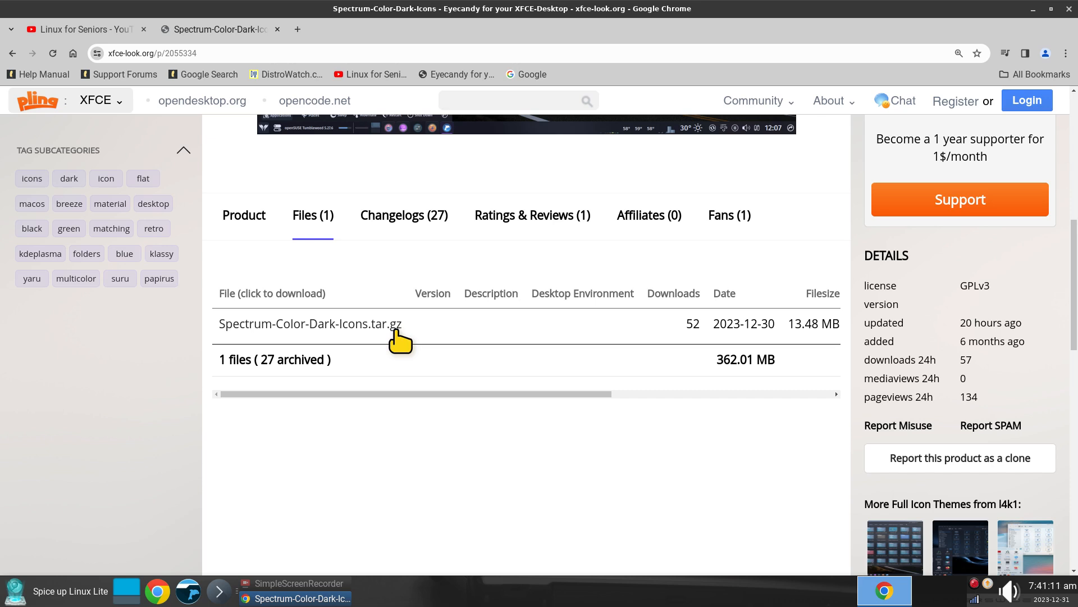
pyautogui.click(368, 326)
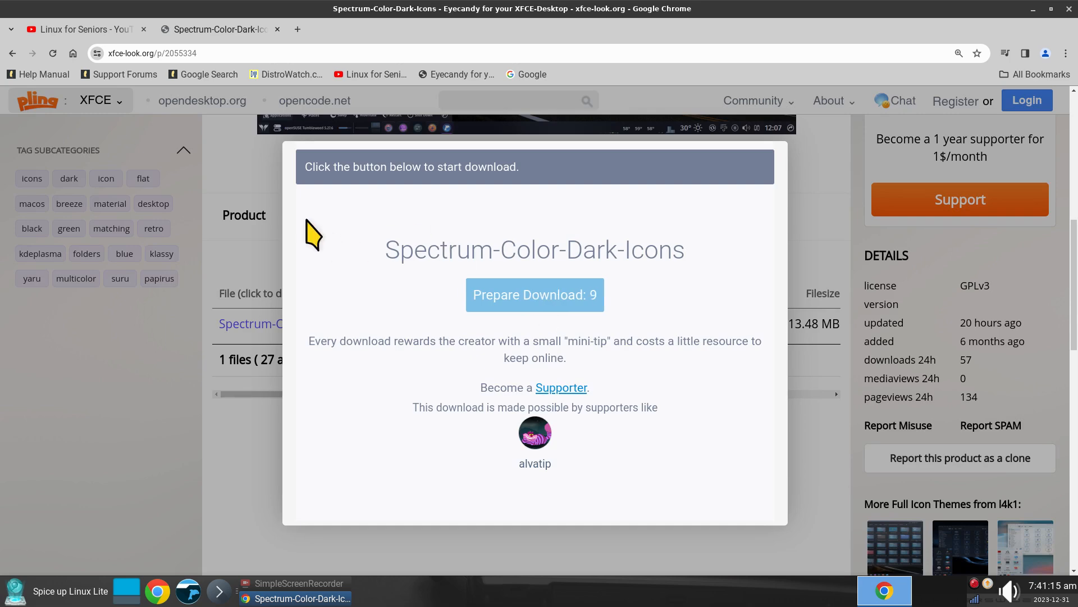
pyautogui.click(250, 167)
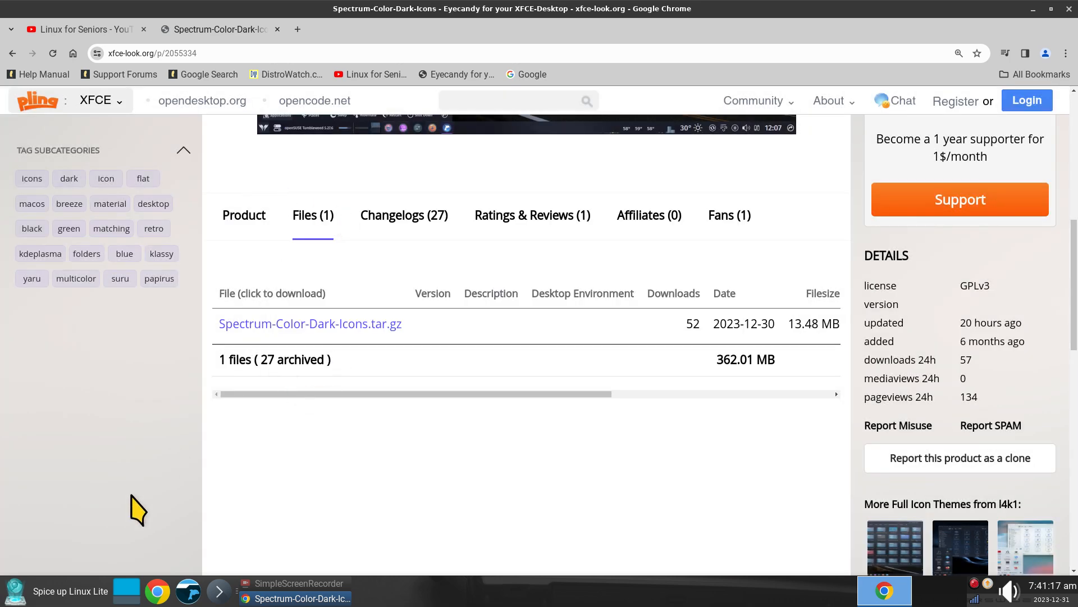
# Open the system's Appearance settings to view the installed styles, and close the window
pyautogui.click(14, 591)
pyautogui.click(14, 562)
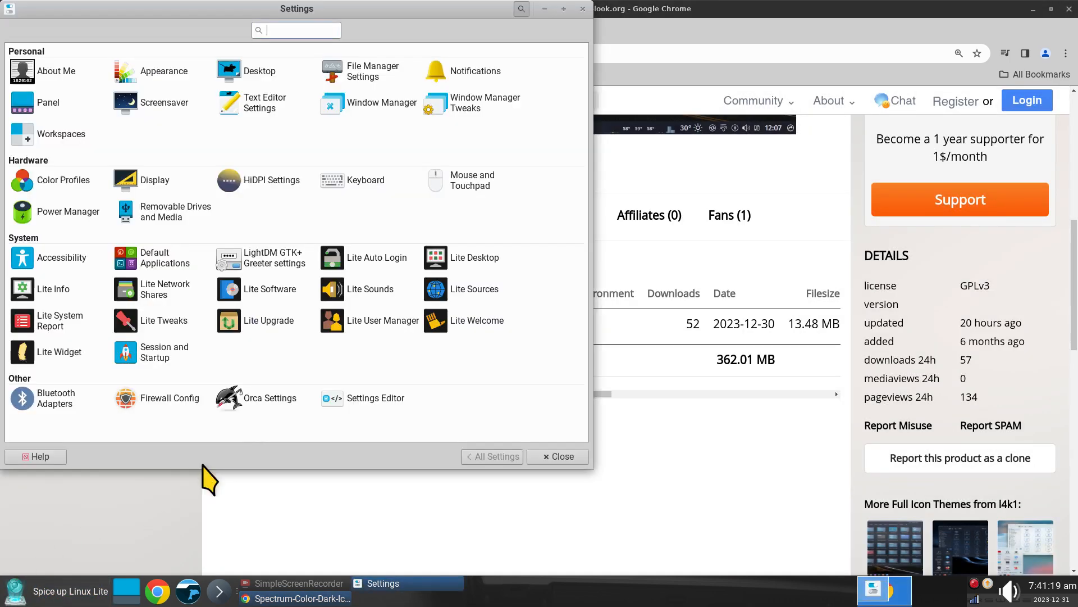
pyautogui.click(171, 71)
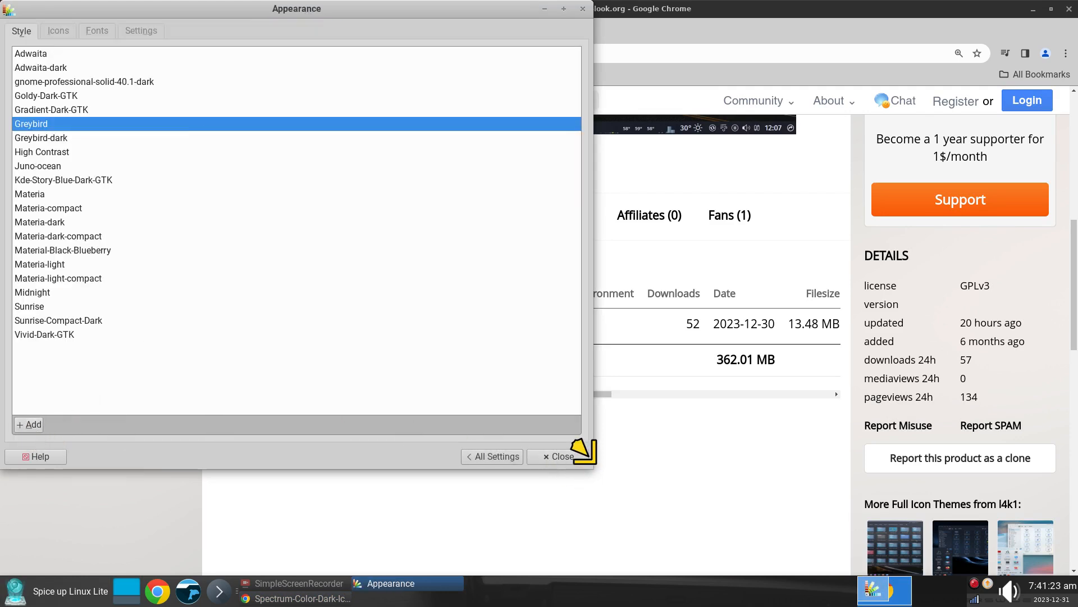
pyautogui.click(567, 456)
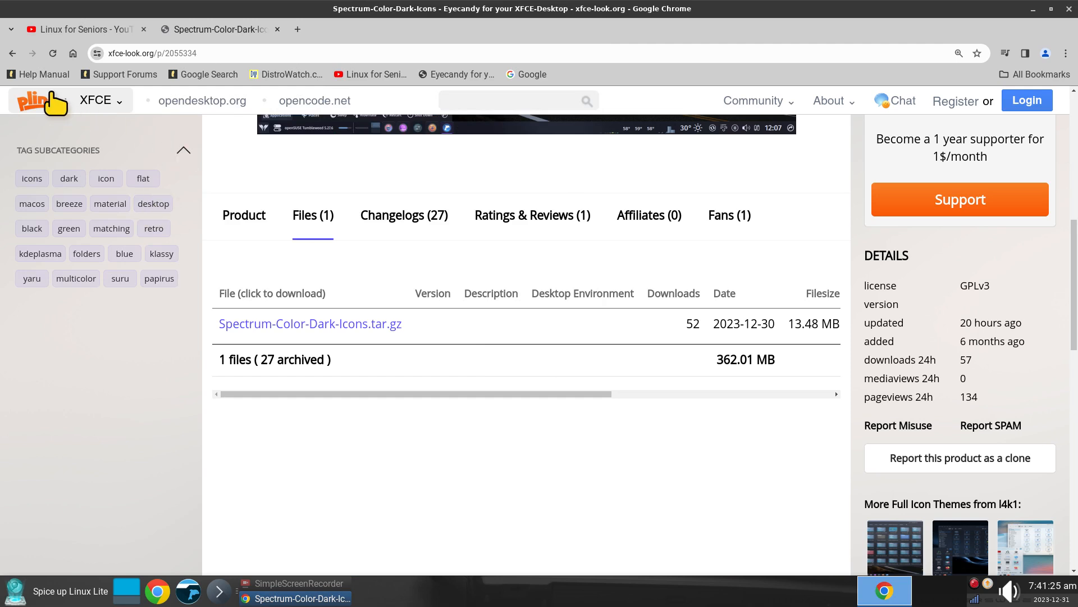
# Go back from the icon theme page and browse the latest entries in the GTK3/4 Themes category
pyautogui.click(13, 53)
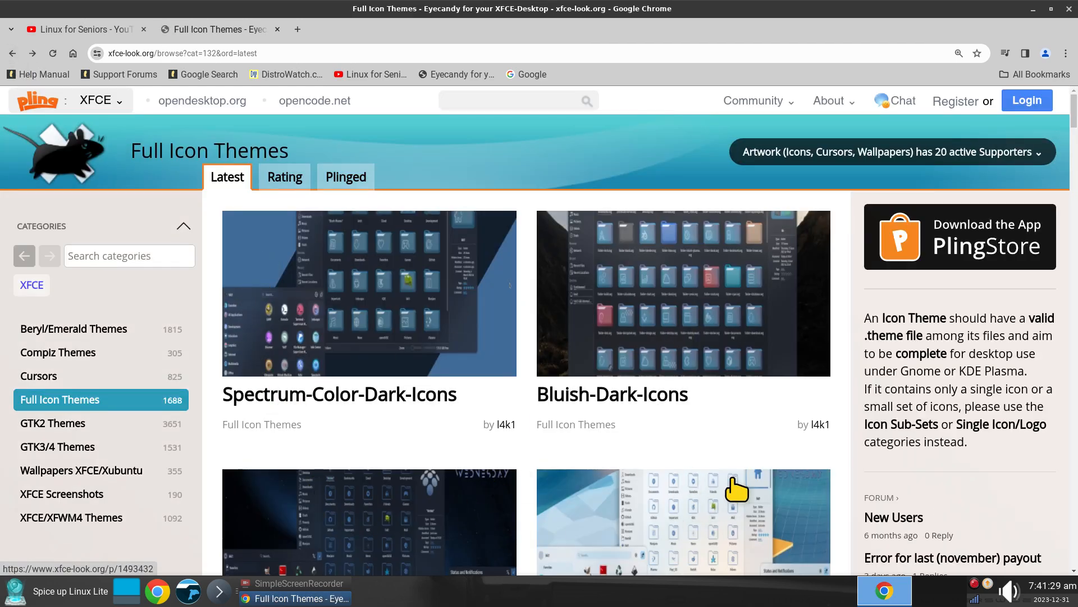
pyautogui.click(73, 448)
pyautogui.scroll(-1, 289, 396)
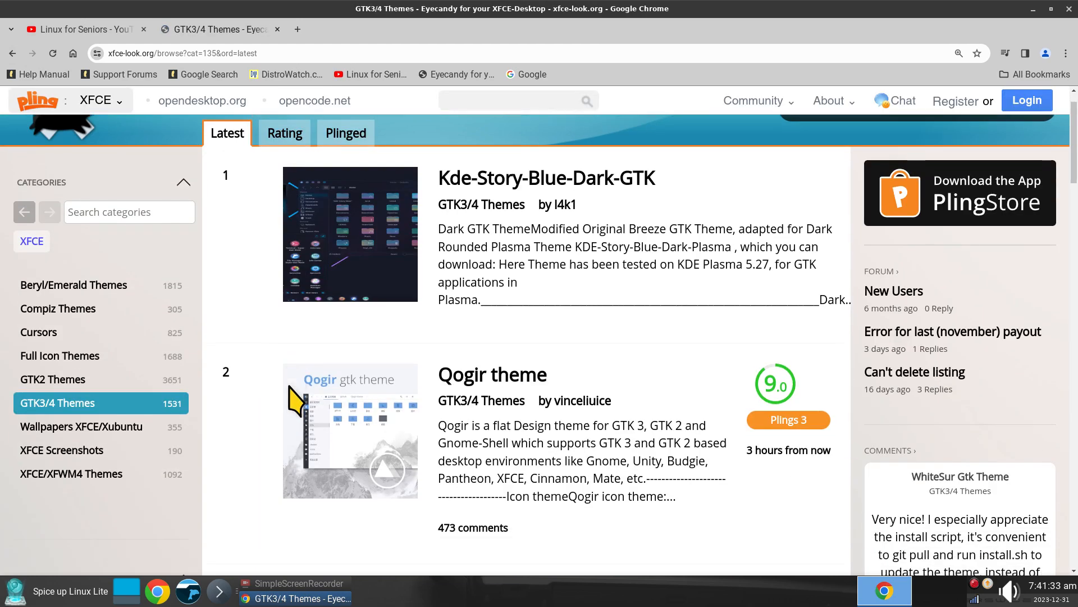
pyautogui.scroll(1, 408, 274)
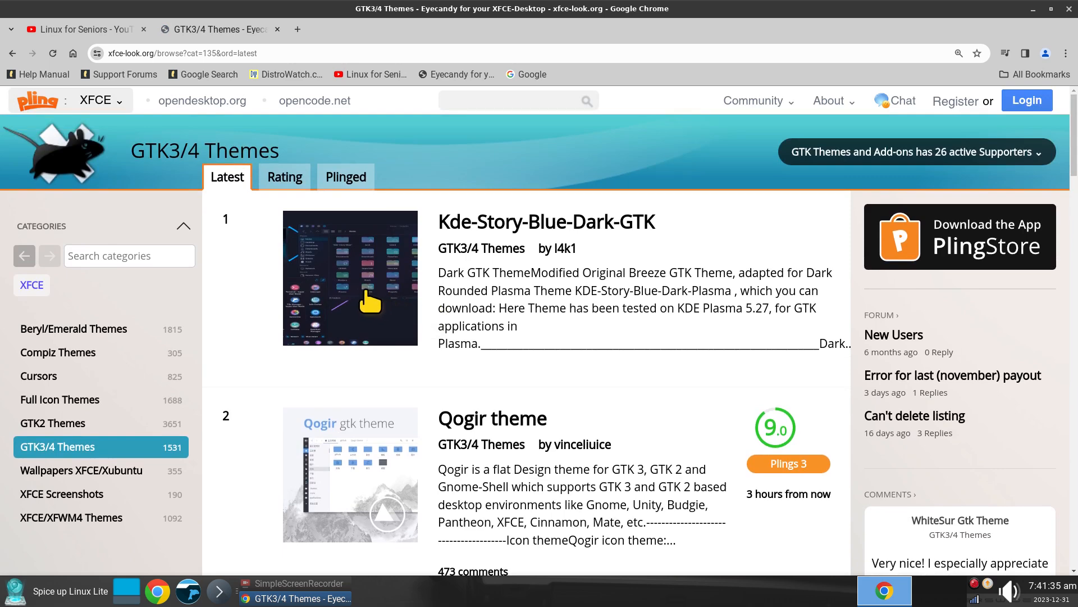
# Open the Kde-Story-Blue-Dark-GTK theme page, view its preview and description, and show its downloadable files
pyautogui.click(598, 284)
pyautogui.scroll(-2, 597, 282)
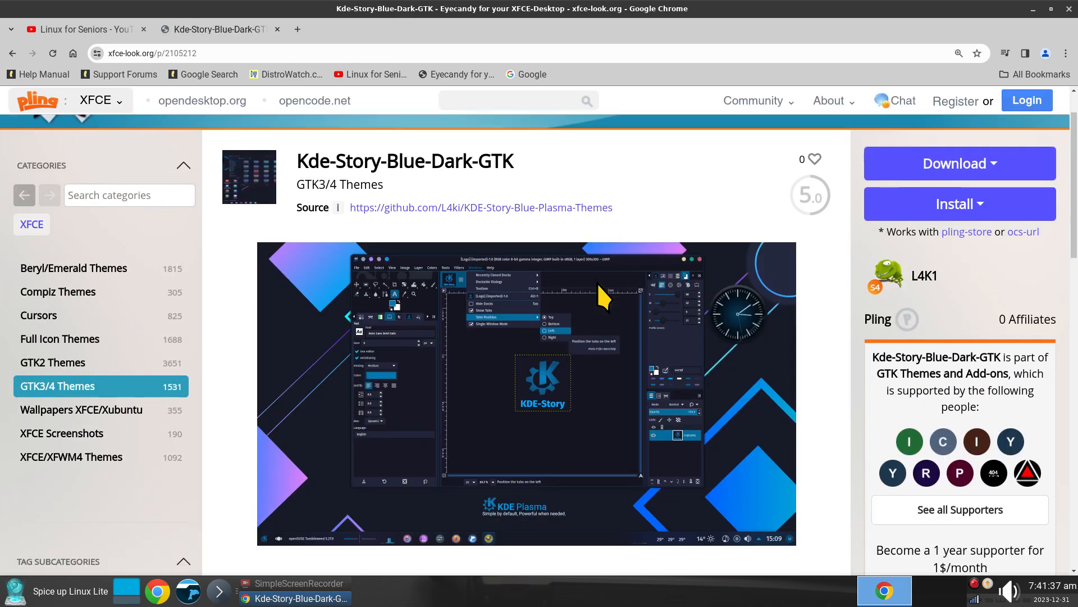
pyautogui.scroll(2, 598, 282)
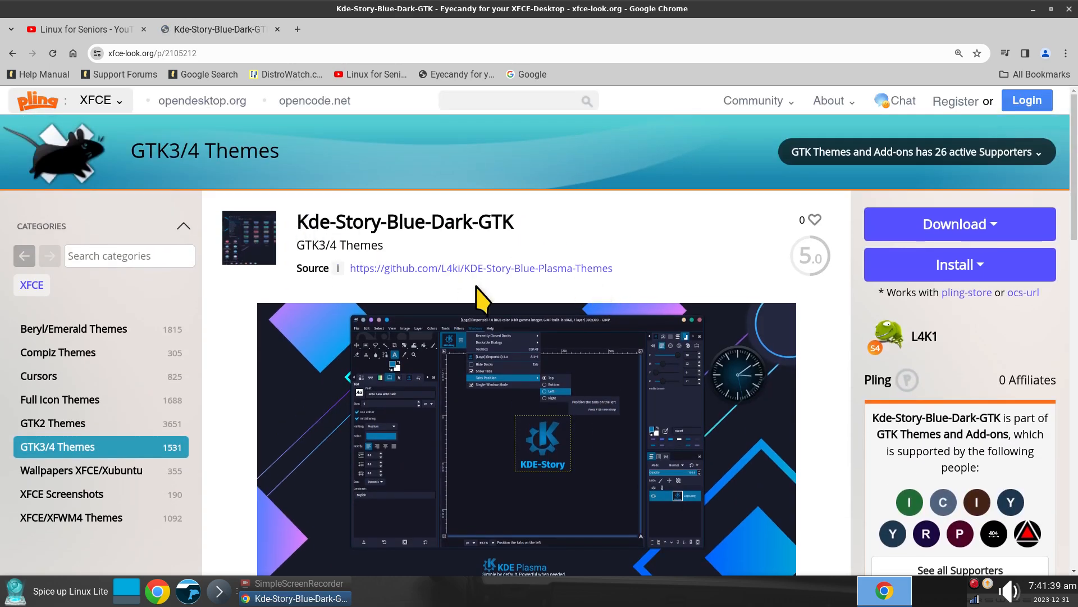
pyautogui.scroll(-6, 476, 289)
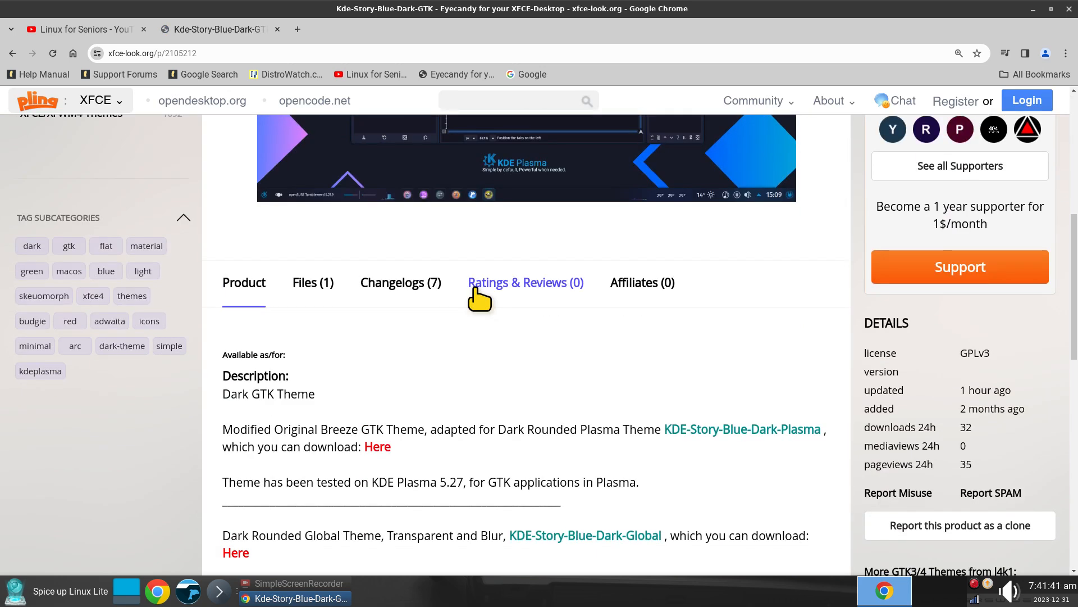
pyautogui.click(312, 286)
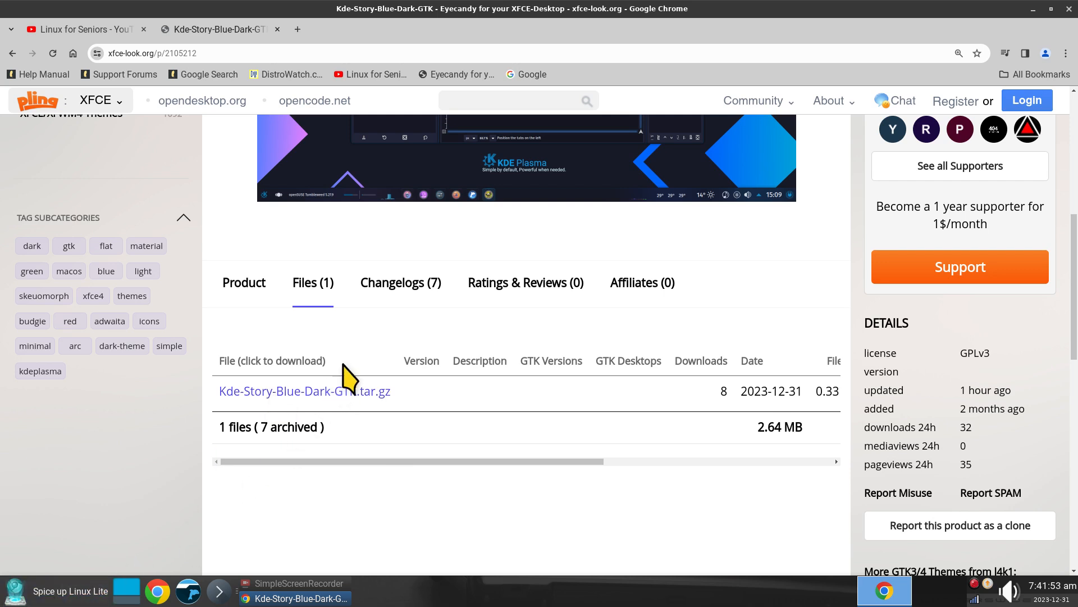
# Return to the GTK3/4 Themes list and open Sunrise Gtk Themes to view its supported desktops and description
pyautogui.click(12, 52)
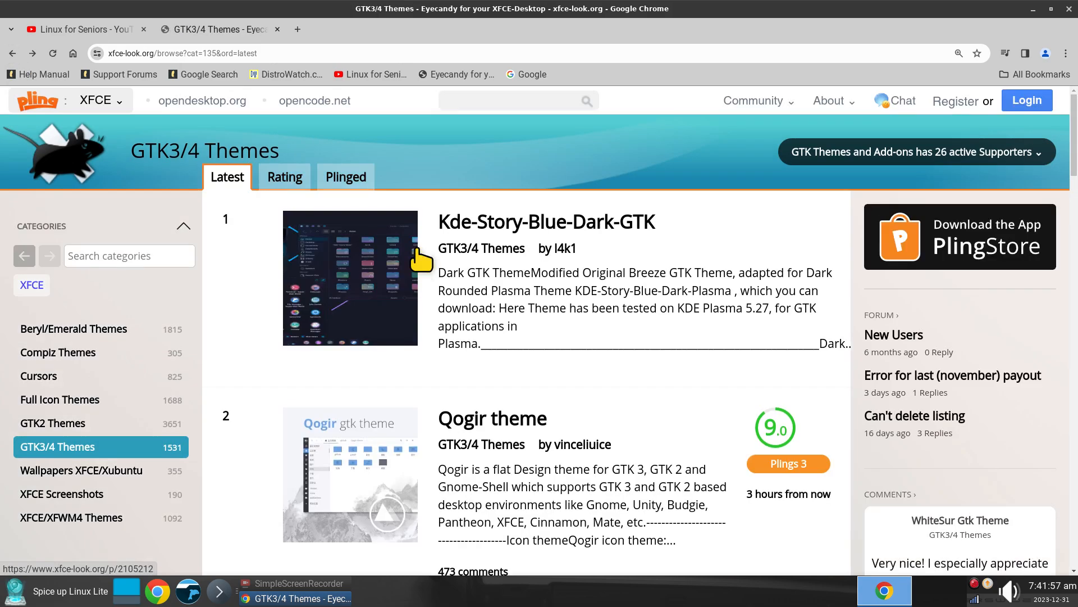
pyautogui.scroll(-12, 420, 259)
pyautogui.scroll(-6, 420, 257)
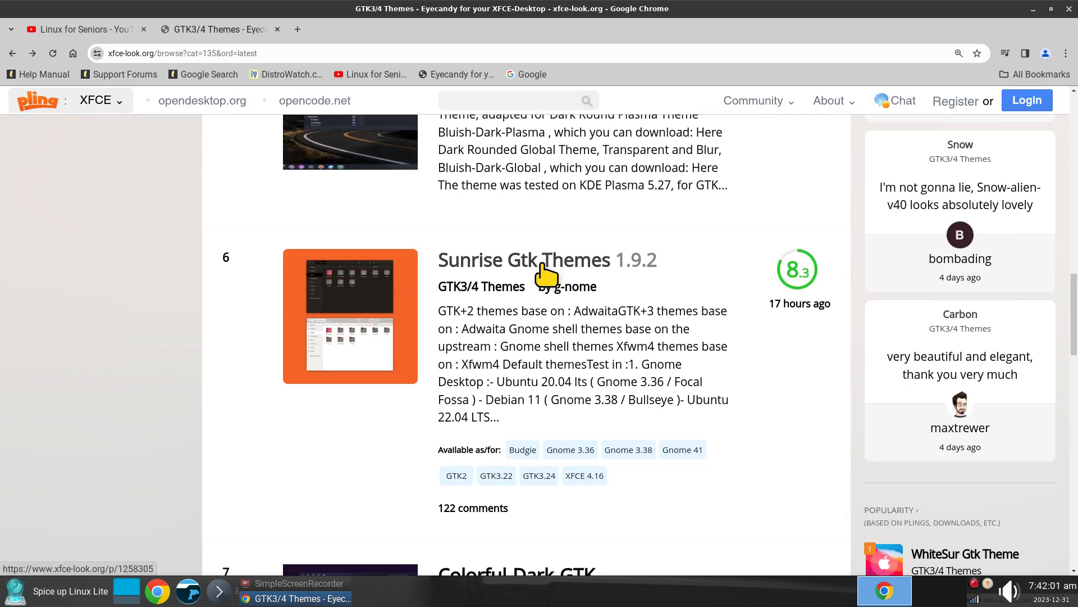
pyautogui.click(543, 269)
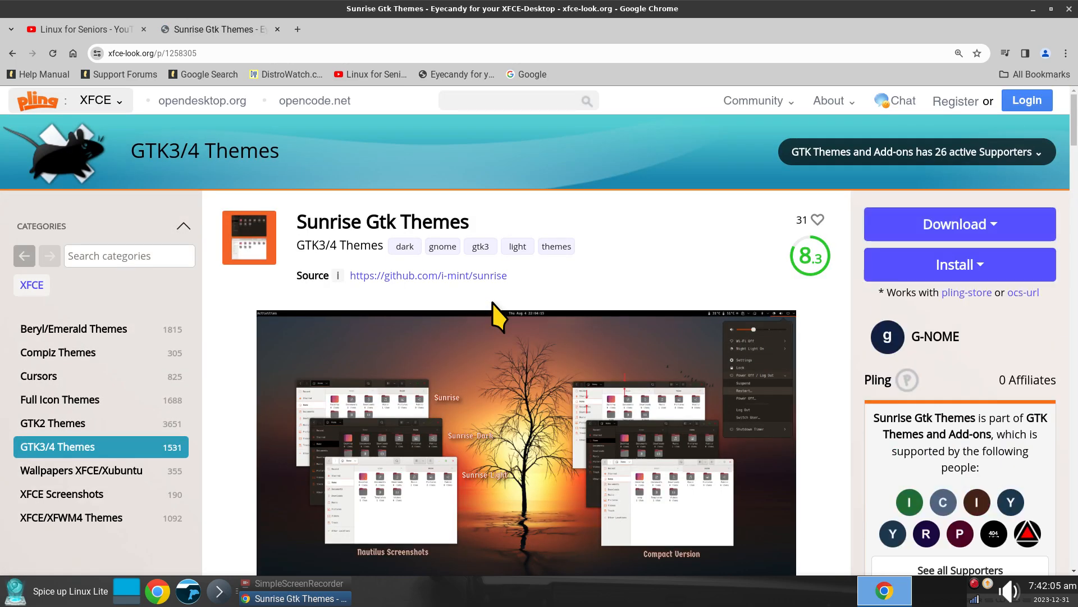
pyautogui.scroll(-7, 492, 302)
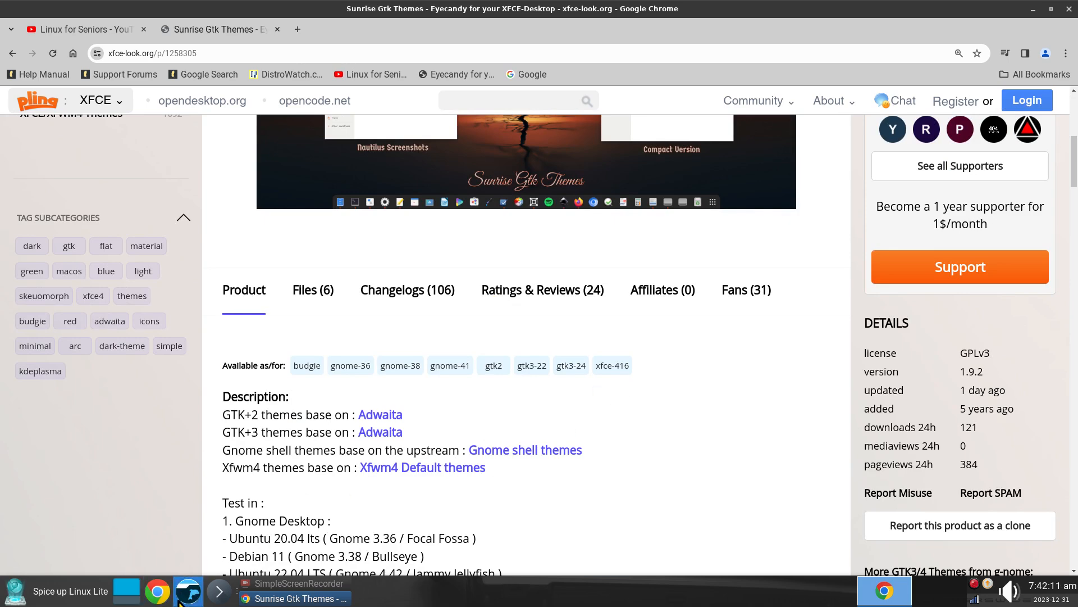
# Open a terminal over the browser and run inxi -Fxz to list the system information
pyautogui.click(219, 591)
pyautogui.moveTo(324, 16); pyautogui.dragTo(578, 219)
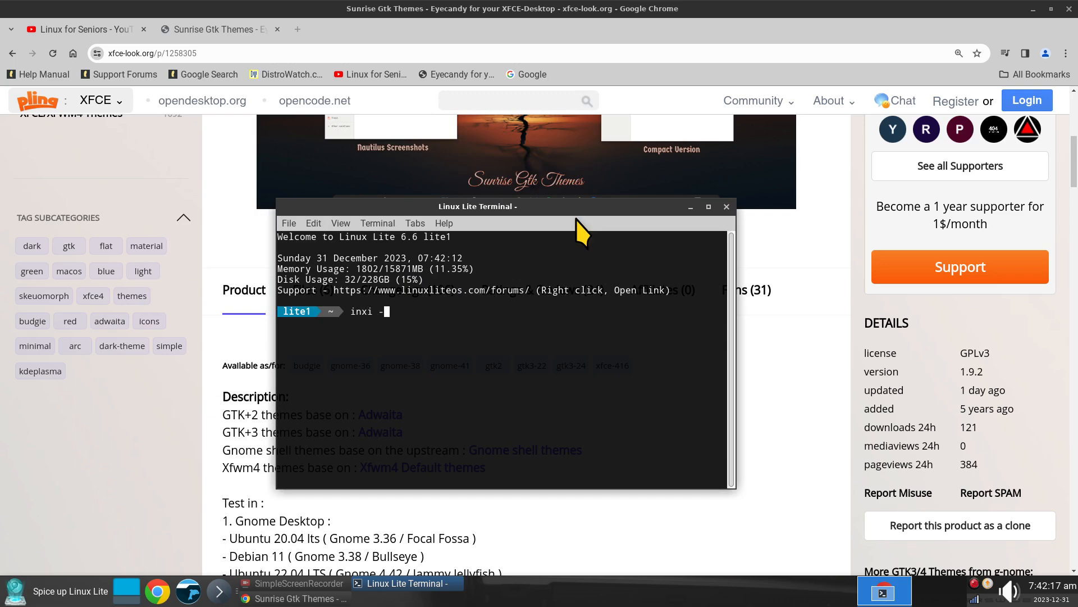
pyautogui.write('inxi -Fxz')
pyautogui.press('Return')
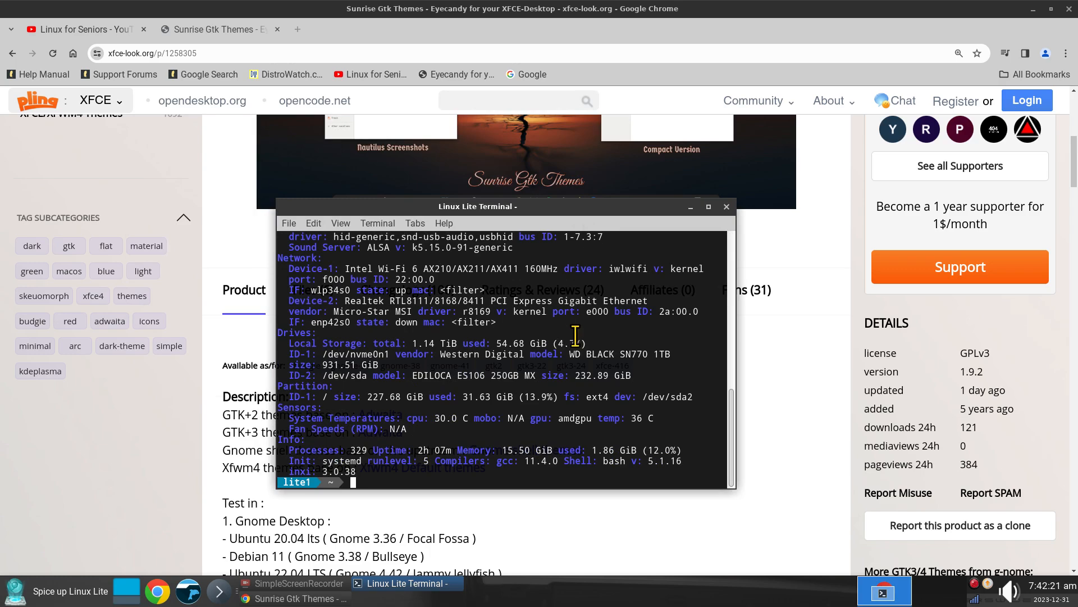
# Enlarge the terminal text, highlight the desktop version and distro entries in the System section, and close the terminal
pyautogui.hotkey('ctrl', '+')
pyautogui.hotkey('ctrl', '+')
pyautogui.hotkey('ctrl', '+')
pyautogui.hotkey('ctrl', '+')
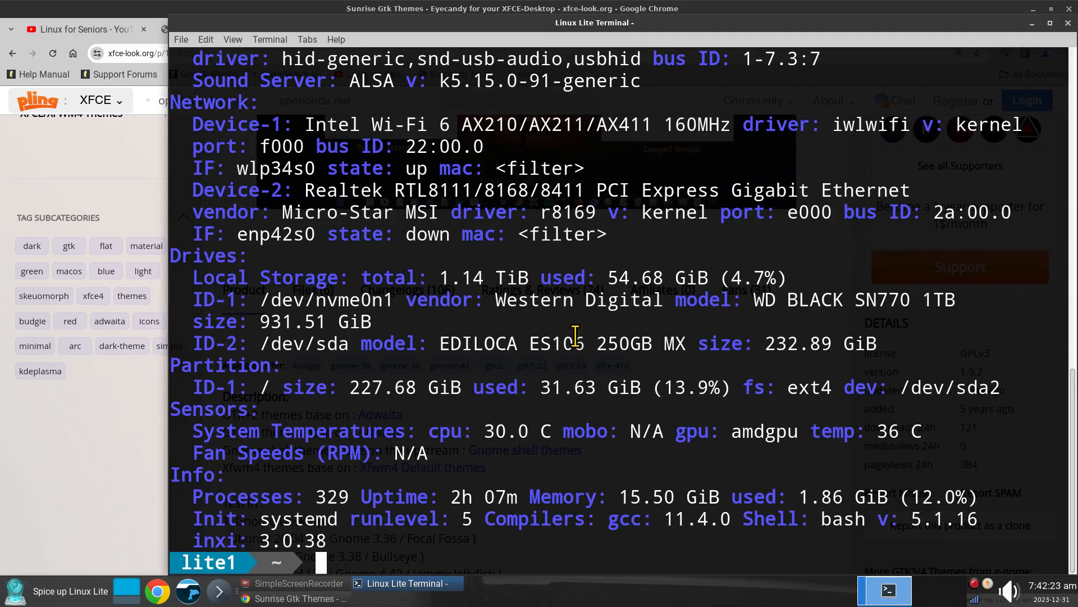
pyautogui.scroll(13, 574, 290)
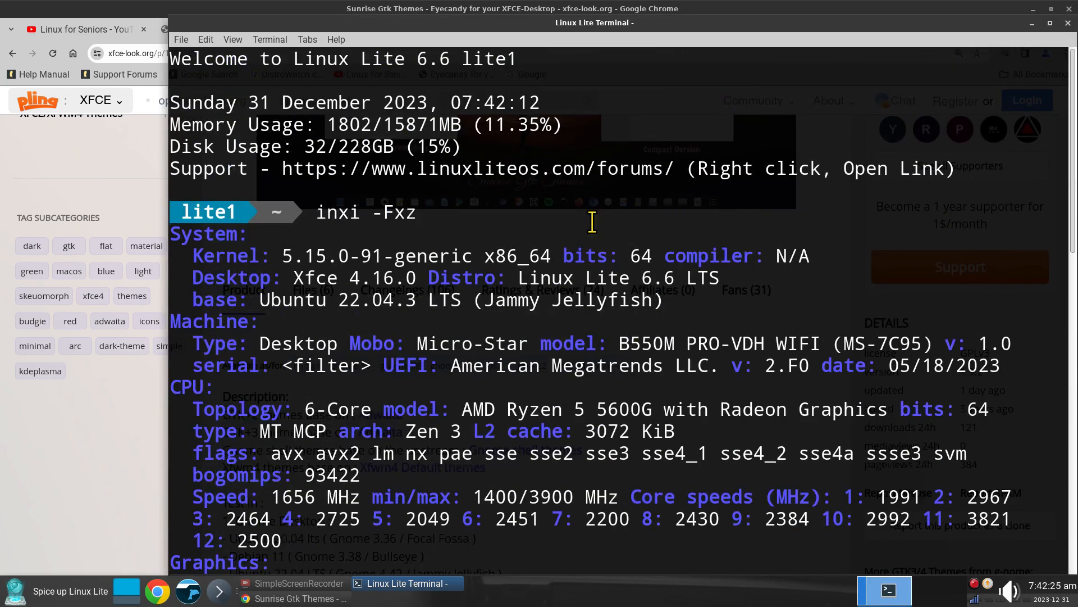
pyautogui.moveTo(296, 282); pyautogui.dragTo(433, 280)
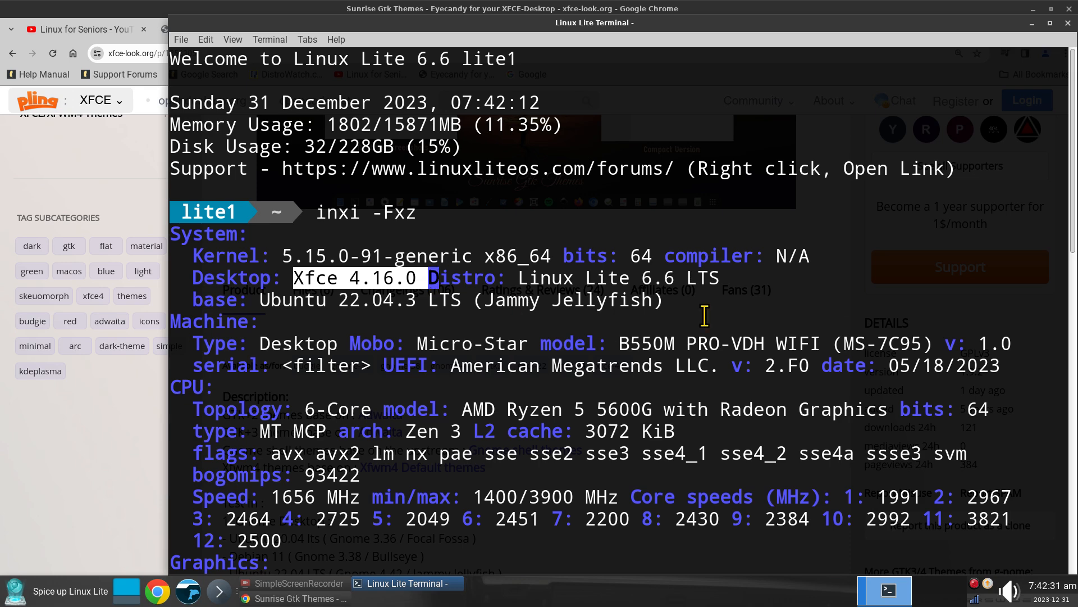
pyautogui.moveTo(513, 278); pyautogui.dragTo(712, 284)
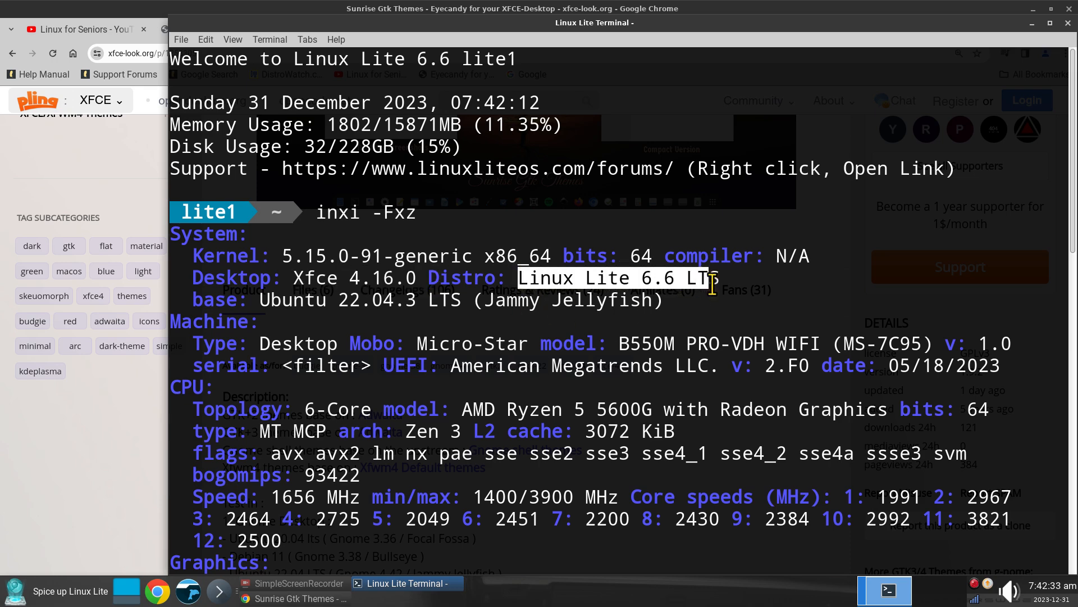
pyautogui.click(1068, 23)
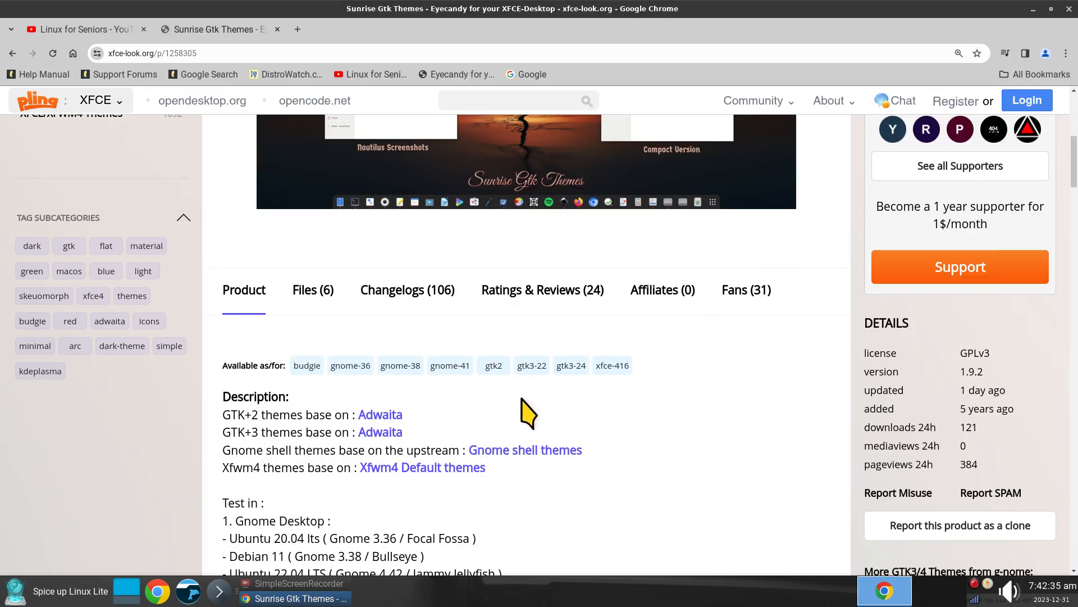
# Show the files of Sunrise Gtk Themes, open the download prompt for Sunrise.7z and dismiss it
pyautogui.scroll(6, 527, 413)
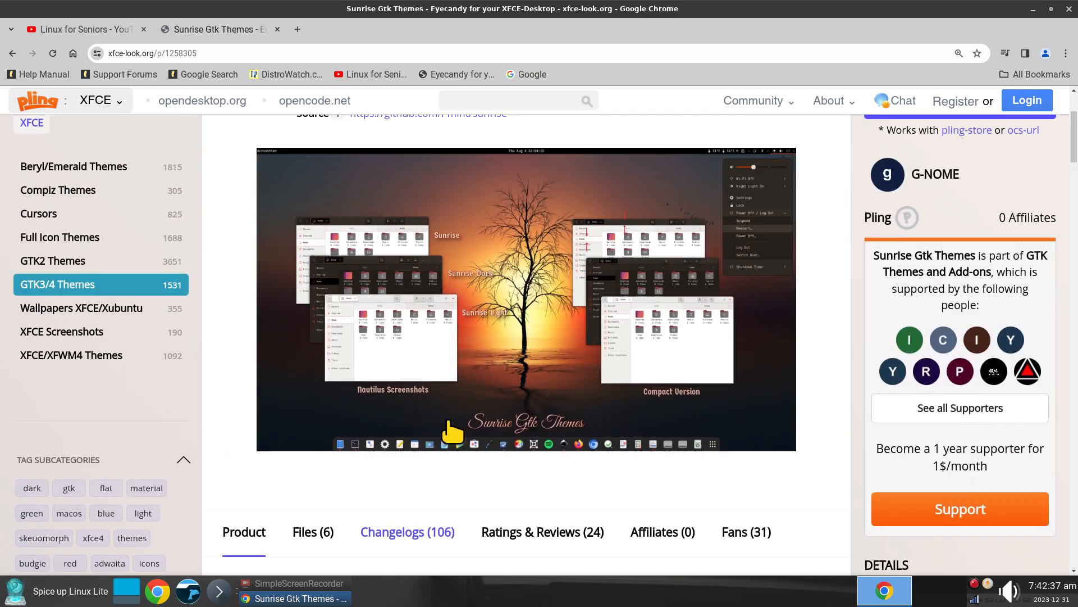
pyautogui.scroll(-6, 371, 309)
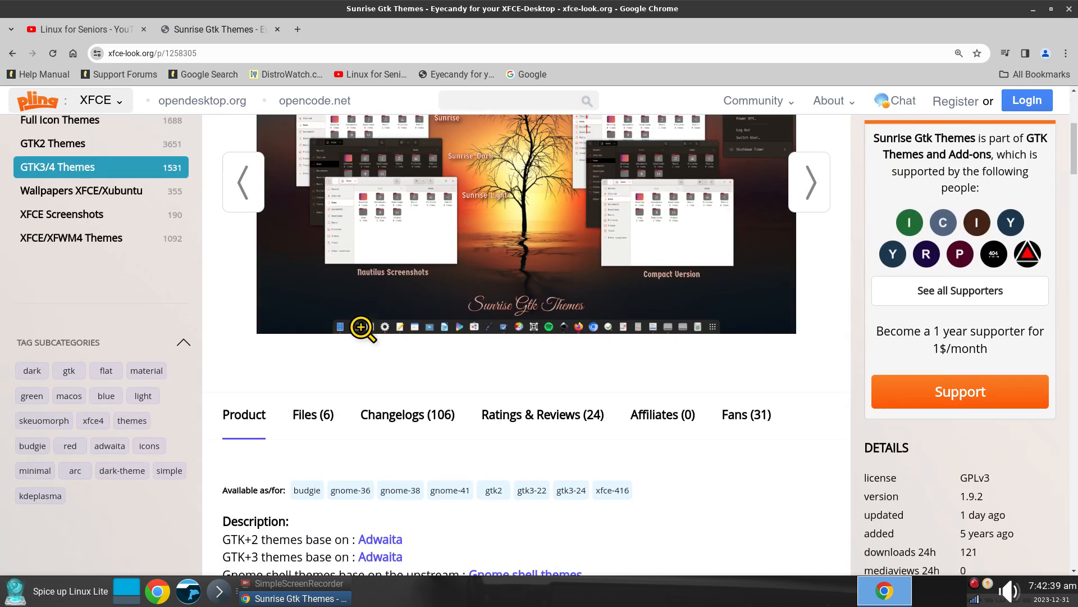
pyautogui.click(310, 289)
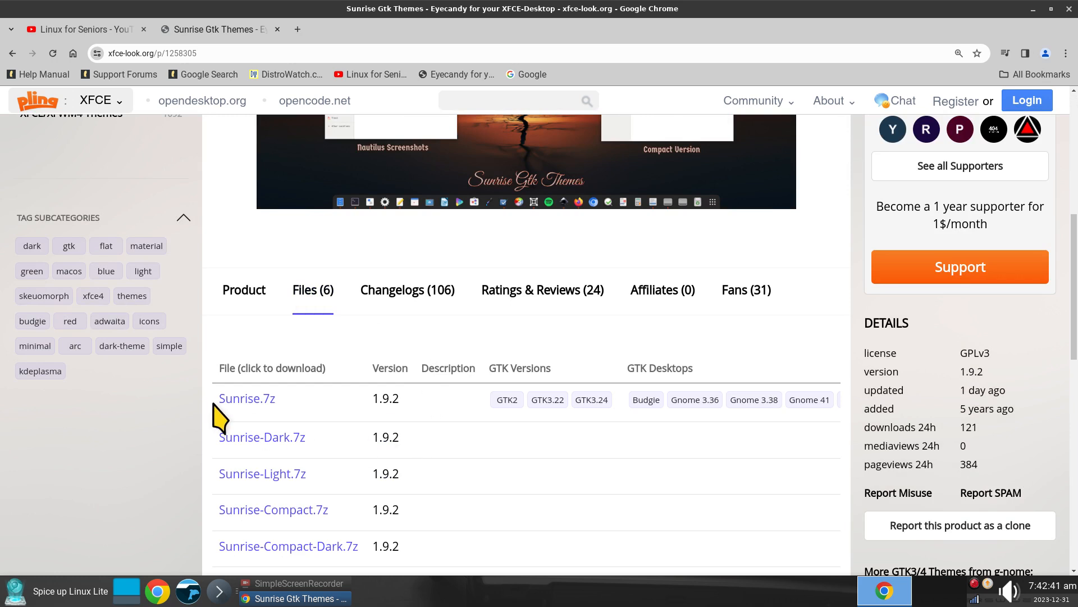
pyautogui.click(270, 400)
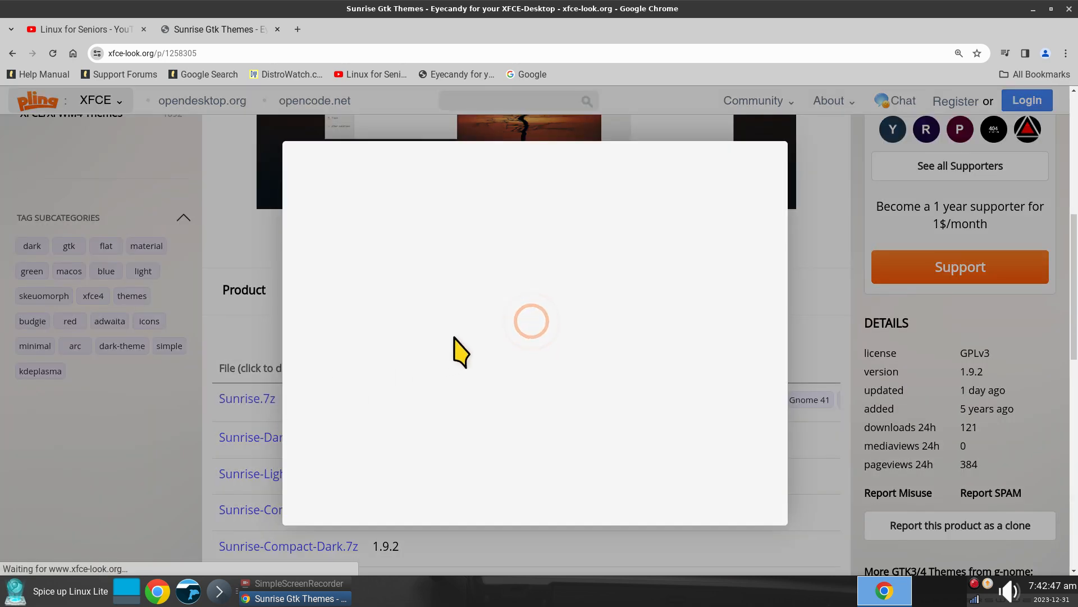
pyautogui.click(225, 233)
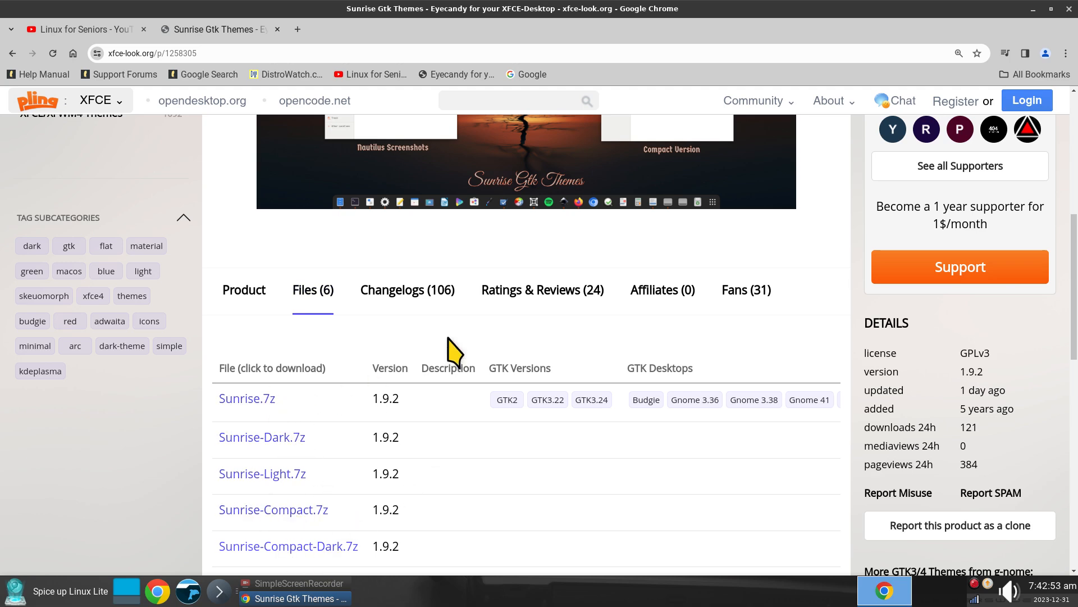
# Go back to the GTK3/4 Themes list, open Colorful-Dark-GTK and show its downloadable files
pyautogui.click(12, 54)
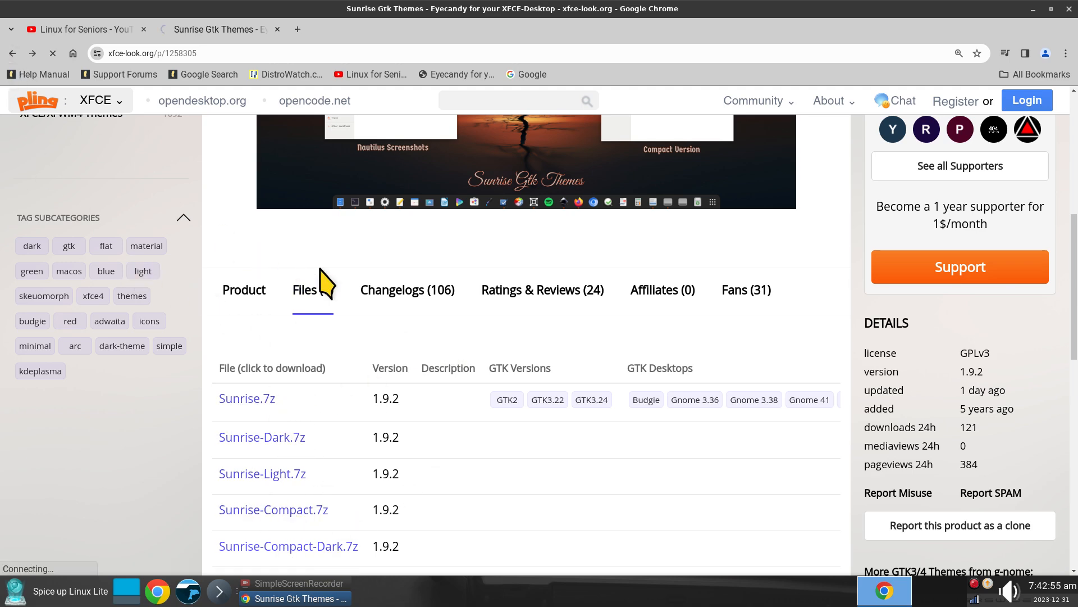
pyautogui.scroll(-3, 327, 295)
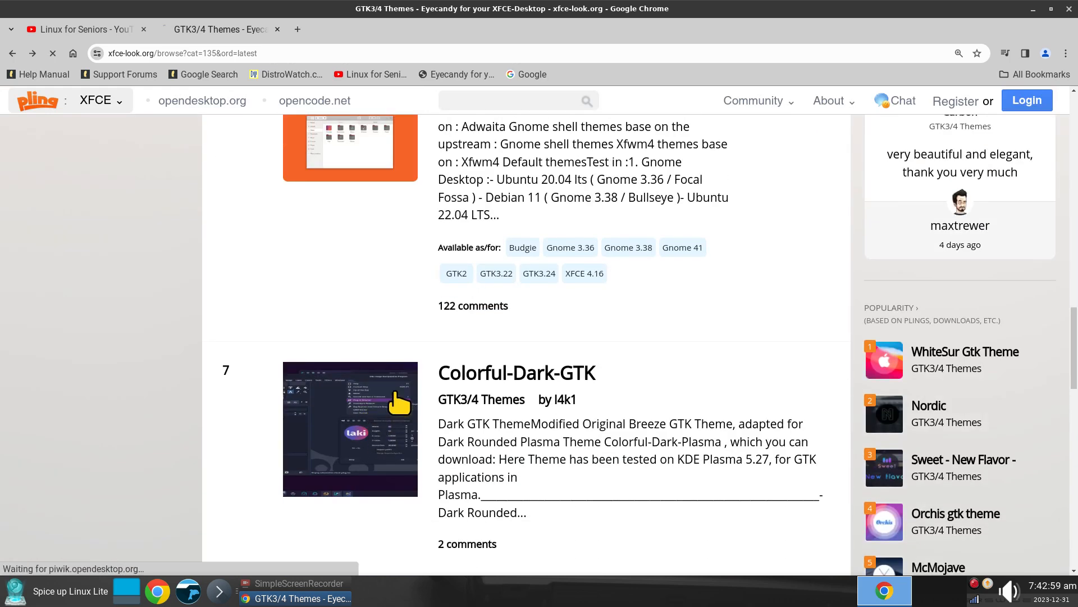
pyautogui.click(378, 410)
pyautogui.scroll(-6, 425, 381)
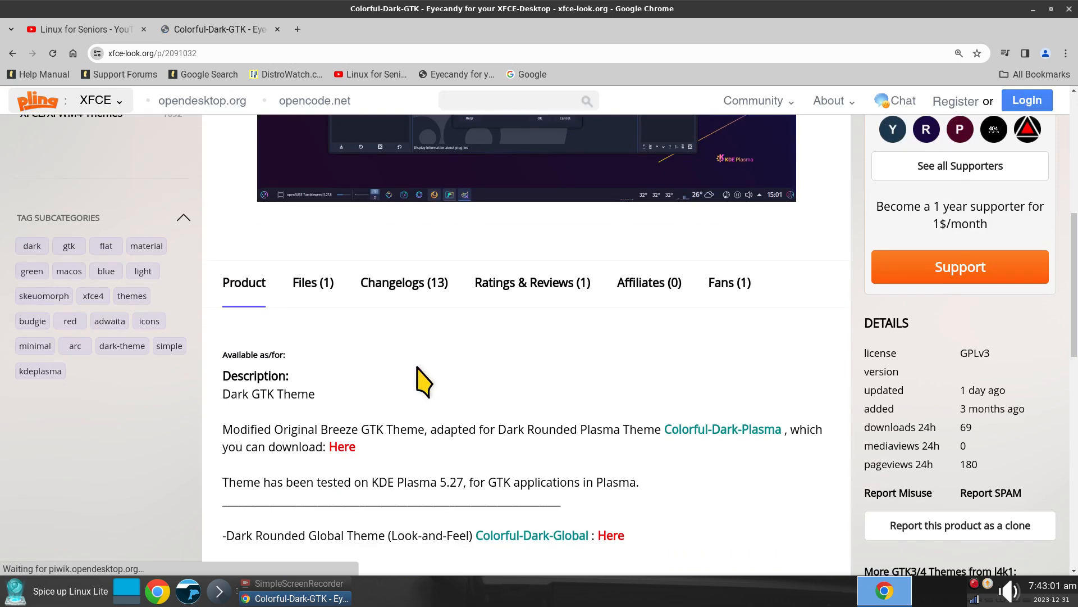
pyautogui.click(309, 282)
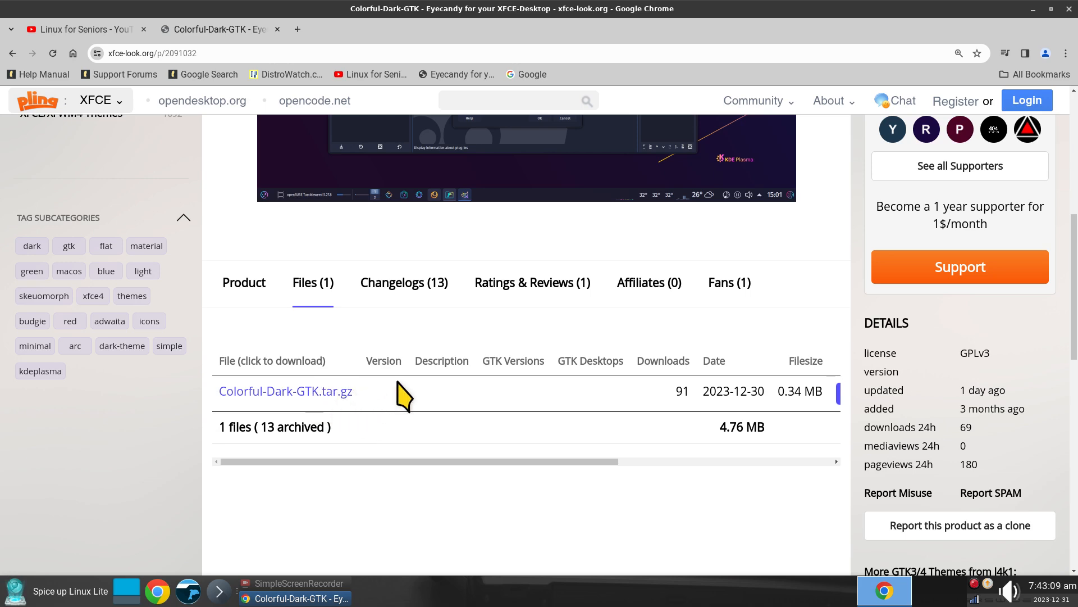
# Review the Colorful-Dark-GTK page's preview, file list and theme categories, and close the browser
pyautogui.scroll(7, 397, 391)
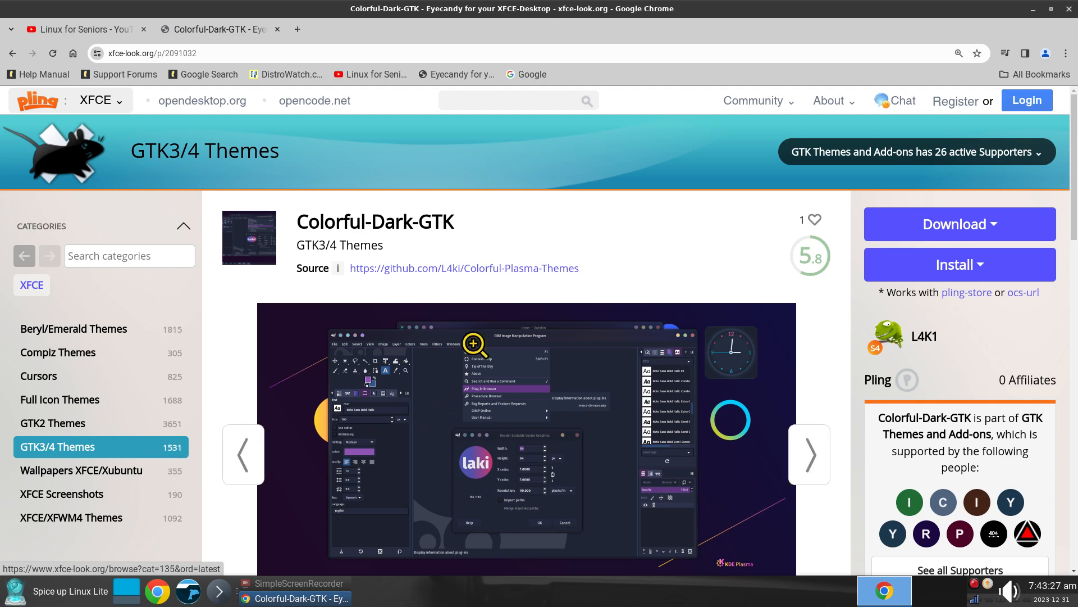
pyautogui.scroll(-3, 368, 453)
pyautogui.scroll(-3, 368, 425)
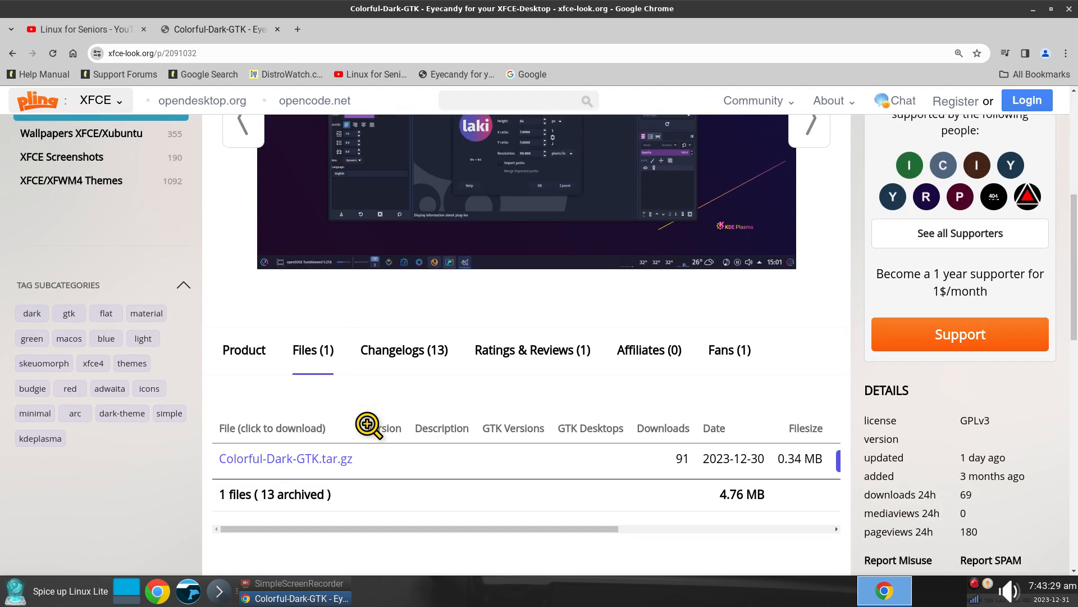
pyautogui.scroll(5, 365, 426)
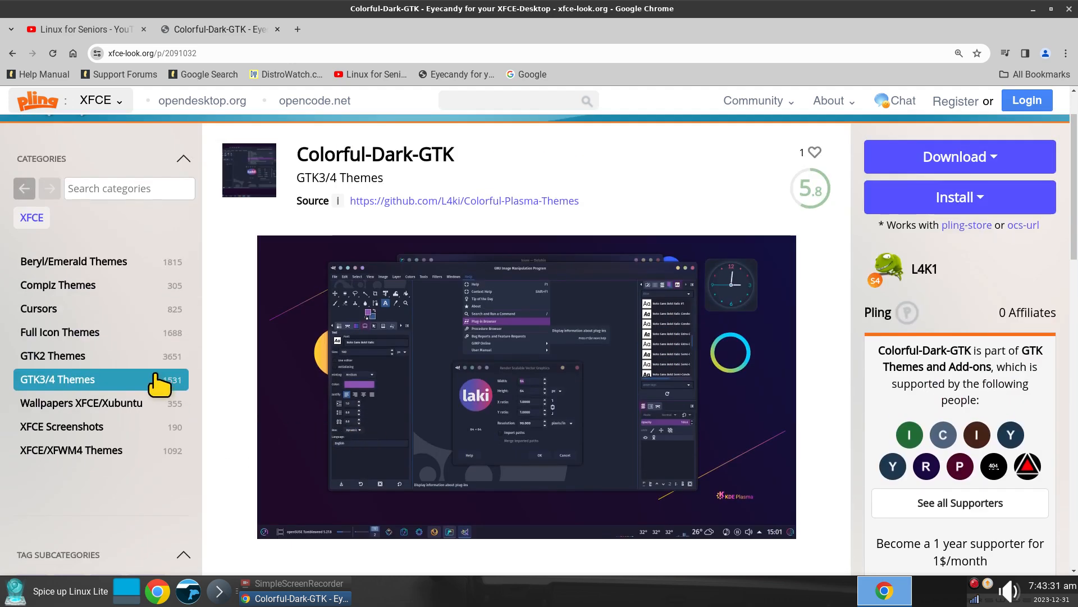
pyautogui.scroll(2, 217, 414)
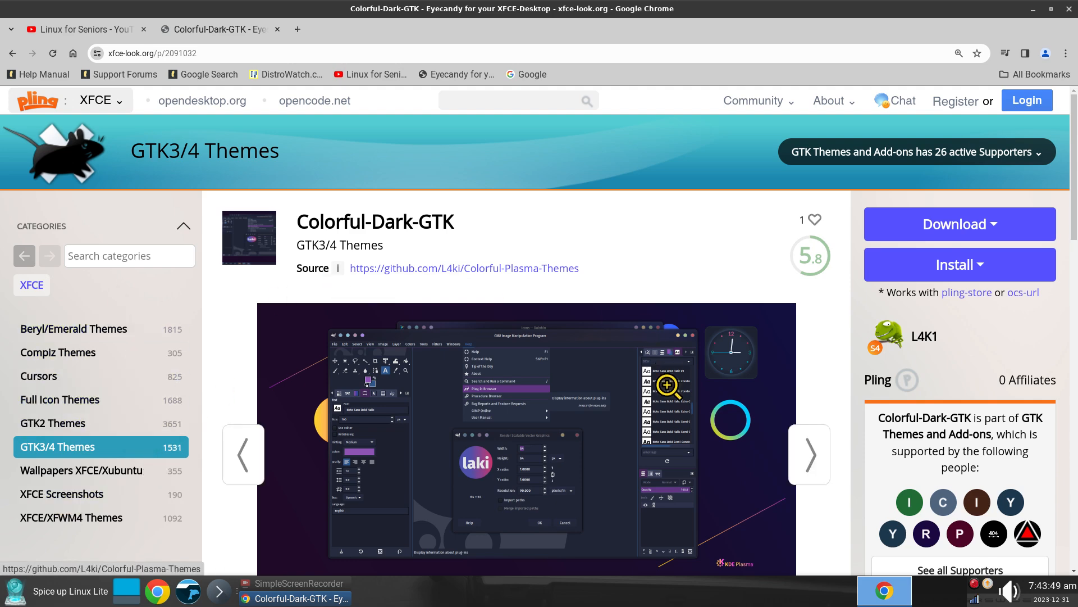
pyautogui.click(1069, 9)
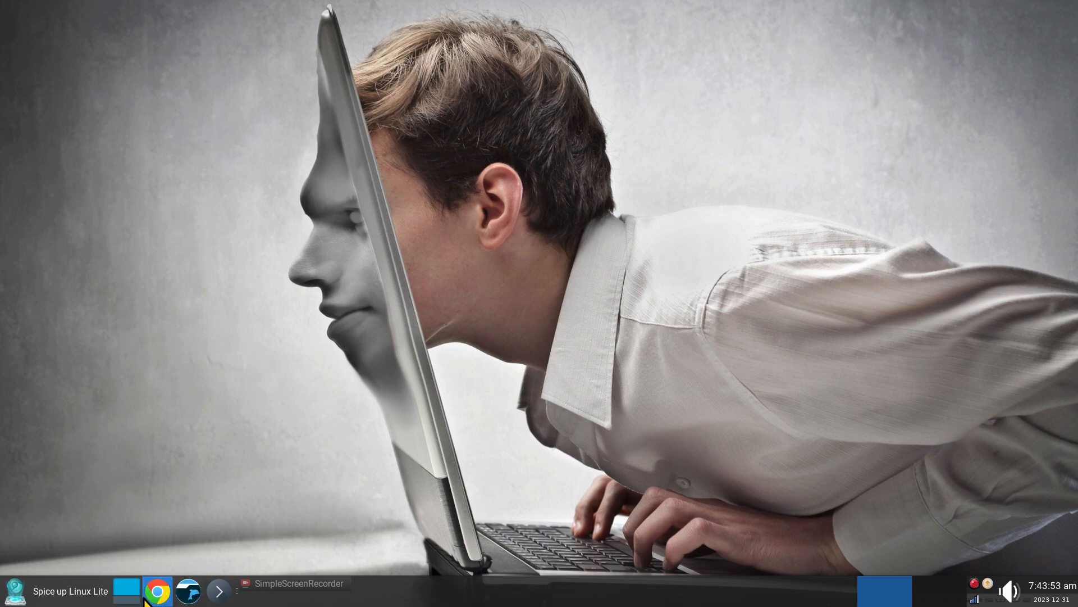
# Open the system's Appearance settings from the desktop to view the list of installed styles
pyautogui.click(15, 590)
pyautogui.click(13, 563)
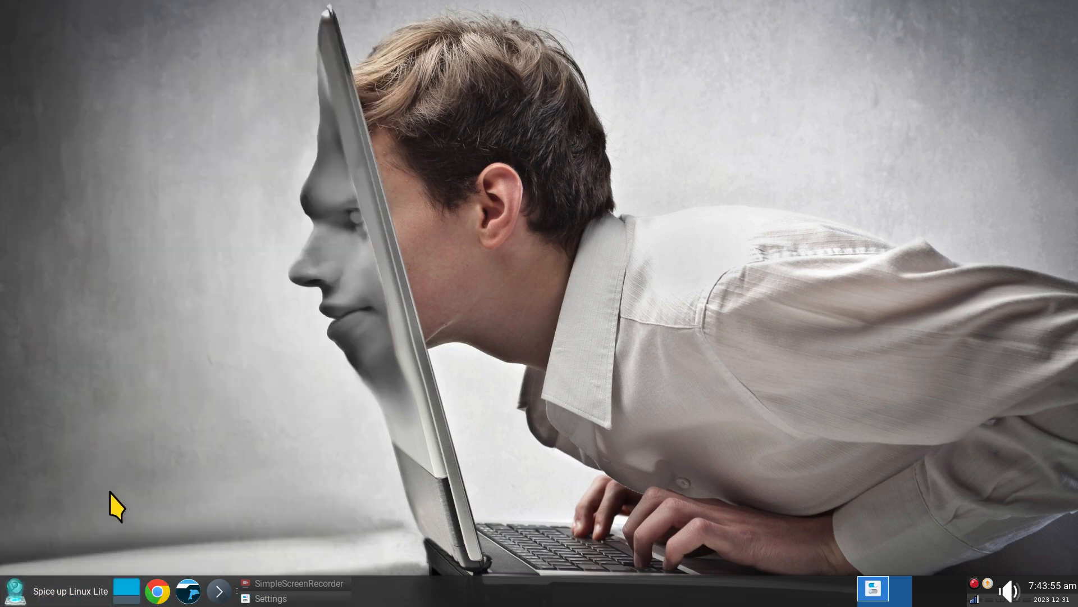
pyautogui.click(169, 72)
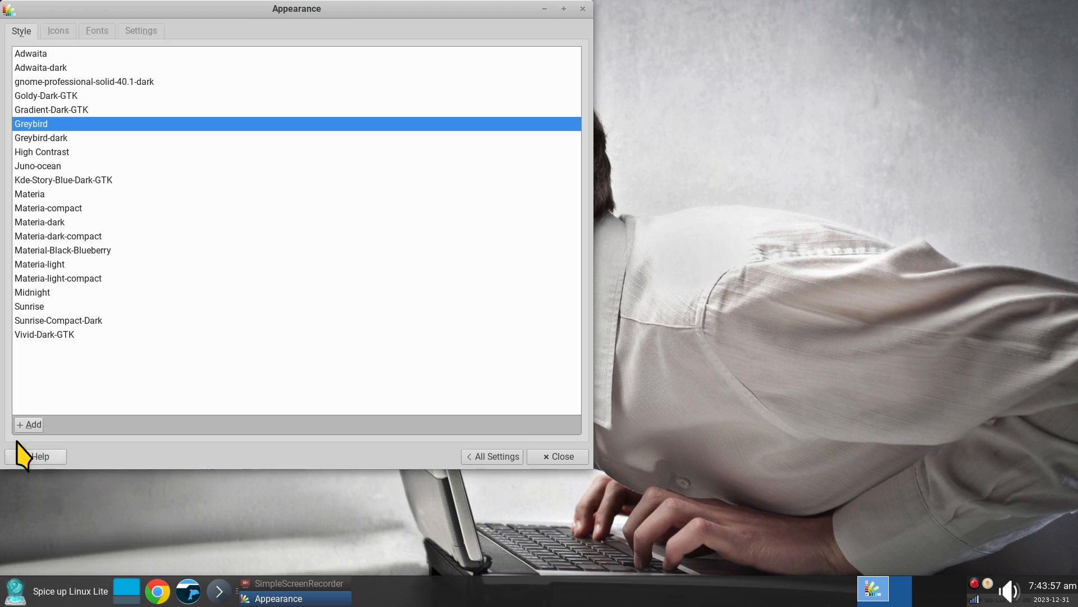
# Select Radioactive.tar.gz from Downloads as the Gtk theme to install, cancel the selection and close the Appearance settings
pyautogui.click(25, 425)
pyautogui.click(90, 175)
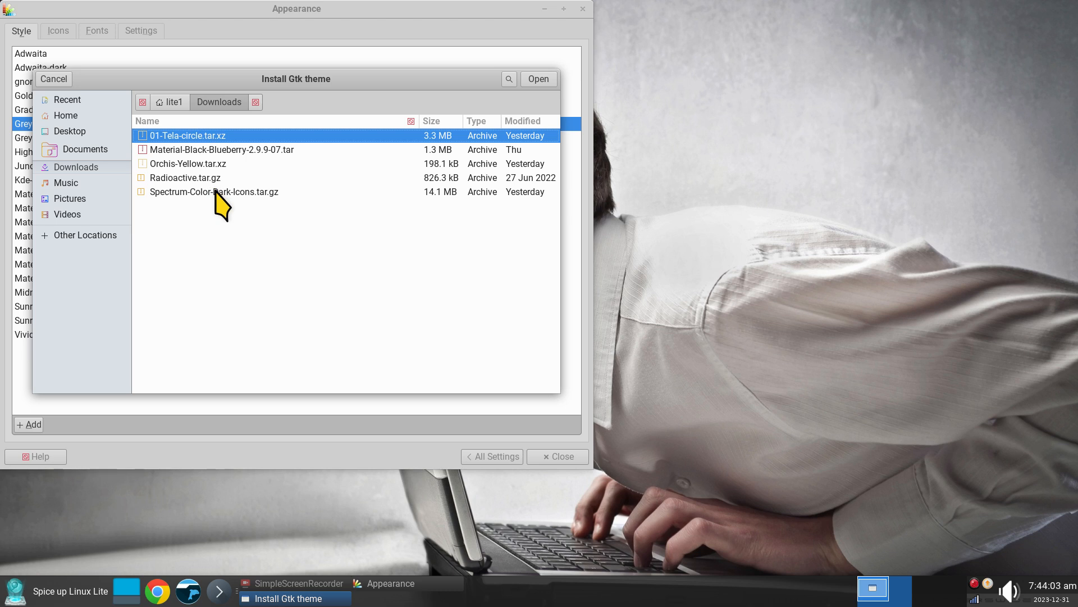
pyautogui.click(209, 179)
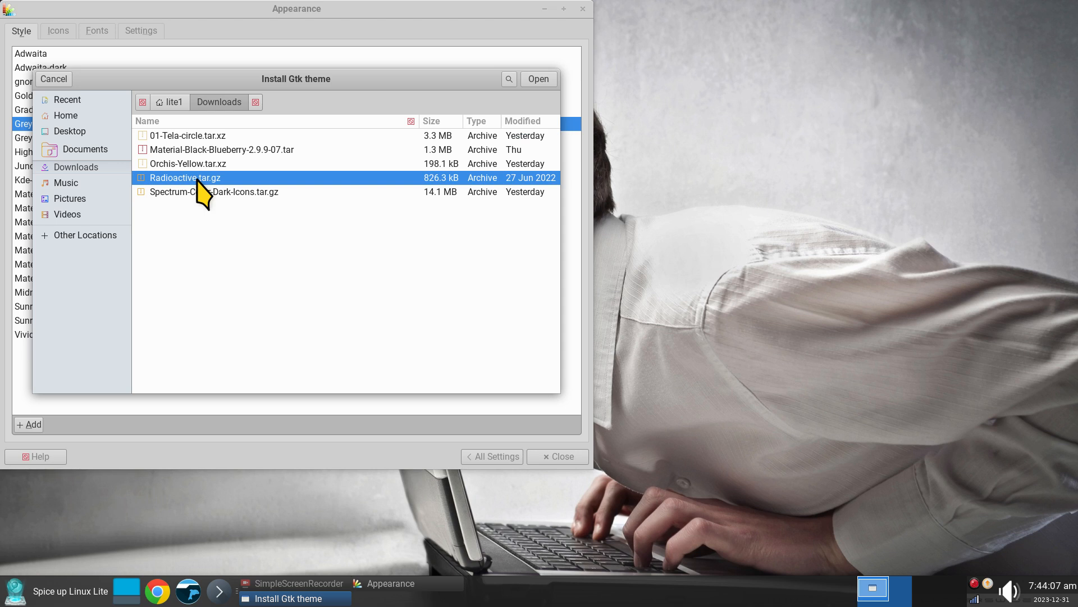
pyautogui.click(54, 80)
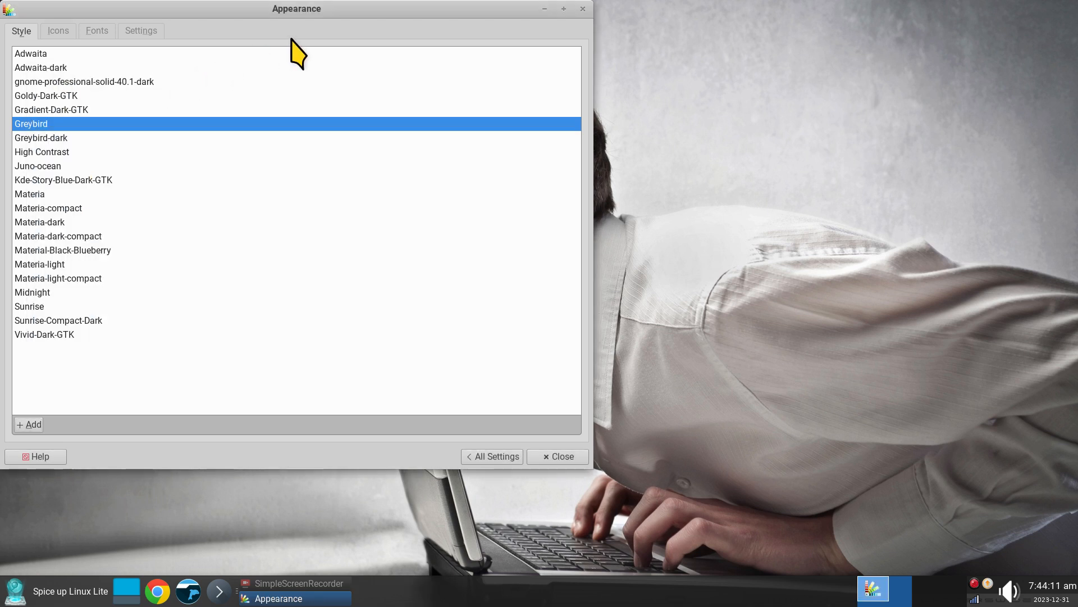
pyautogui.click(562, 455)
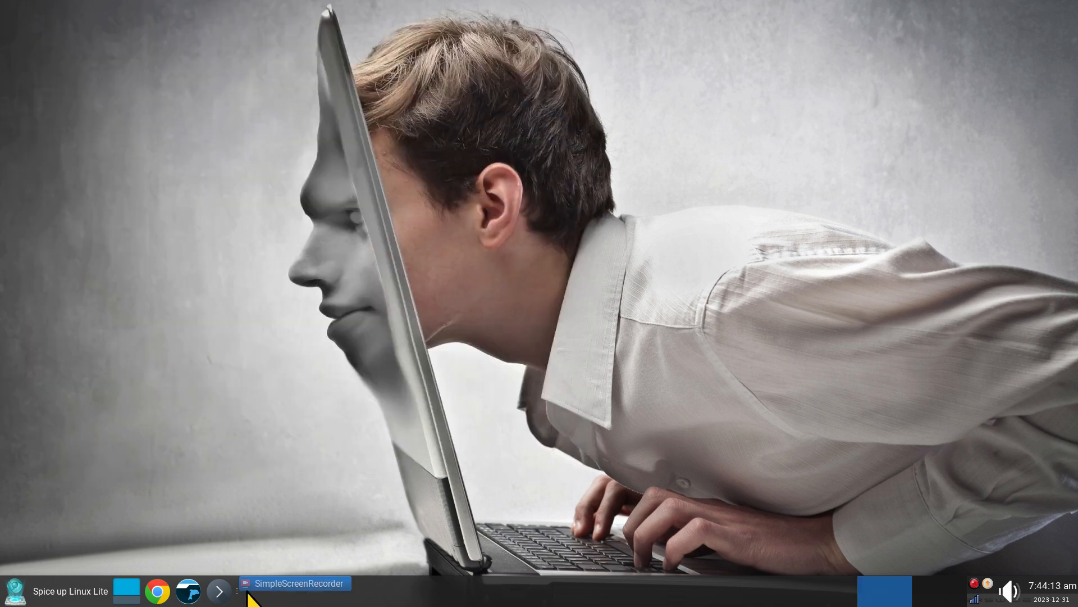
# Browse the Cursors category on xfce-look.org, view the downloadable files of Bibata Original Amber, and close the browser
pyautogui.click(157, 591)
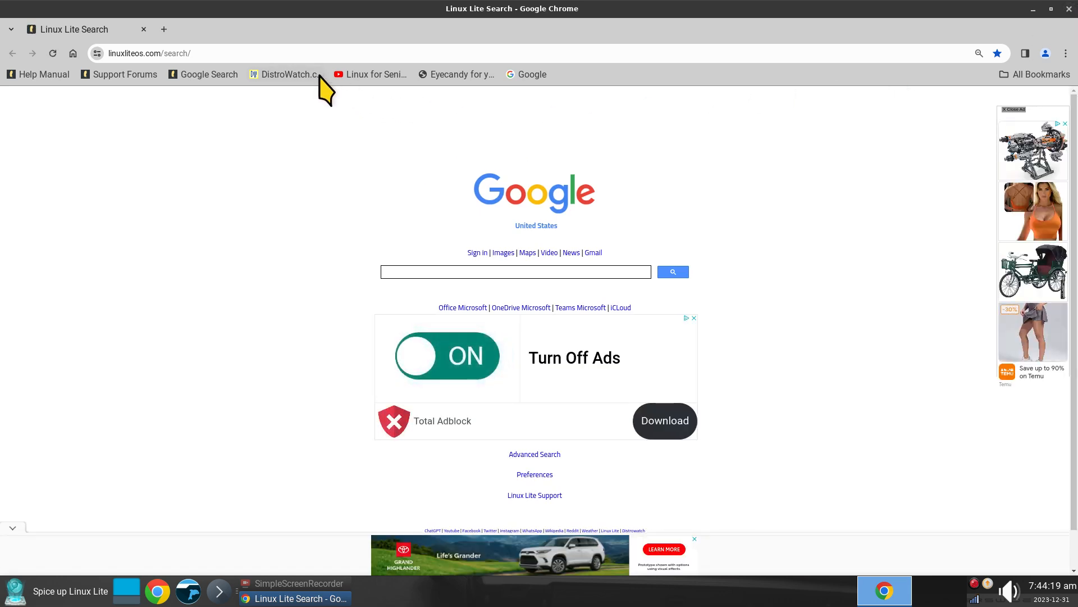
pyautogui.click(459, 74)
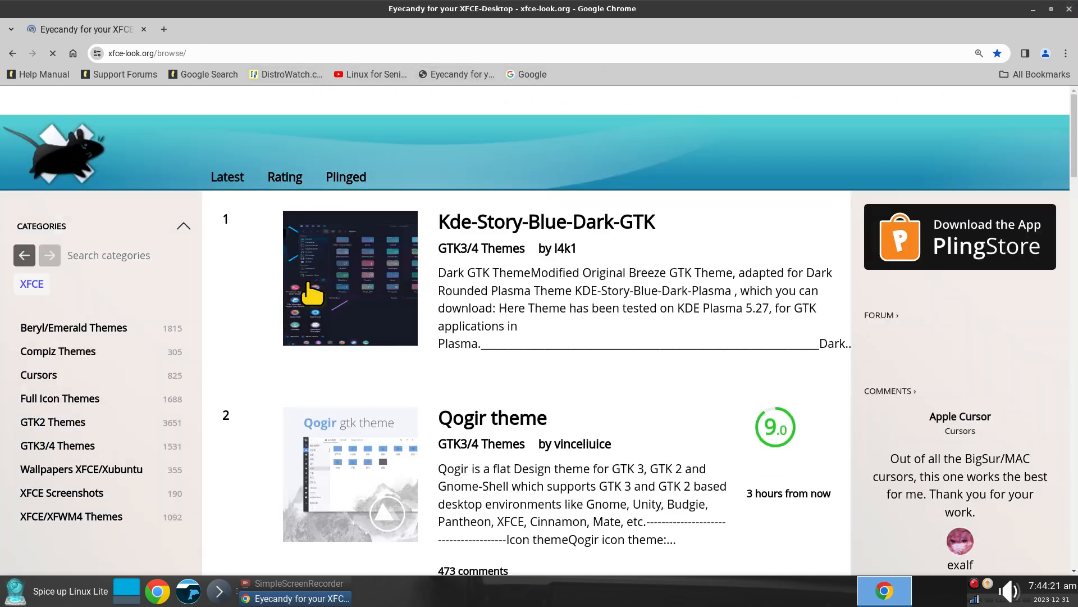
pyautogui.click(97, 382)
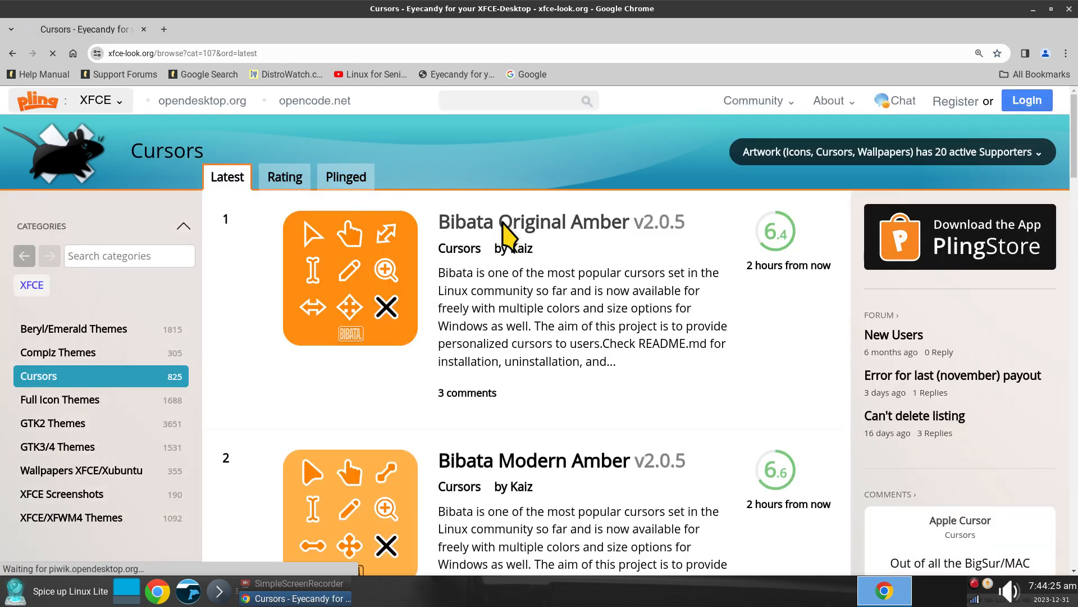
pyautogui.click(502, 230)
pyautogui.scroll(-9, 306, 292)
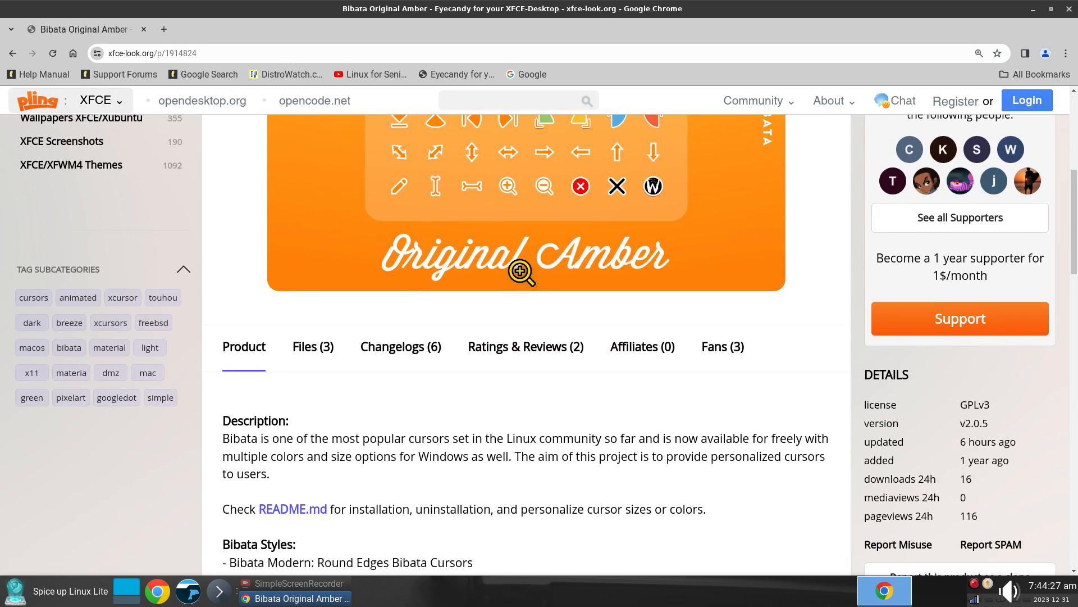
pyautogui.click(306, 292)
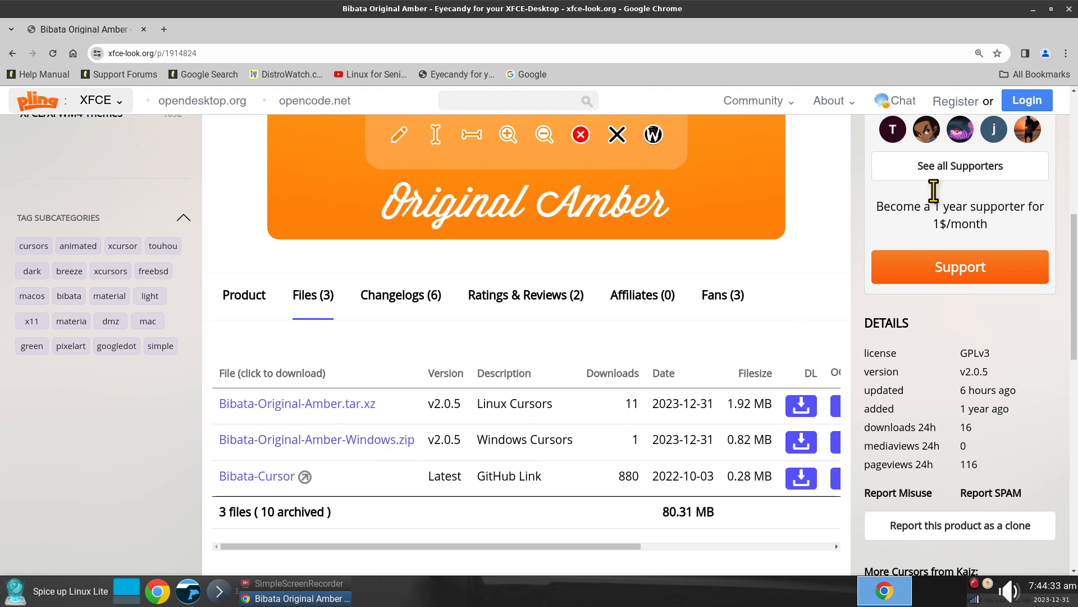
pyautogui.click(1069, 9)
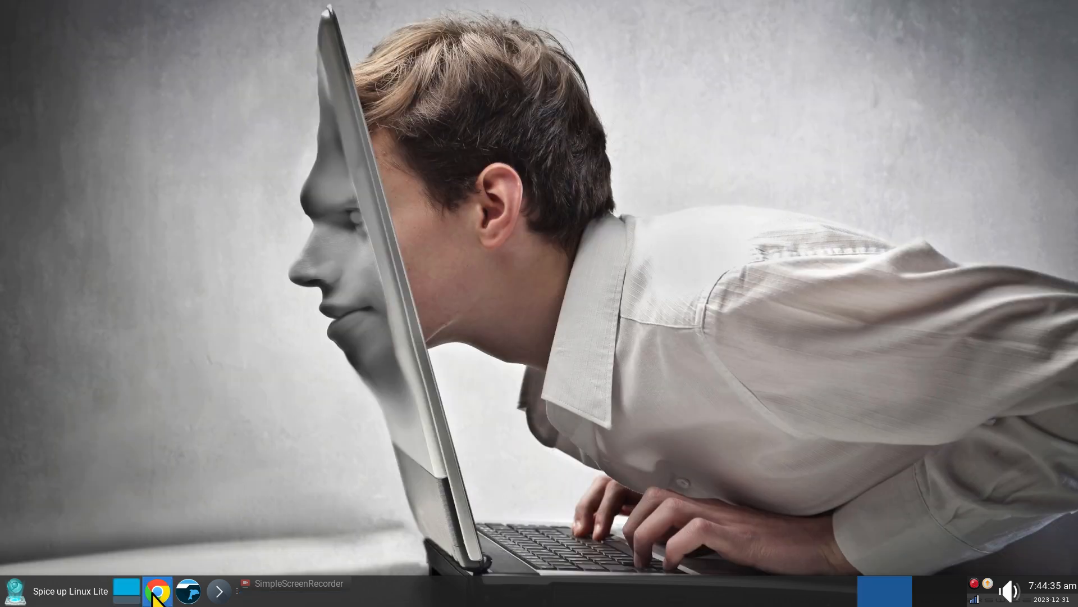
# Copy the Bibata-Modern-Amber.tar.xz archive from the BackupStuff folder in the home directory
pyautogui.click(197, 589)
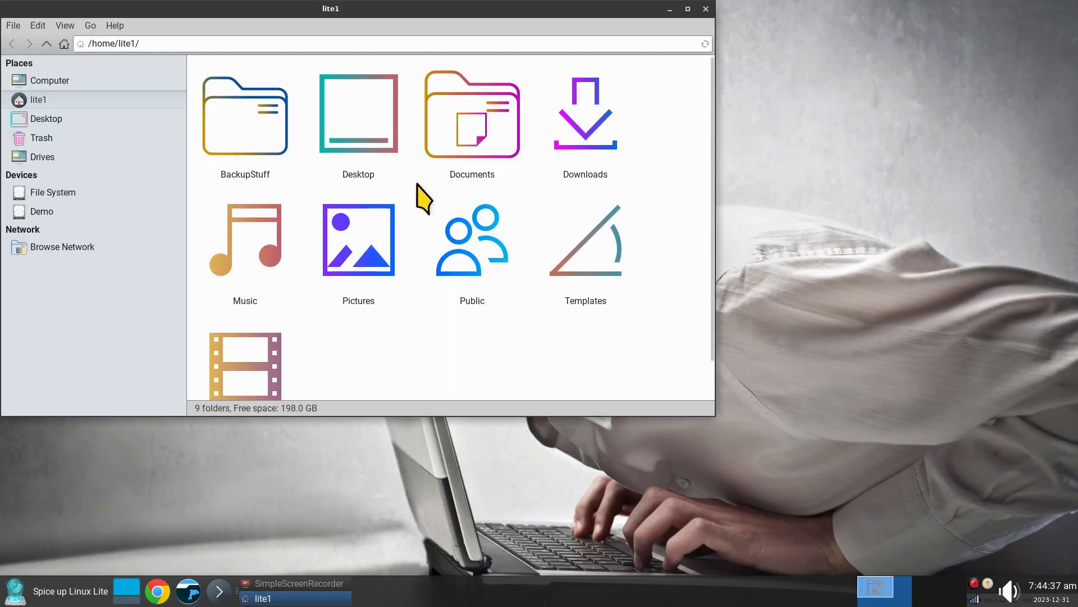
pyautogui.doubleClick(247, 140)
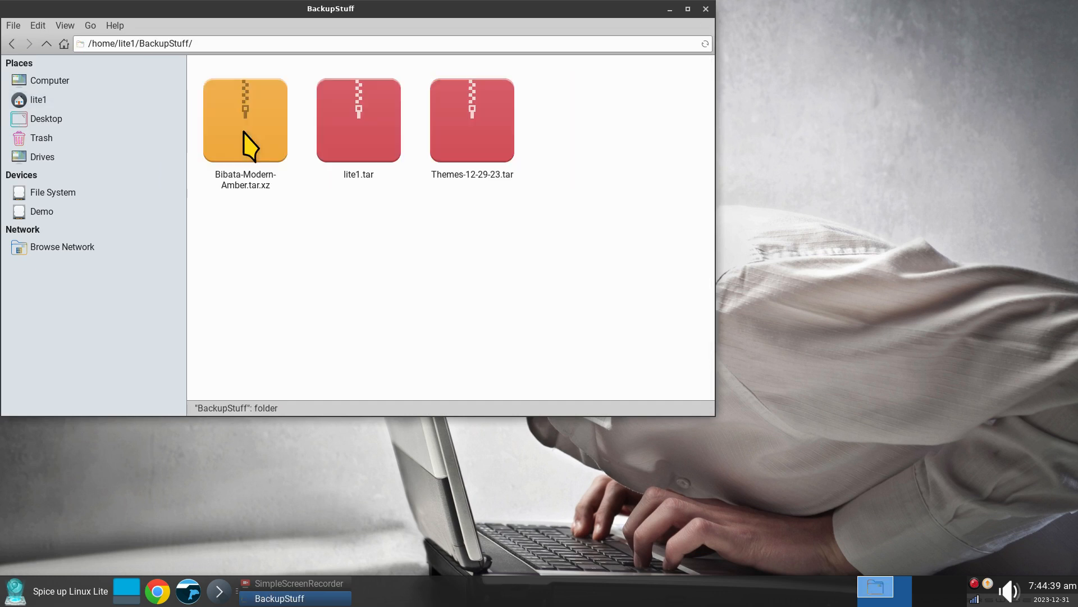
pyautogui.click(243, 113)
pyautogui.rightClick(244, 107)
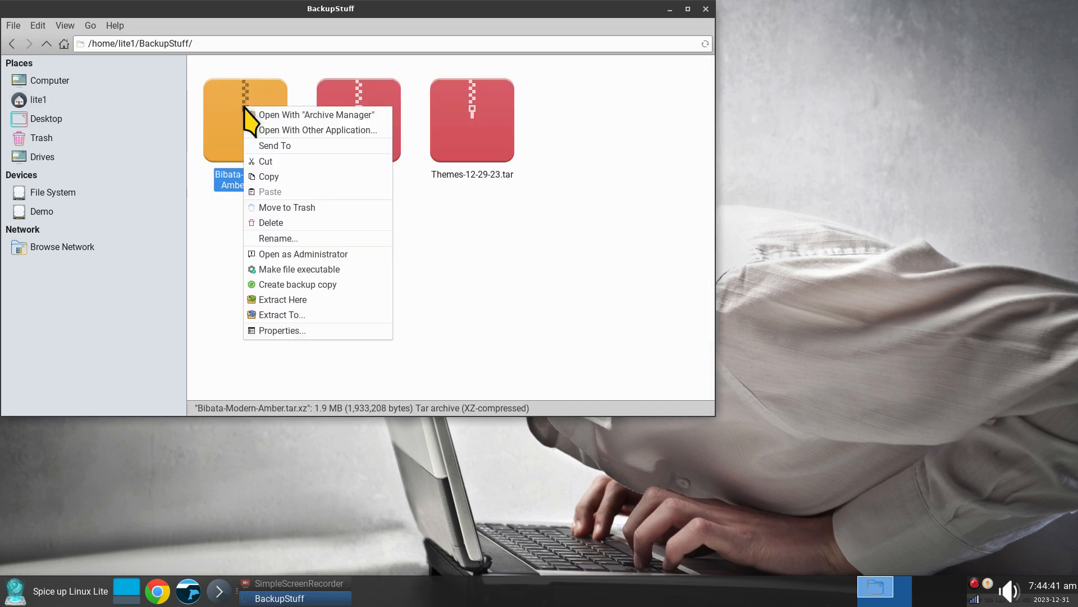
pyautogui.click(292, 178)
# Paste the copied cursor archive into the Downloads folder and close the file manager
pyautogui.click(62, 101)
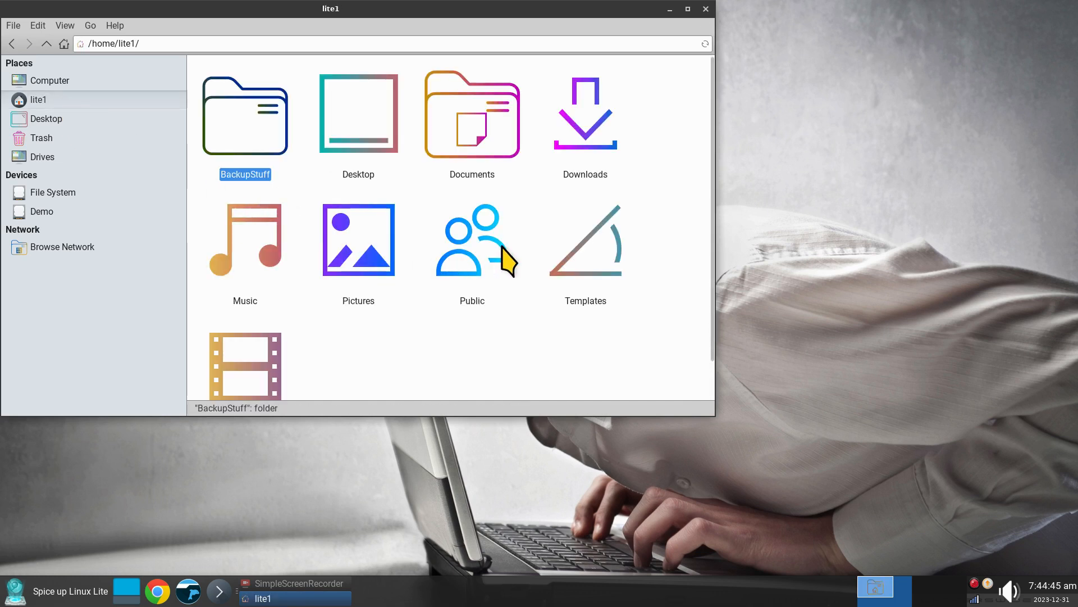
pyautogui.scroll(-1, 433, 303)
pyautogui.click(564, 87)
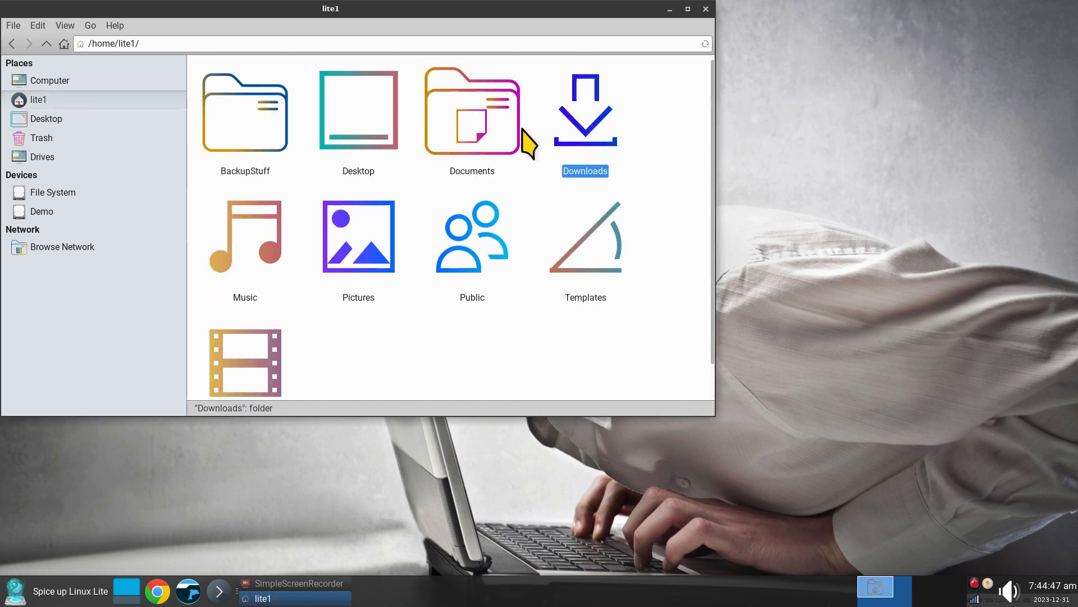
pyautogui.doubleClick(562, 94)
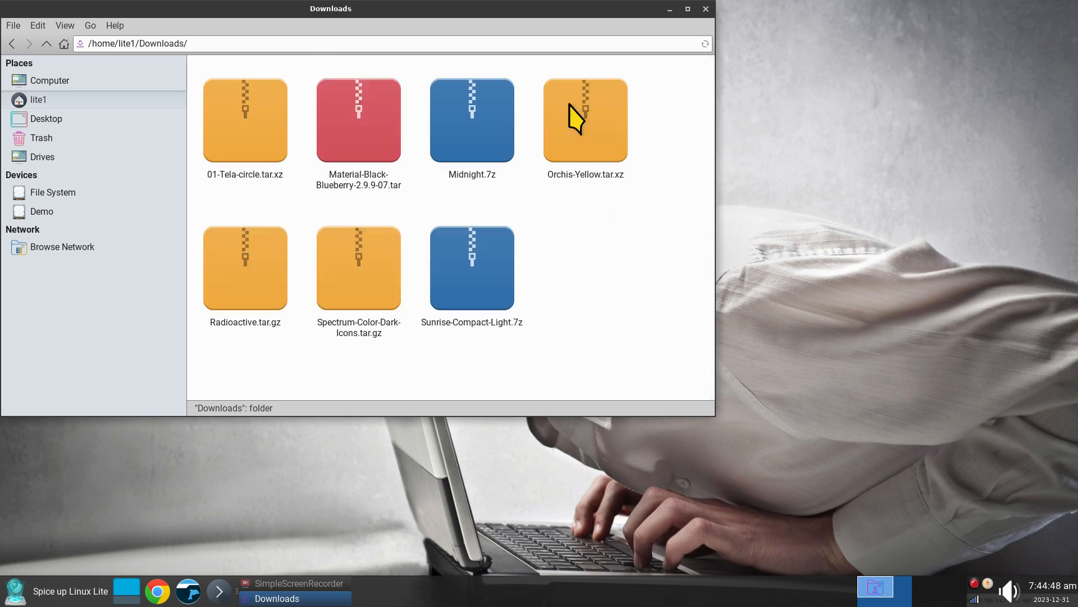
pyautogui.rightClick(567, 214)
pyautogui.click(612, 251)
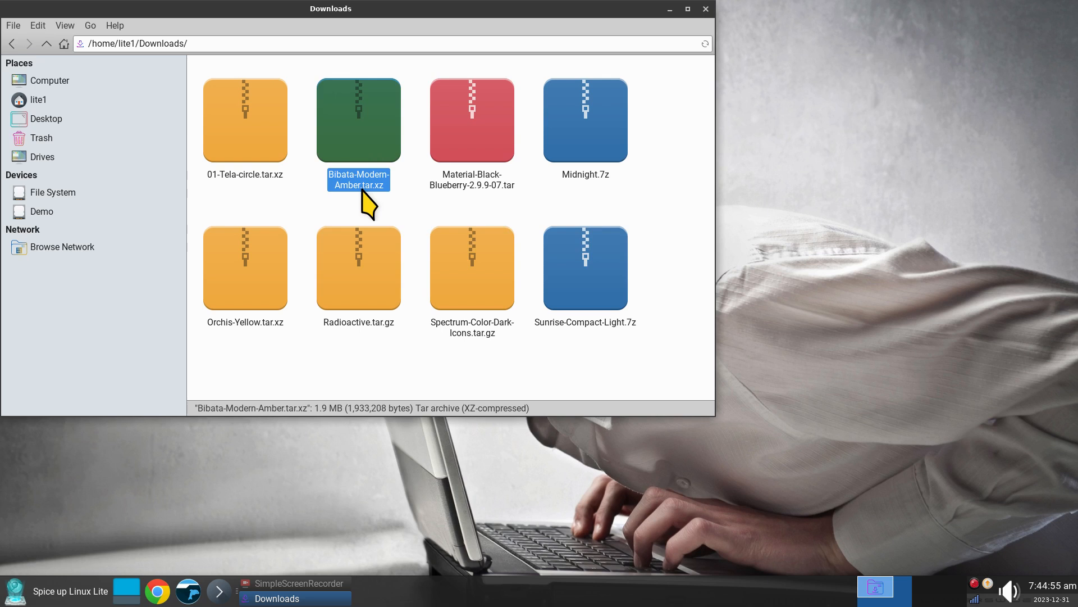
pyautogui.click(340, 267)
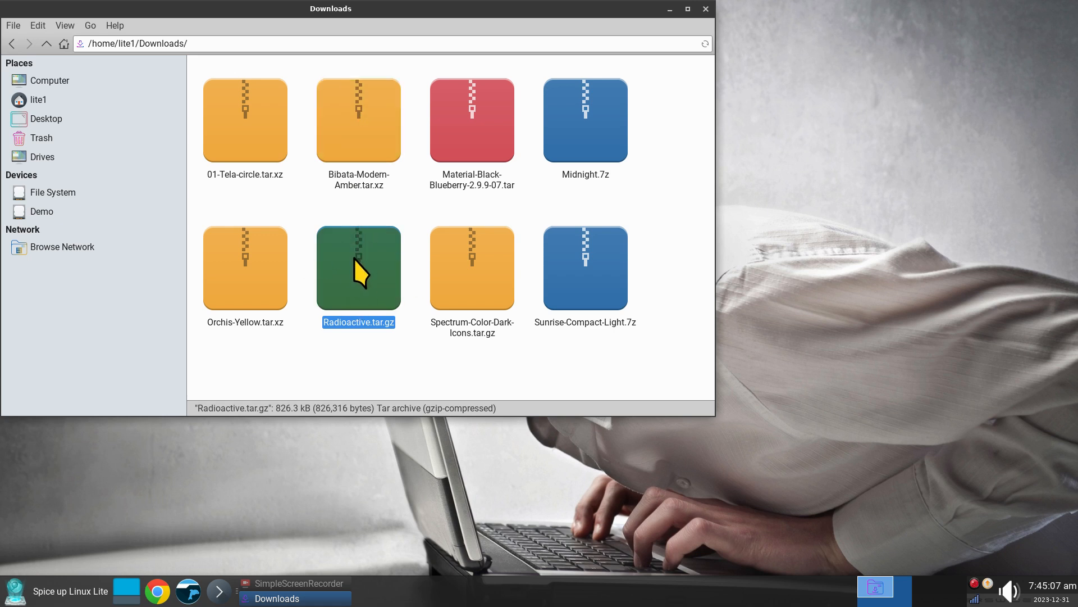
pyautogui.click(349, 156)
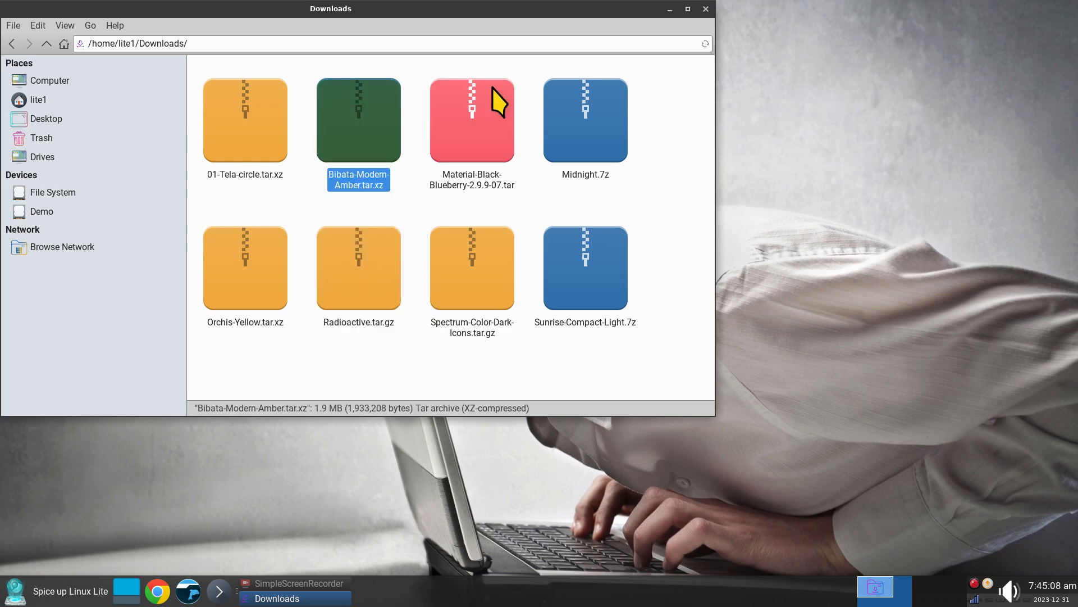
pyautogui.click(706, 8)
# Install Bibata-Modern-Amber.tar.xz from Downloads through the Gtk theme installer in the system's Appearance settings
pyautogui.click(4, 597)
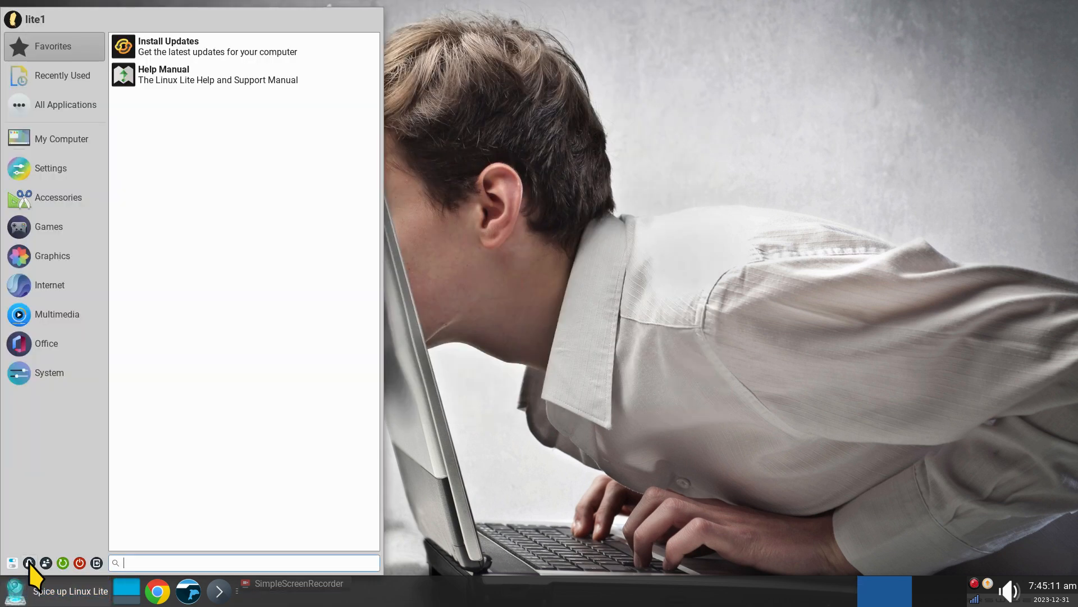
pyautogui.click(25, 561)
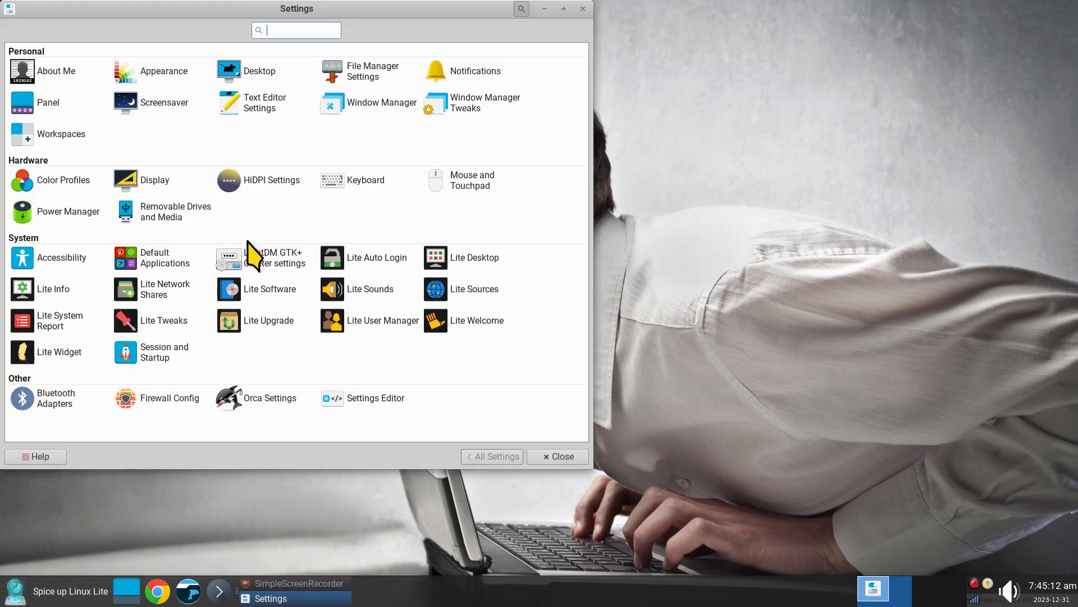
pyautogui.click(159, 76)
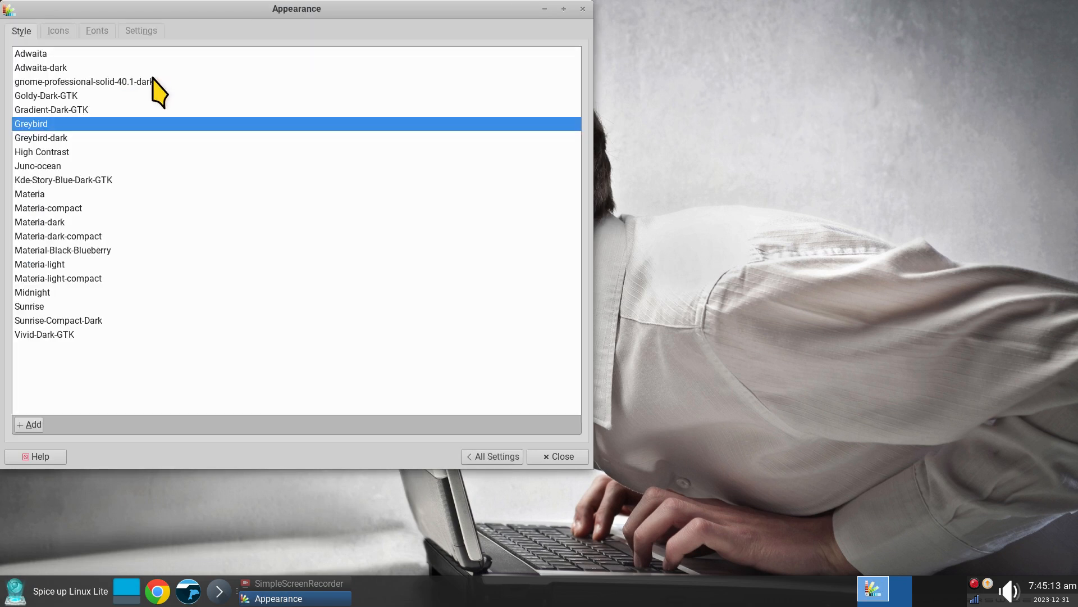
pyautogui.click(31, 425)
pyautogui.click(200, 125)
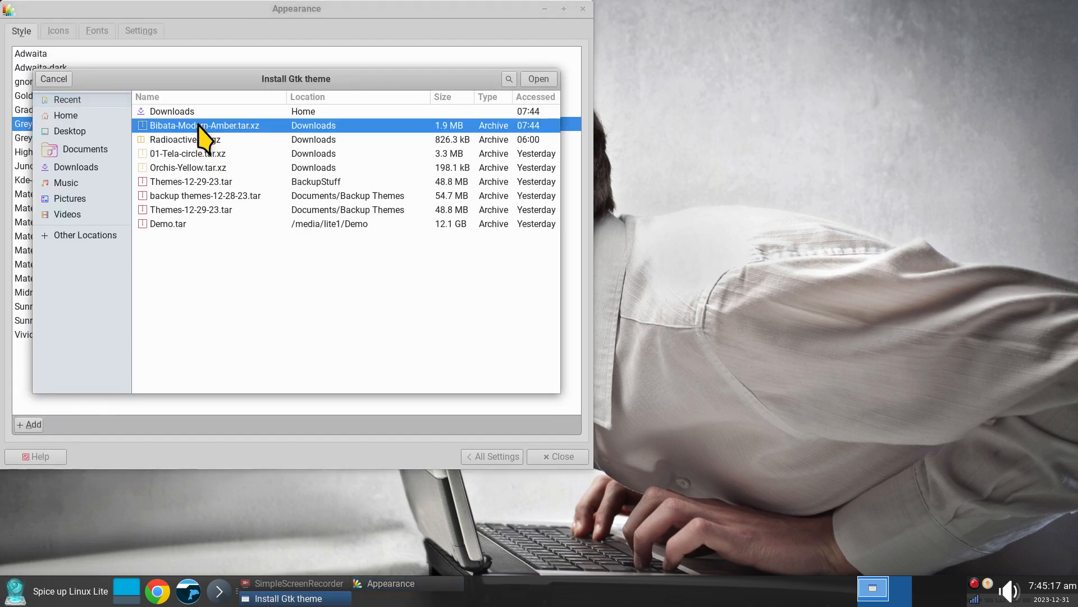
pyautogui.click(538, 79)
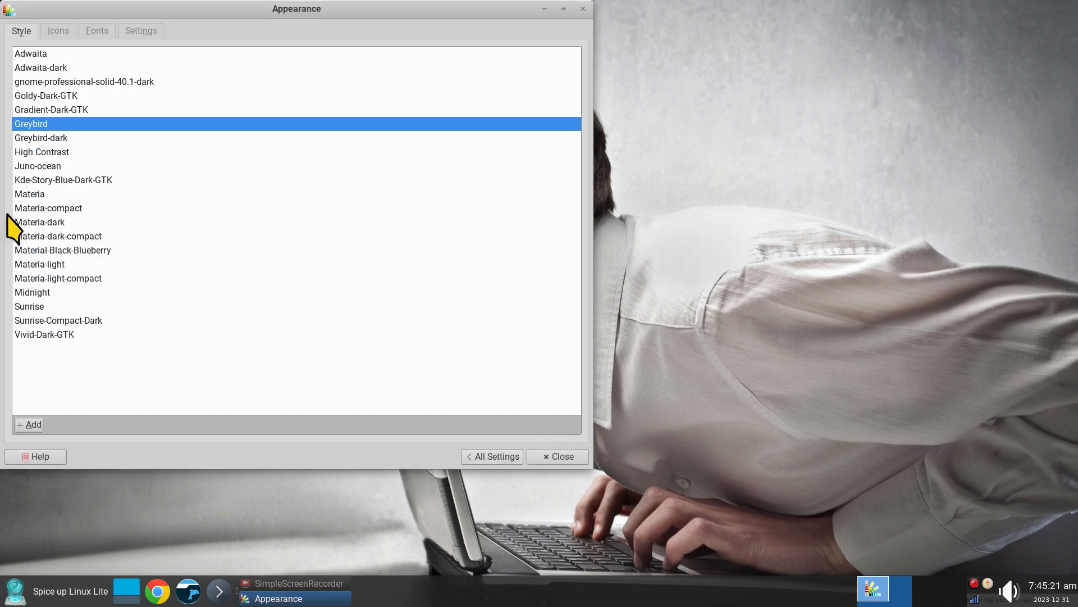
# Apply the Bibata-Modern-Amber cursor theme in the Mouse and Touchpad settings
pyautogui.click(487, 458)
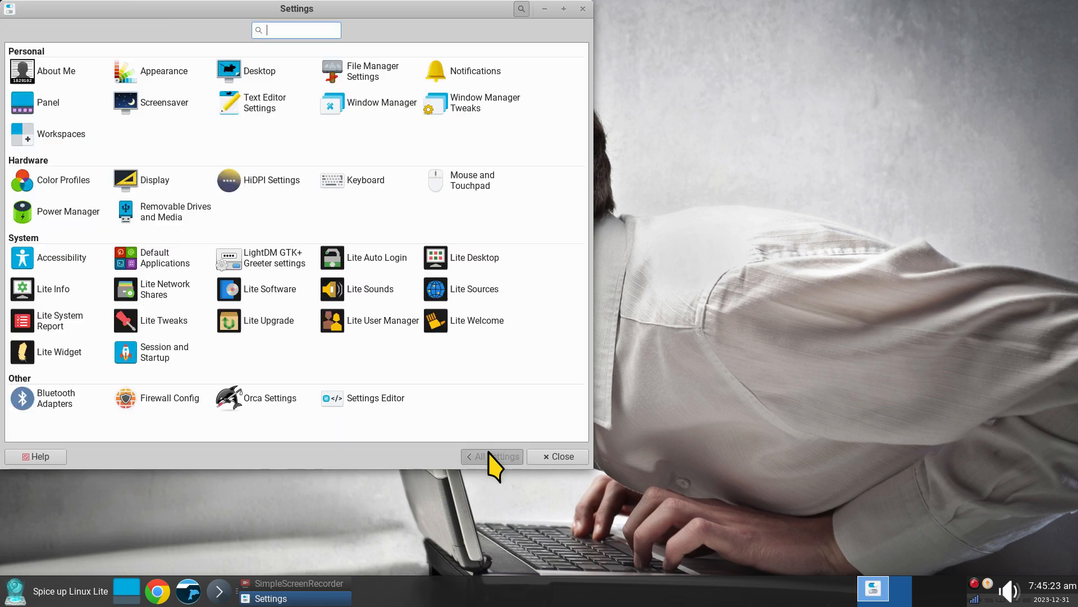
pyautogui.click(482, 181)
pyautogui.click(121, 31)
pyautogui.click(61, 83)
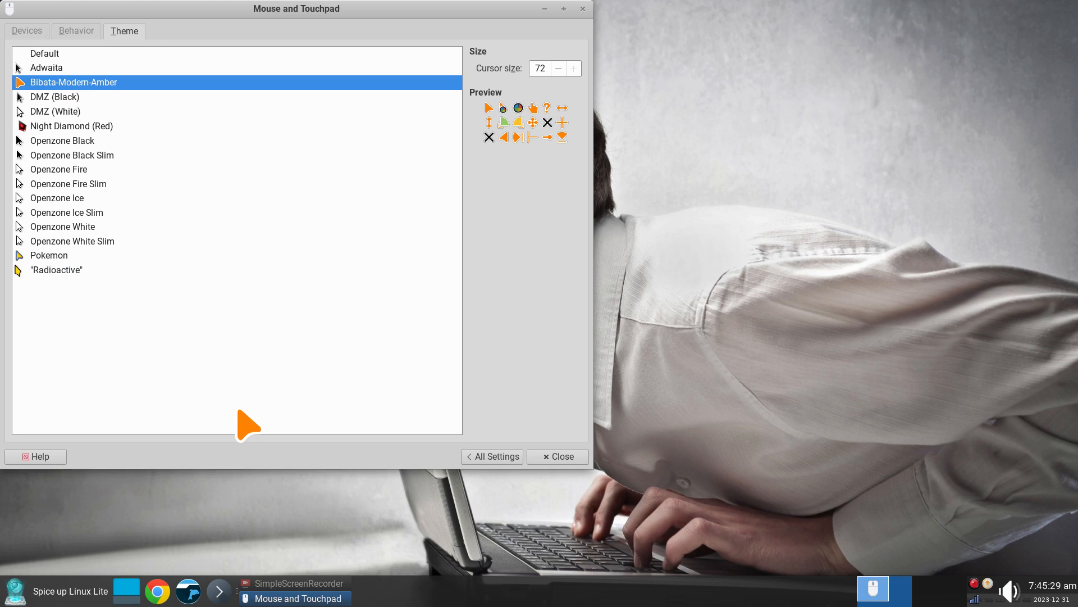
# Try cursor themes including Adwaita, Bibata-Modern-Amber, Pokemon and Night Diamond (Red), apply "Radioactive", and close the settings
pyautogui.click(31, 270)
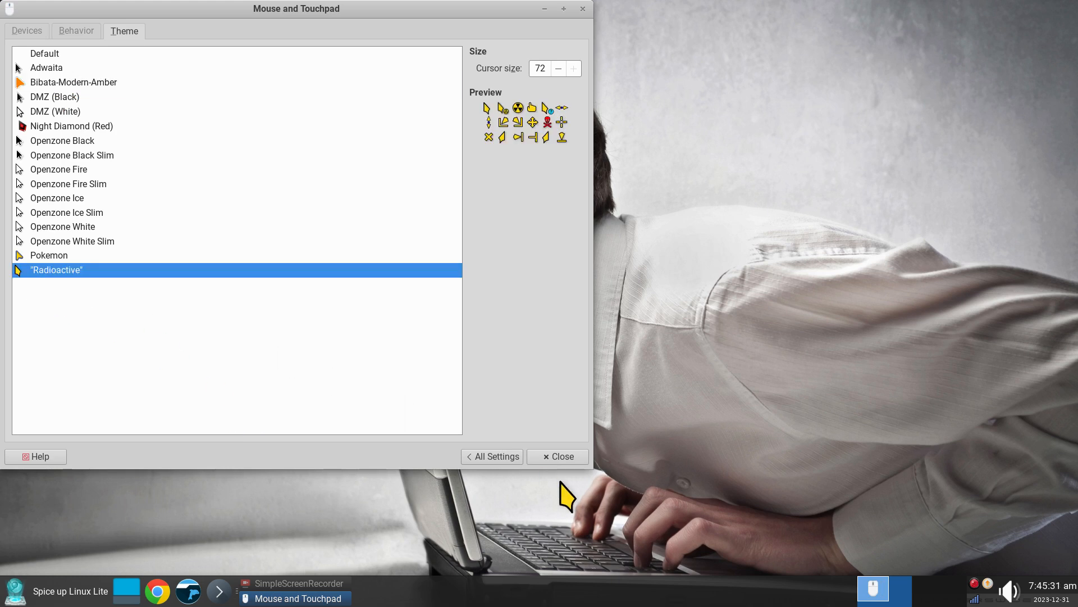
pyautogui.click(72, 72)
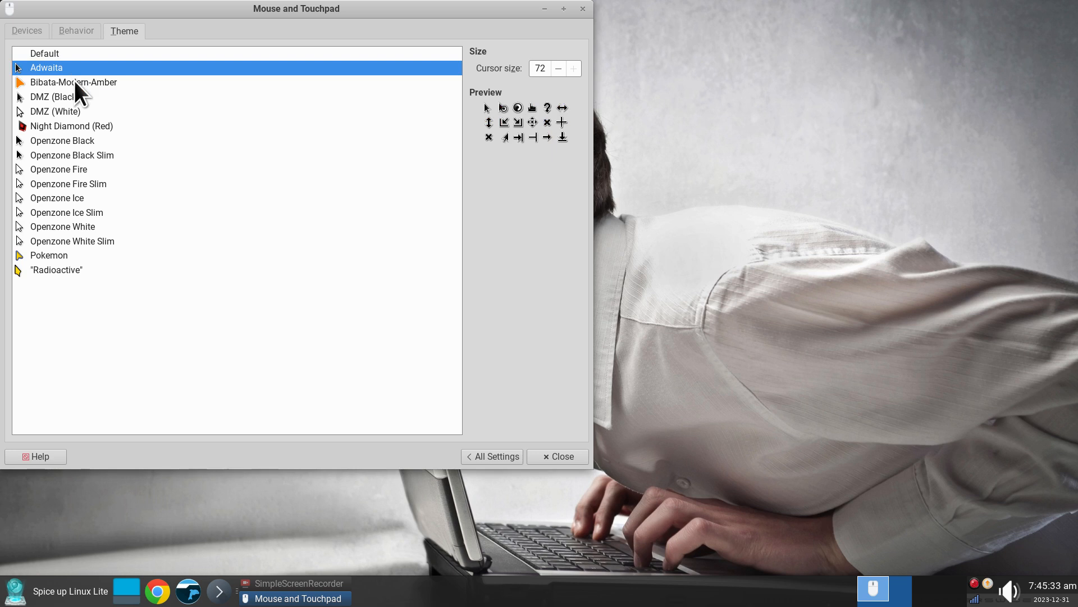
pyautogui.click(74, 81)
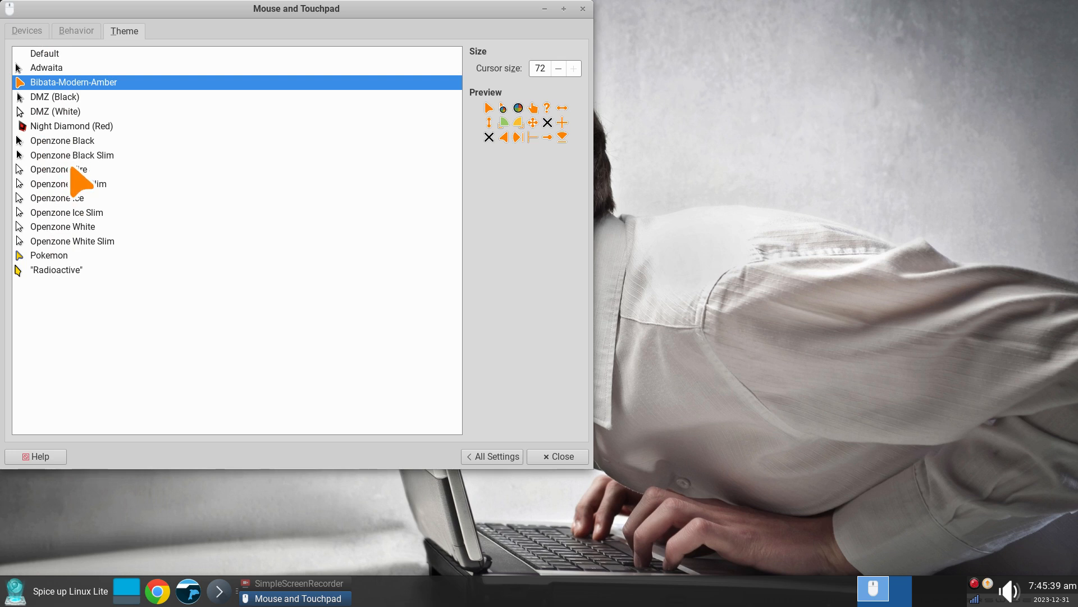
pyautogui.click(52, 256)
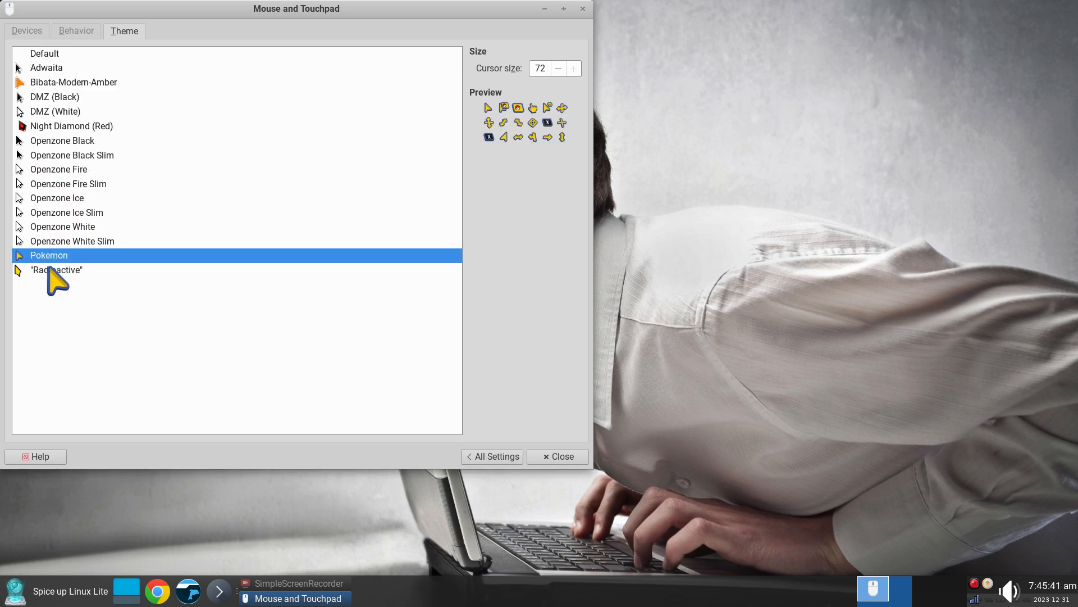
pyautogui.click(53, 270)
pyautogui.click(53, 126)
pyautogui.click(61, 84)
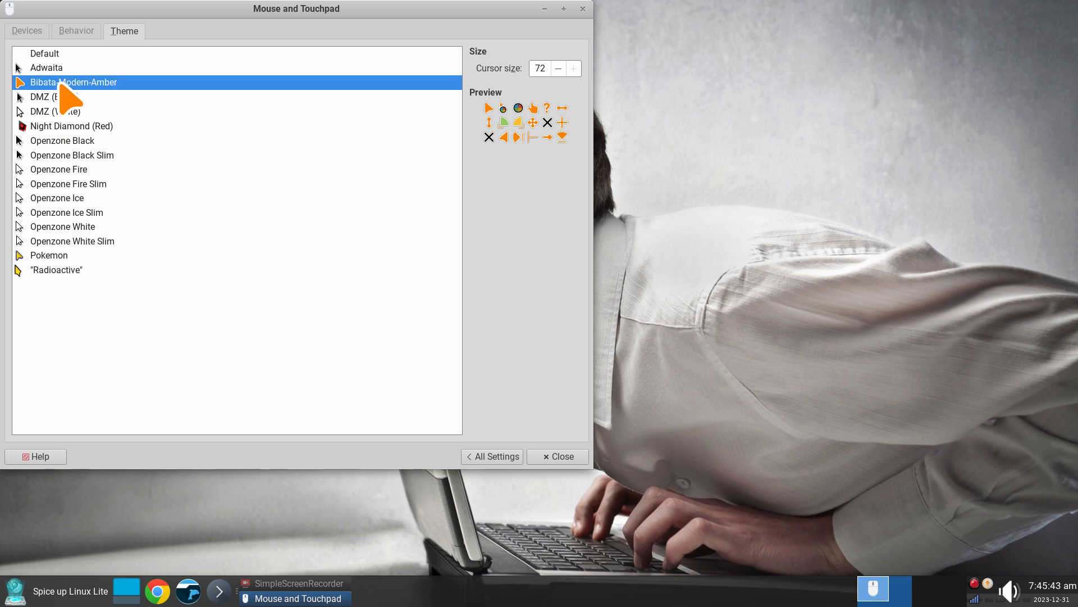
pyautogui.click(62, 270)
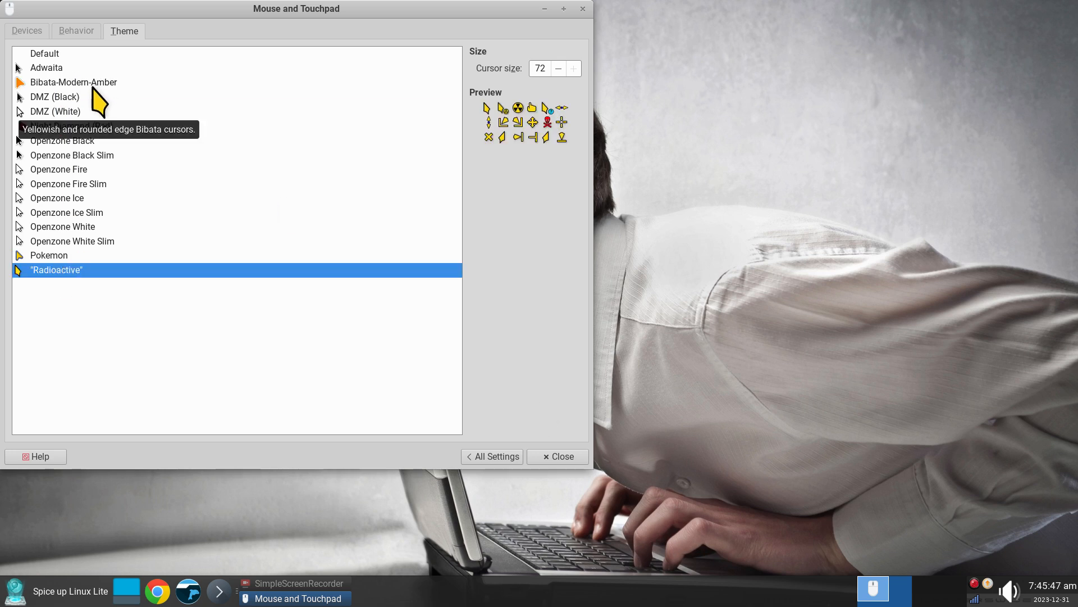
pyautogui.click(574, 460)
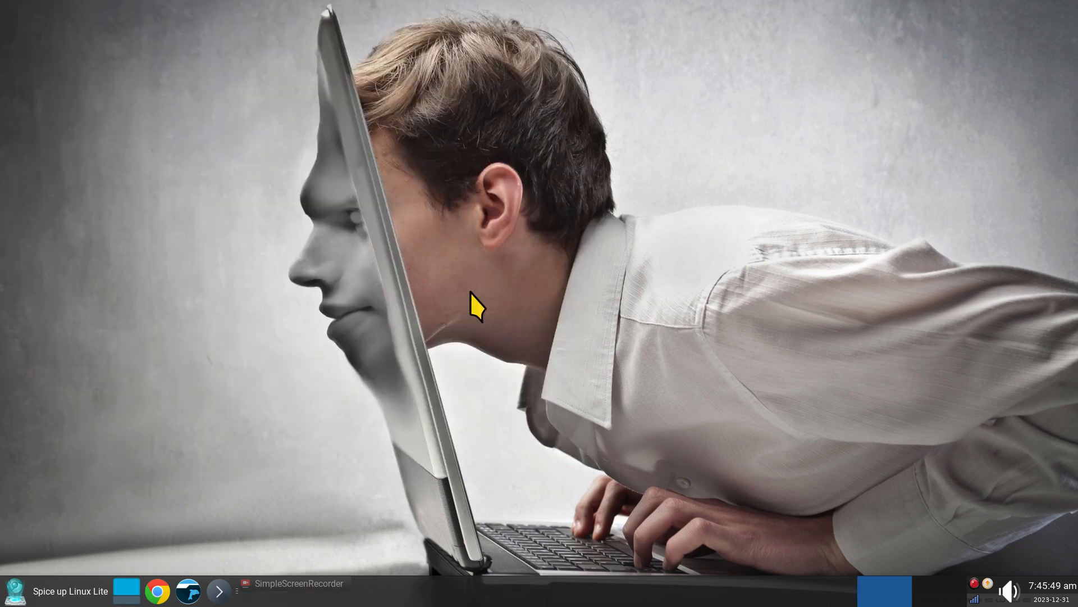
# Reveal hidden files in the home directory, delete the Bibata-Modern-Amber folder from .icons, and close the file manager
pyautogui.click(187, 588)
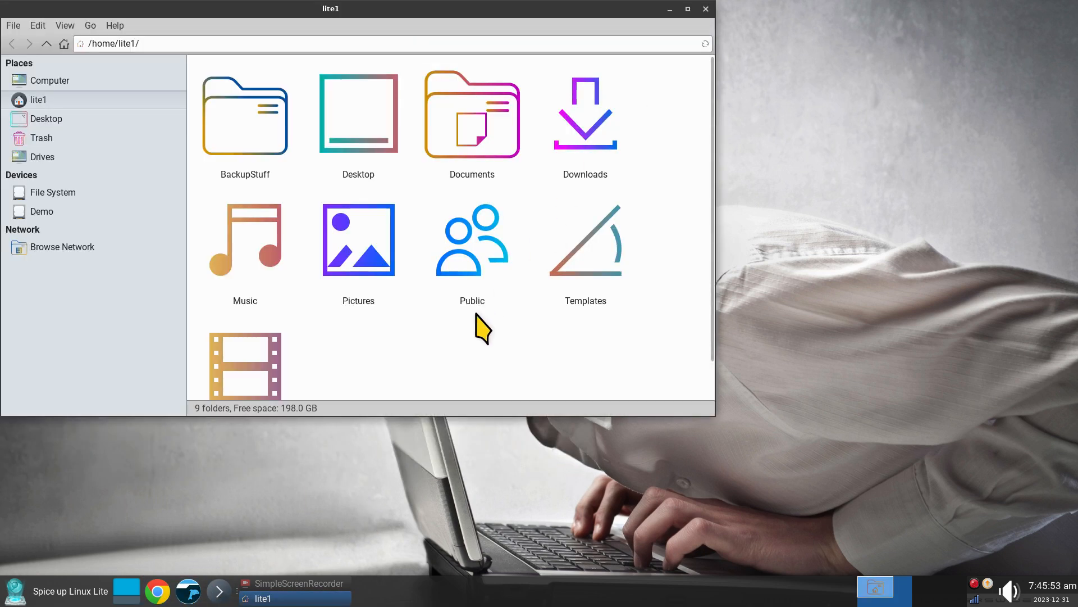
pyautogui.doubleClick(557, 8)
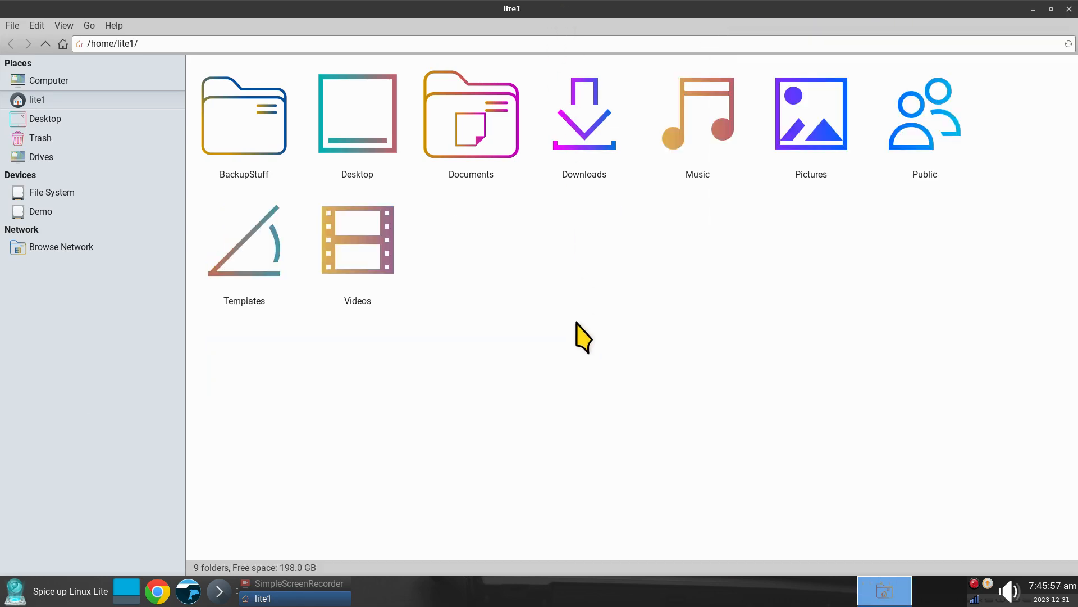
pyautogui.hotkey('ctrl', 'h')
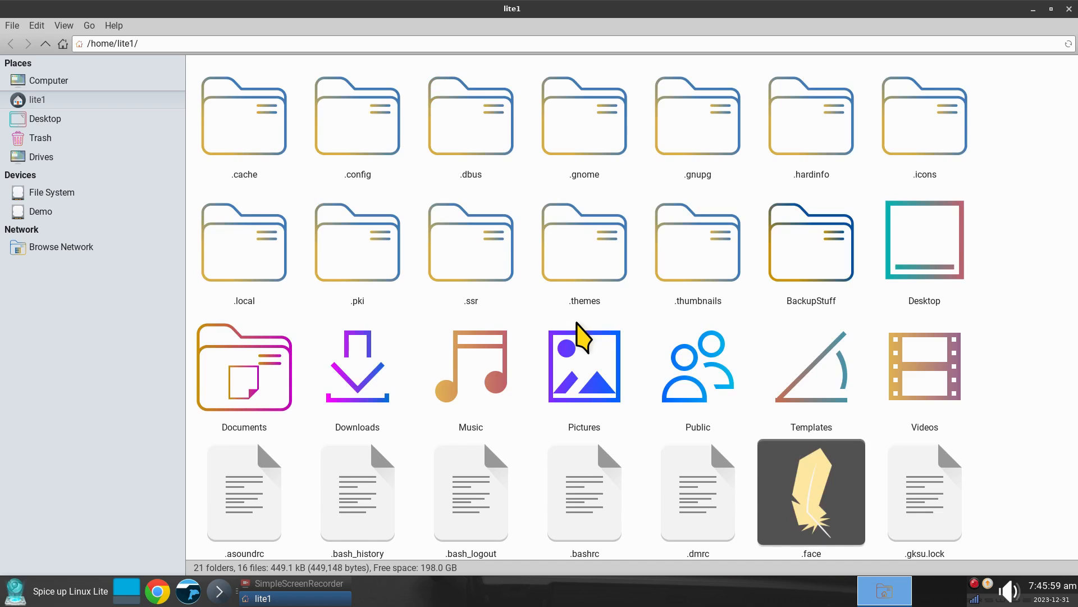
pyautogui.doubleClick(928, 135)
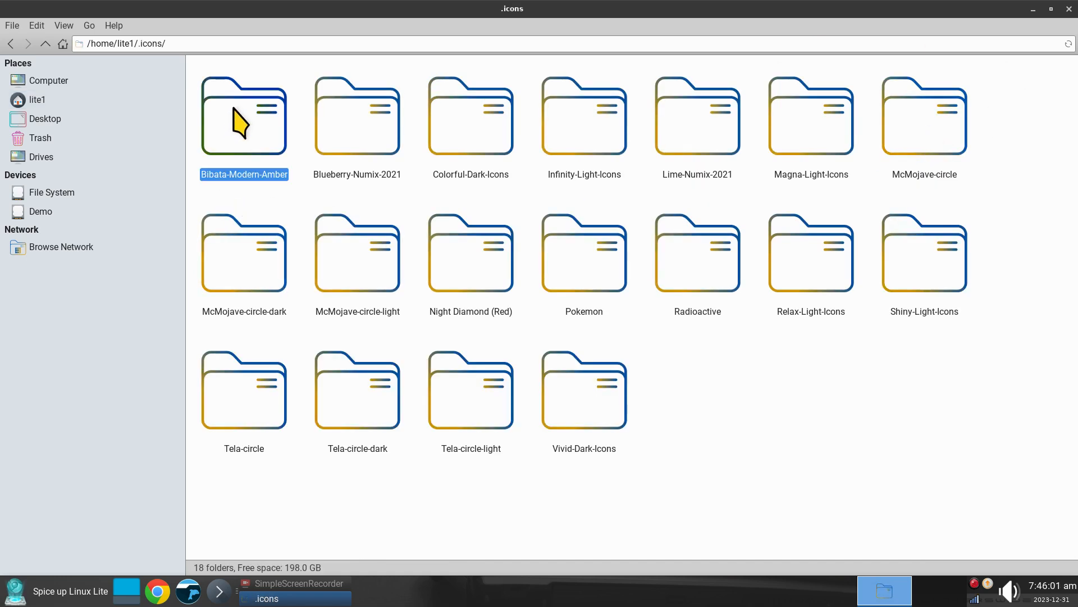
pyautogui.press('Delete')
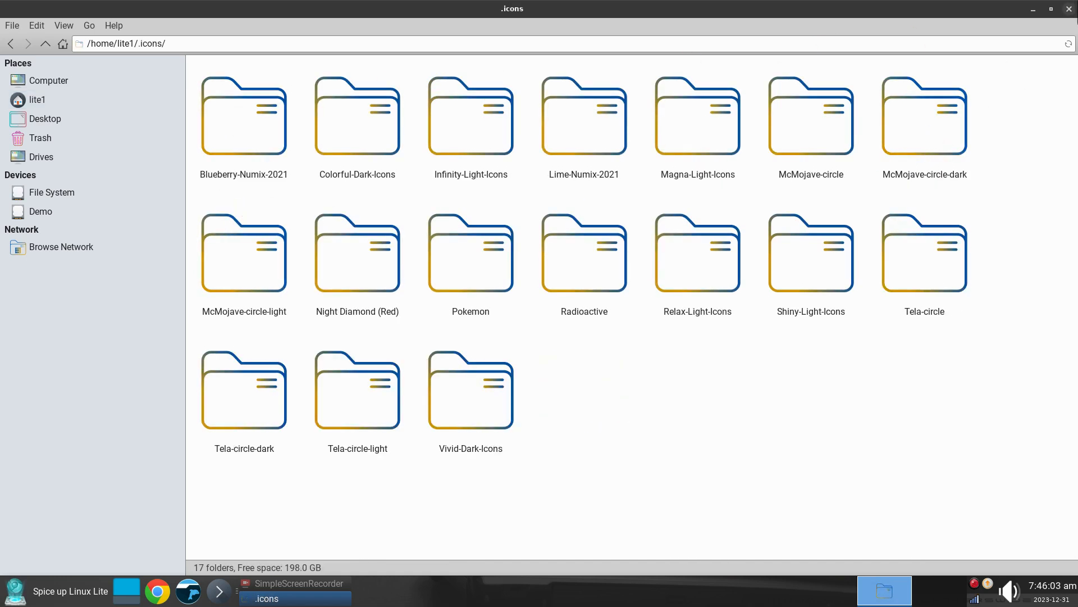
pyautogui.click(1069, 8)
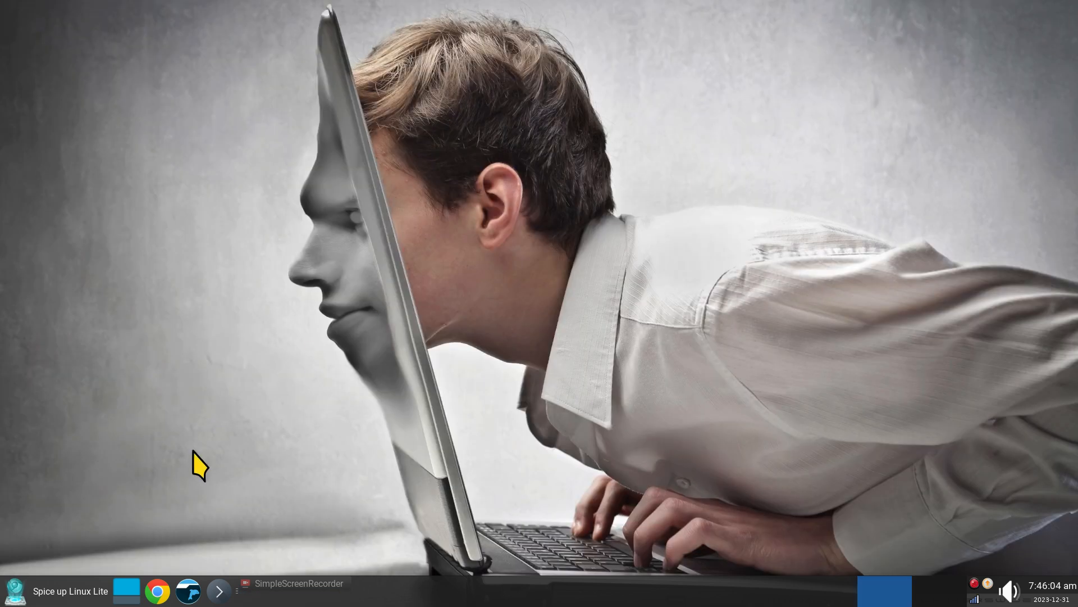
# Review the installed cursor themes in the Mouse and Touchpad settings, then close them
pyautogui.click(3, 599)
pyautogui.click(12, 559)
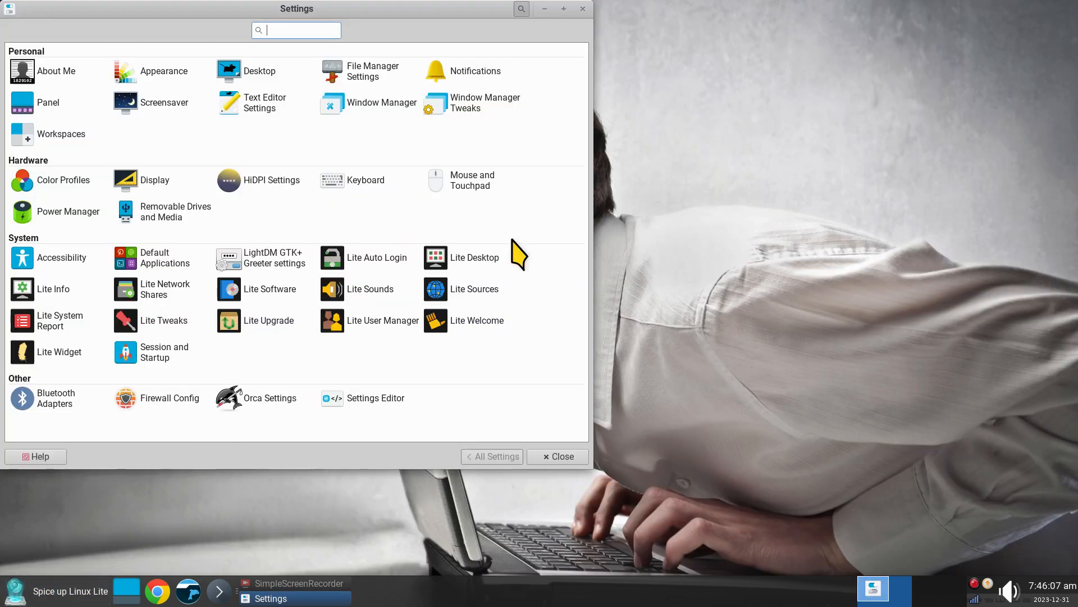
pyautogui.click(483, 191)
pyautogui.click(124, 31)
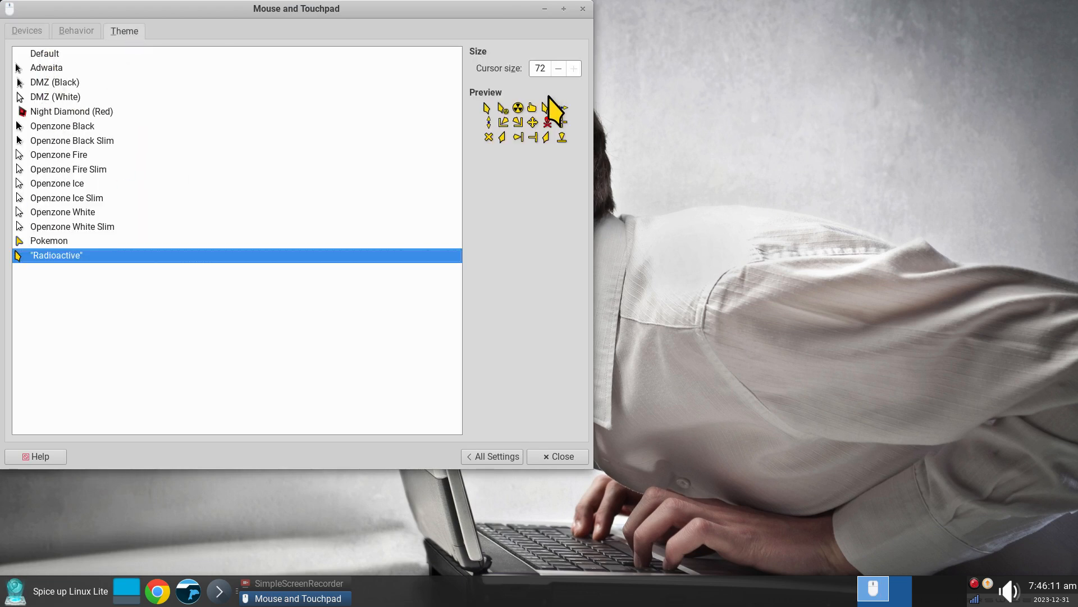
pyautogui.click(582, 9)
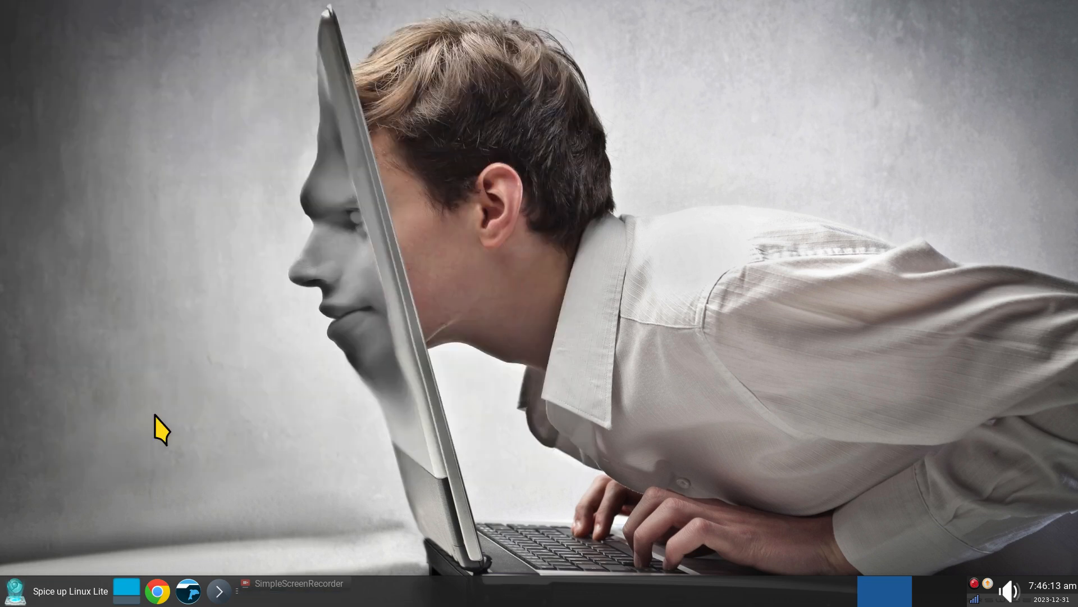
# Apply the Vivid-Dark-GTK style in the system's Appearance settings
pyautogui.click(11, 599)
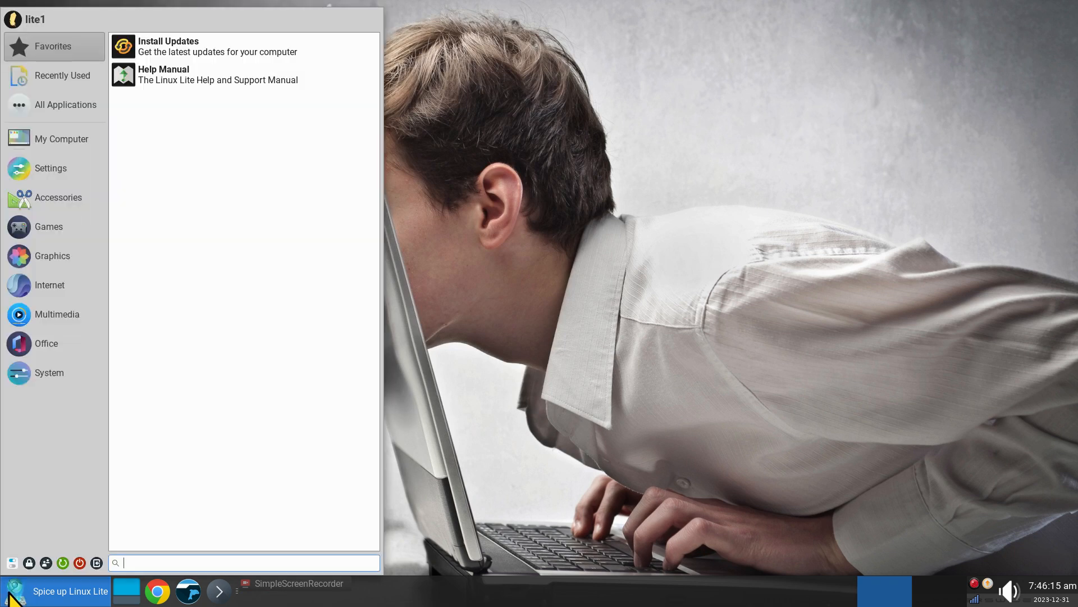
pyautogui.click(49, 227)
pyautogui.click(50, 260)
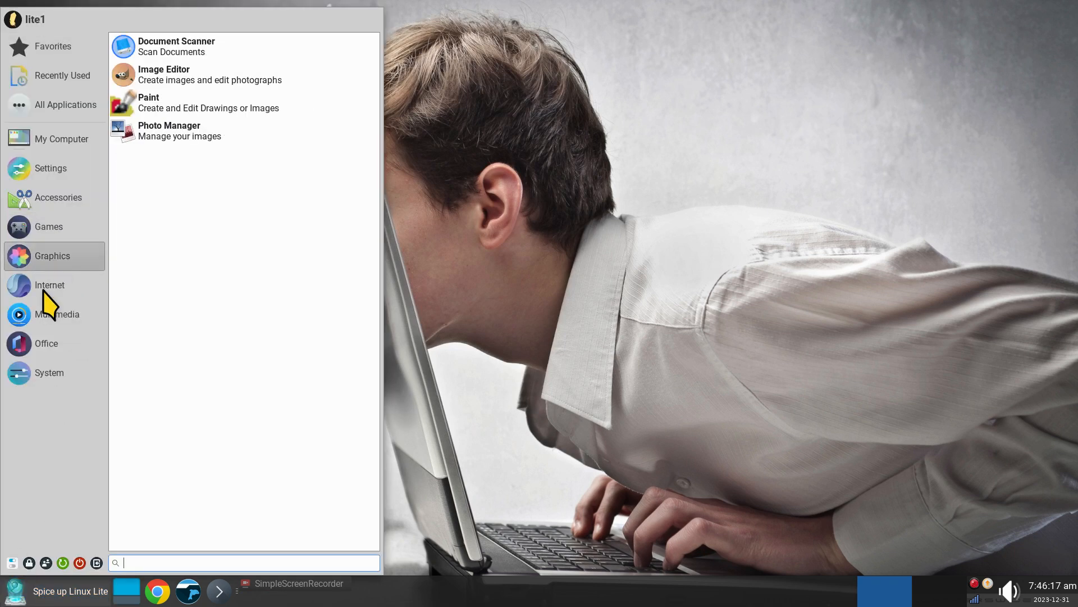
pyautogui.click(12, 562)
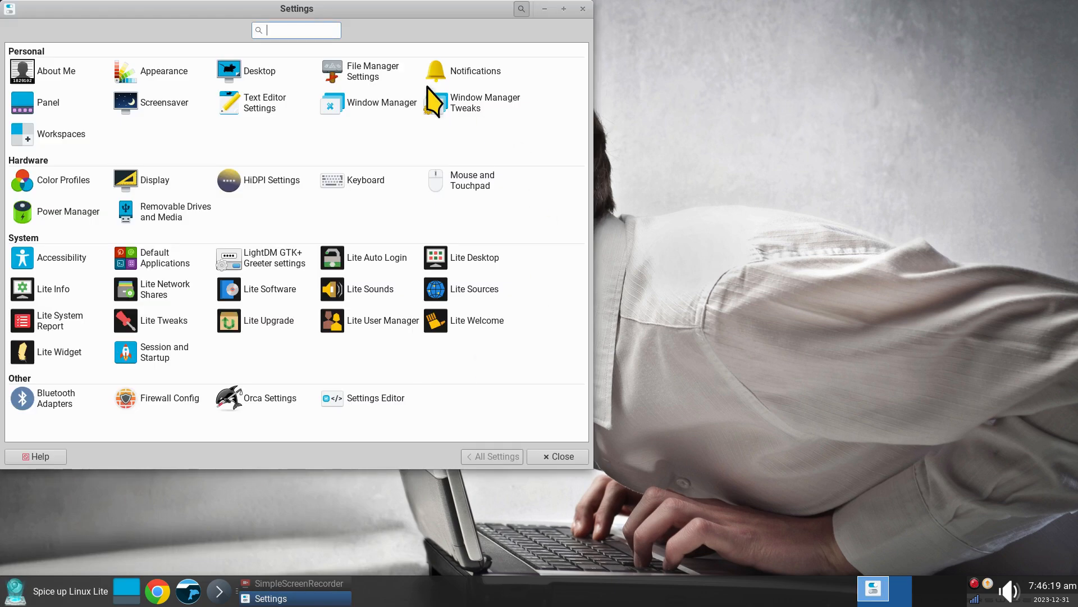
pyautogui.click(163, 71)
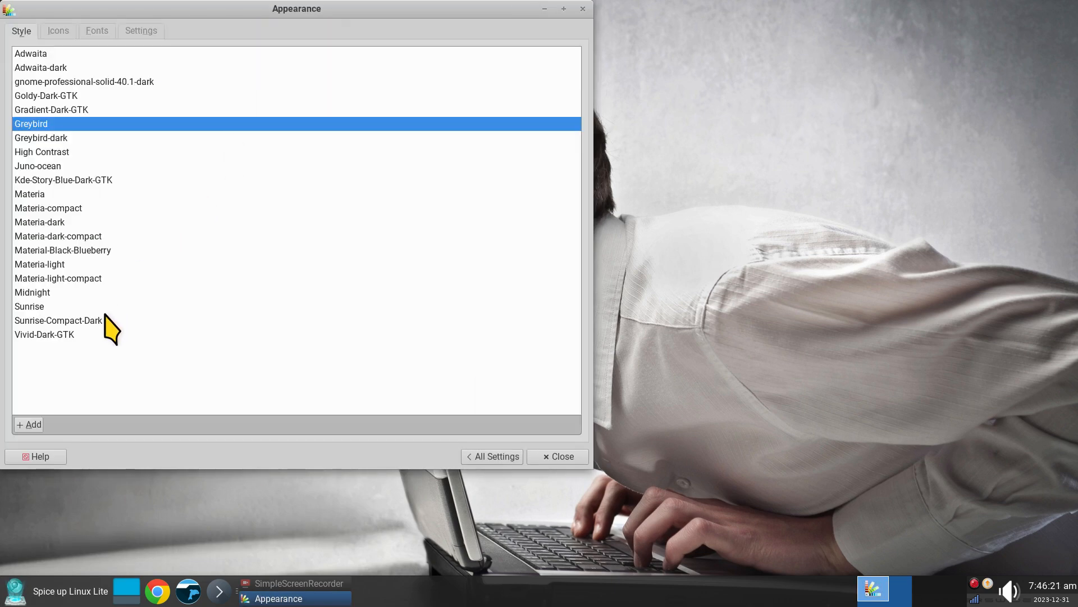
pyautogui.click(68, 335)
# Apply the Vivid-Dark-Icons icon theme and close the Appearance settings
pyautogui.click(52, 55)
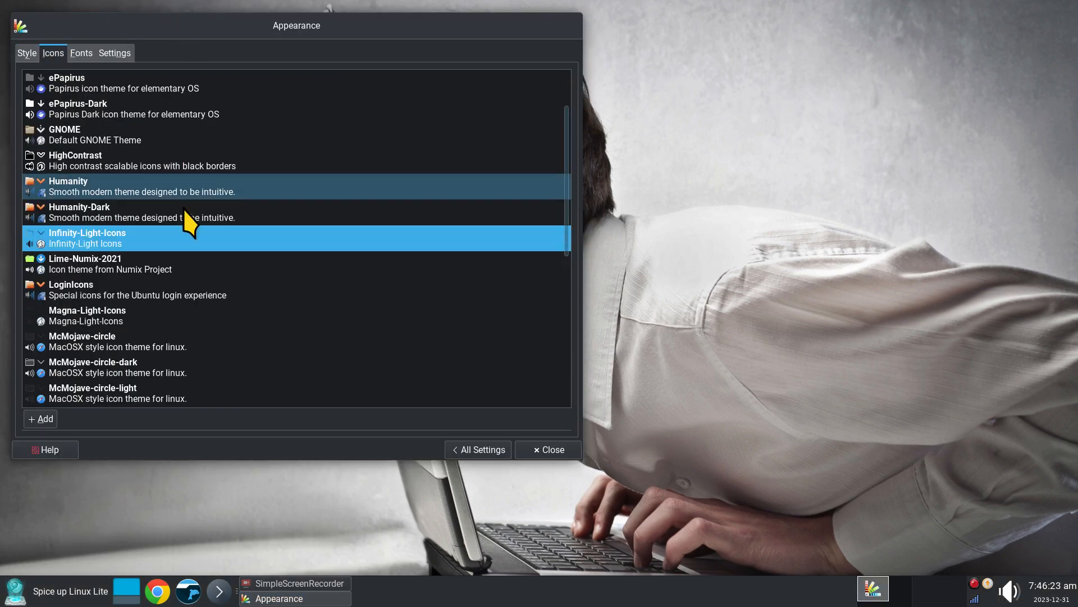
pyautogui.scroll(-5, 165, 389)
pyautogui.click(295, 393)
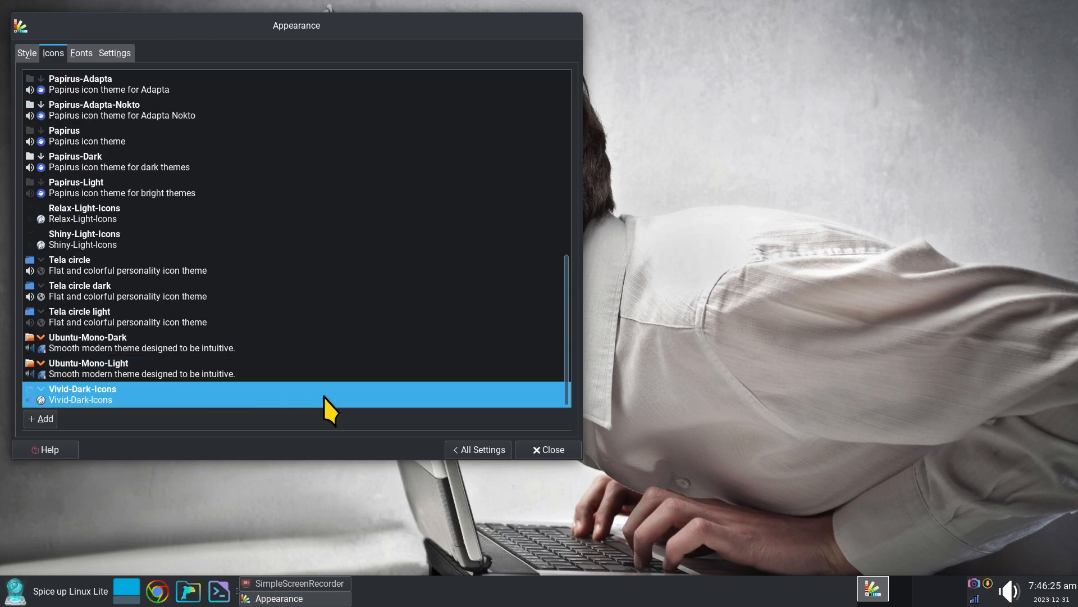
pyautogui.click(550, 453)
# Check how the Graphics category's icon looks in the application menu, then close the menu
pyautogui.click(15, 590)
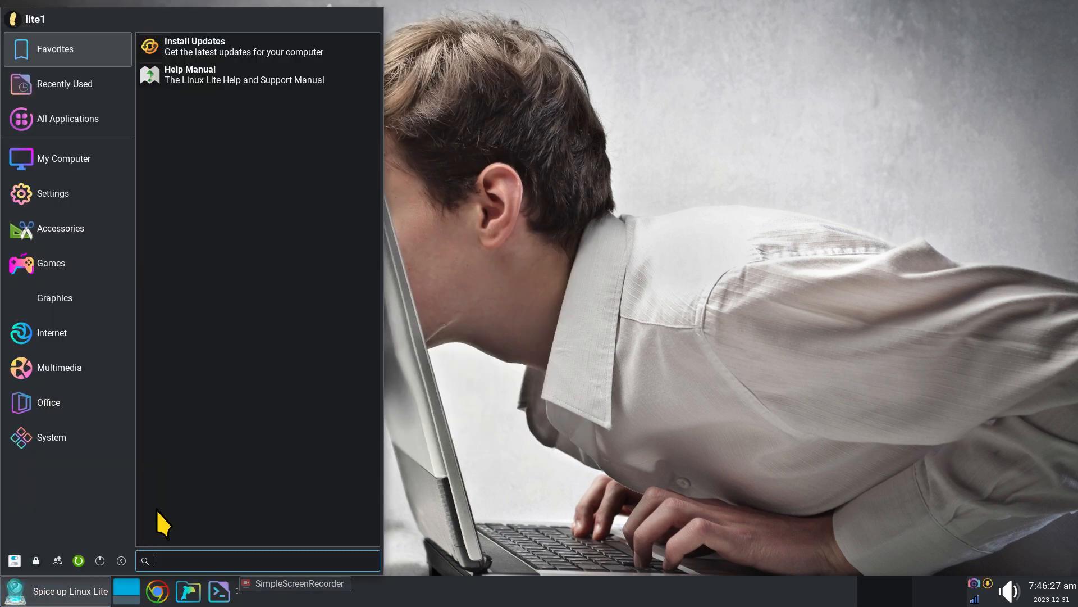
pyautogui.click(28, 297)
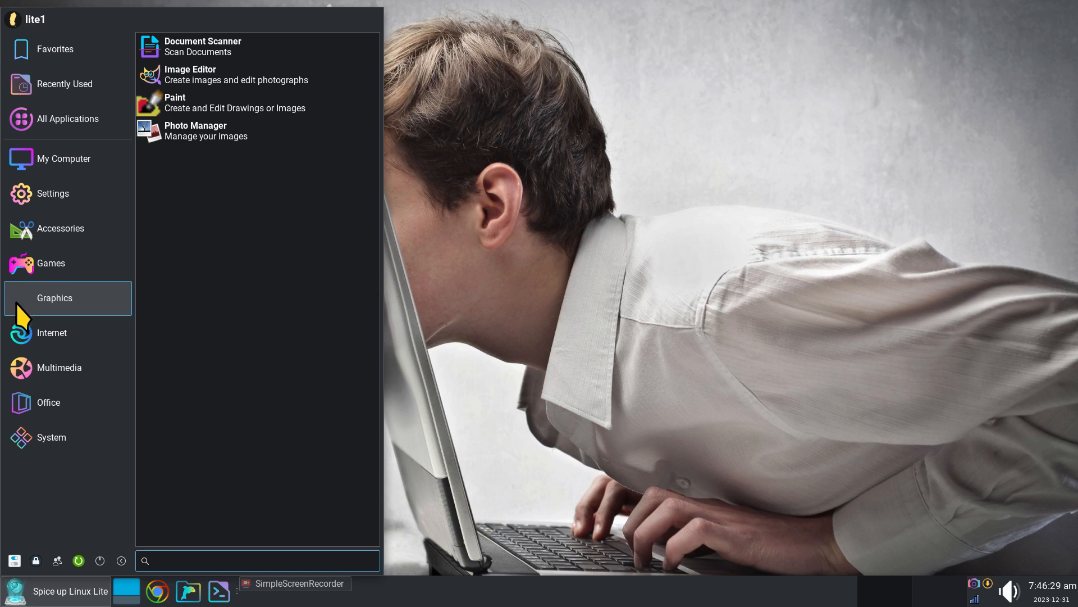
pyautogui.click(544, 265)
# Open the Whisker Menu's application editor and bring up the icon selection for the Graphics category
pyautogui.rightClick(44, 584)
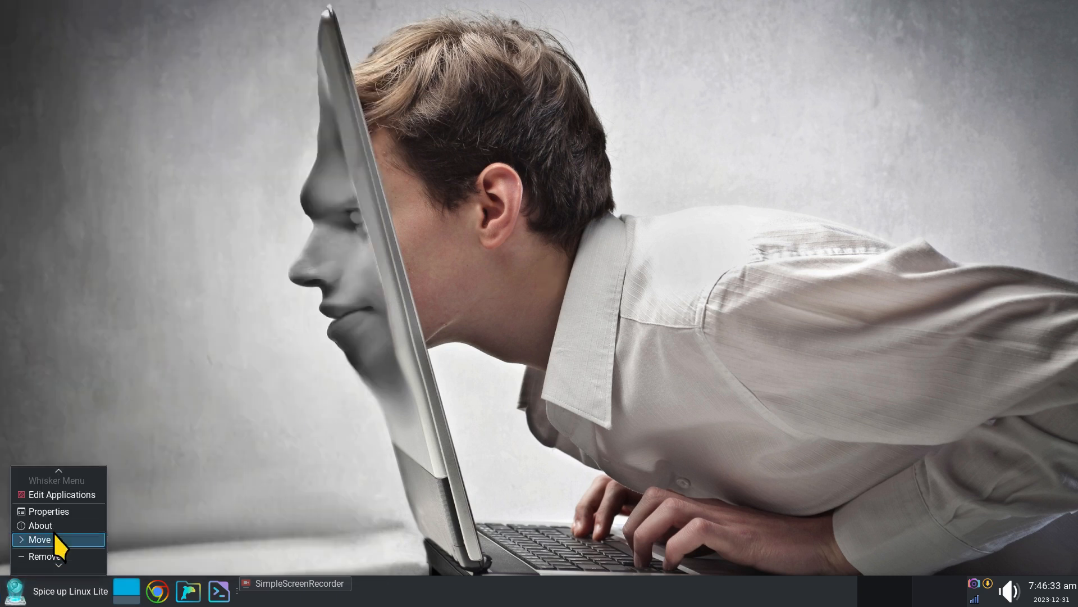
pyautogui.click(59, 494)
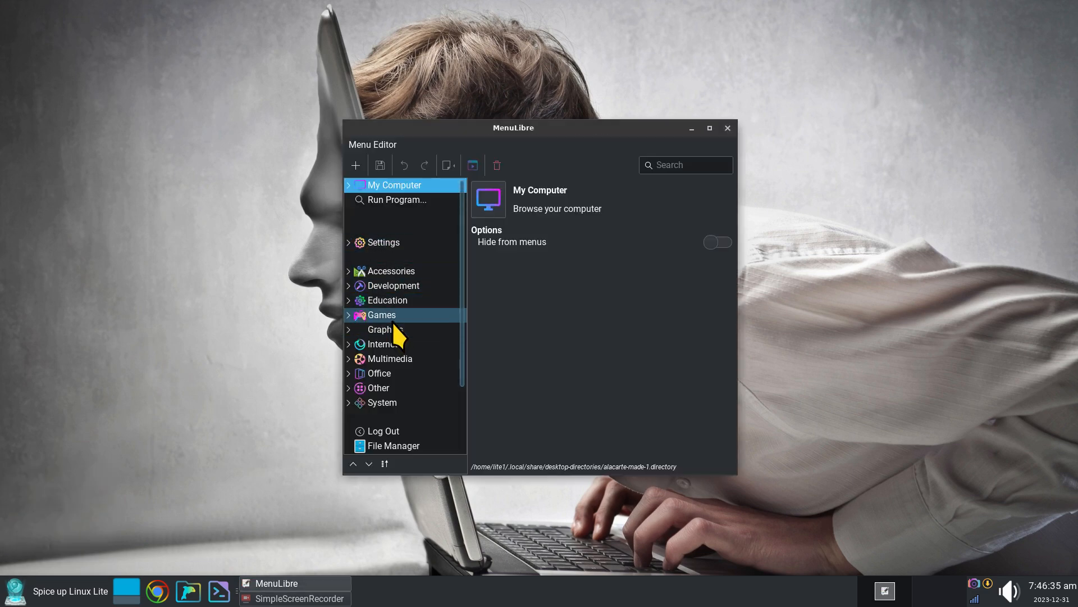
pyautogui.click(395, 330)
pyautogui.click(488, 203)
pyautogui.click(539, 227)
pyautogui.moveTo(541, 179); pyautogui.dragTo(553, 253)
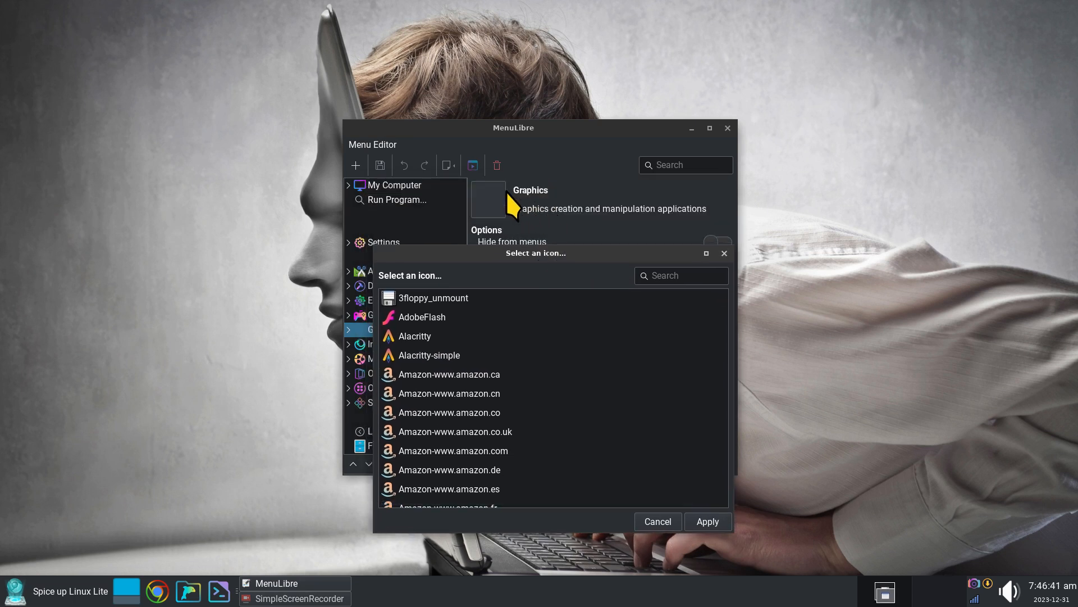
# Search the icons for "graphics", assign package_graphics to the Graphics category, save the launcher, and close the menu editor
pyautogui.click(664, 276)
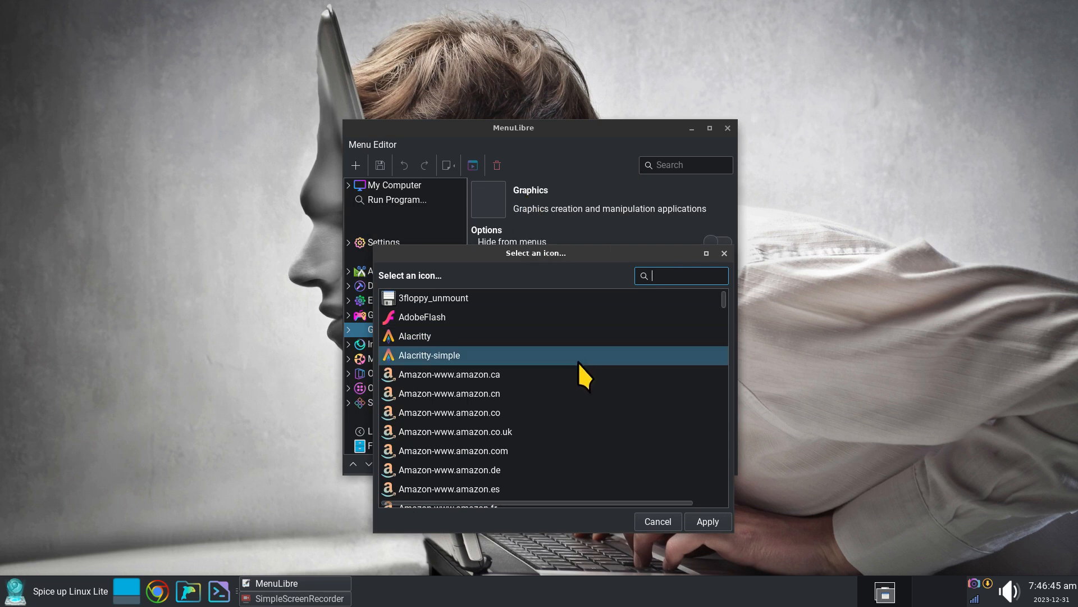
pyautogui.write('grap')
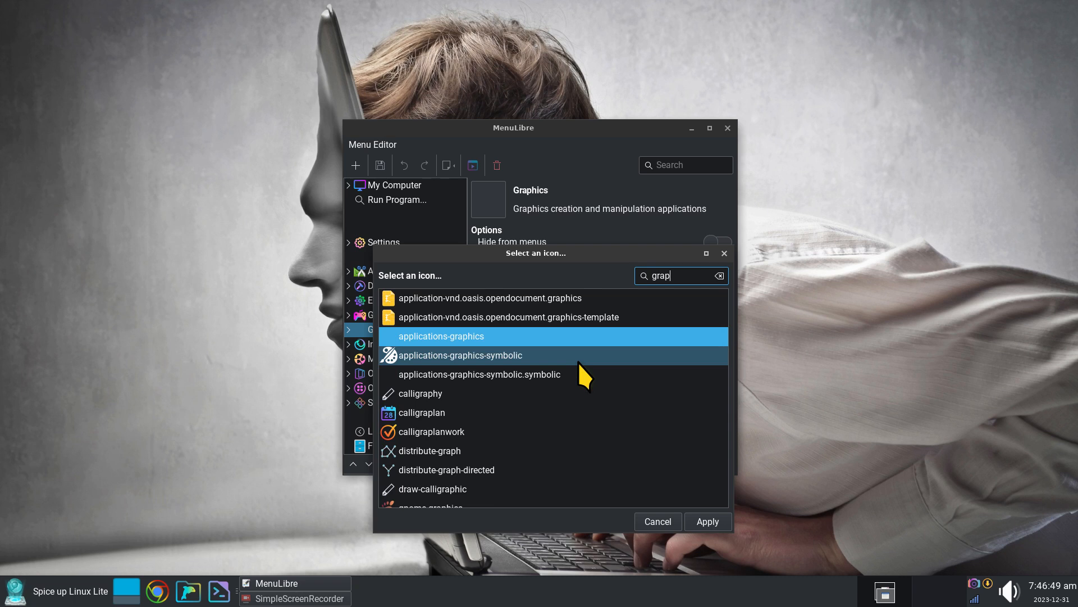
pyautogui.write('hics')
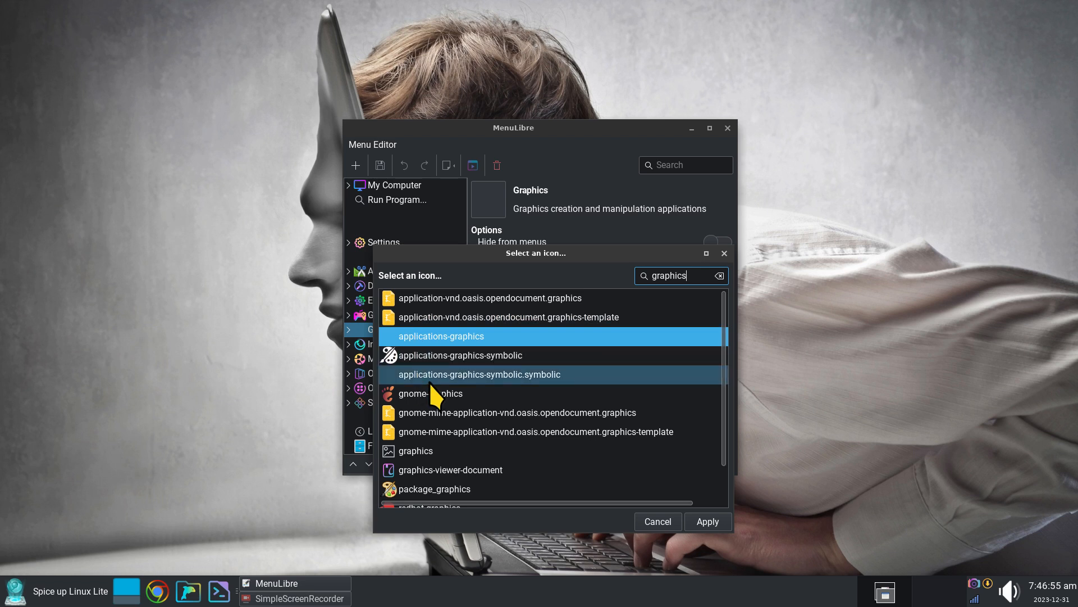
pyautogui.scroll(-2, 467, 450)
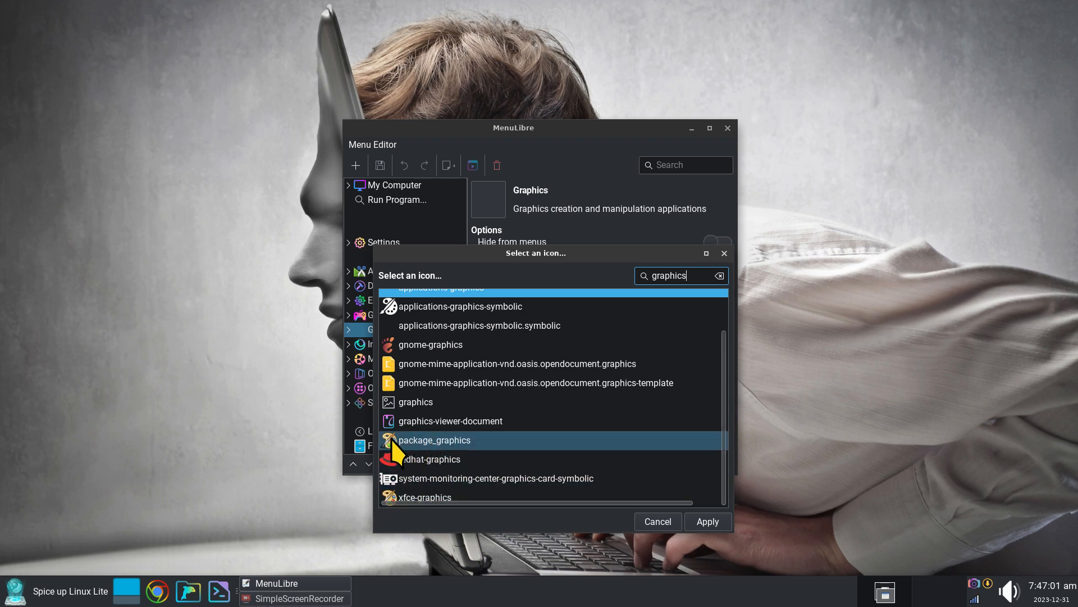
pyautogui.click(391, 439)
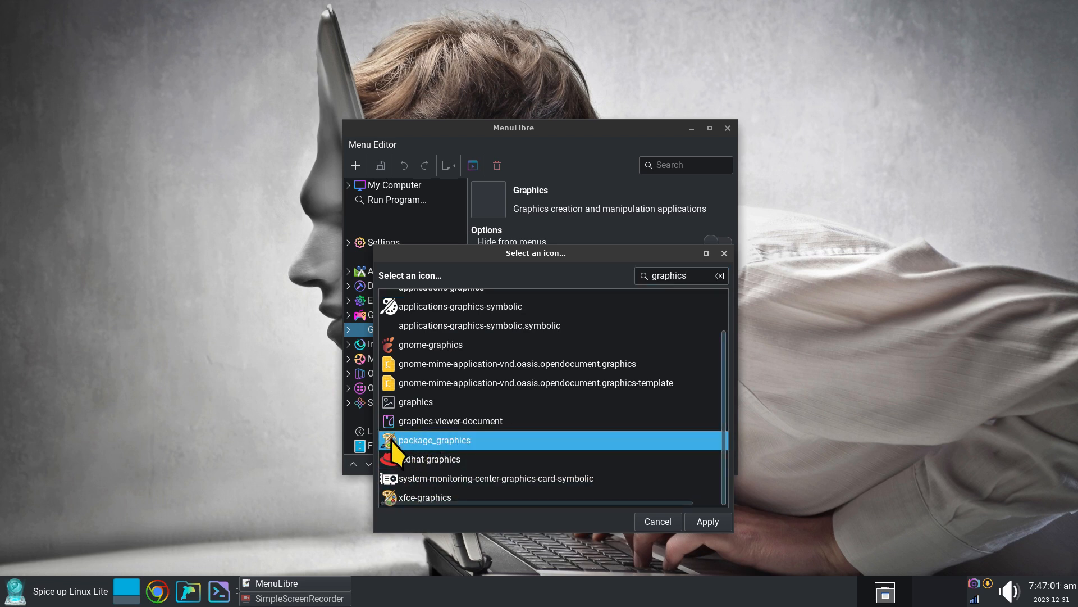
pyautogui.click(698, 518)
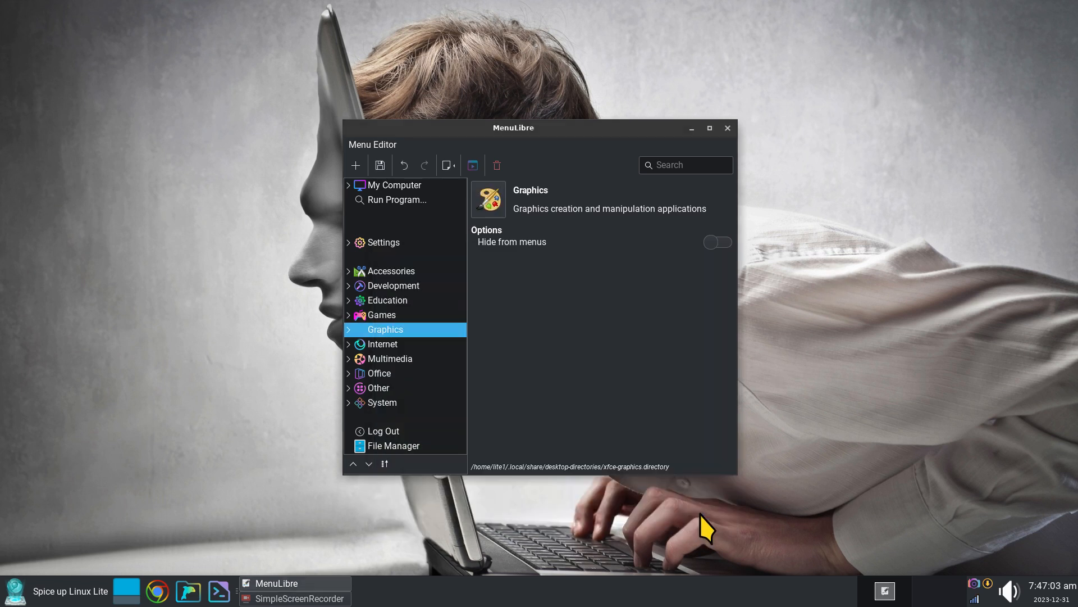
pyautogui.click(386, 166)
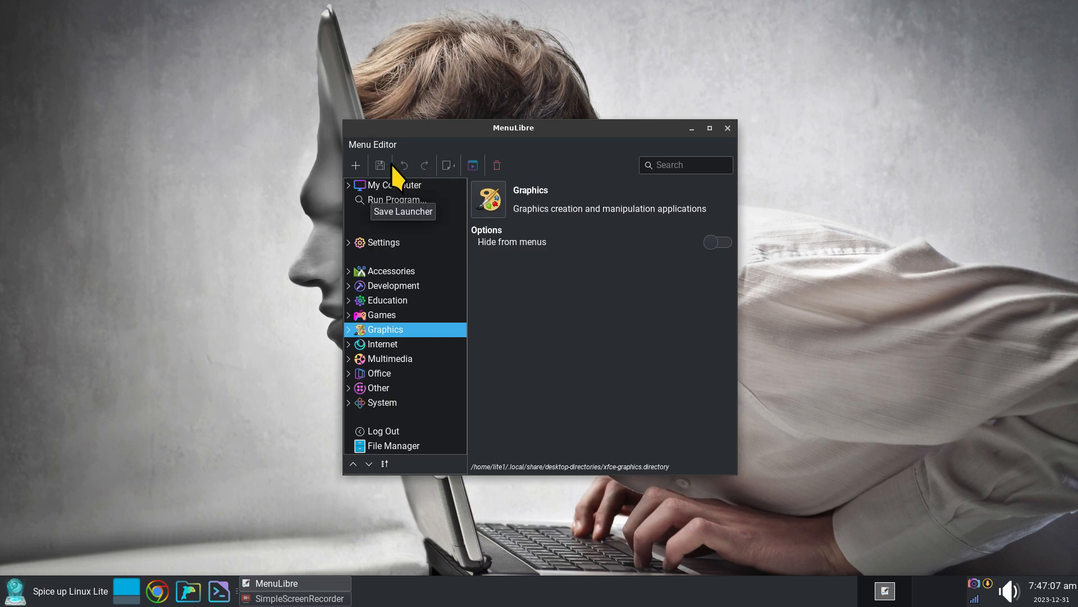
pyautogui.click(729, 129)
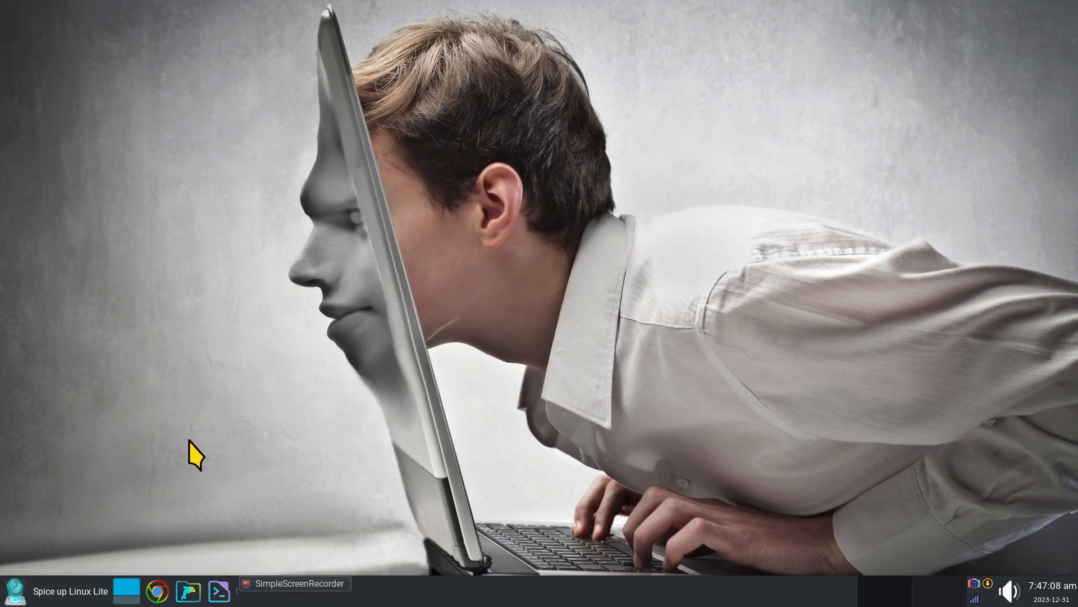
# Examine the new Graphics category icon in the application menu, then dismiss the menu
pyautogui.click(17, 602)
pyautogui.click(12, 286)
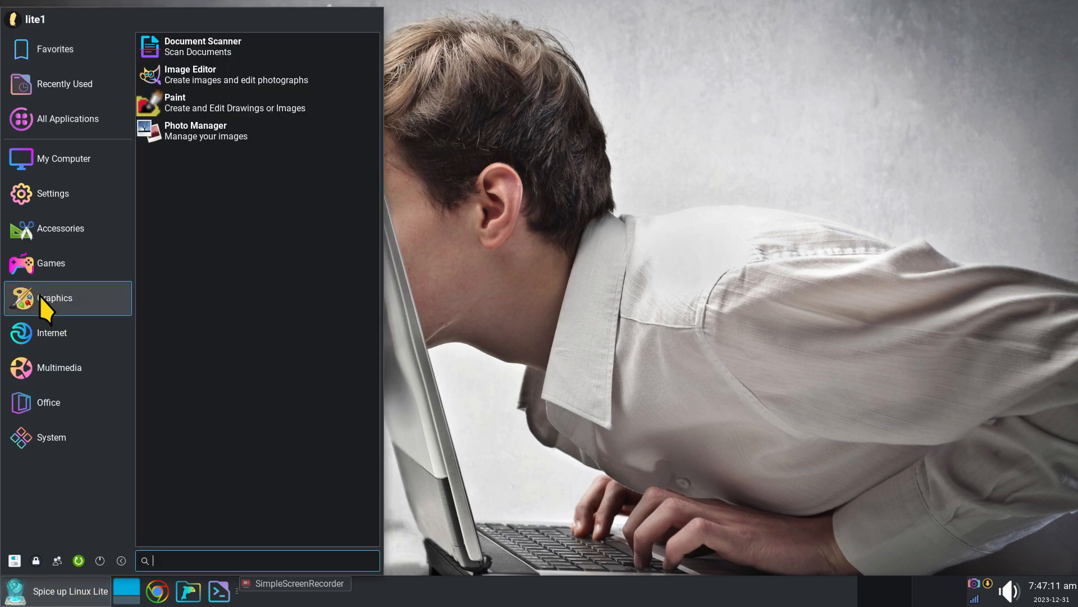
pyautogui.click(558, 346)
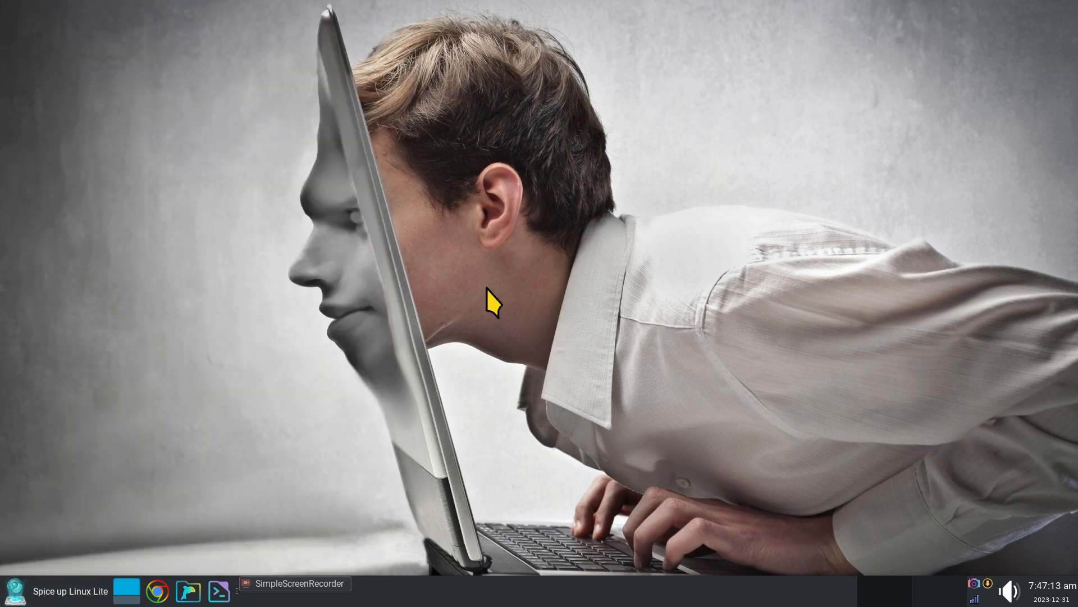
# Open a terminal near the middle of the desktop, enlarge its text, and restart the panel with xfce4-panel -r
pyautogui.click(219, 589)
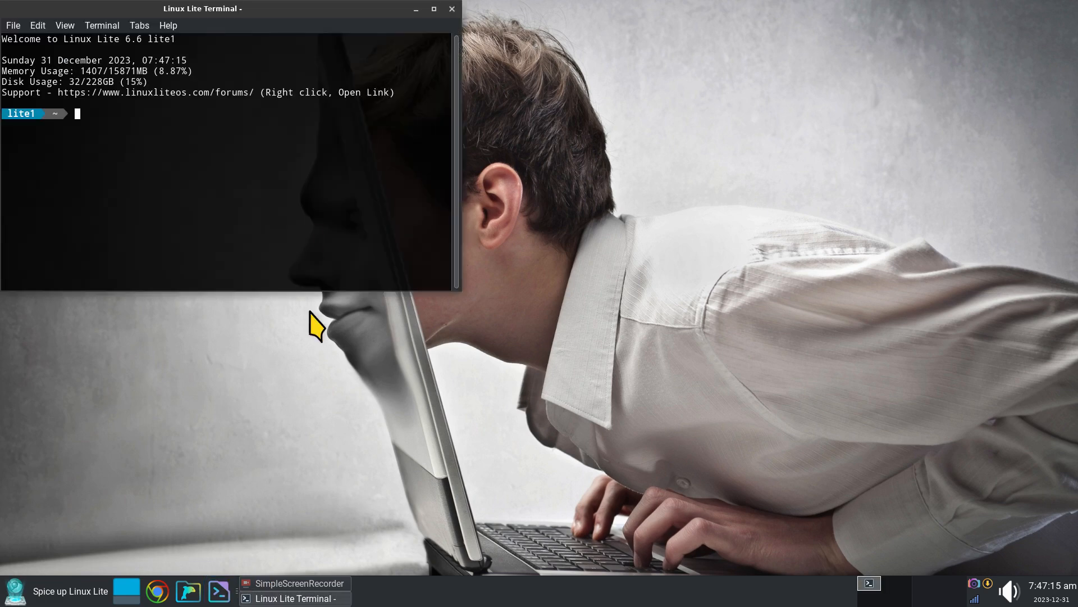
pyautogui.moveTo(228, 16); pyautogui.dragTo(515, 198)
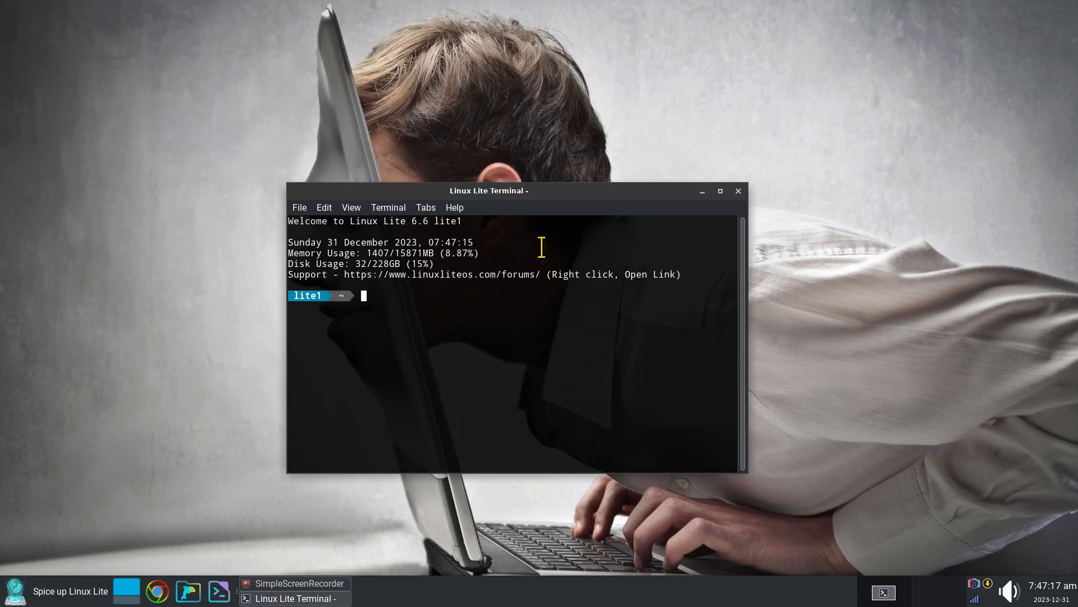
pyautogui.write('xfce4-panel -r')
pyautogui.hotkey('ctrl', '+')
pyautogui.hotkey('ctrl', '+')
pyautogui.hotkey('ctrl', '+')
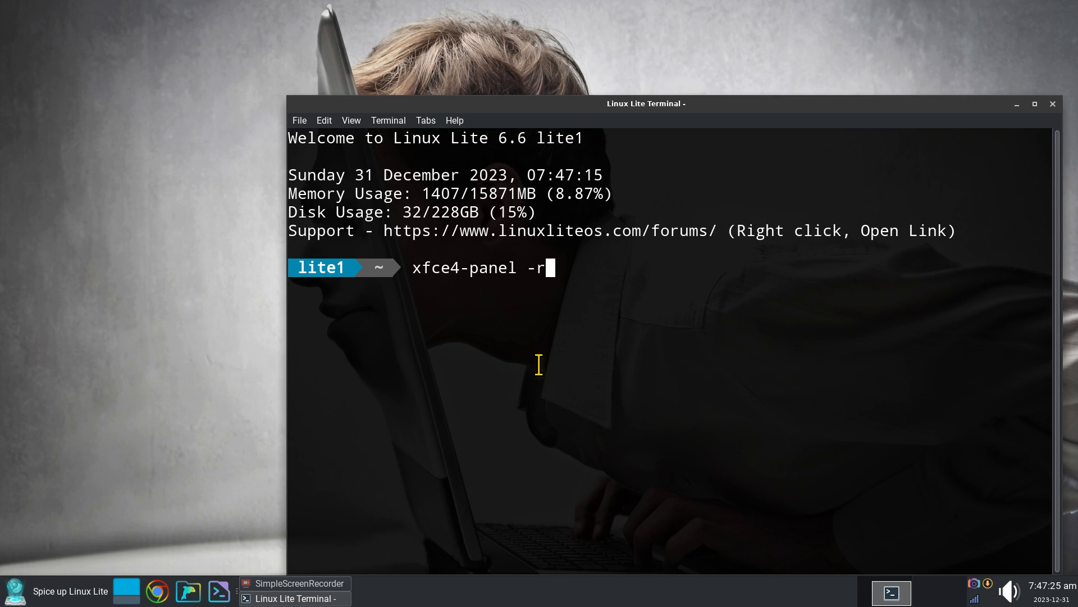
pyautogui.moveTo(666, 107); pyautogui.dragTo(641, 88)
pyautogui.moveTo(531, 89); pyautogui.dragTo(476, 41)
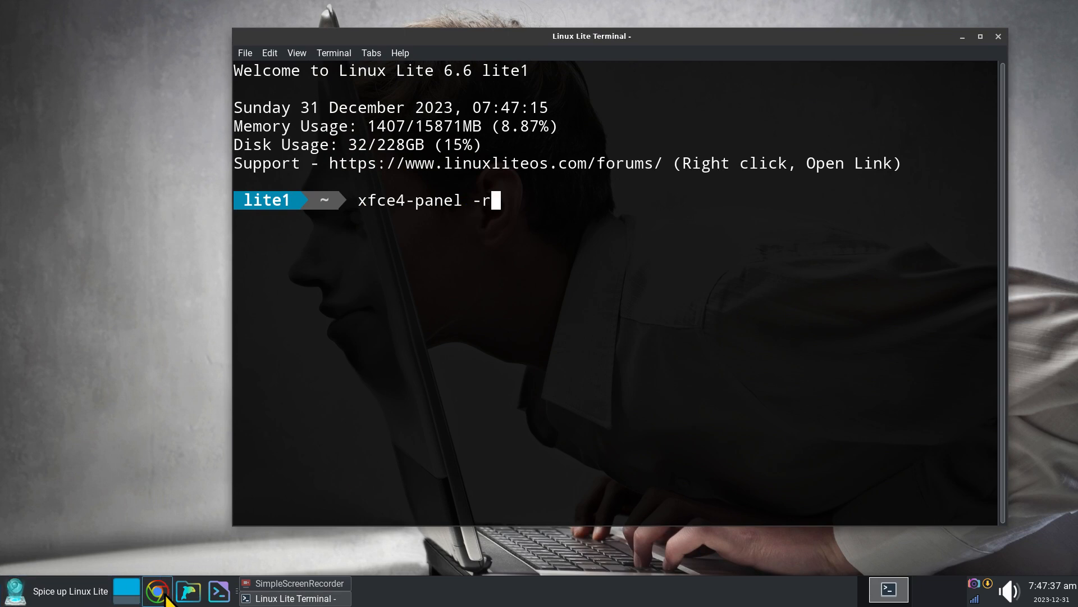
pyautogui.click(35, 600)
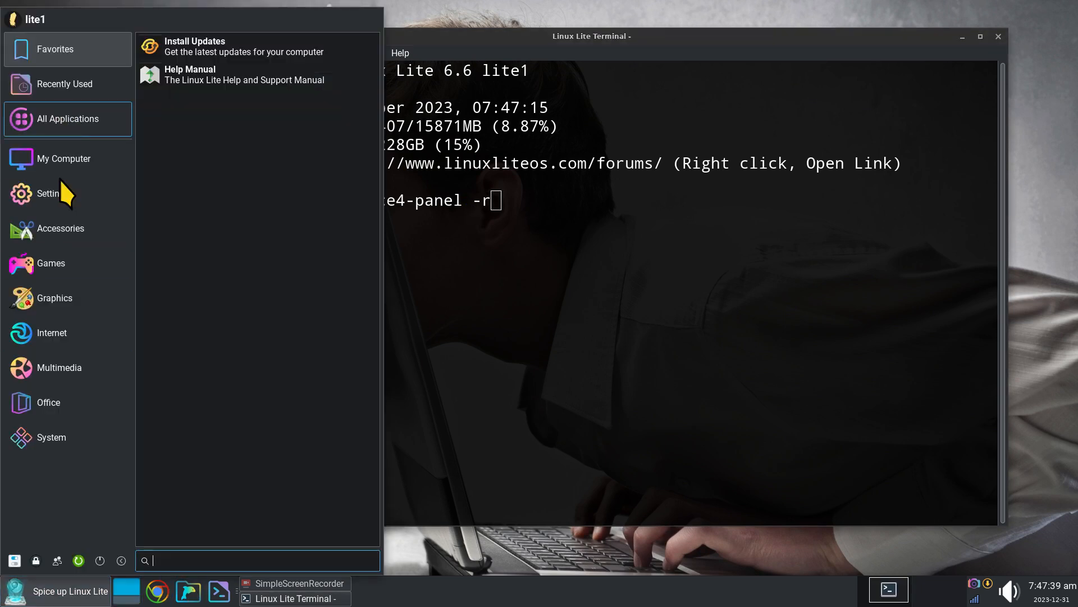
pyautogui.click(536, 297)
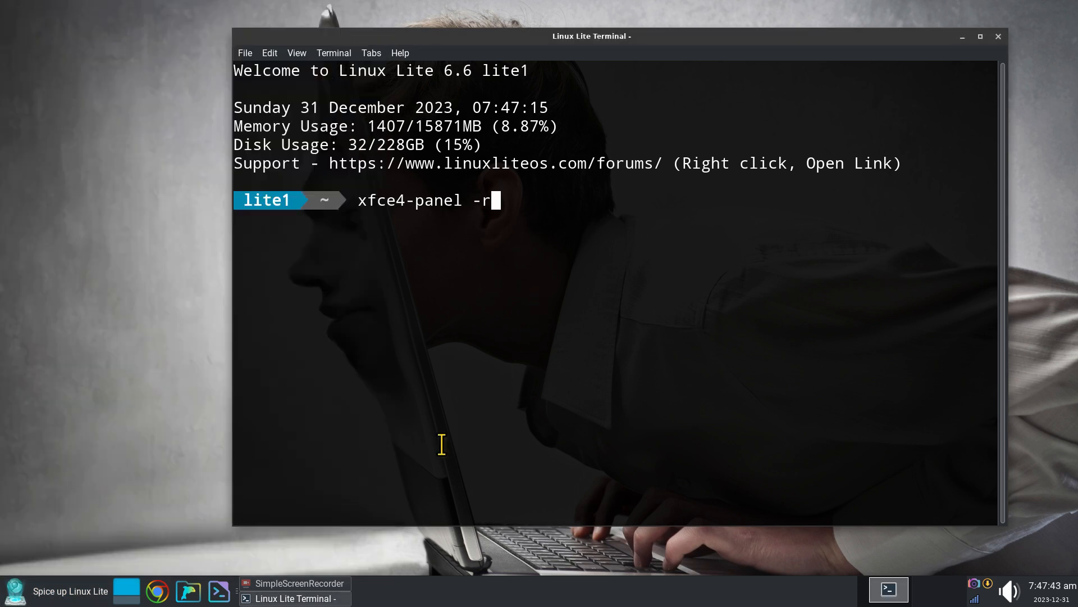
pyautogui.press('Return')
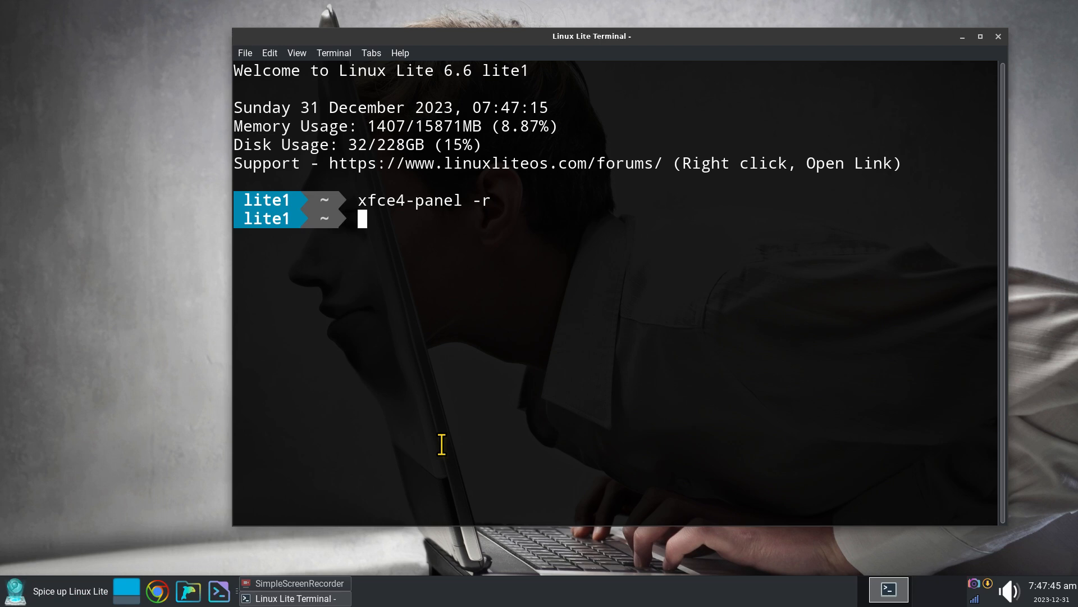
# List the terminal's command history and highlight the earlier "sudo apt install xapp" command
pyautogui.write('history')
pyautogui.press('Return')
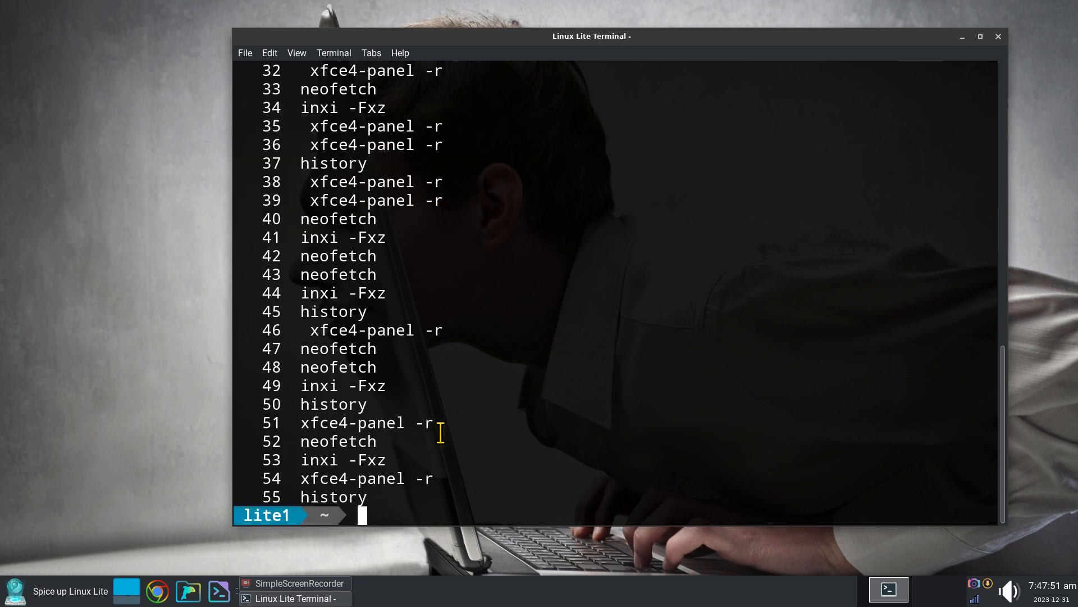
pyautogui.scroll(6, 440, 433)
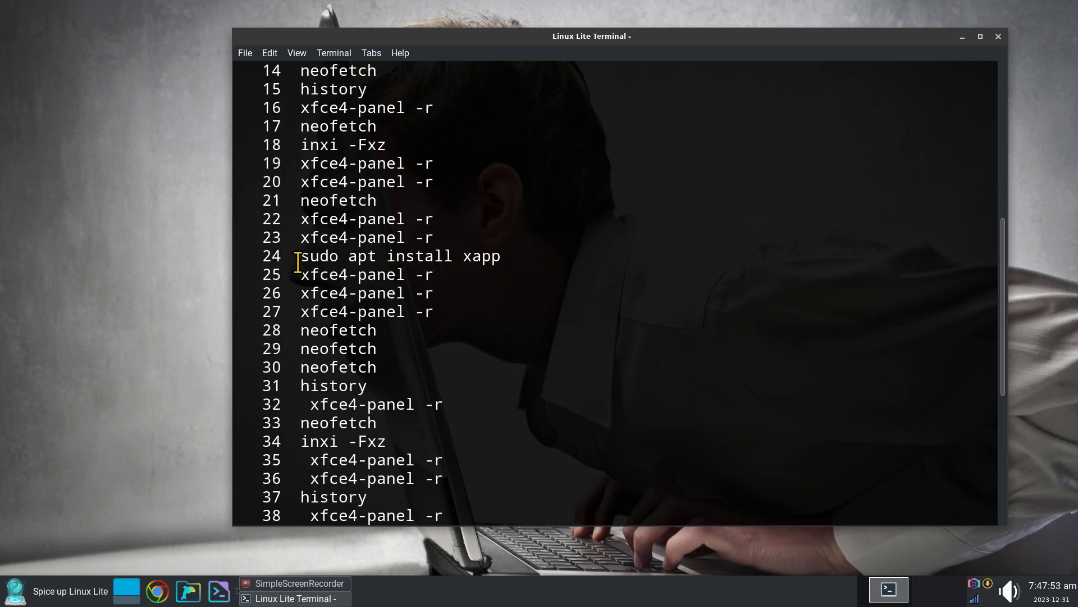
pyautogui.moveTo(298, 253); pyautogui.dragTo(505, 260)
pyautogui.click(481, 261)
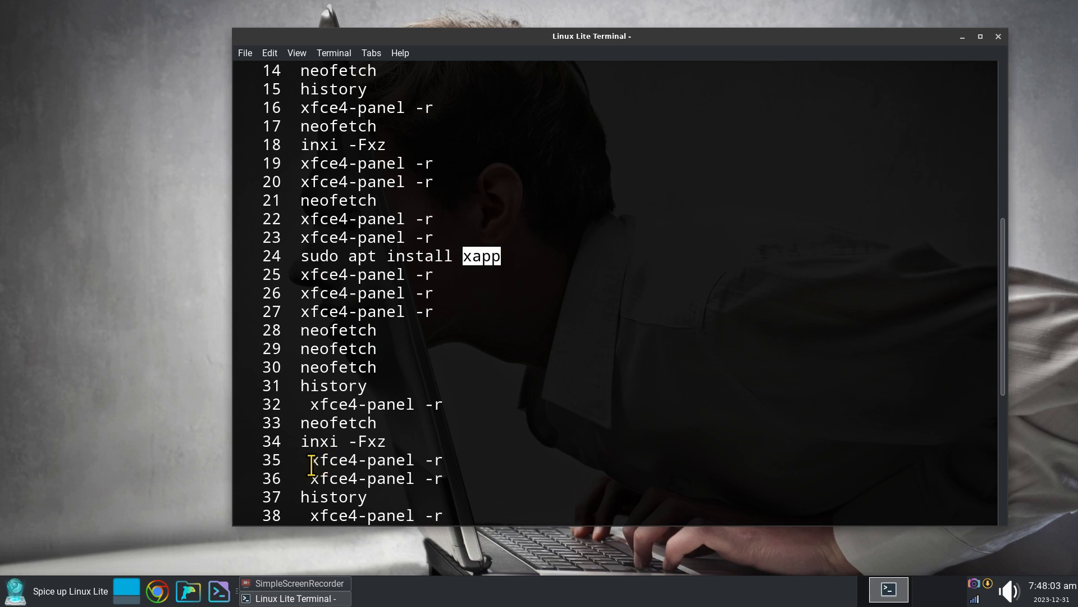
pyautogui.moveTo(301, 257); pyautogui.dragTo(508, 254)
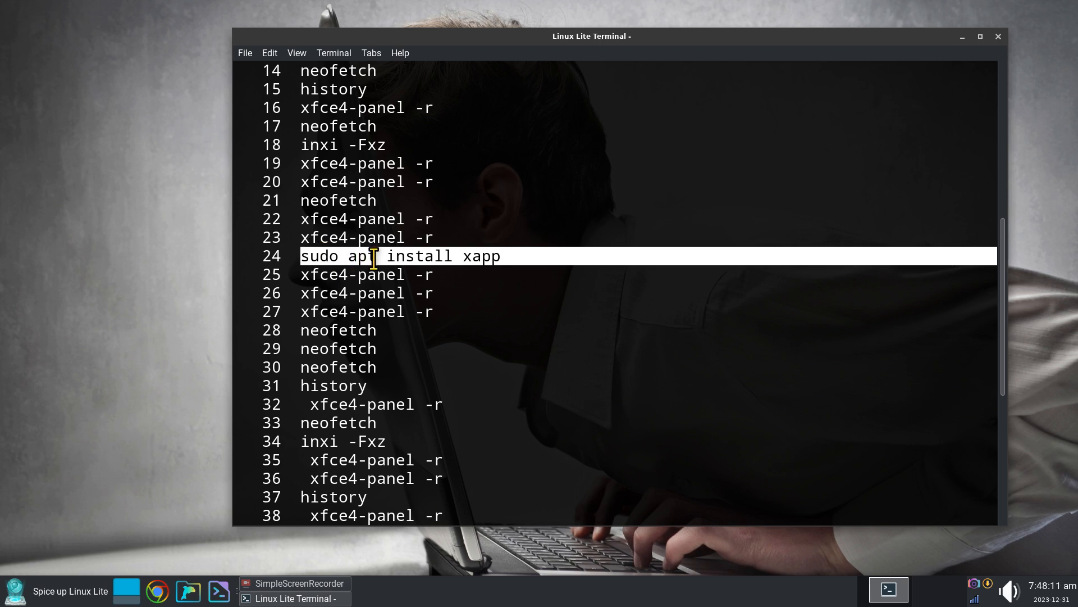
# Highlight the package name xapp in the listed install command, then close the terminal
pyautogui.click(453, 259)
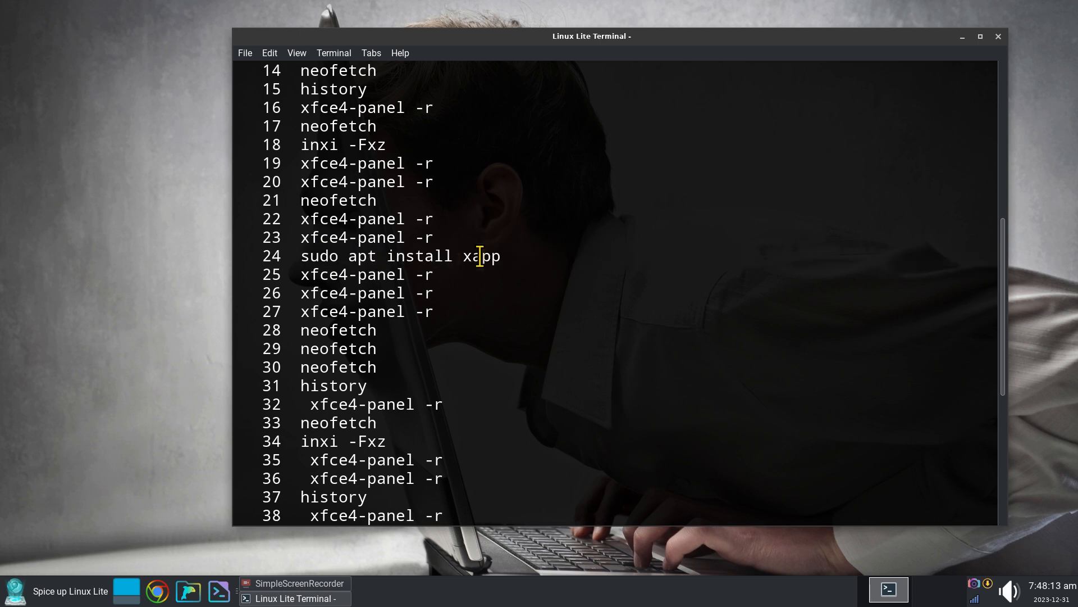
pyautogui.moveTo(459, 259); pyautogui.dragTo(504, 257)
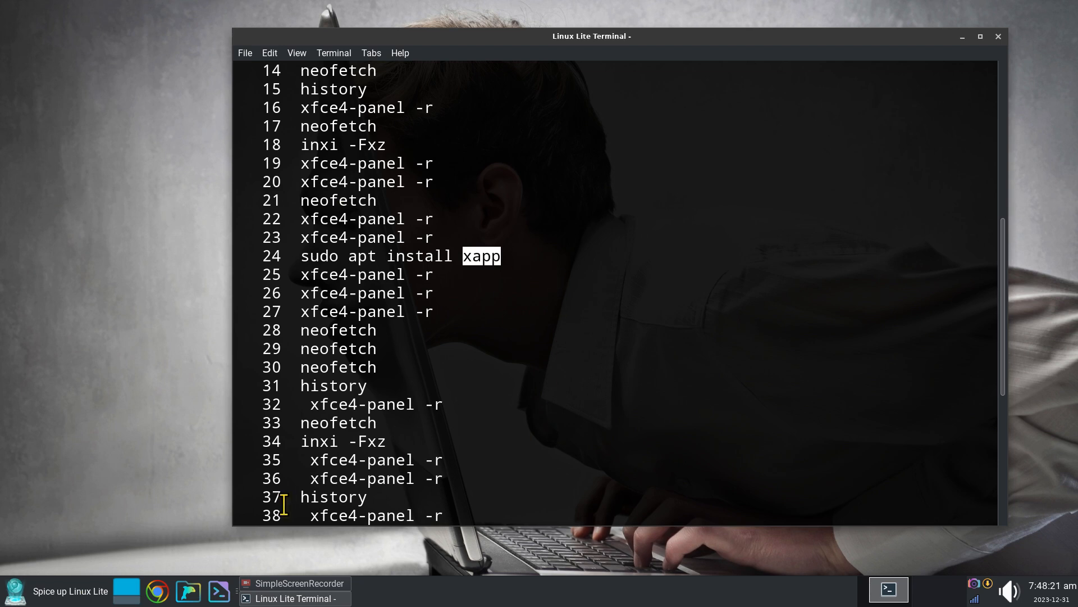
pyautogui.click(998, 37)
pyautogui.rightClick(10, 592)
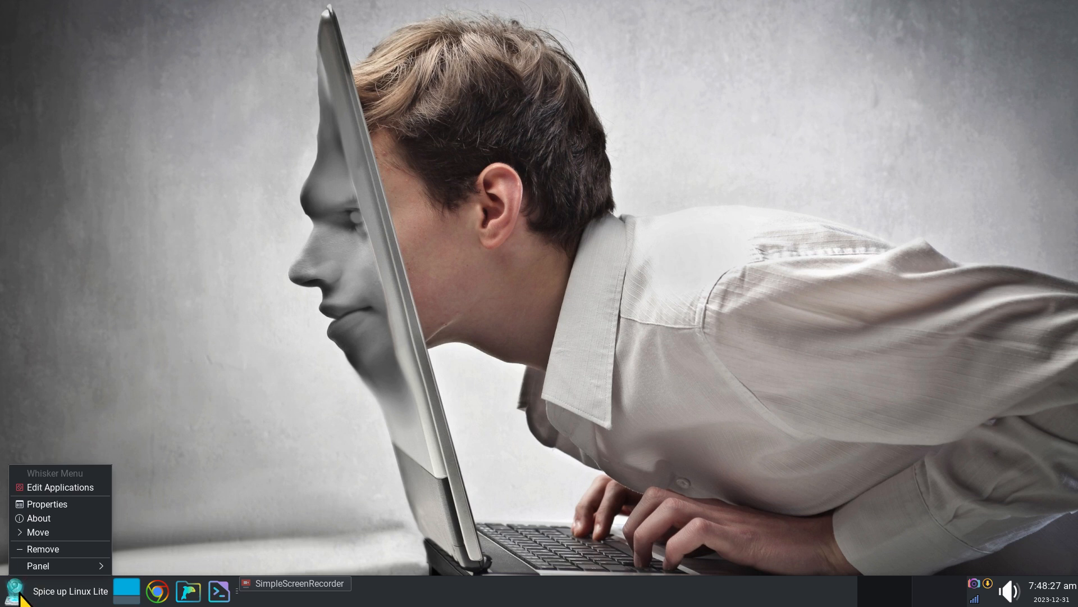
pyautogui.click(497, 548)
pyautogui.rightClick(484, 589)
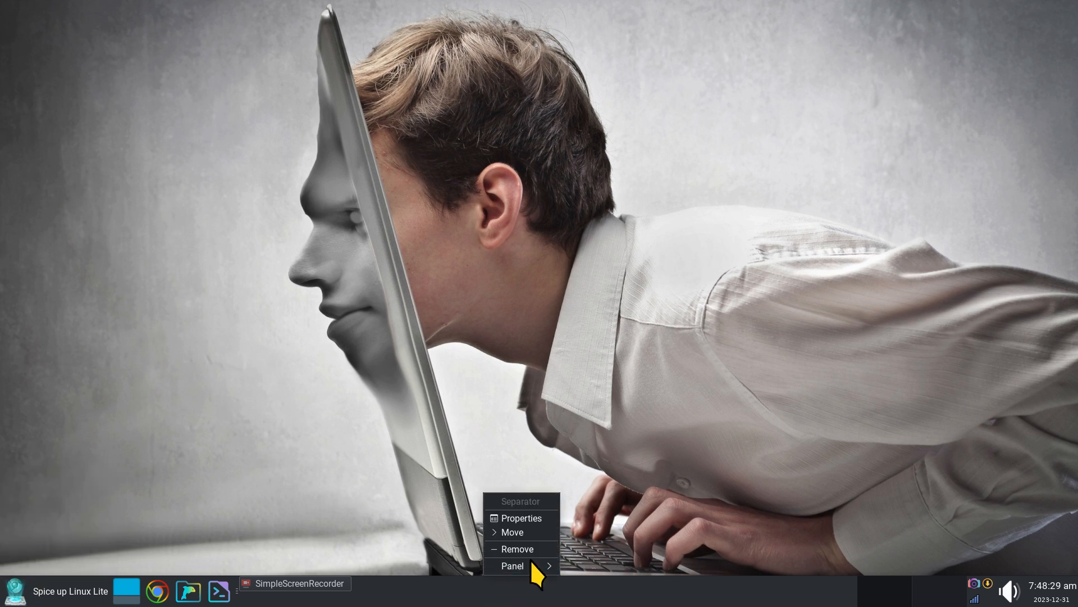
pyautogui.moveTo(532, 566)
pyautogui.click(624, 518)
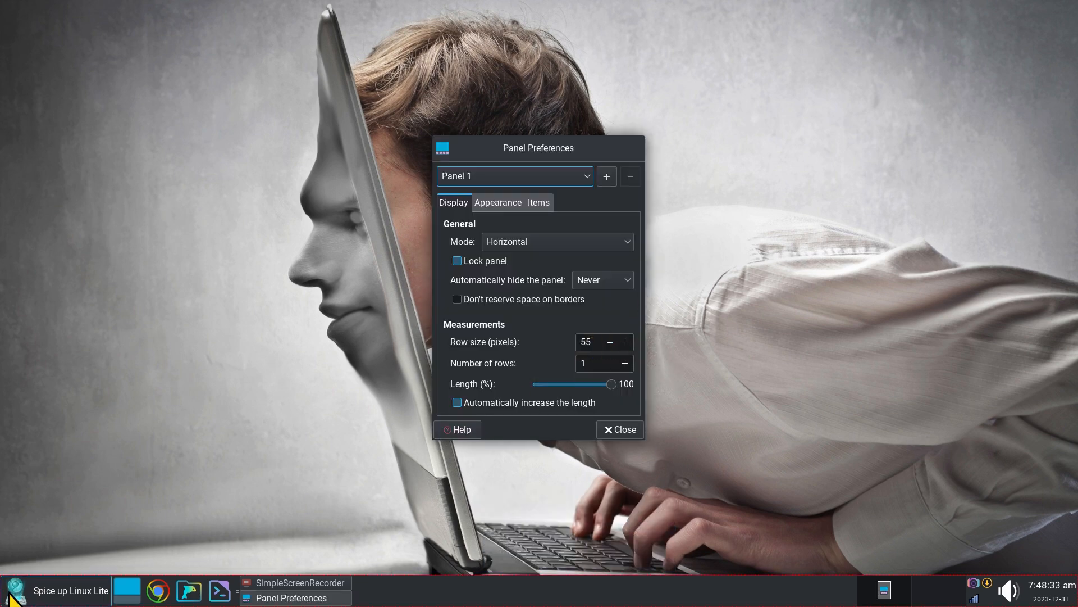
pyautogui.click(620, 429)
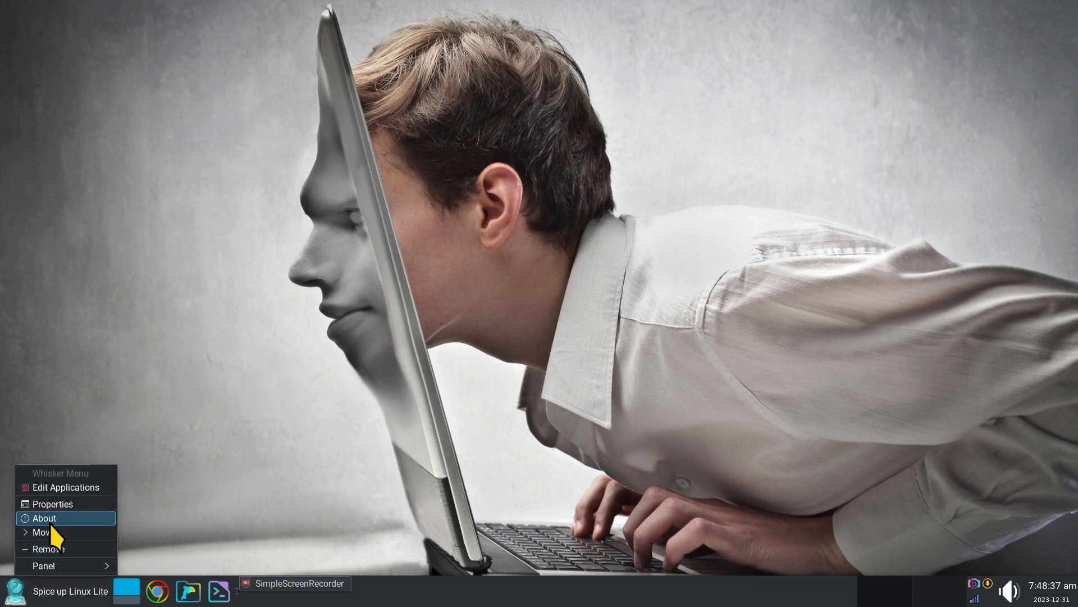
# In the Whisker Menu properties, set the panel button icon to clone-th-icon.png from the Documents/icons folder
pyautogui.click(56, 504)
pyautogui.click(488, 172)
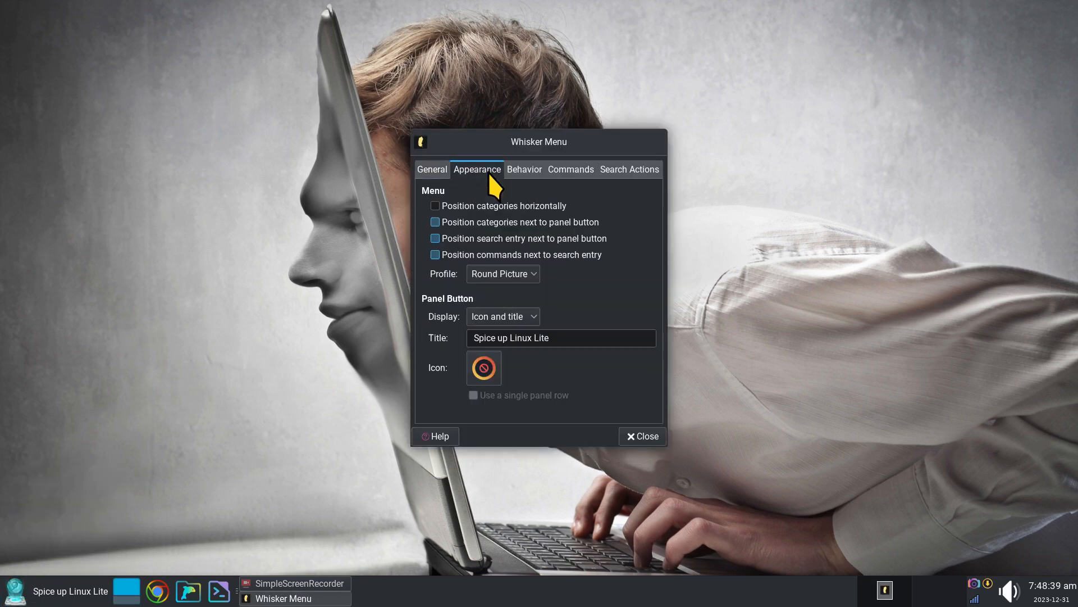
pyautogui.click(487, 366)
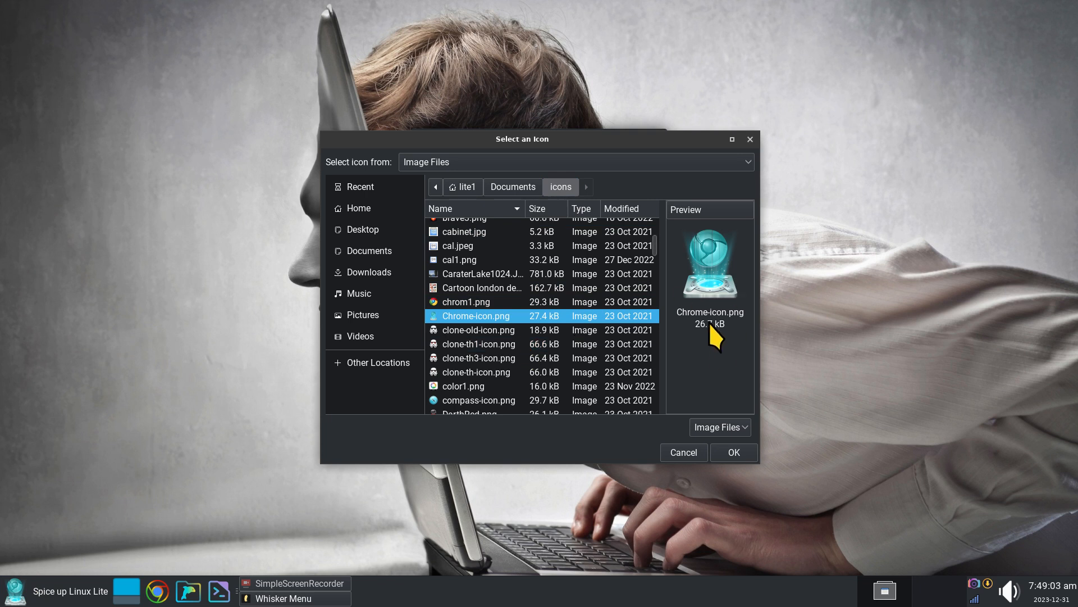
pyautogui.click(477, 372)
pyautogui.click(726, 448)
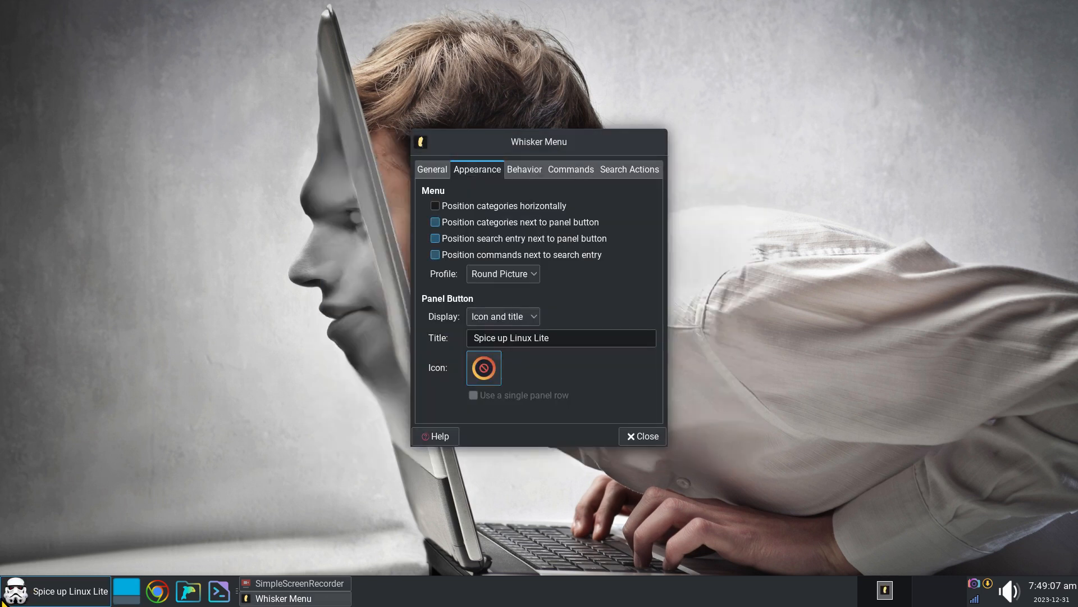
# Set the Whisker Menu panel button icon to Chrome-icon.png
pyautogui.click(484, 368)
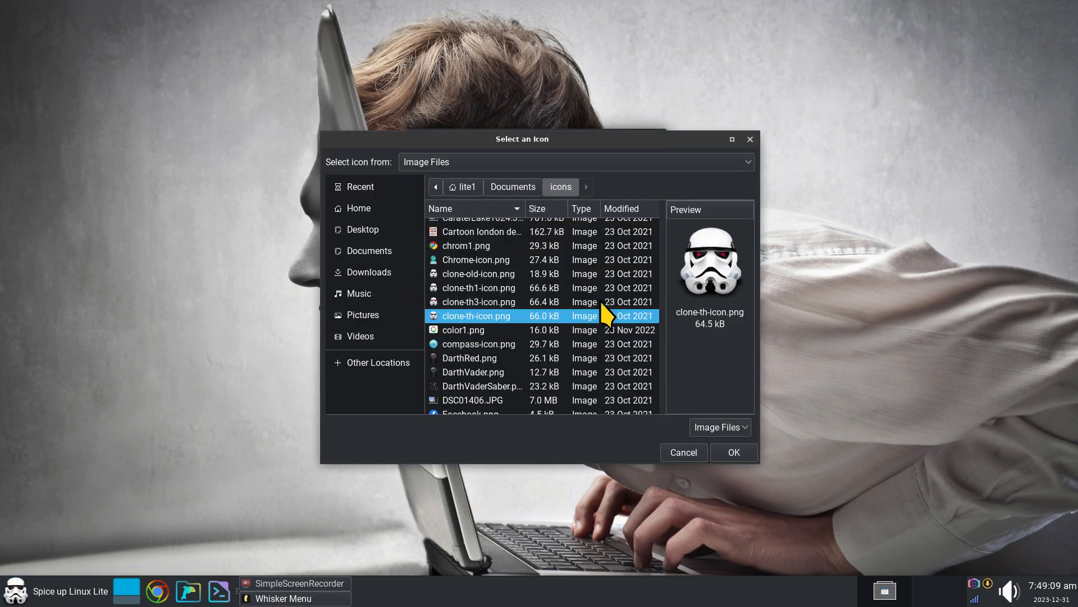
pyautogui.click(486, 262)
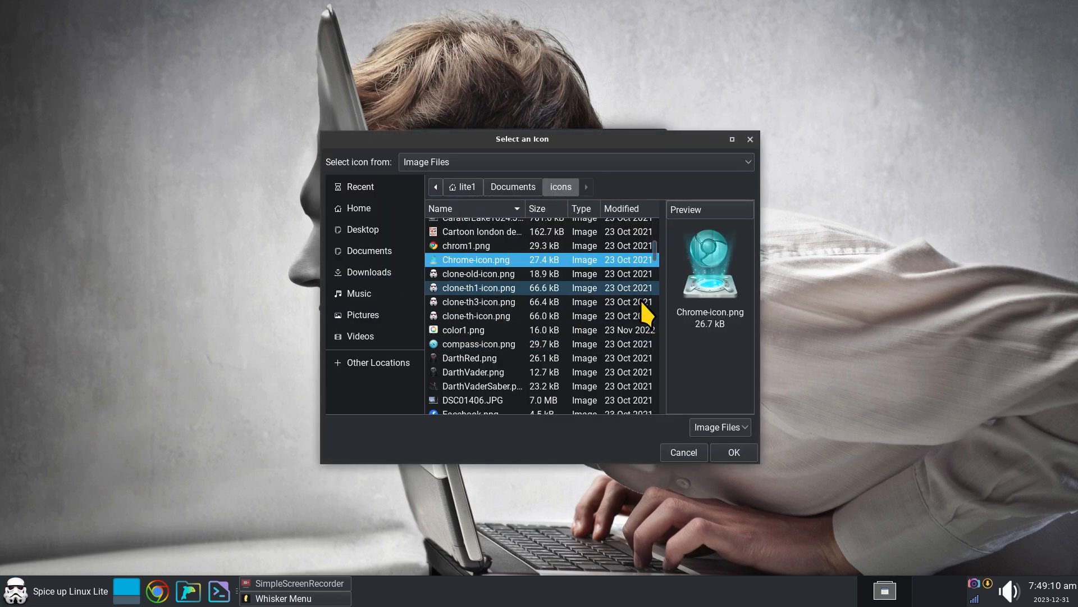
pyautogui.click(731, 453)
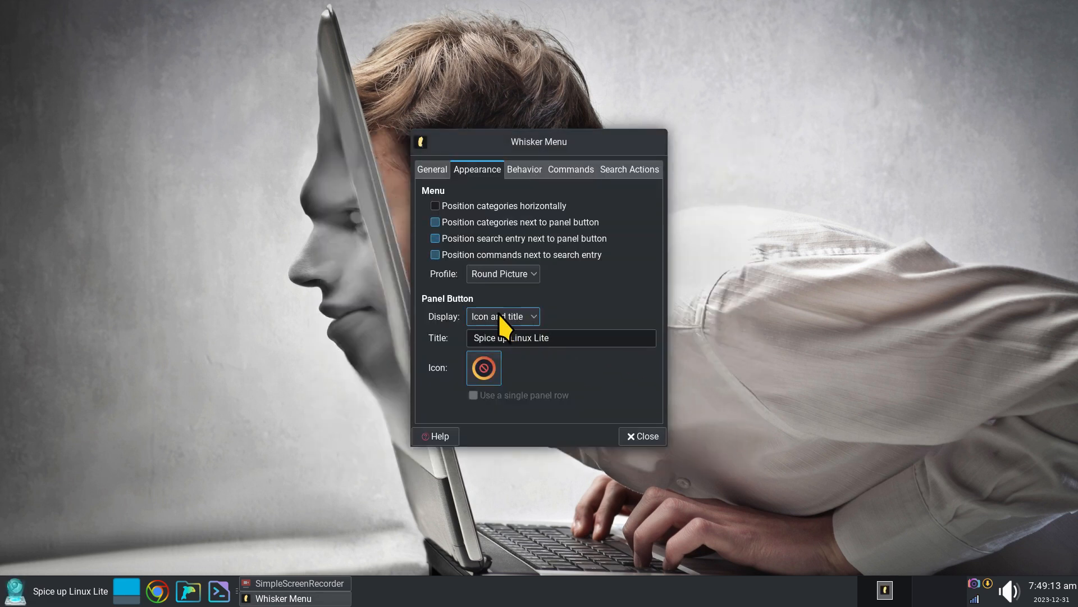
# Examine the panel button's title and display options, then close the Whisker Menu properties
pyautogui.moveTo(578, 337); pyautogui.dragTo(471, 338)
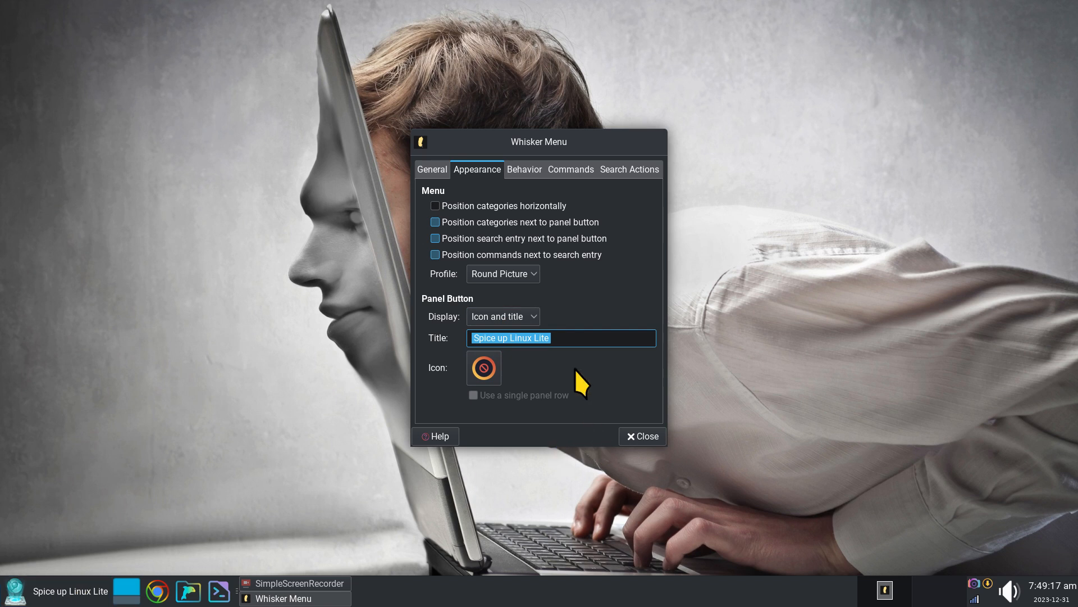
pyautogui.click(520, 317)
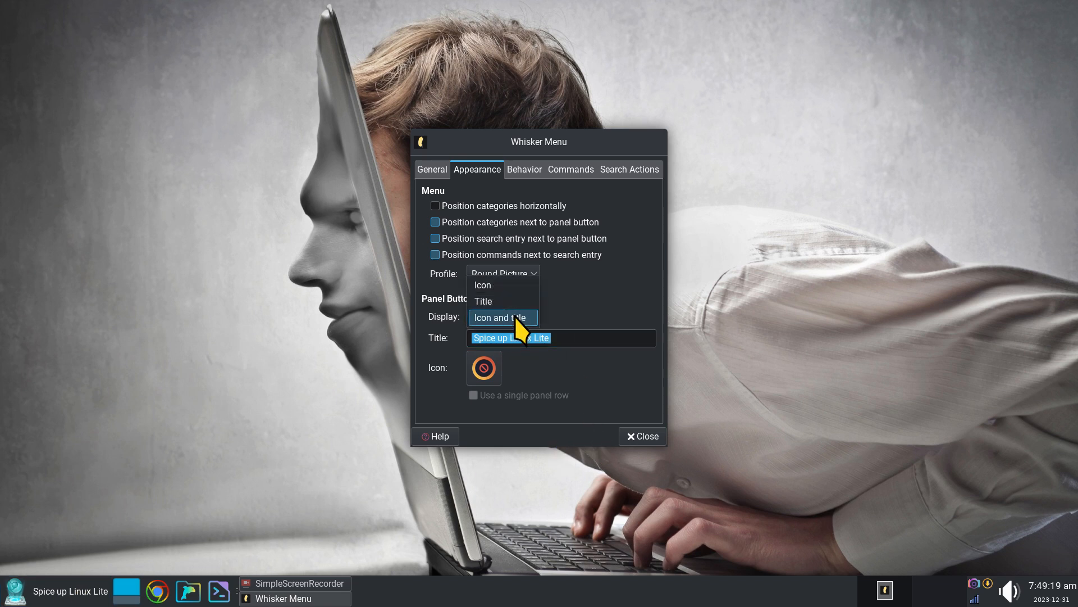
pyautogui.click(565, 305)
pyautogui.click(642, 436)
# Check the Graphics category and its icon in the application menu, then dismiss the menu
pyautogui.click(62, 590)
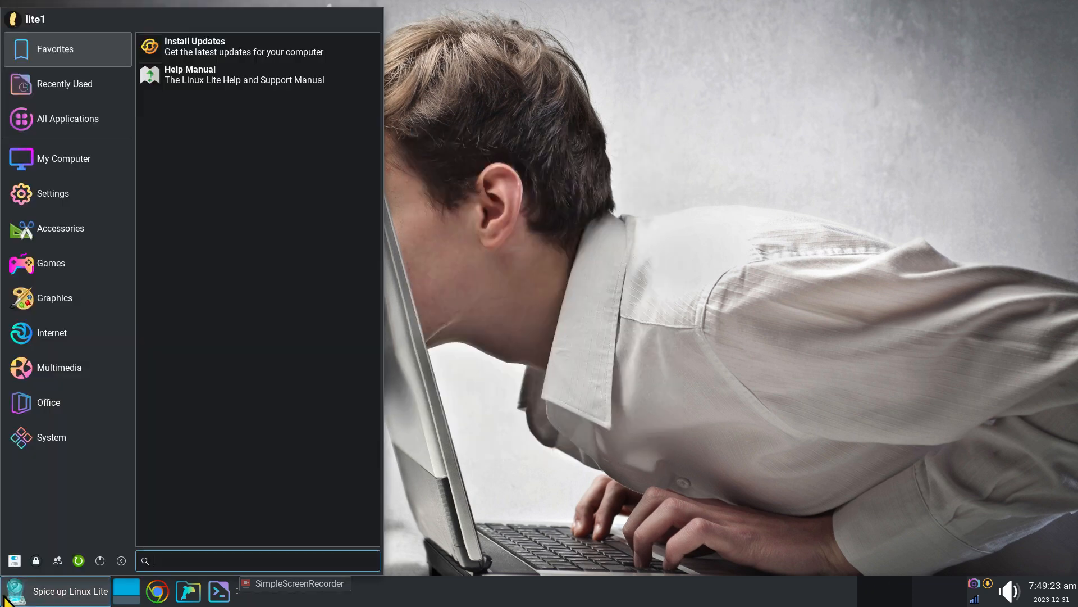
pyautogui.moveTo(49, 303)
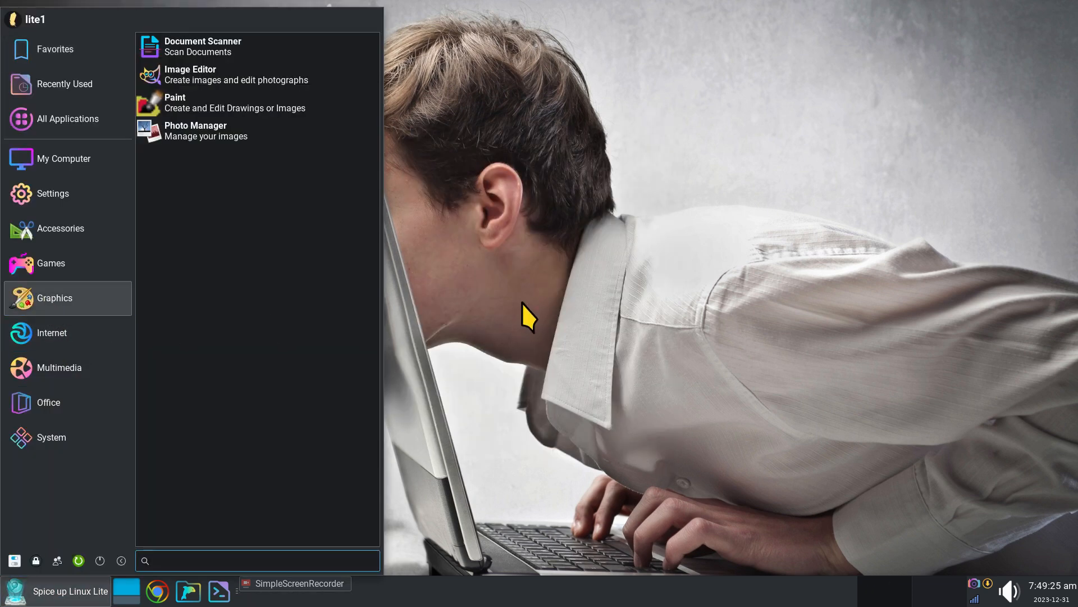
pyautogui.click(475, 306)
# Open the menu editor for the application menu and select the Graphics category
pyautogui.rightClick(16, 589)
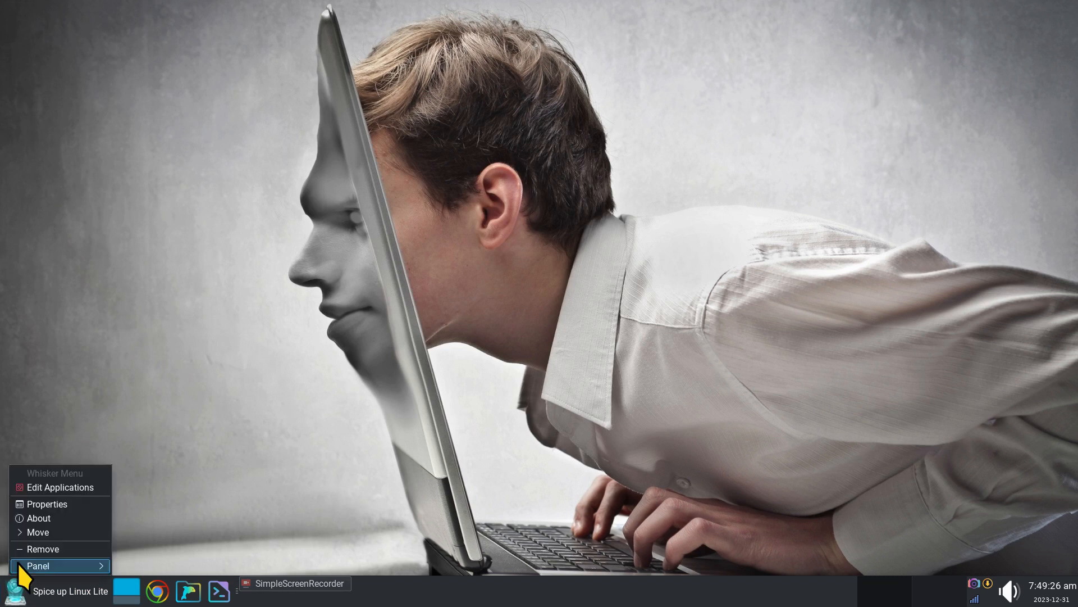
pyautogui.click(51, 488)
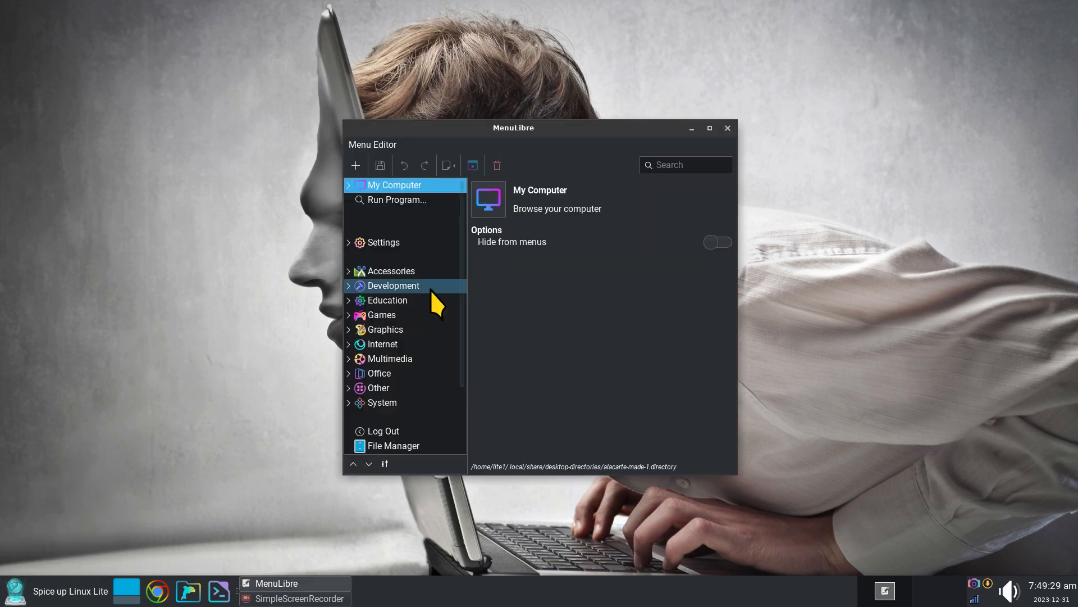
pyautogui.click(381, 330)
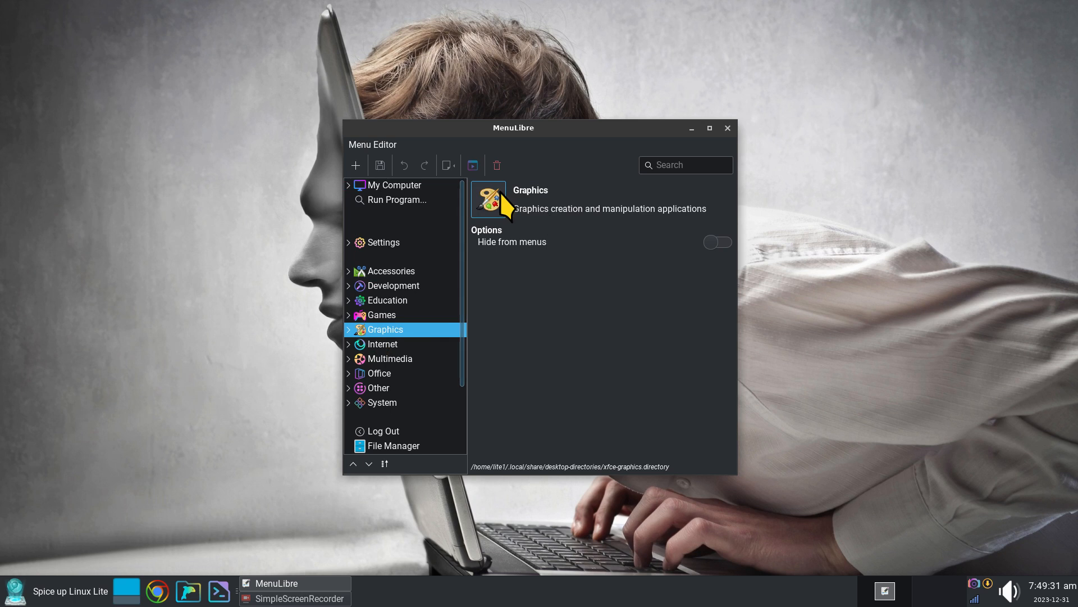
pyautogui.click(493, 201)
pyautogui.click(533, 240)
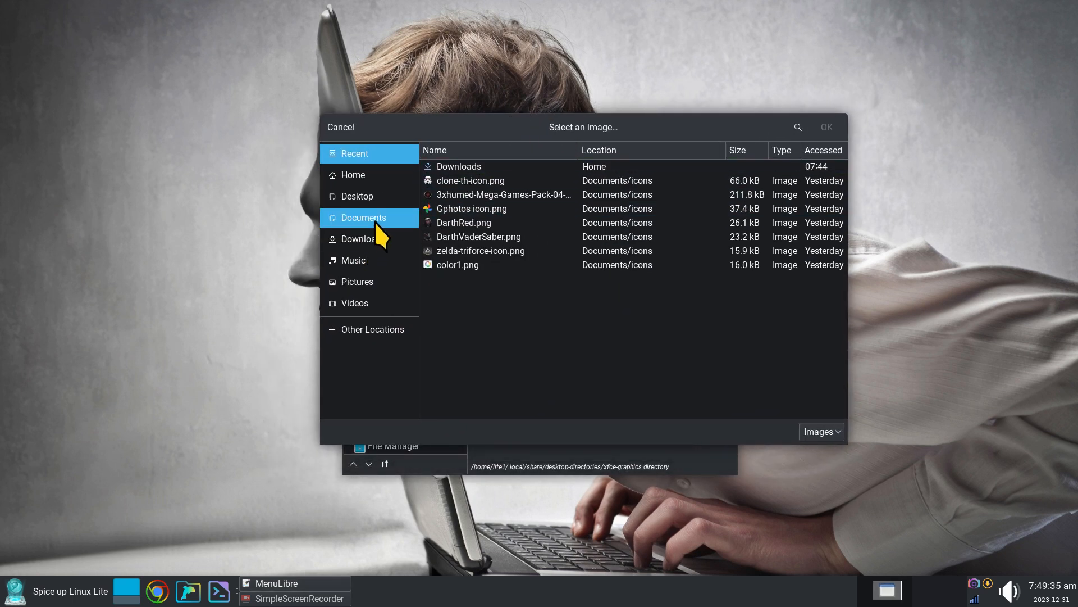
pyautogui.click(375, 221)
pyautogui.doubleClick(437, 208)
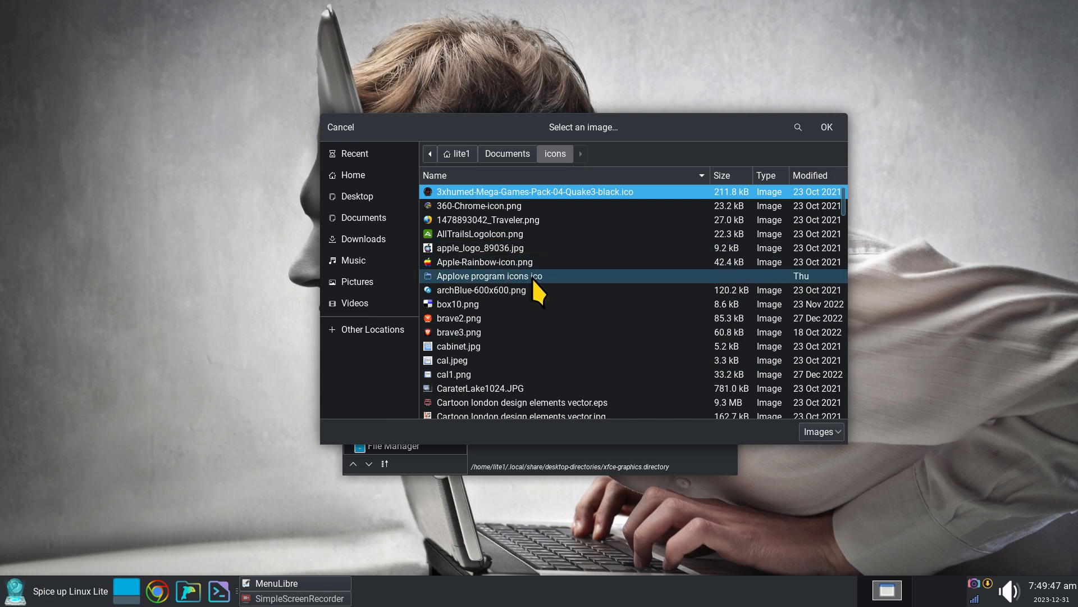
pyautogui.scroll(-5, 532, 277)
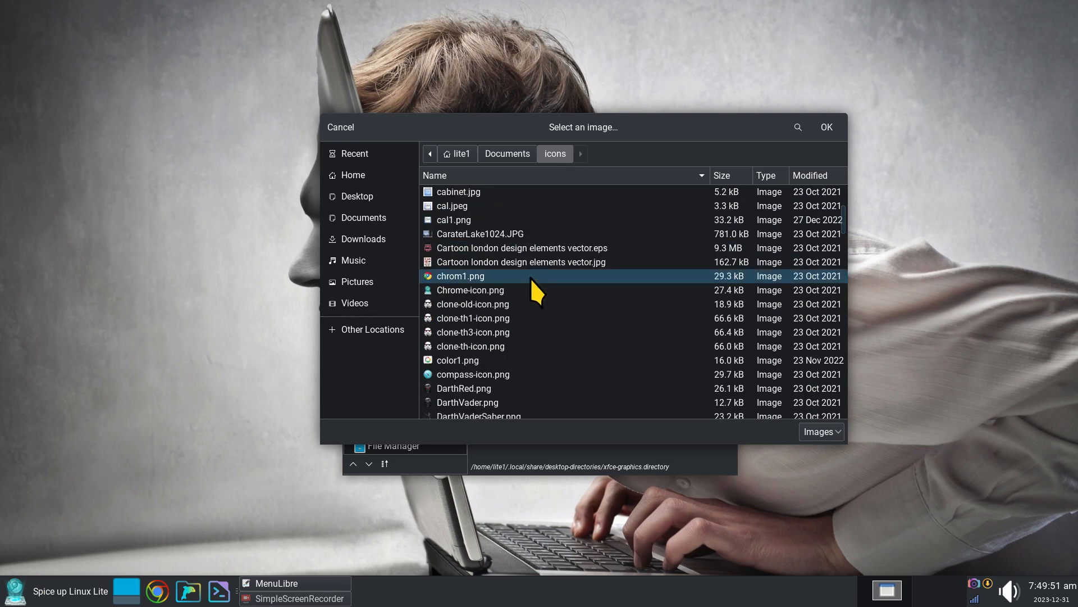
pyautogui.scroll(-2, 530, 277)
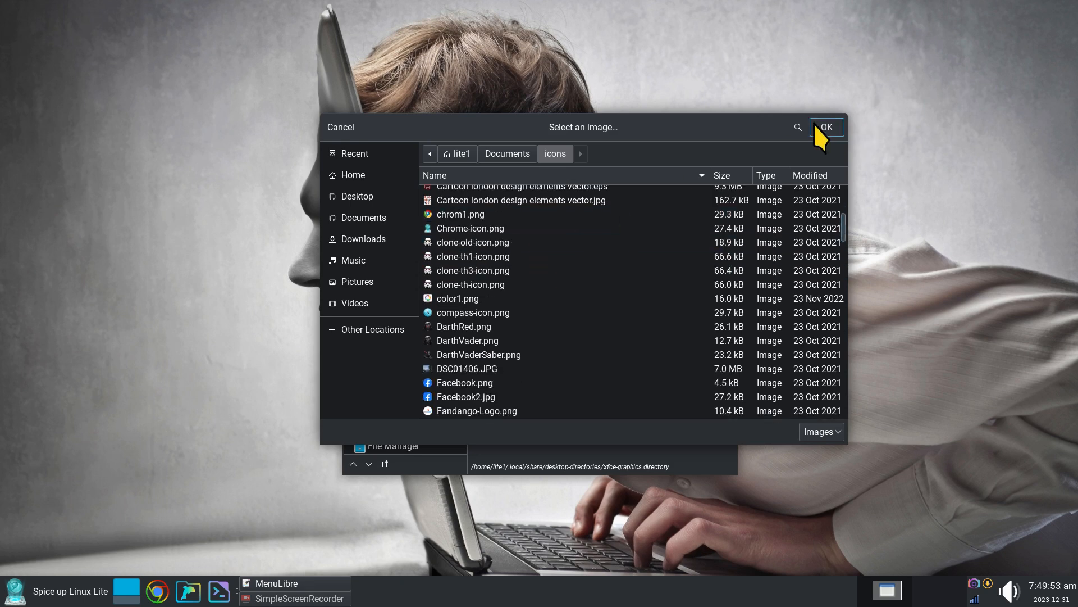
pyautogui.click(337, 126)
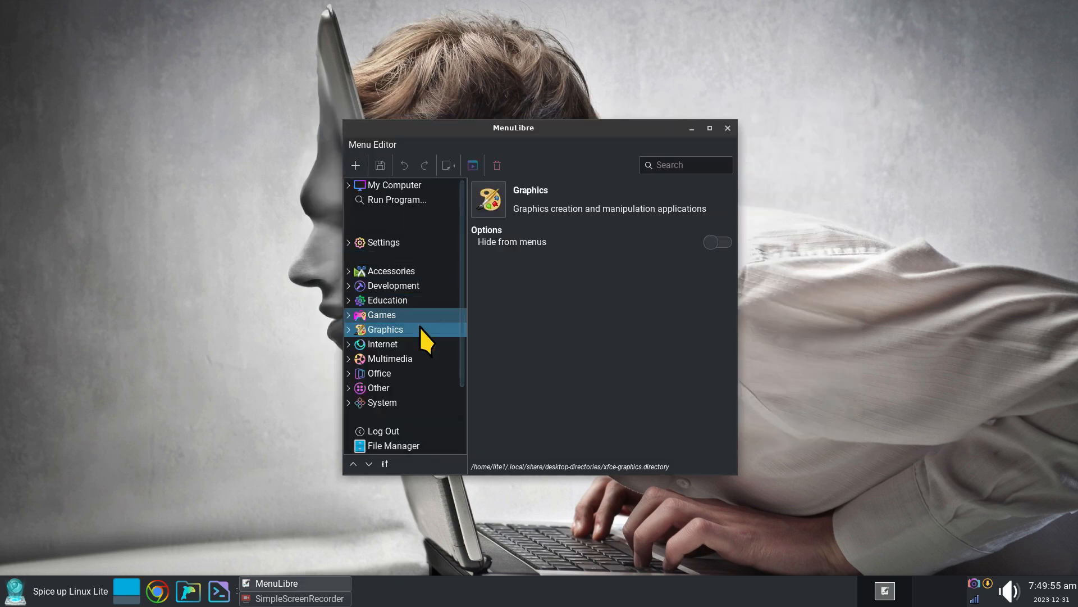
# Assign the image file color1.png from Documents/icons as the Graphics category icon, then close the menu editor
pyautogui.click(490, 192)
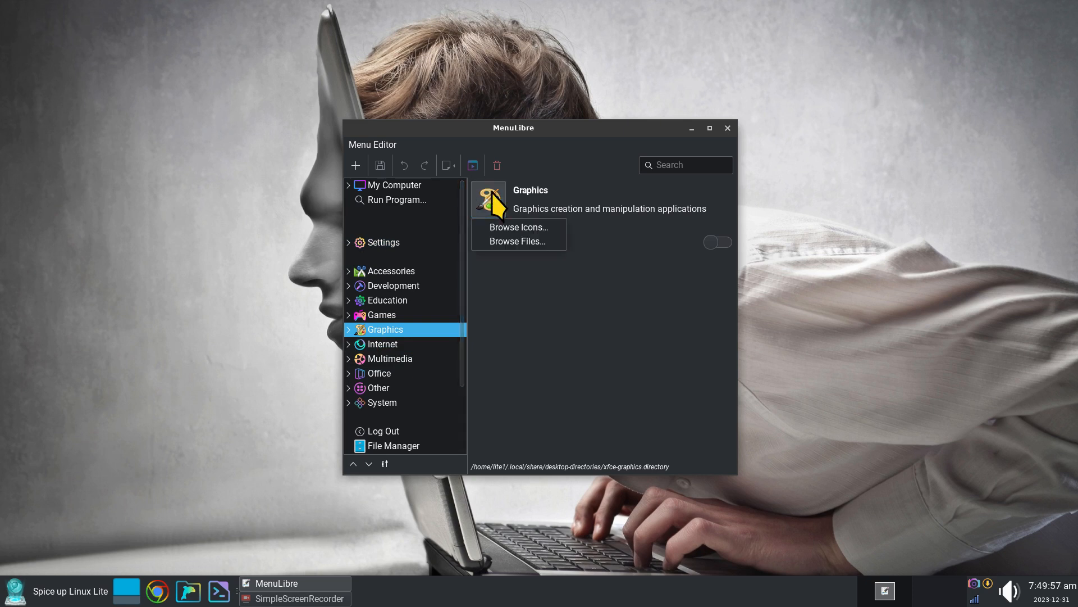
pyautogui.click(517, 243)
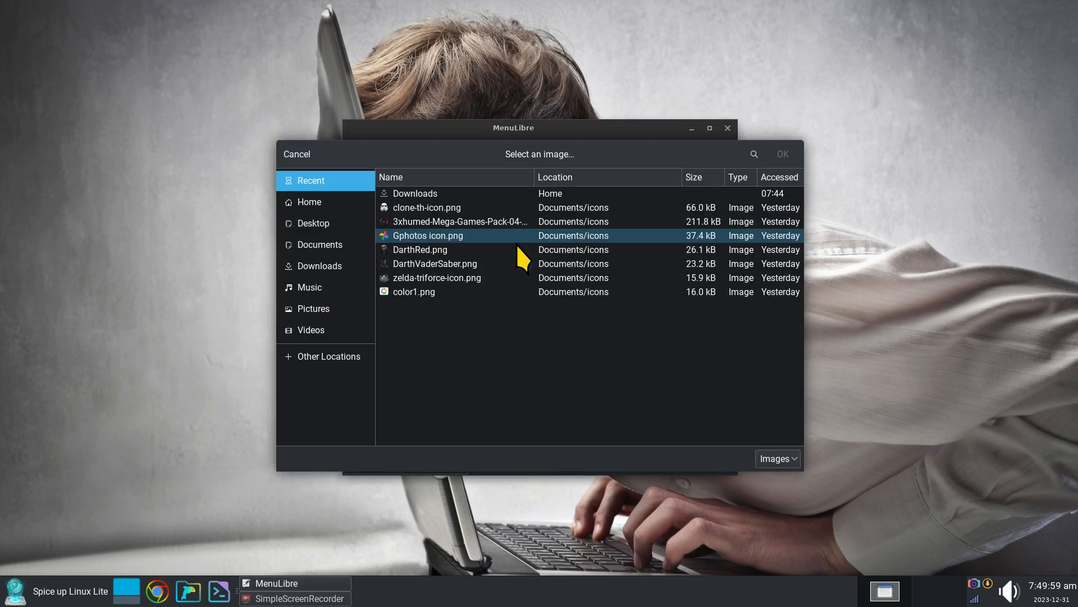
pyautogui.click(306, 246)
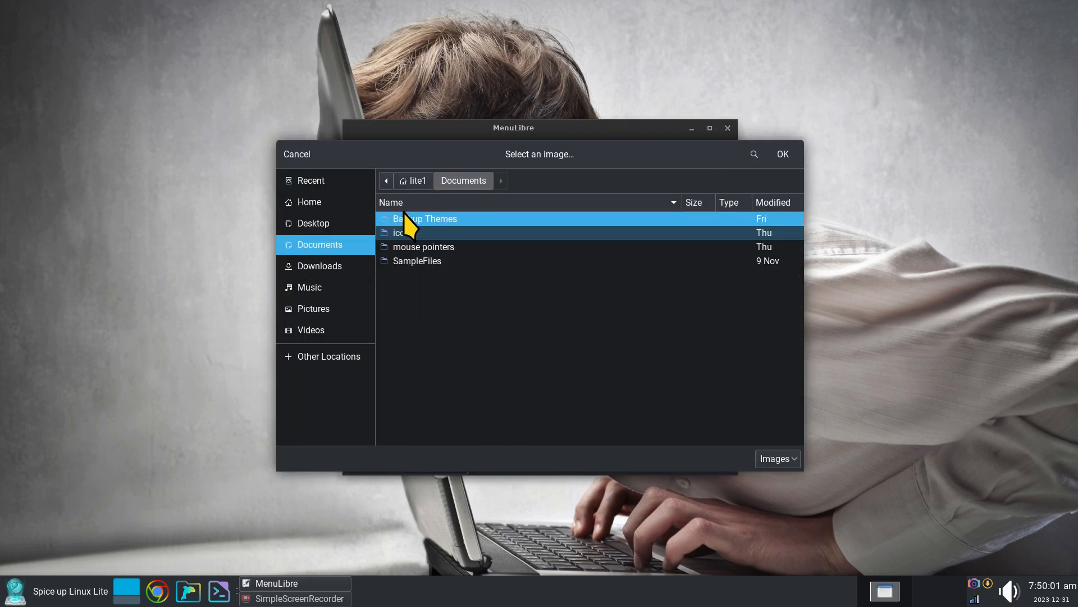
pyautogui.doubleClick(409, 235)
pyautogui.scroll(-3, 466, 343)
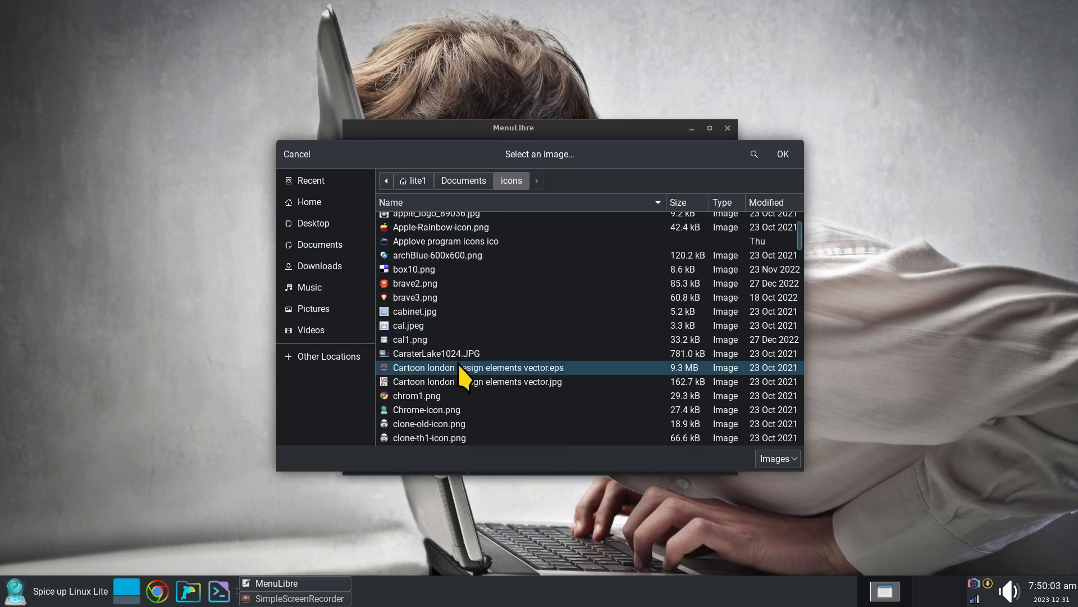
pyautogui.scroll(-2, 459, 362)
pyautogui.scroll(-3, 456, 362)
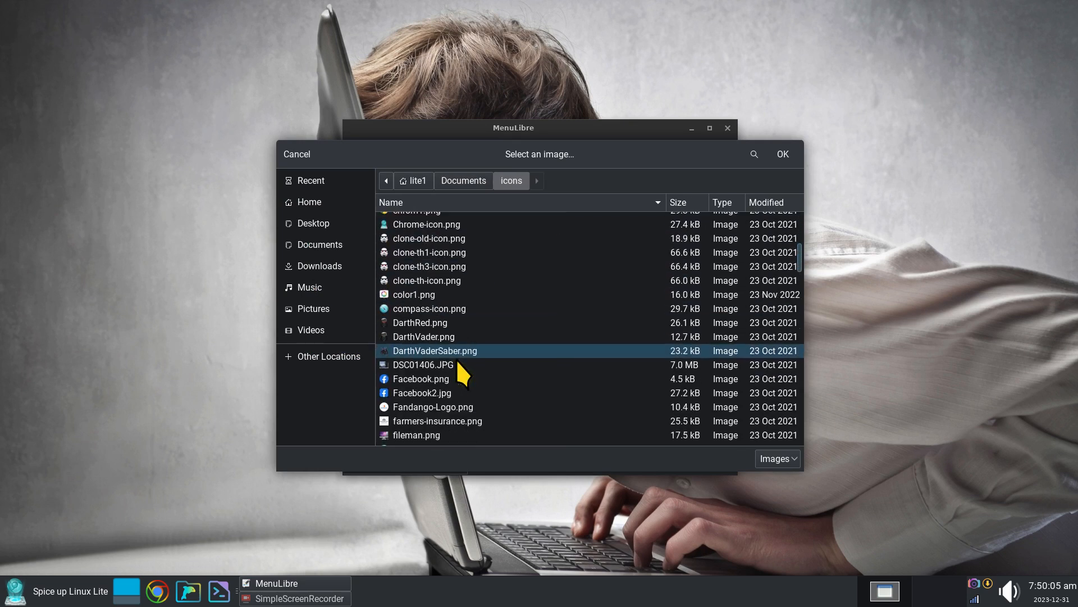
pyautogui.scroll(2, 399, 344)
pyautogui.click(395, 327)
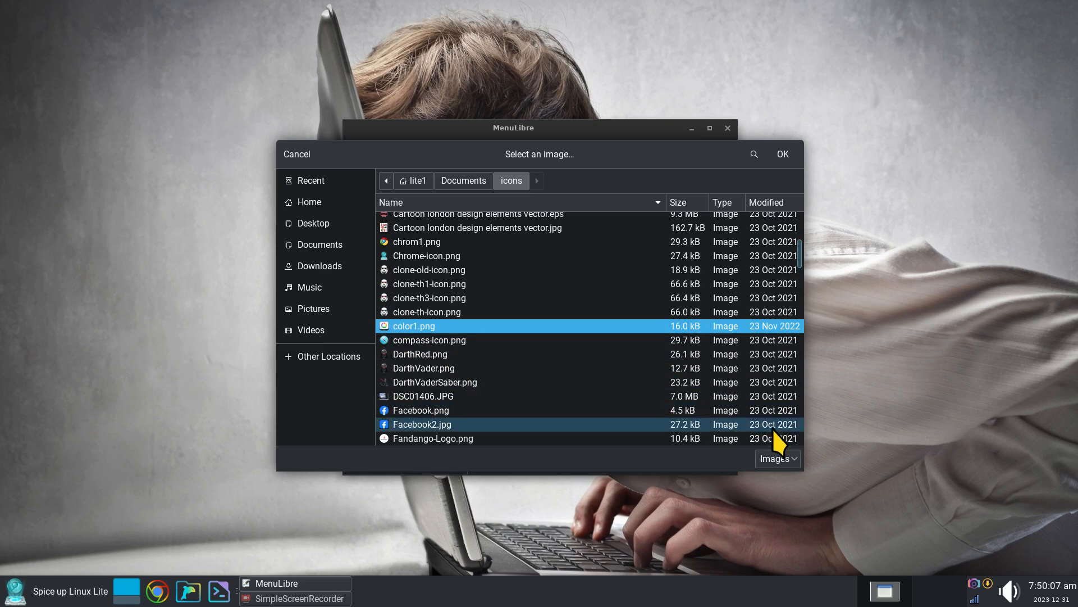
pyautogui.click(783, 153)
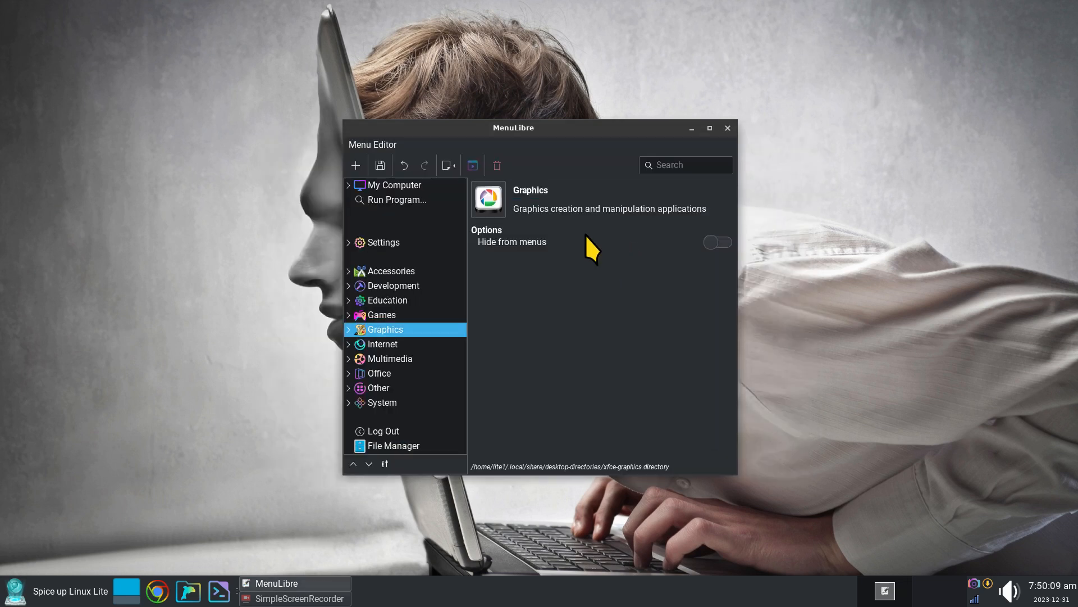
pyautogui.click(728, 128)
# Look at the Graphics category in the application menu after the icon change, then dismiss the menu
pyautogui.click(15, 595)
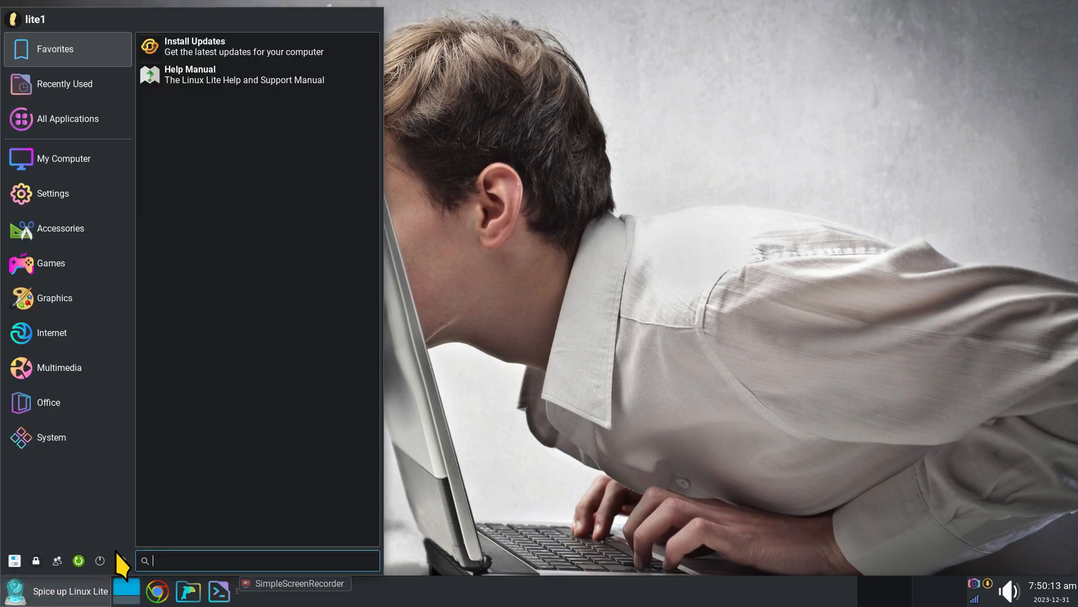
pyautogui.click(63, 299)
pyautogui.click(521, 290)
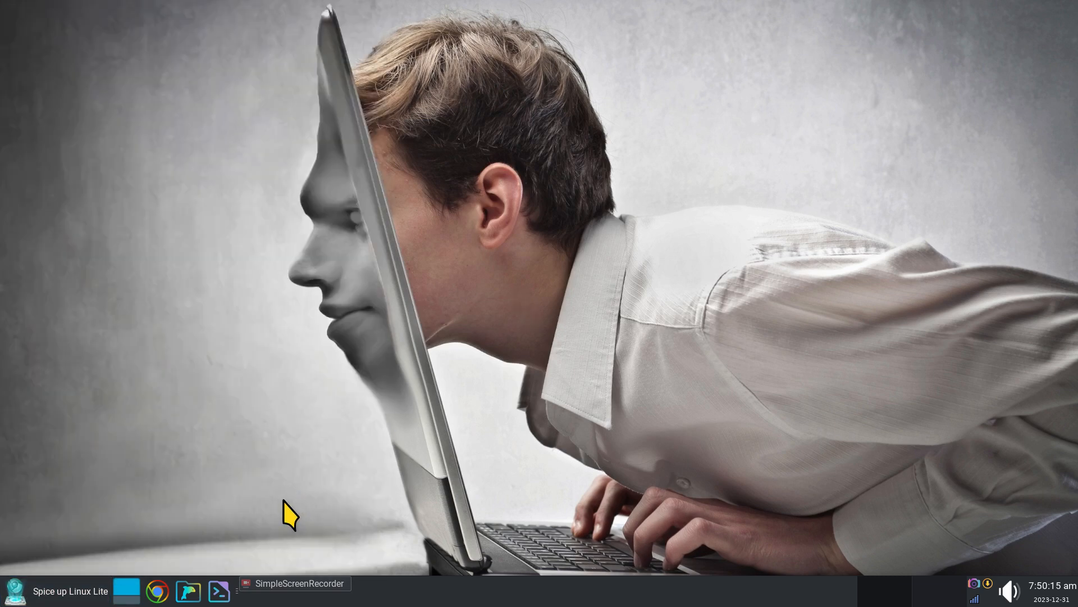
# Open a terminal, place it near the middle of the desktop, and restart the panel with xfce4-panel -r
pyautogui.click(219, 590)
pyautogui.moveTo(313, 12); pyautogui.dragTo(730, 205)
pyautogui.write('xfce4-panel -r')
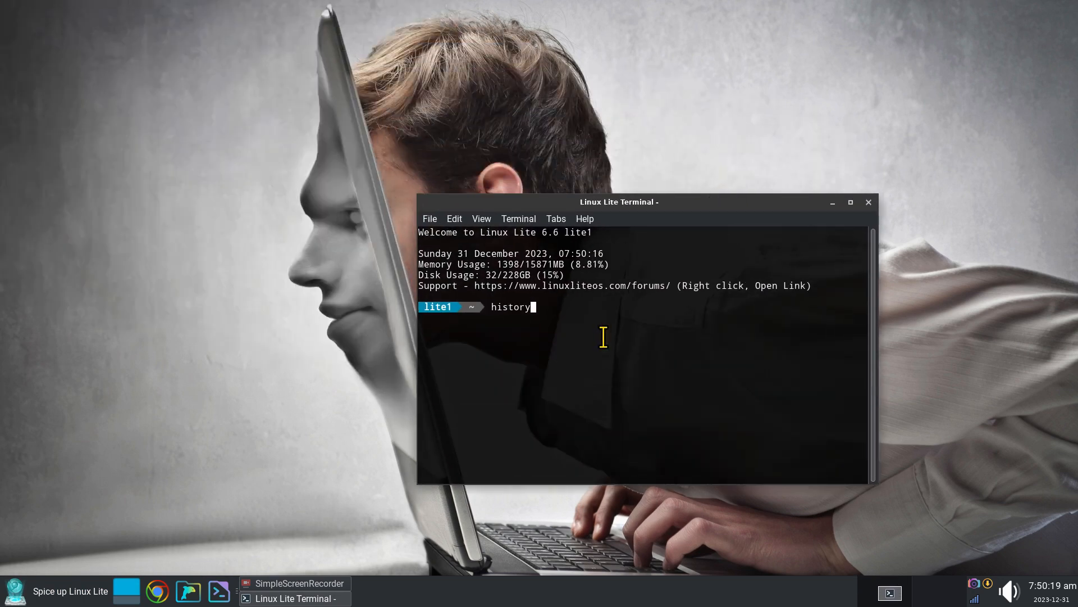
pyautogui.press('Return')
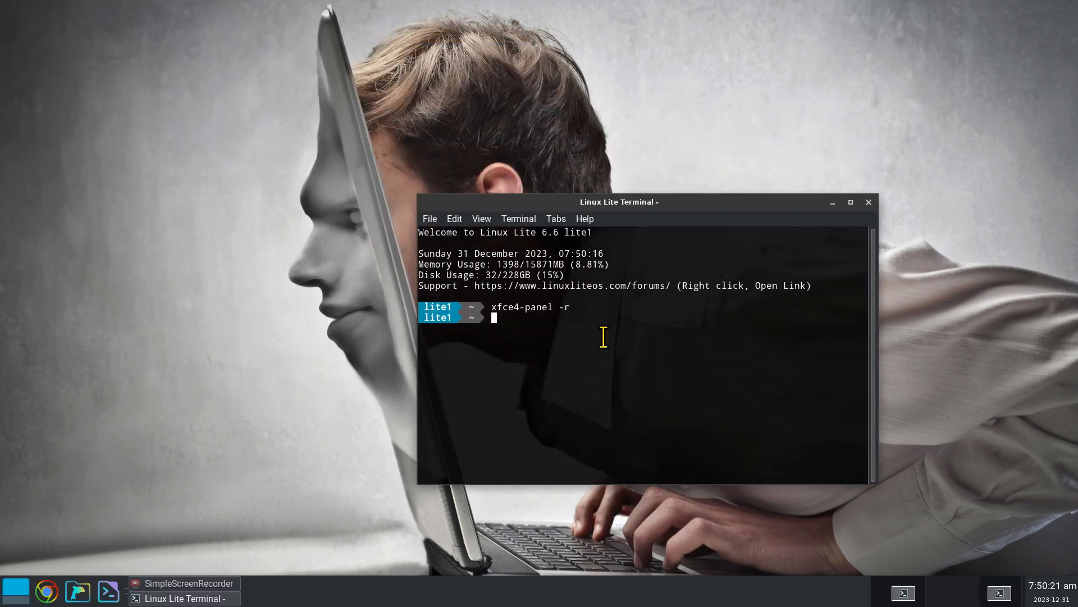
# Close the terminal and look at the Graphics category in the refreshed application menu
pyautogui.click(869, 203)
pyautogui.click(19, 599)
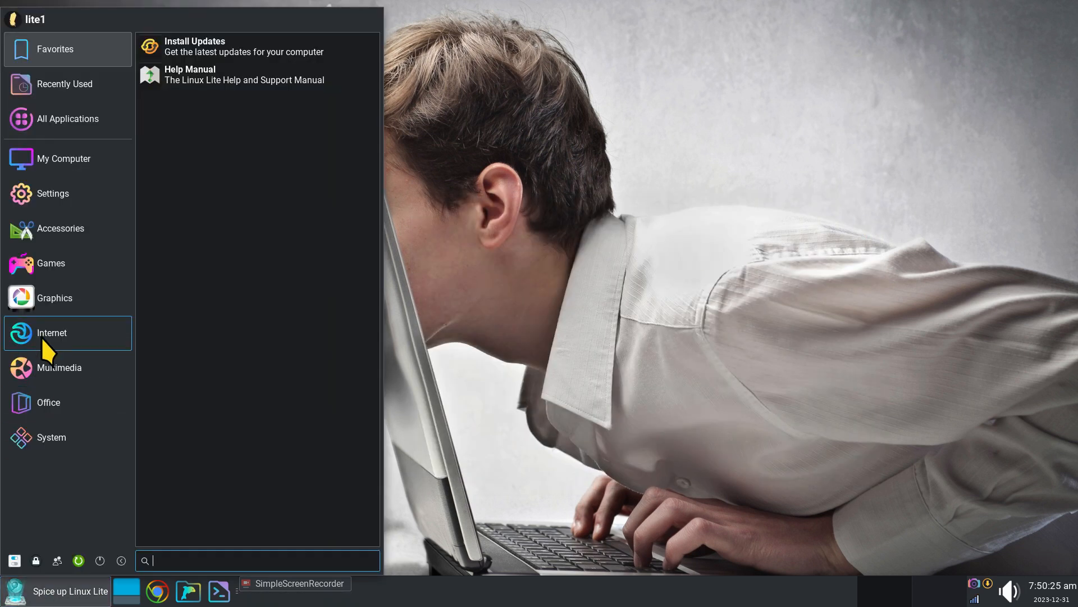
pyautogui.click(28, 301)
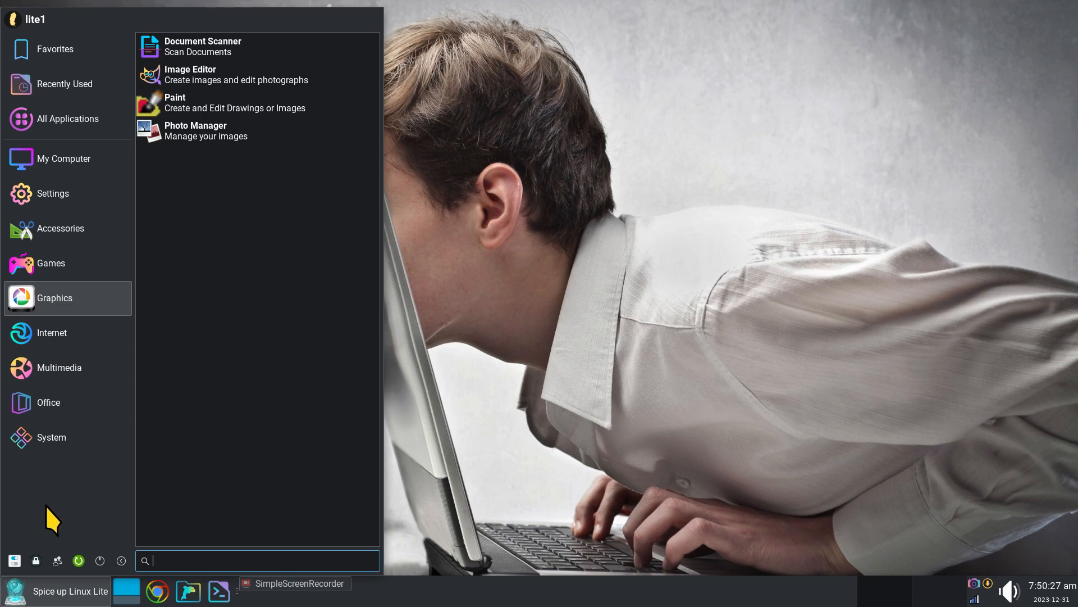
# Open the Appearance settings from the settings manager and apply the light Adwaita style
pyautogui.click(15, 561)
pyautogui.moveTo(320, 31); pyautogui.dragTo(500, 78)
pyautogui.click(443, 143)
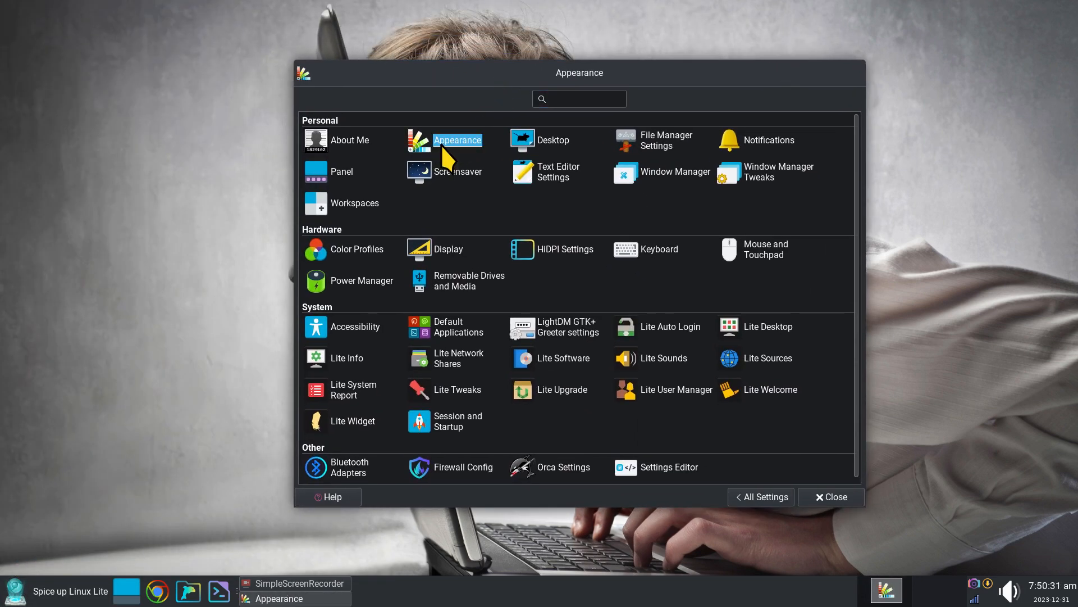
pyautogui.click(323, 125)
# Apply the Adwaita icon theme
pyautogui.click(345, 89)
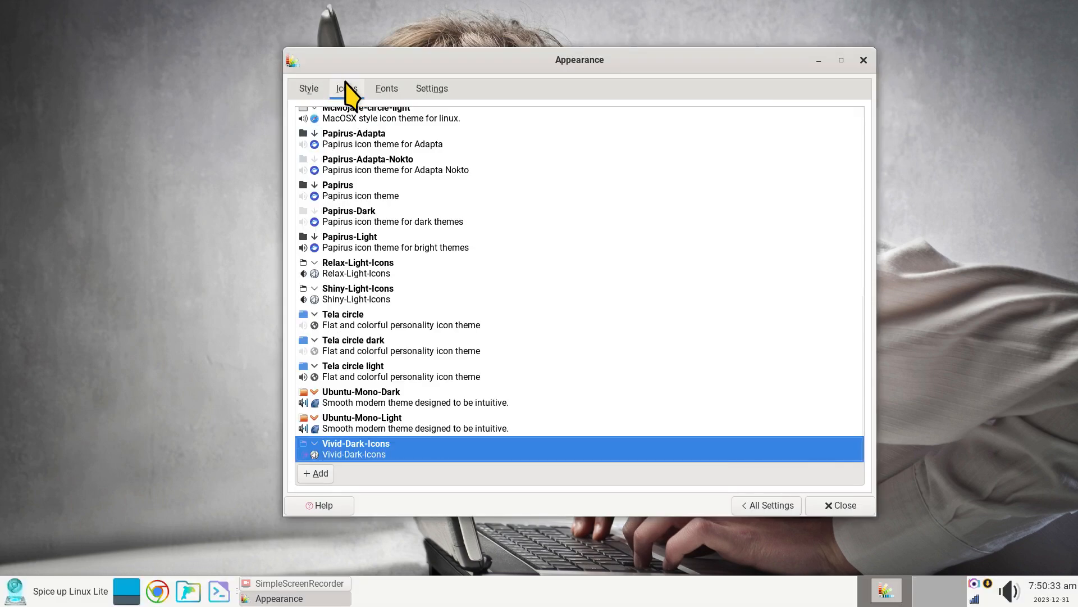
pyautogui.scroll(1, 368, 154)
pyautogui.scroll(7, 368, 154)
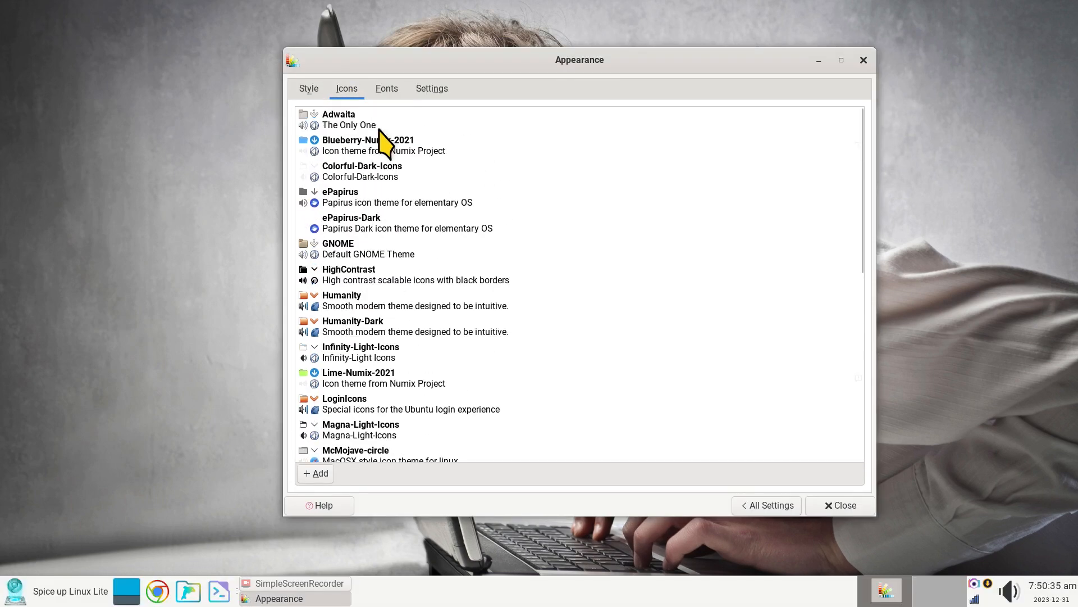
pyautogui.click(349, 122)
pyautogui.click(307, 88)
pyautogui.click(345, 89)
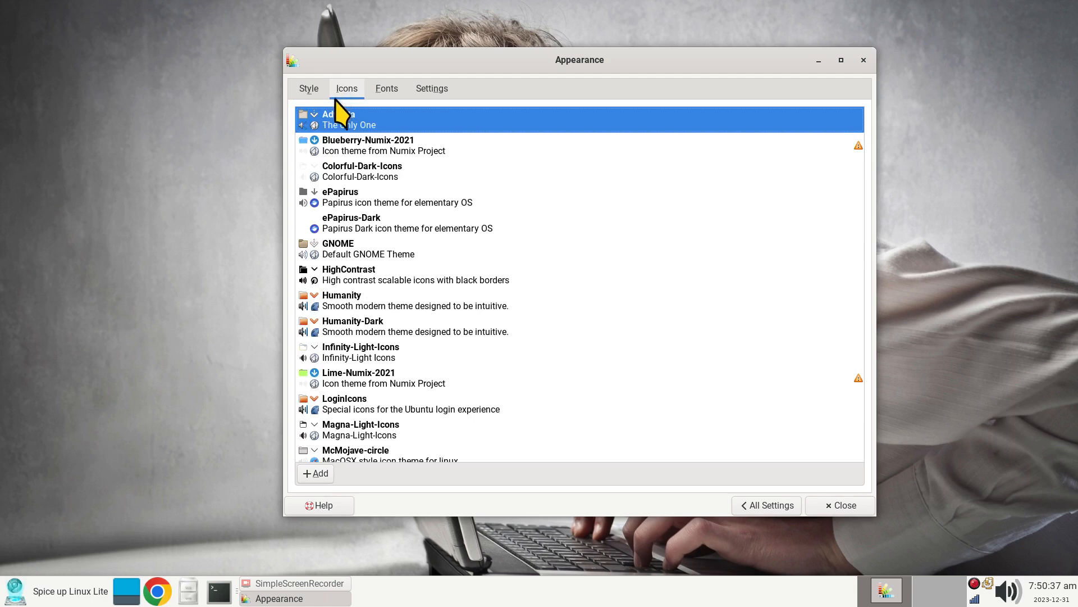
# Check the Graphics category icon in the application menu under the Adwaita icon theme, then dismiss the menu
pyautogui.click(17, 591)
pyautogui.click(66, 280)
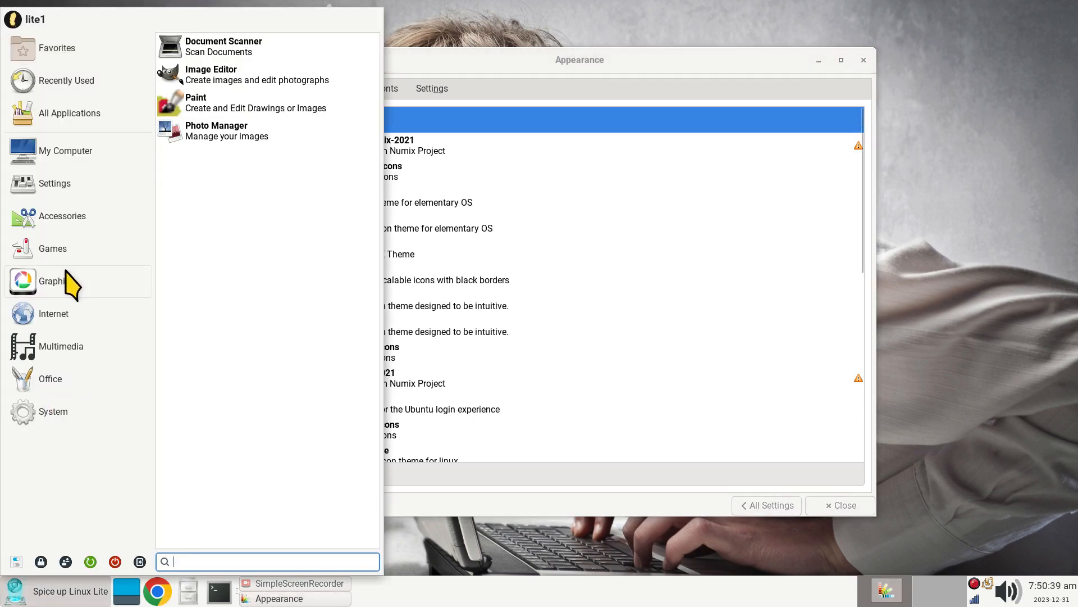
pyautogui.click(521, 76)
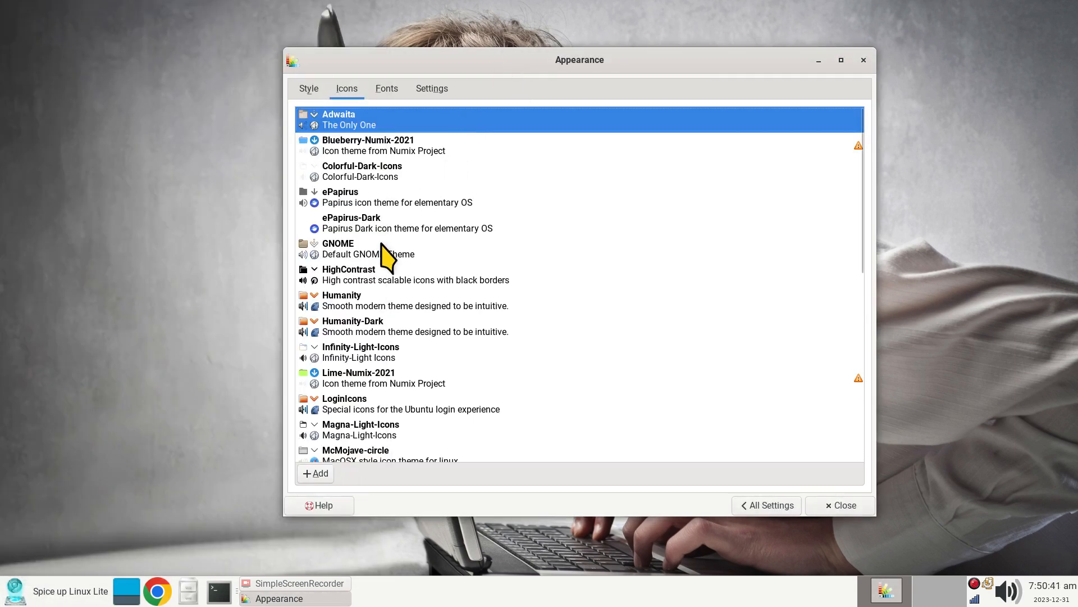
# Apply the Infinity-Light-Icons icon theme and the Juno-ocean style
pyautogui.click(340, 352)
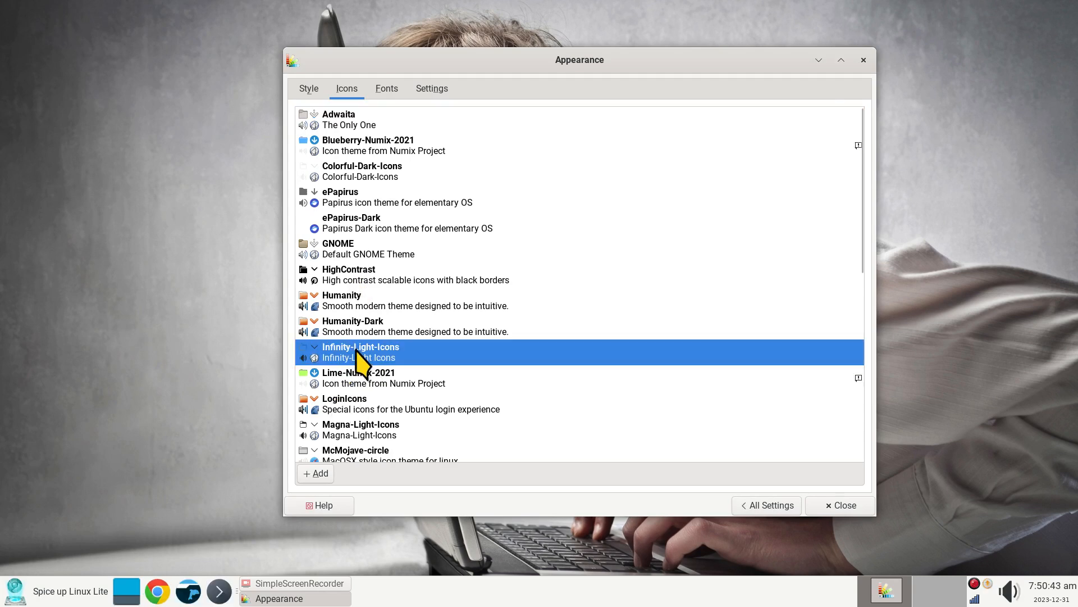
pyautogui.click(314, 88)
pyautogui.click(323, 227)
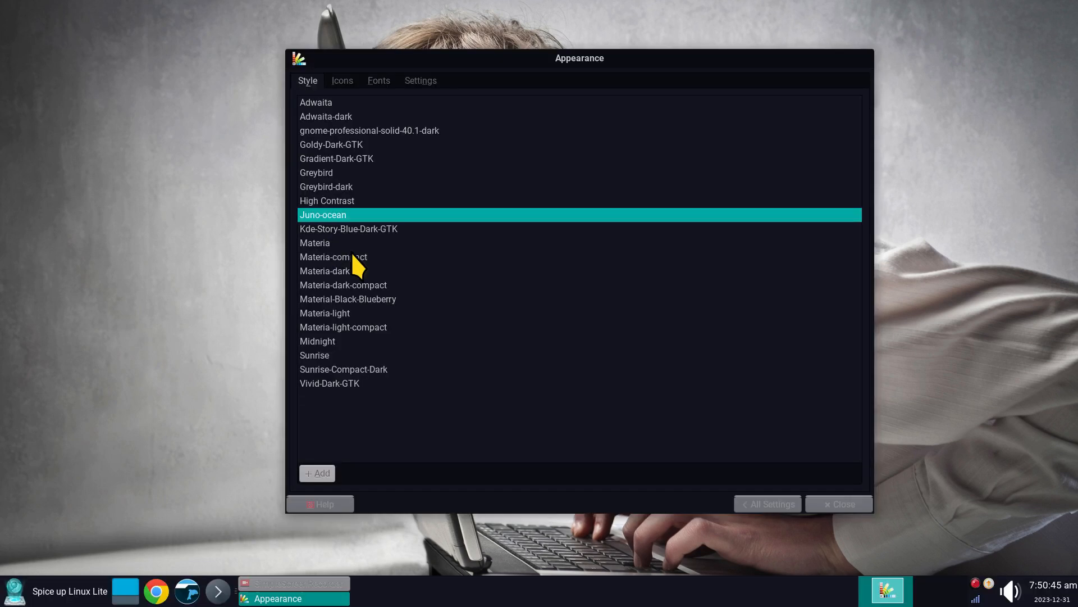
# Check the Graphics category icon in the application menu under the Infinity-Light-Icons theme and Juno-ocean style, then dismiss the menu
pyautogui.click(24, 592)
pyautogui.click(58, 272)
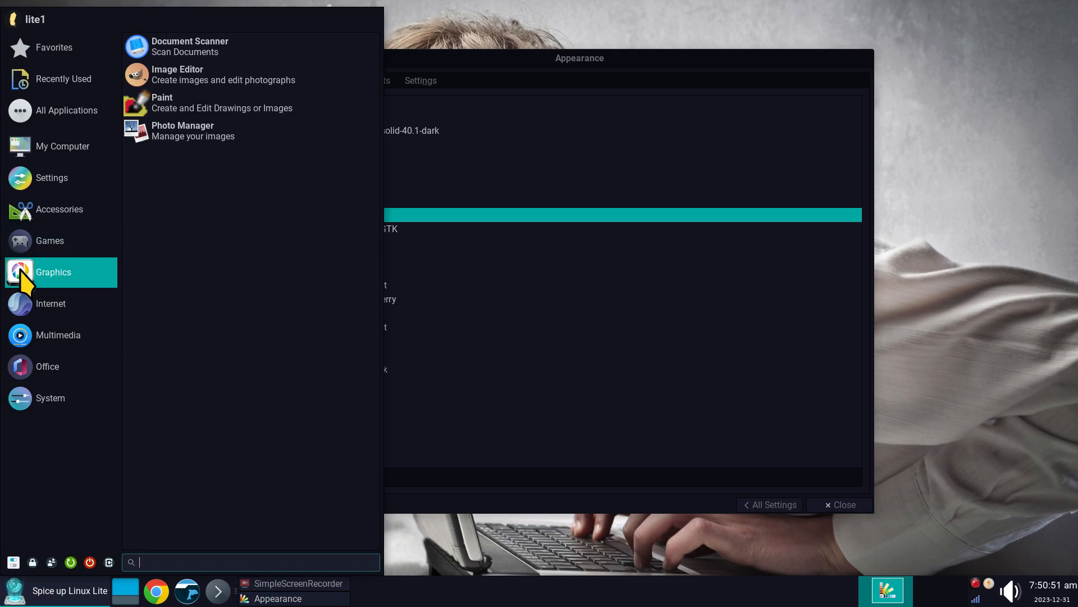
pyautogui.click(627, 41)
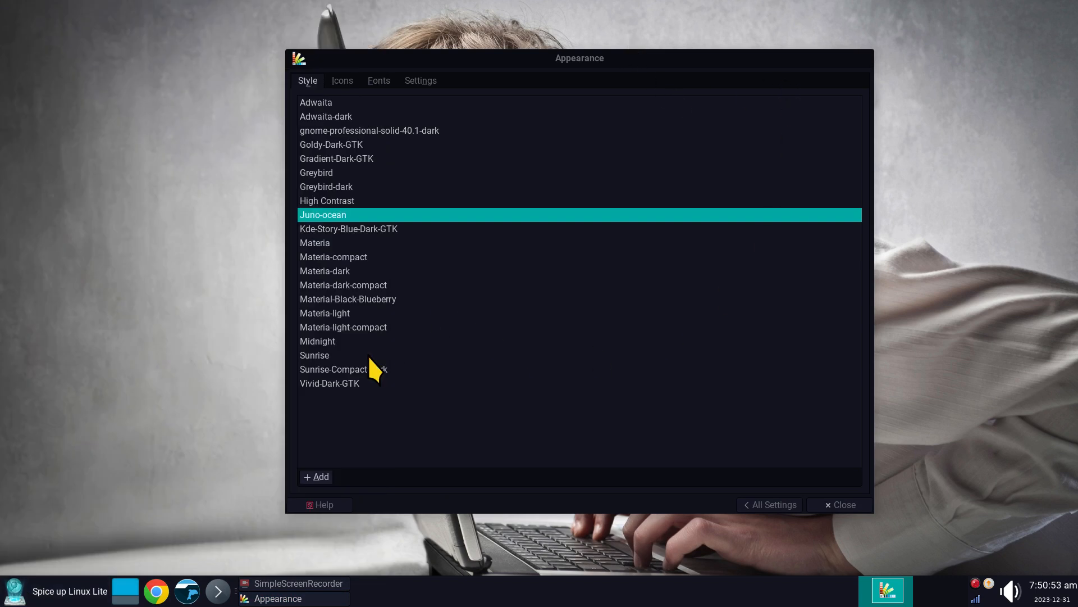
# Apply the Greybird style, view the list of icon themes, and close the Appearance settings
pyautogui.click(336, 172)
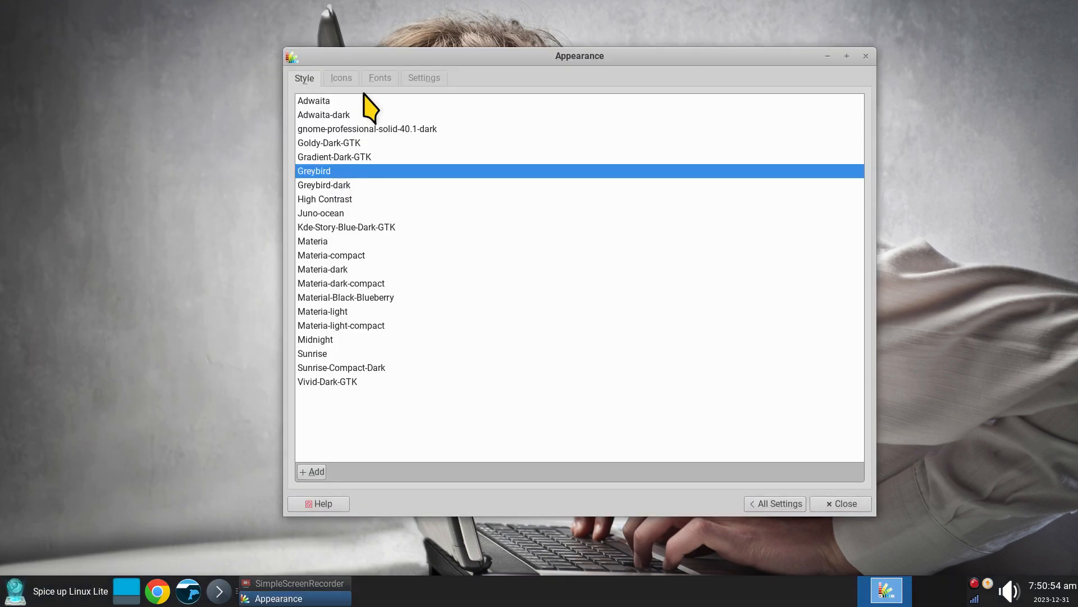
pyautogui.click(340, 79)
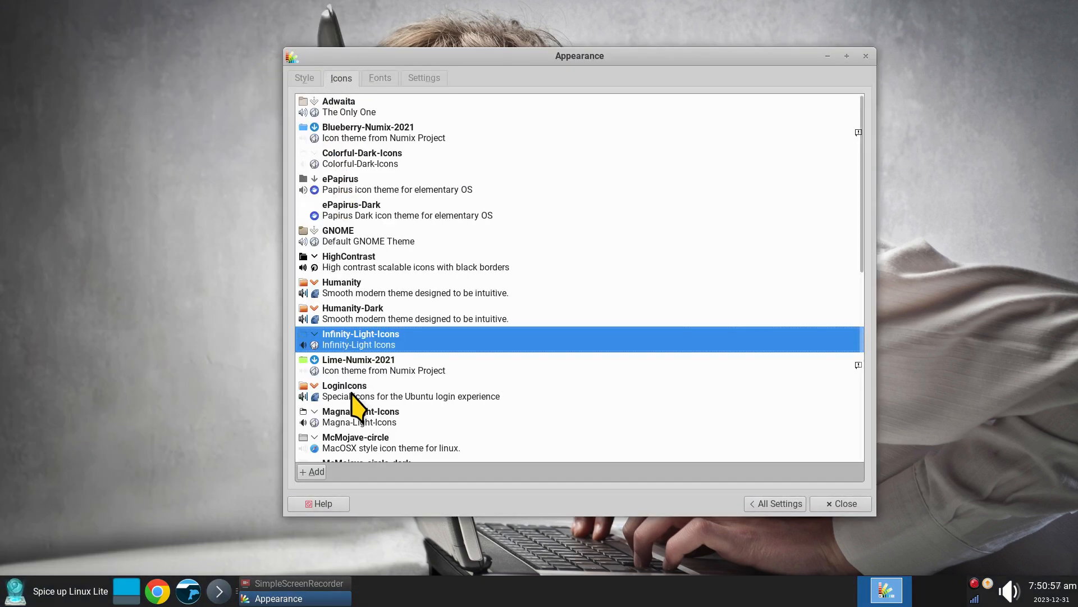
pyautogui.click(842, 503)
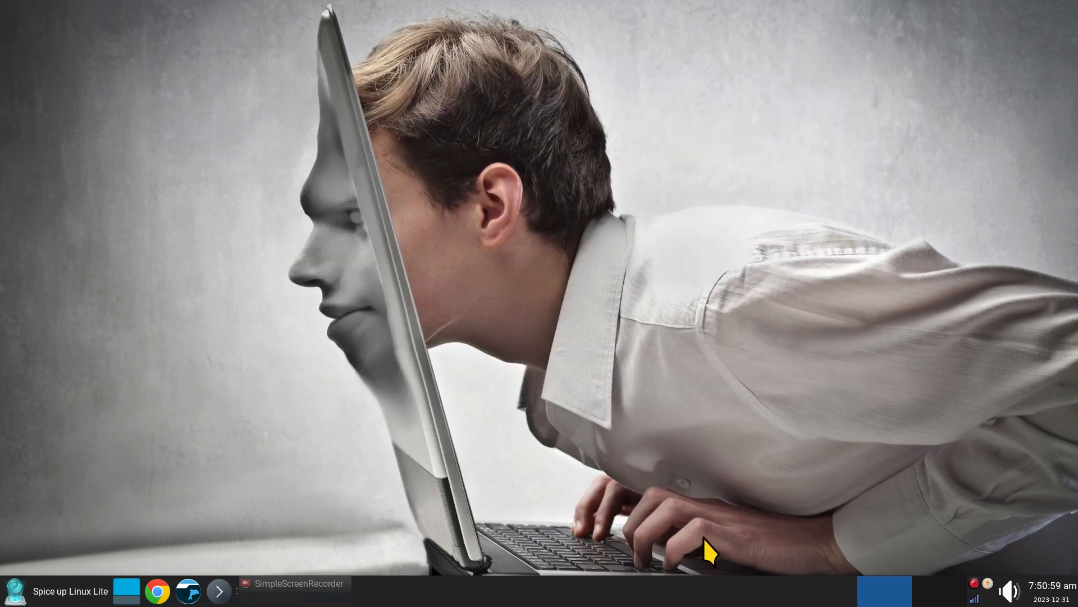